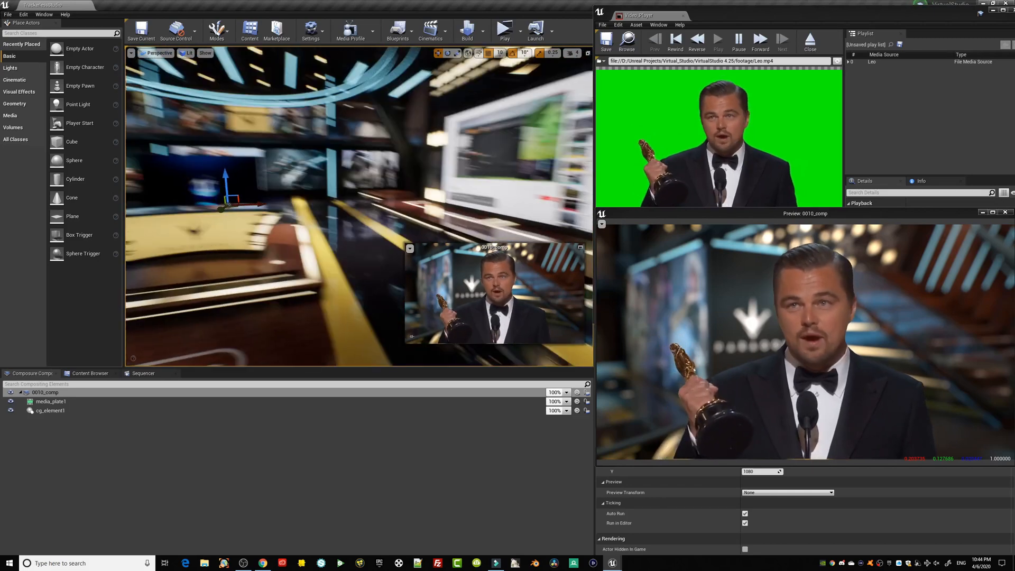
Look through VirtualSetMediaInput2Camera in the viewport and turn the piloted camera toward other parts of the studio background.
left_click(159, 53)
left_click(185, 152)
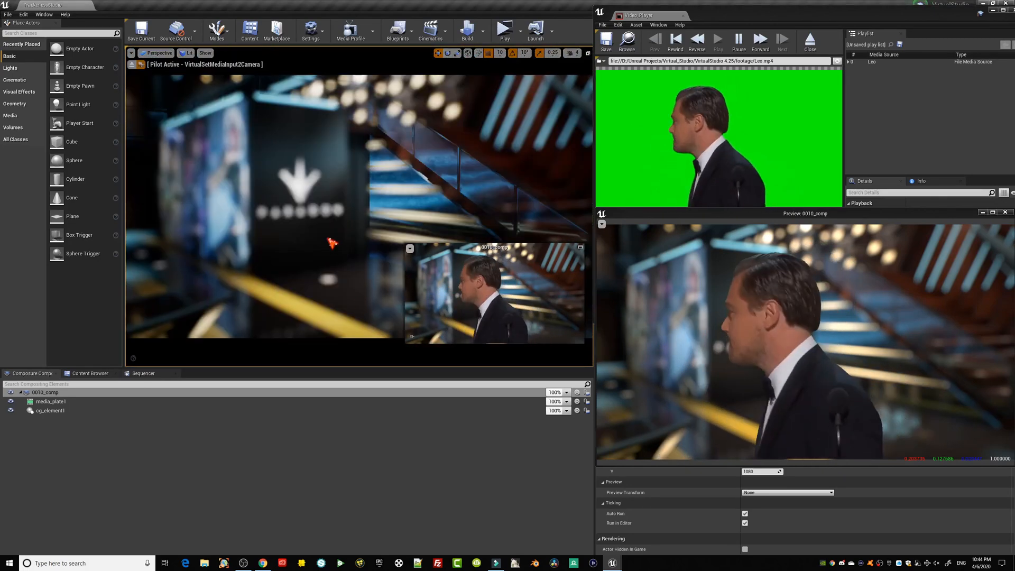
right_click_drag(331, 243, 259, 307)
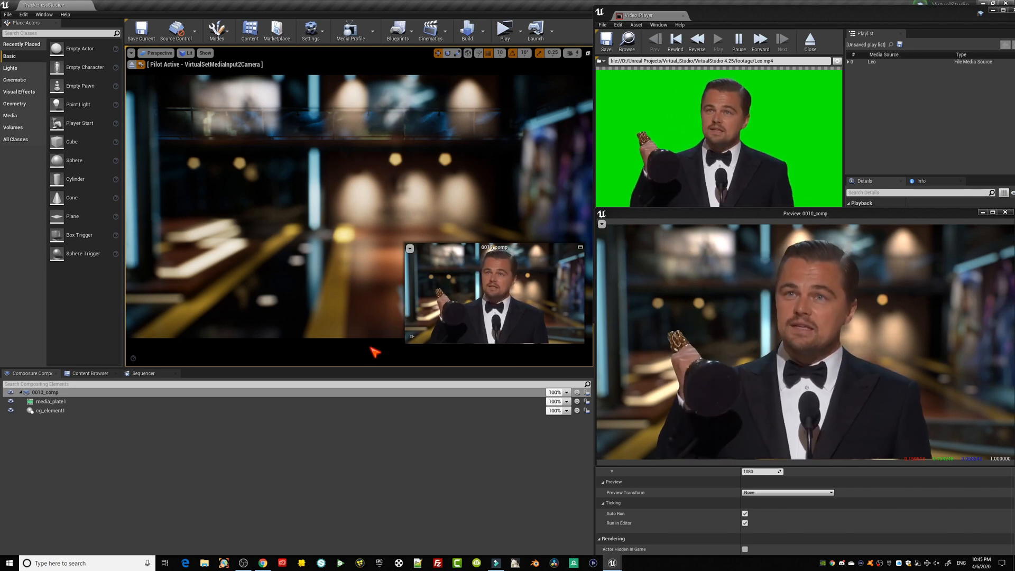
right_click_drag(314, 275, 313, 275)
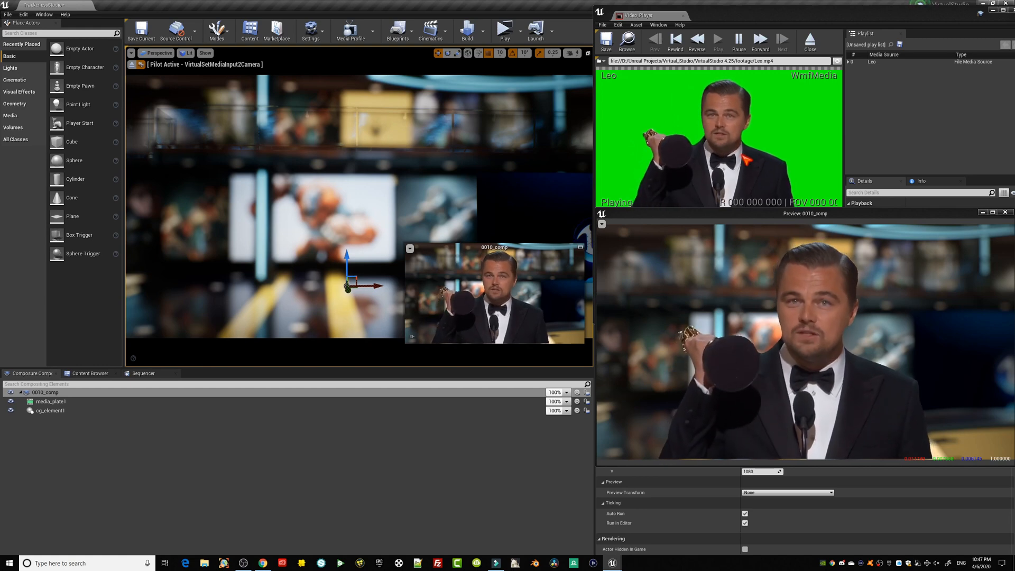
Select the Cam Link 4K video capture device as the media player's source.
left_click(600, 61)
mouse_move(616, 84)
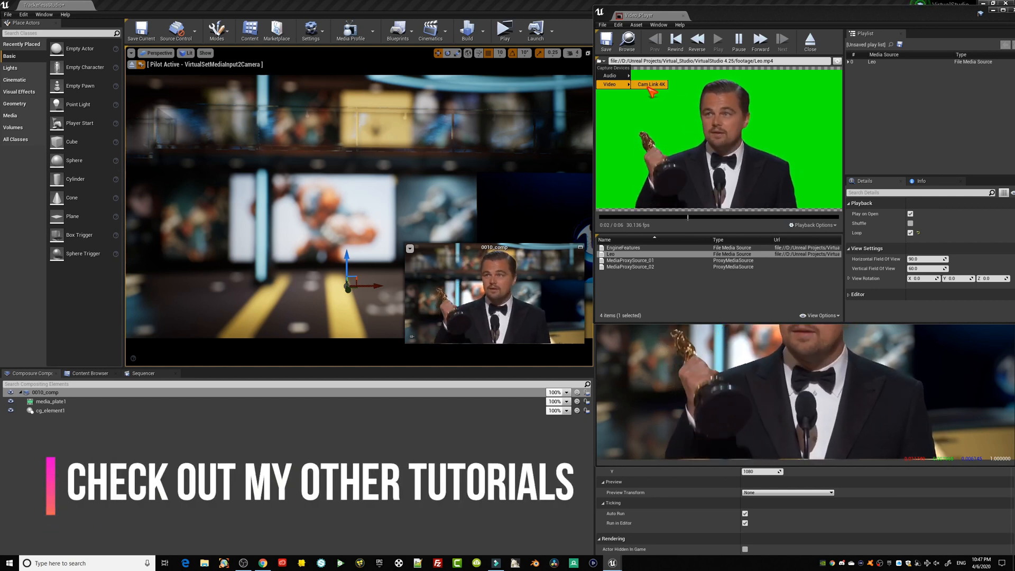
left_click(651, 84)
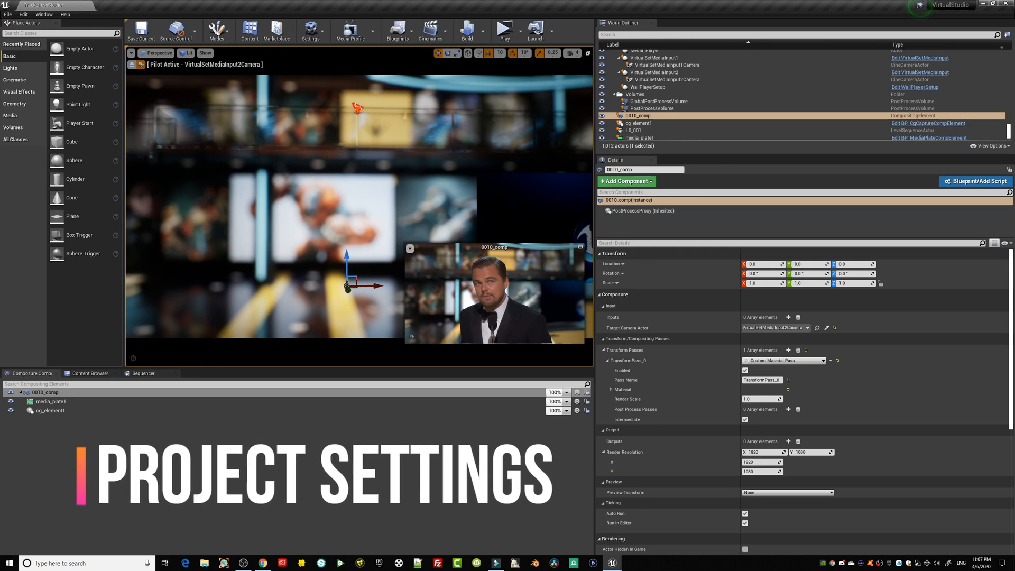
Search the project settings for "alpha" and set alpha channel support in post processing to Linear color space only.
left_click(312, 32)
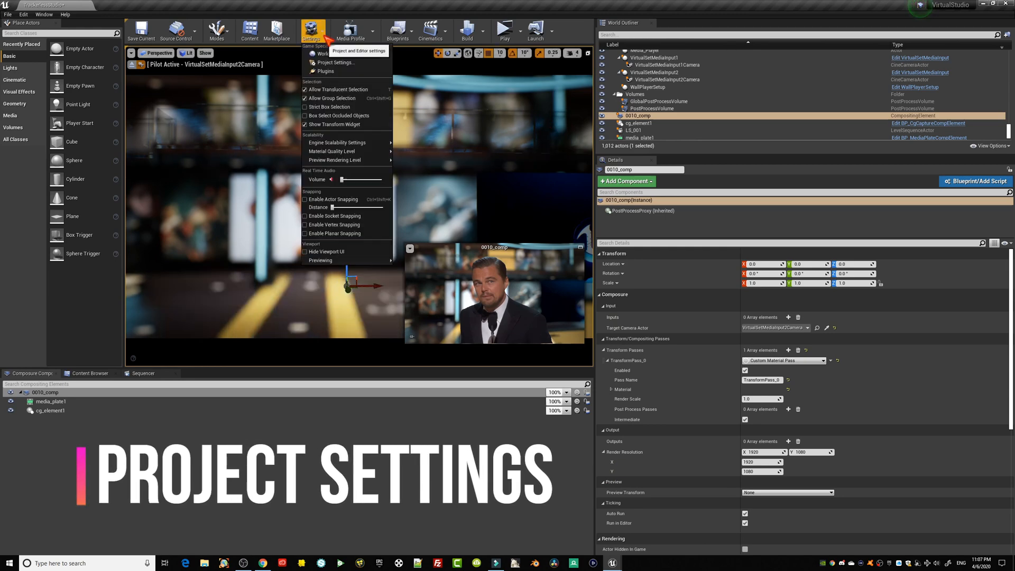
left_click(340, 66)
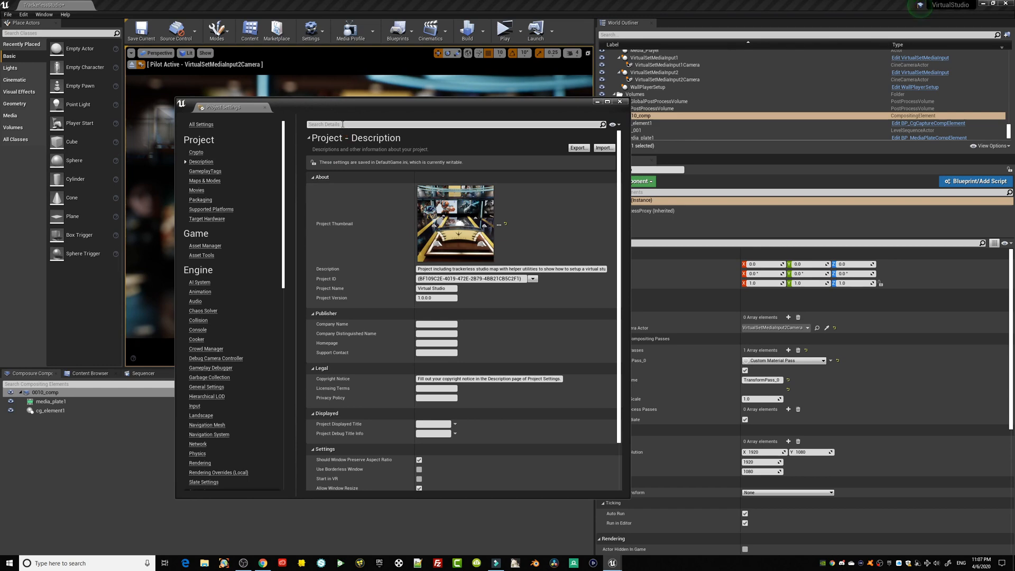
left_click(343, 124)
type("alpha")
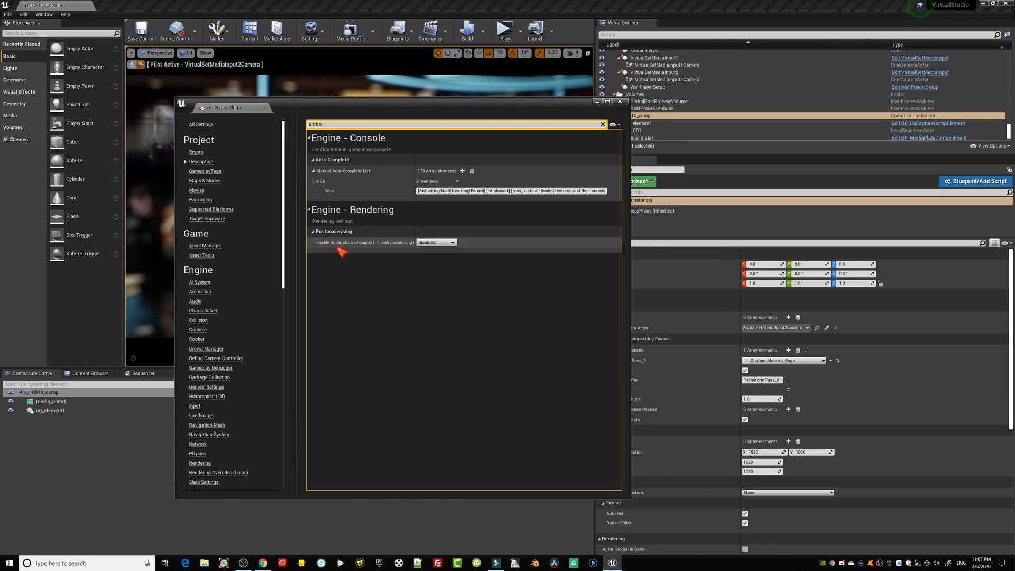
left_click(437, 244)
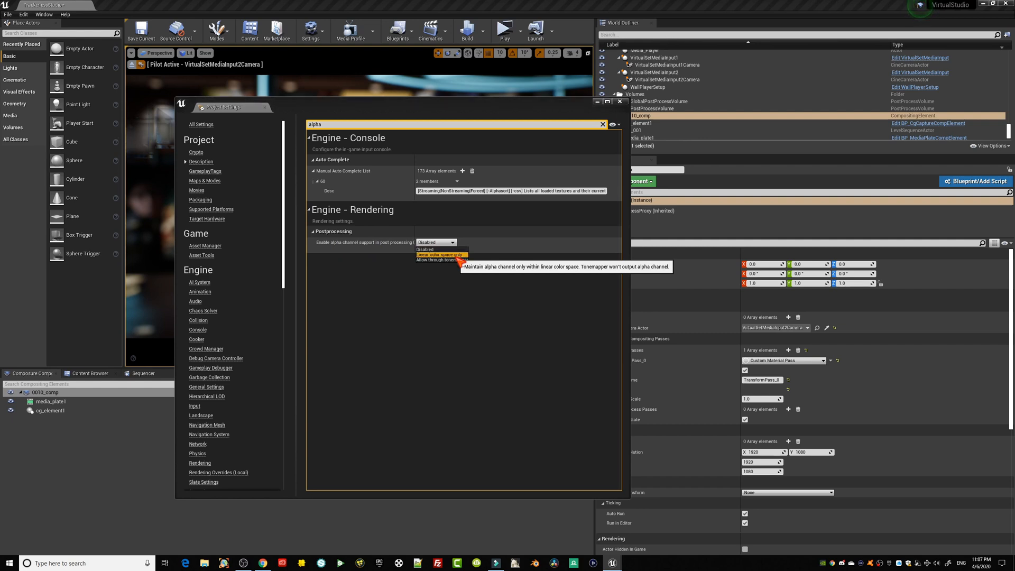
left_click(458, 256)
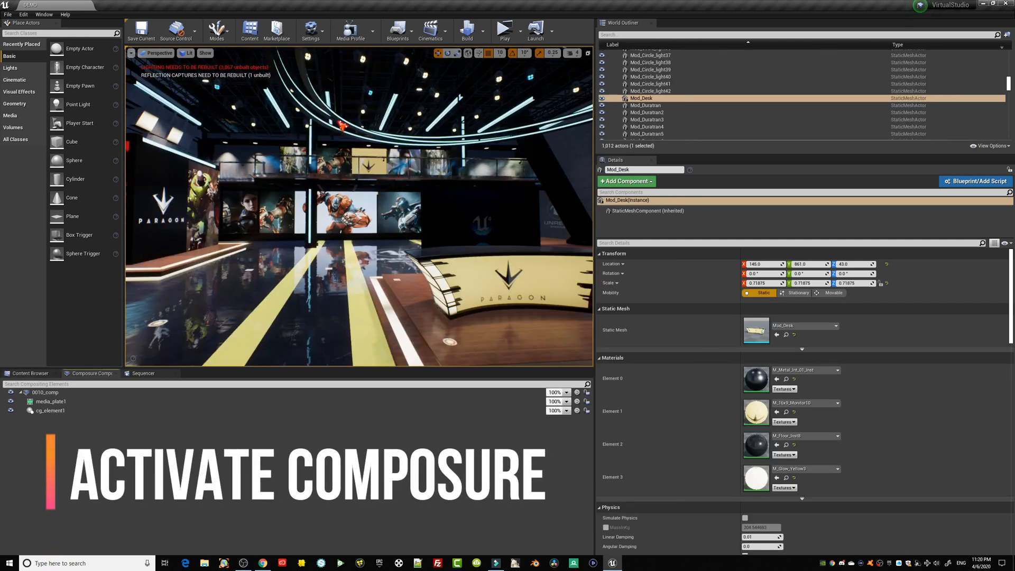
Open the plugin manager and search the built-in plugins for "composu".
left_click(317, 38)
left_click(326, 71)
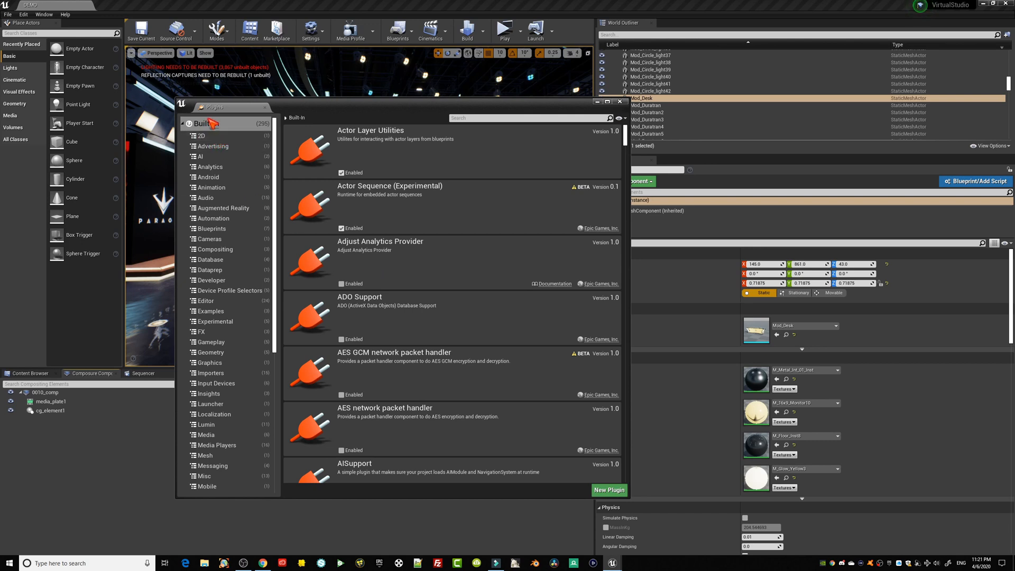
left_click(508, 117)
type("com")
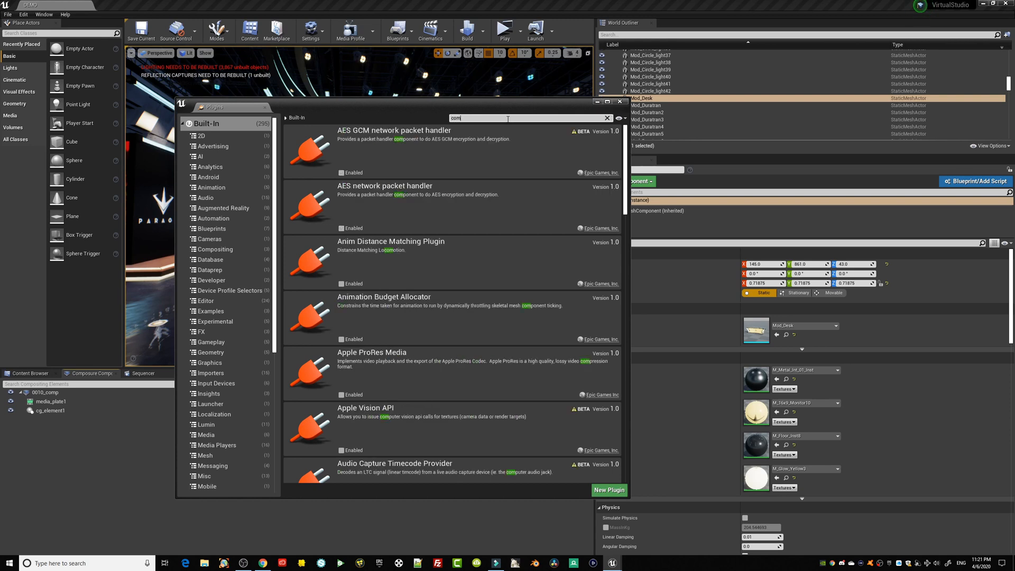
type("posu")
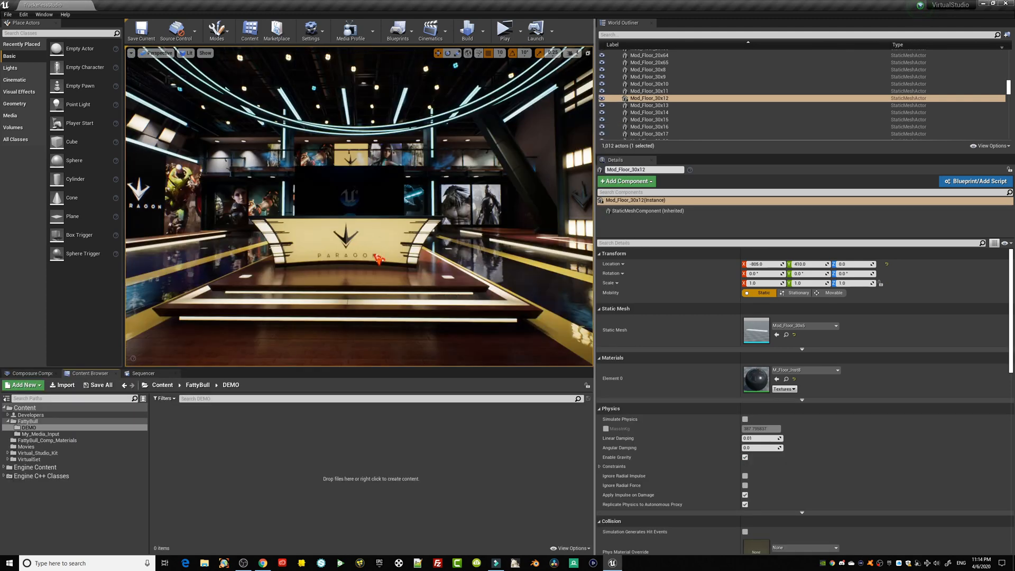
middle_click_drag(376, 259, 376, 290)
left_click_drag(369, 251, 367, 201)
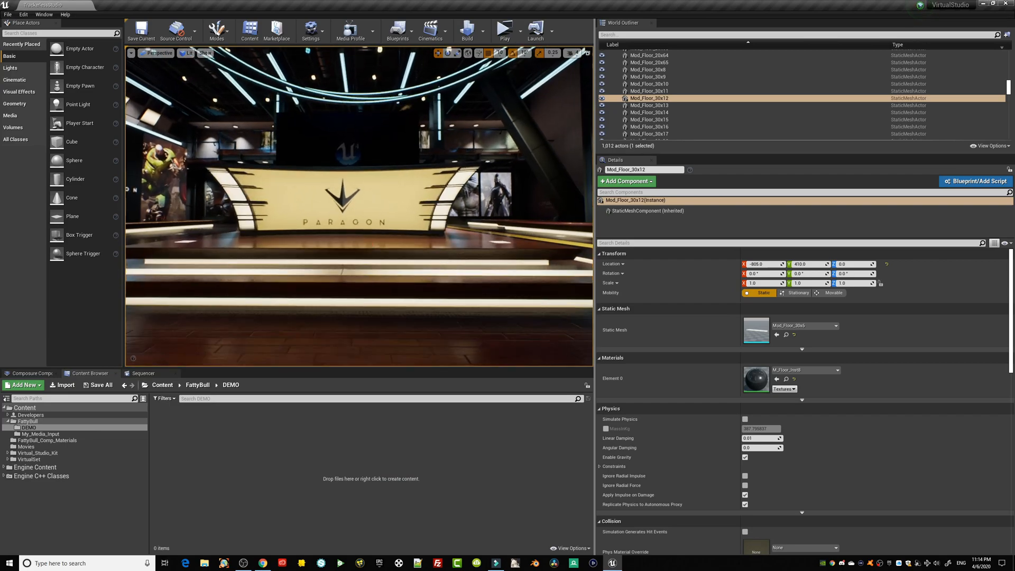
middle_click_drag(367, 244, 368, 206)
right_click_drag(392, 285, 810, 278)
middle_click_drag(337, 212, 336, 238)
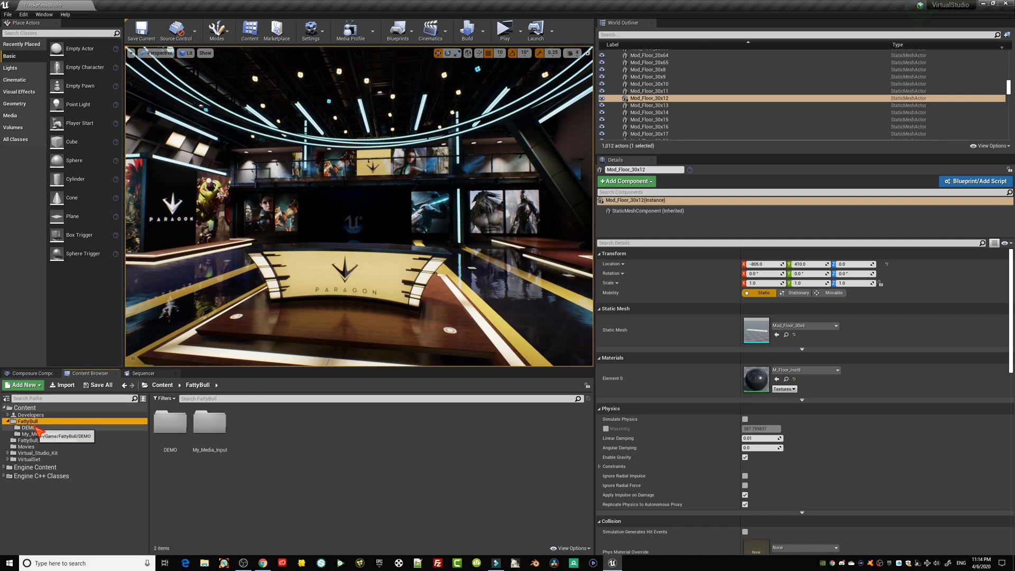
Create a default-named Media Player with a linked video output MediaTexture in the FattyBull/DEMO folder and save all assets.
left_click(33, 427)
left_click(30, 421)
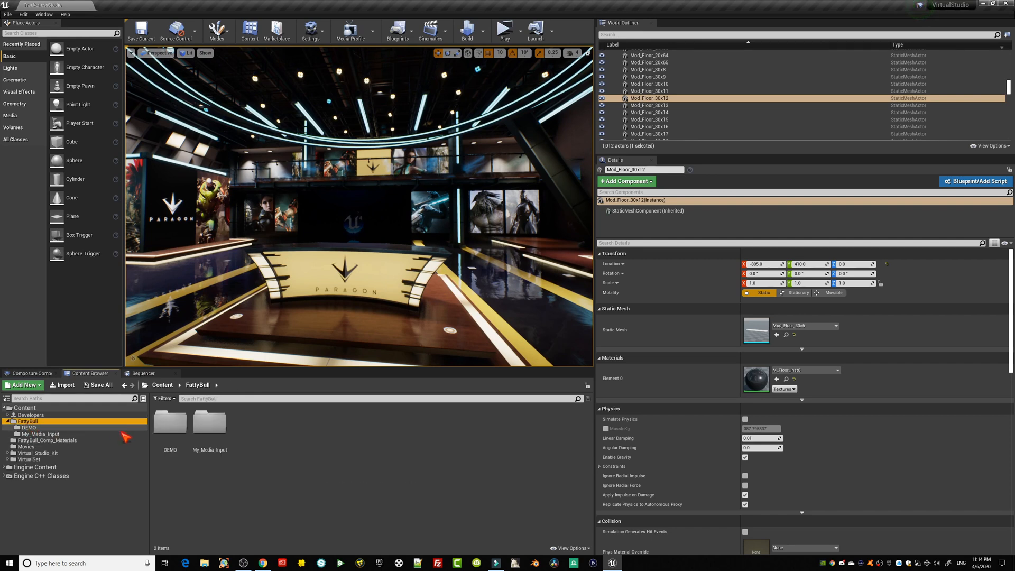
left_click(30, 428)
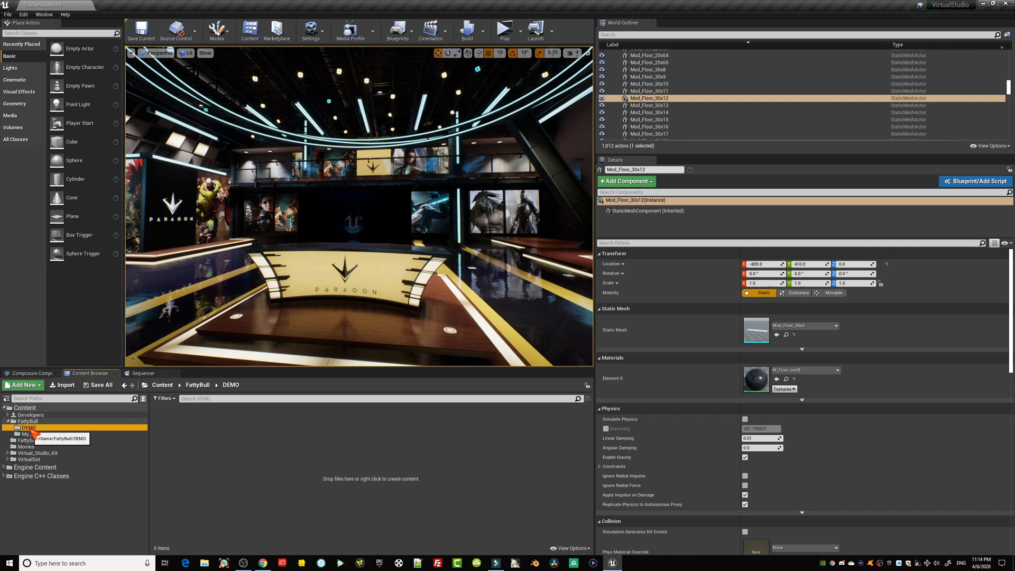
left_click(26, 386)
mouse_move(31, 324)
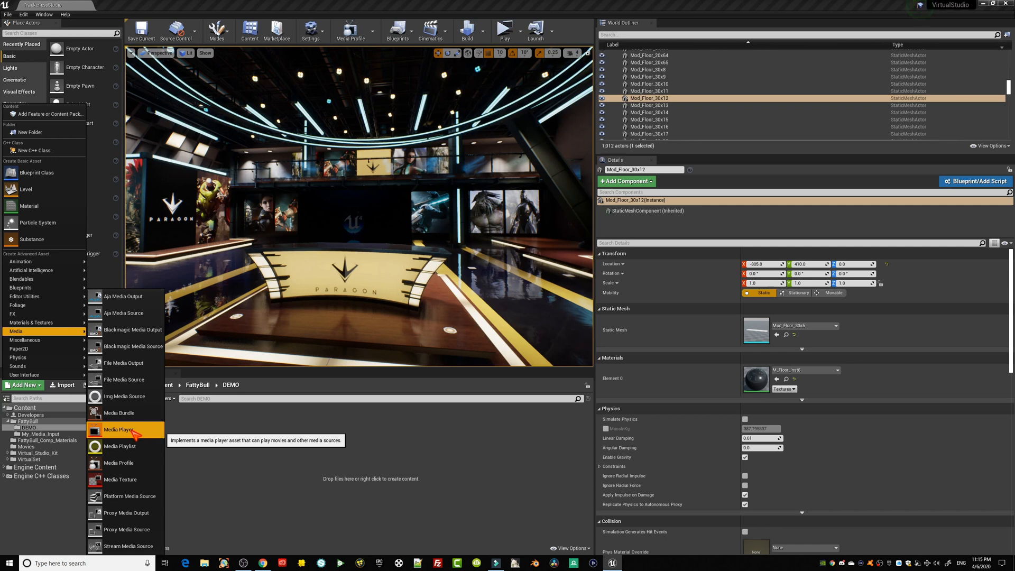
left_click(135, 433)
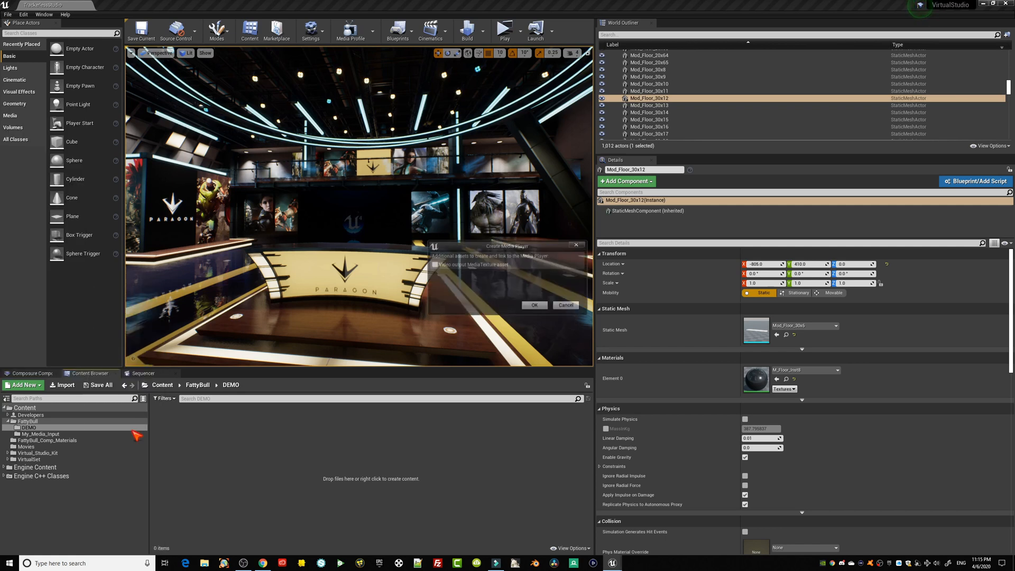
left_click_drag(486, 248, 369, 413)
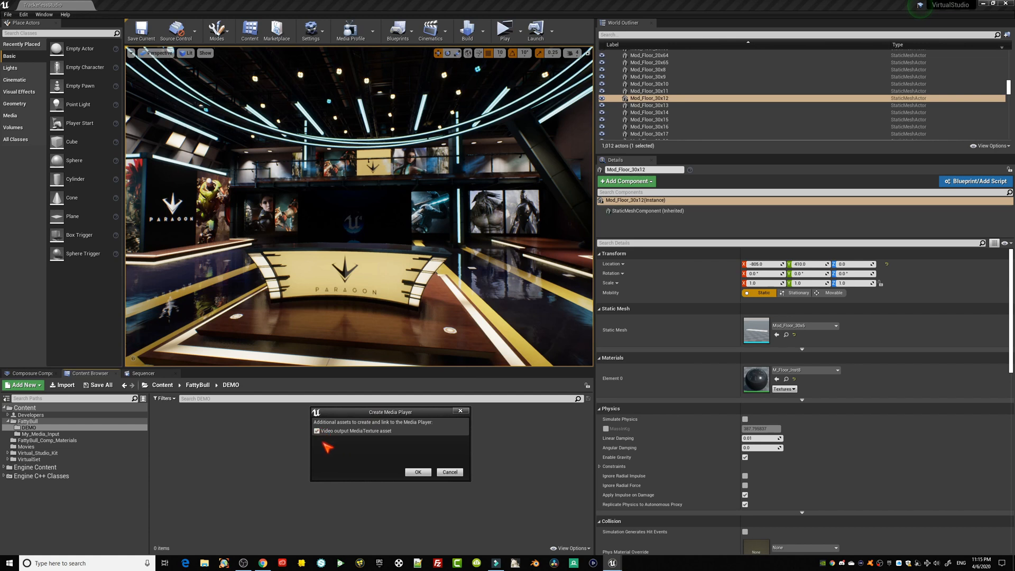
left_click(418, 472)
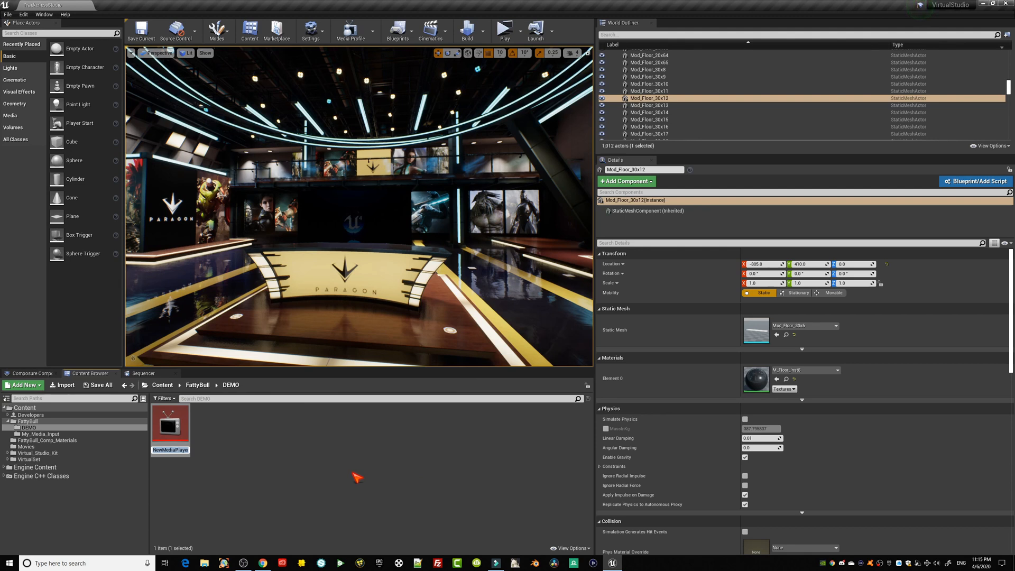
key("Return")
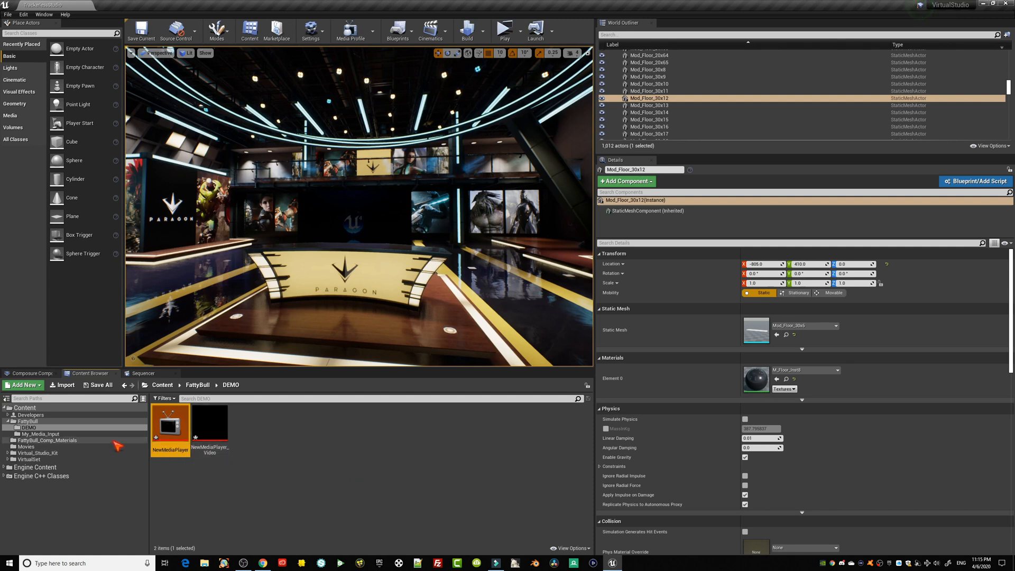
left_click(8, 15)
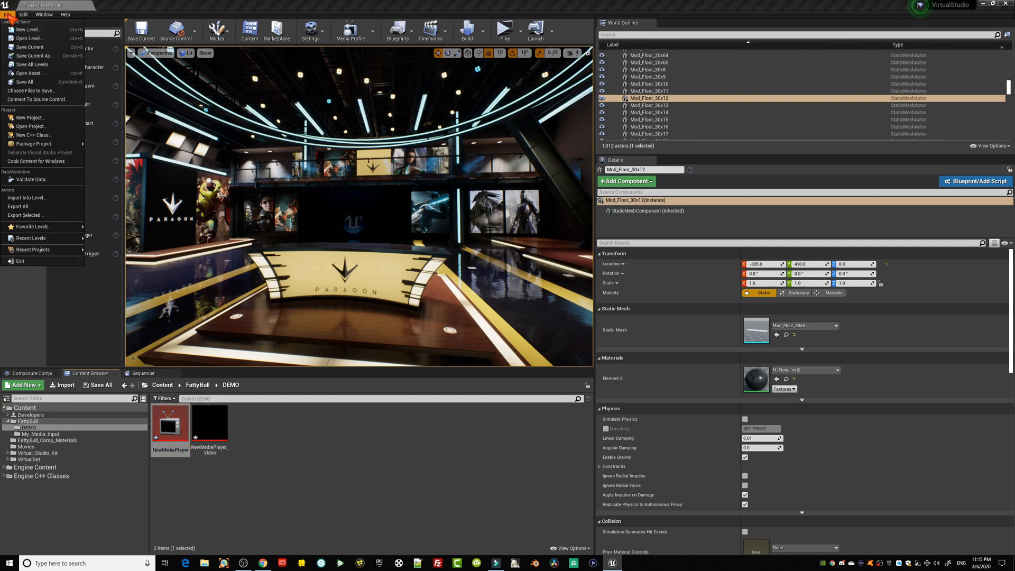
left_click(21, 75)
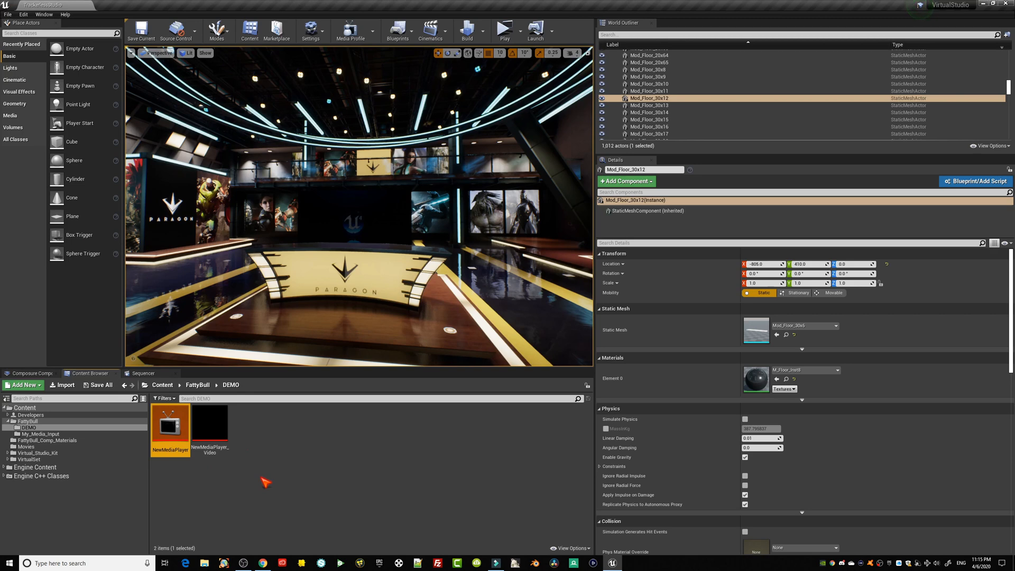
Open the new media player, preview EngineFeatures, Leo, MediaProxySource_01 and MediaProxySource_02 in turn, and pause playback.
double_click(170, 427)
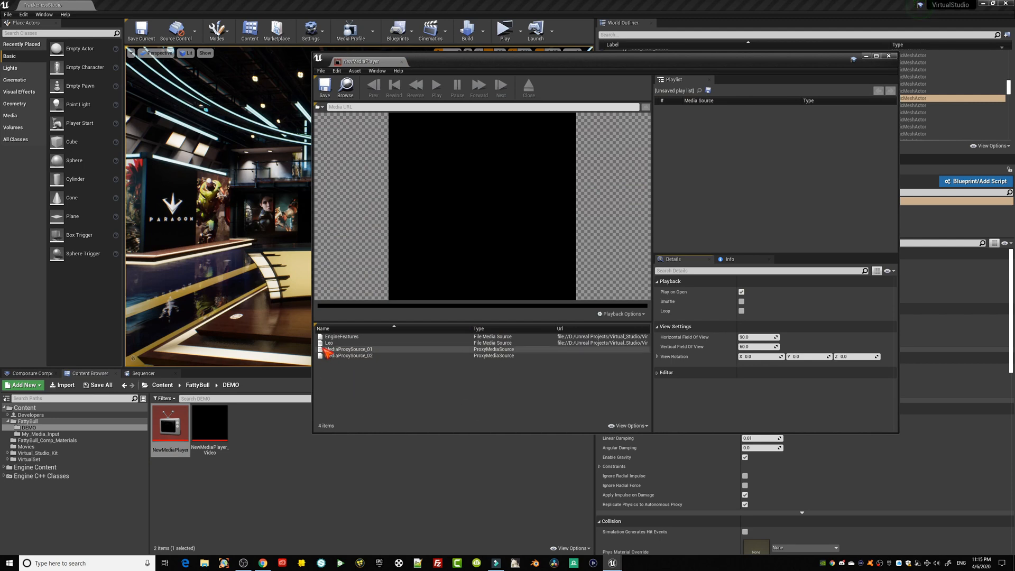
left_click(336, 338)
double_click(335, 338)
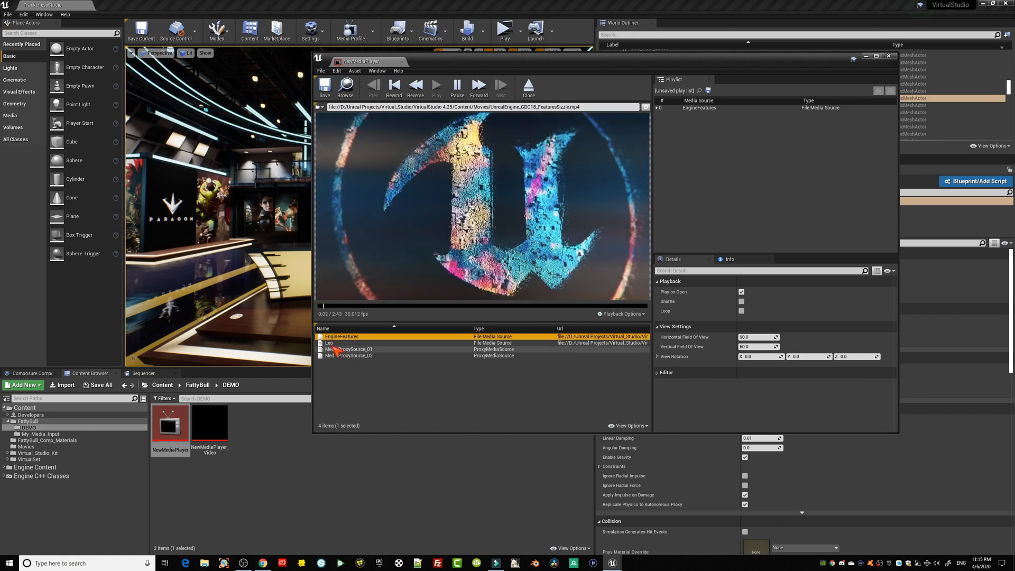
left_click(332, 343)
double_click(332, 344)
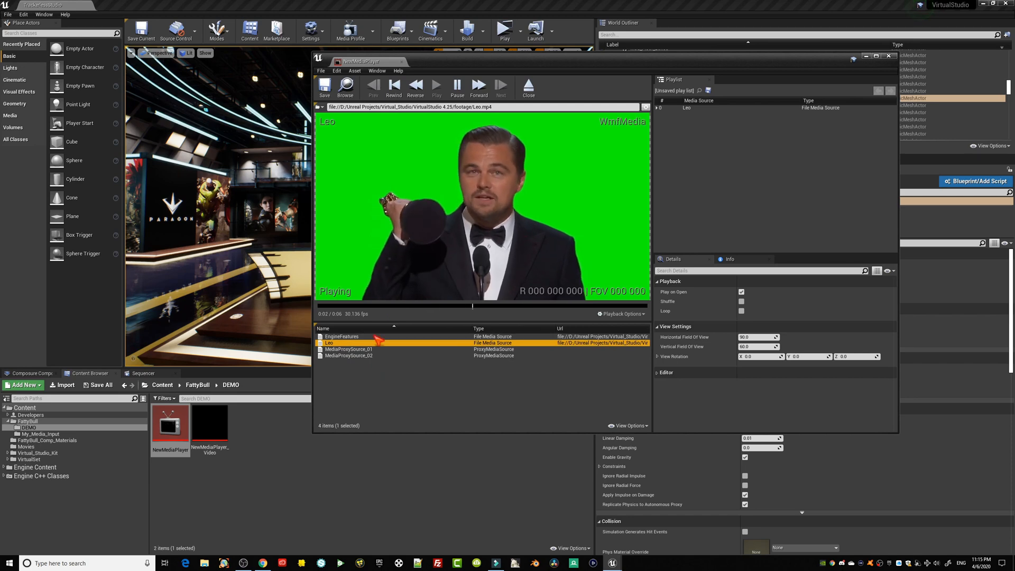
double_click(346, 350)
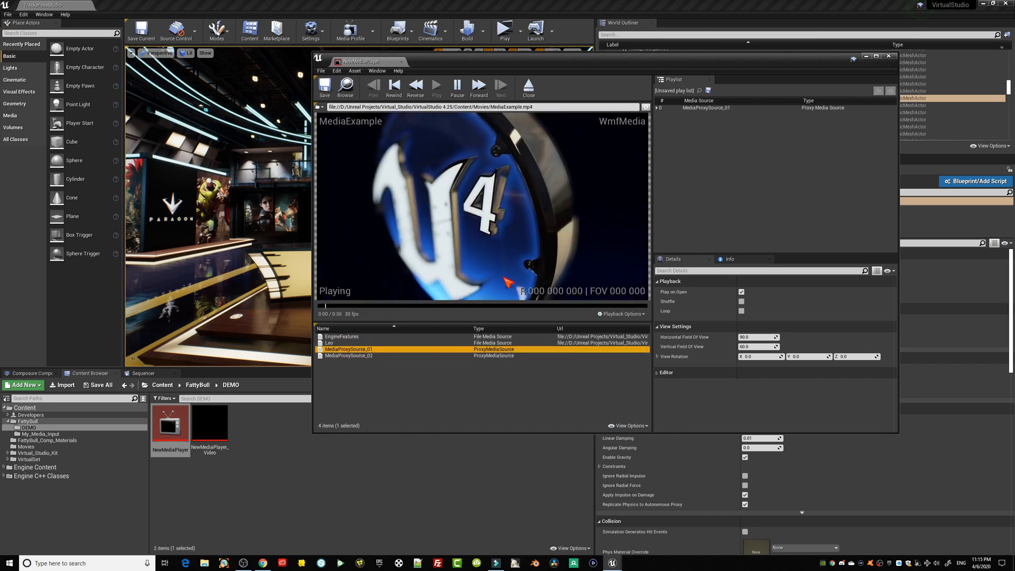
double_click(353, 356)
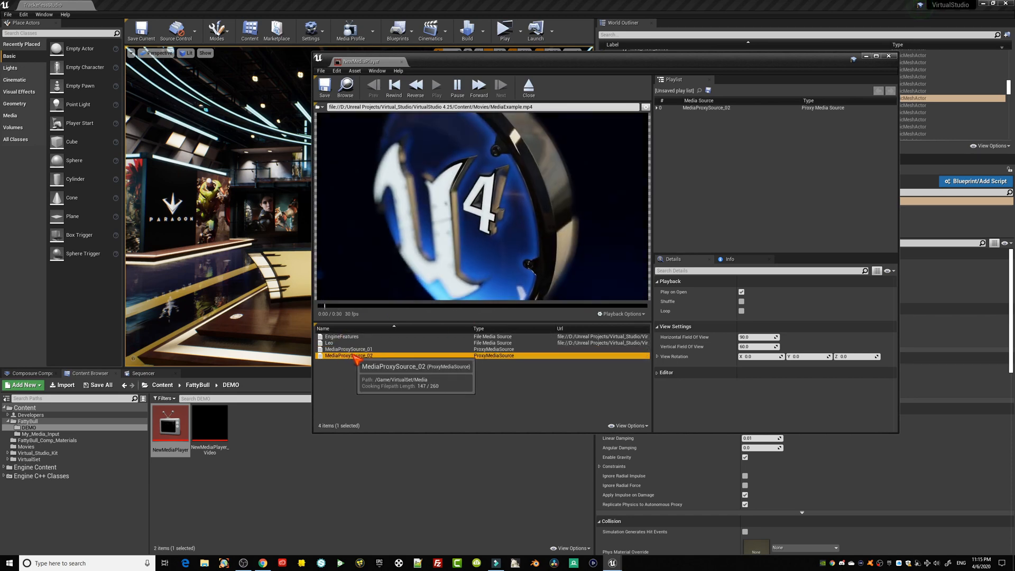
left_click(457, 86)
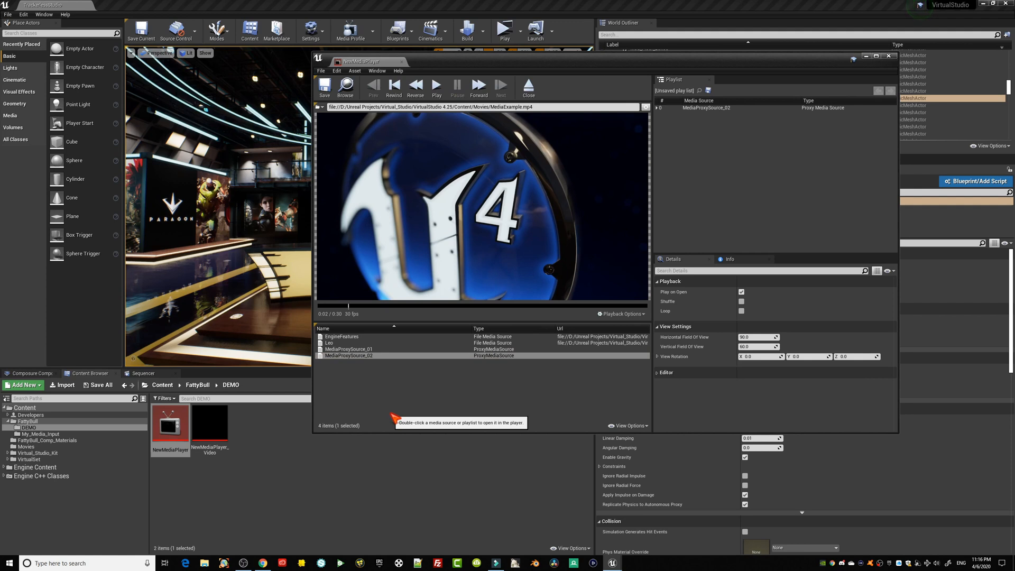
Open the Leo file media source for editing, check its file path and precache options, and close it without choosing another file.
left_click(334, 343)
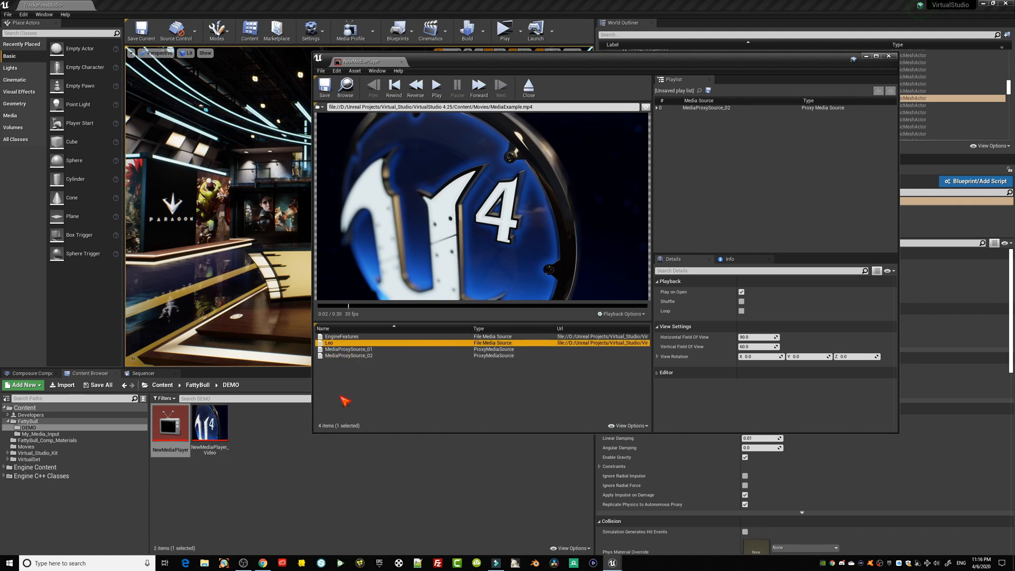
right_click(333, 347)
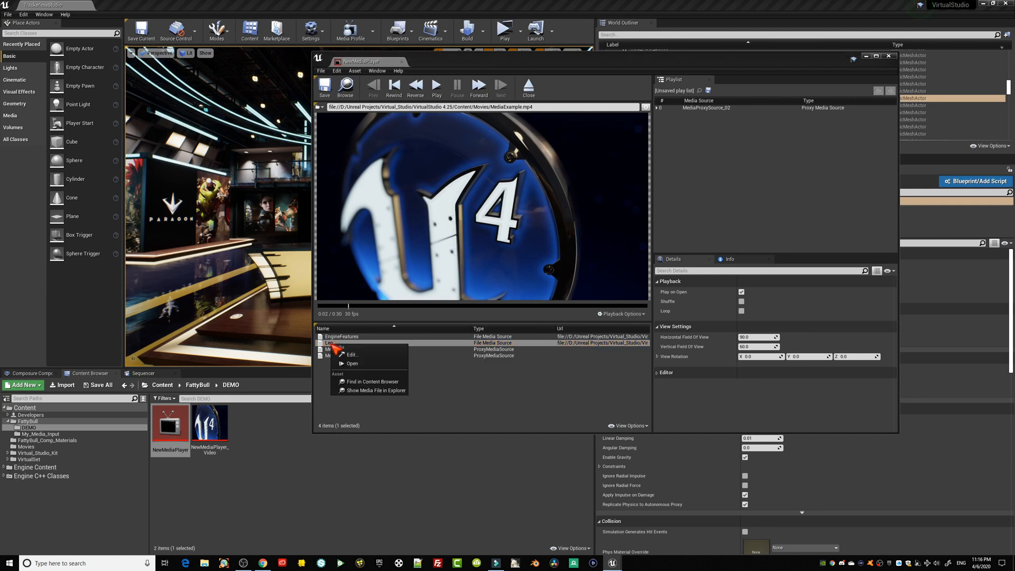
left_click(345, 353)
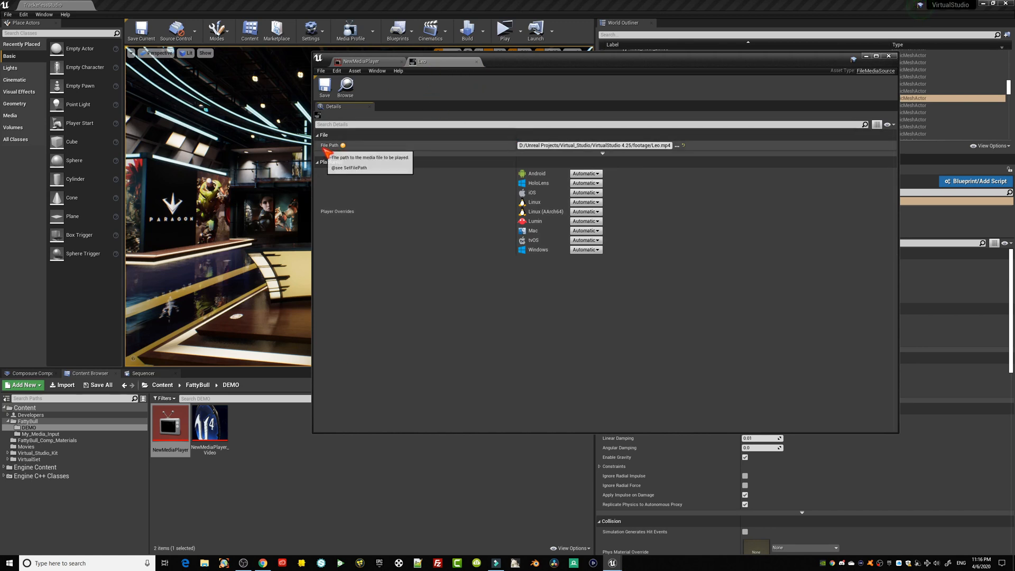
left_click(603, 153)
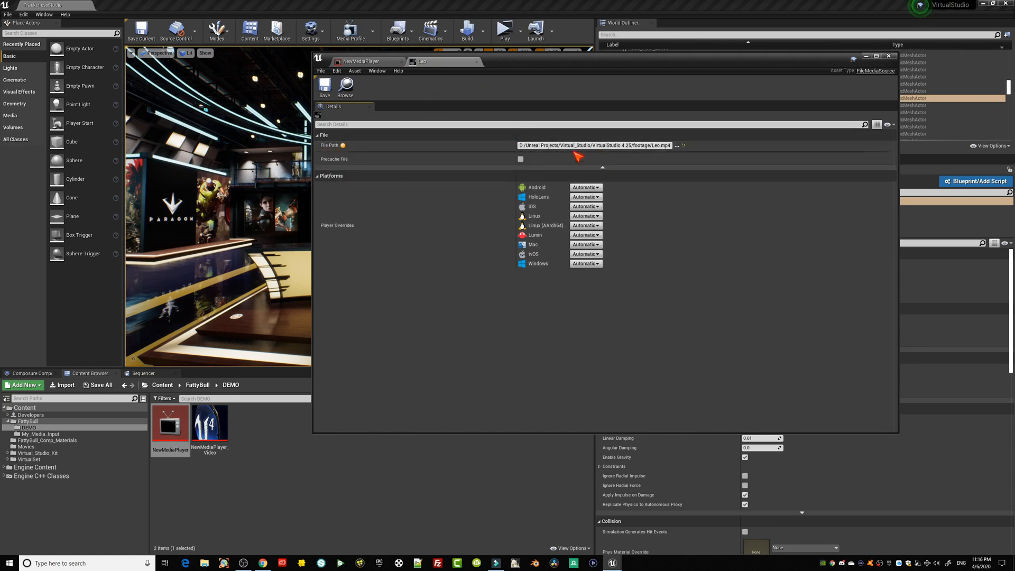
left_click(677, 146)
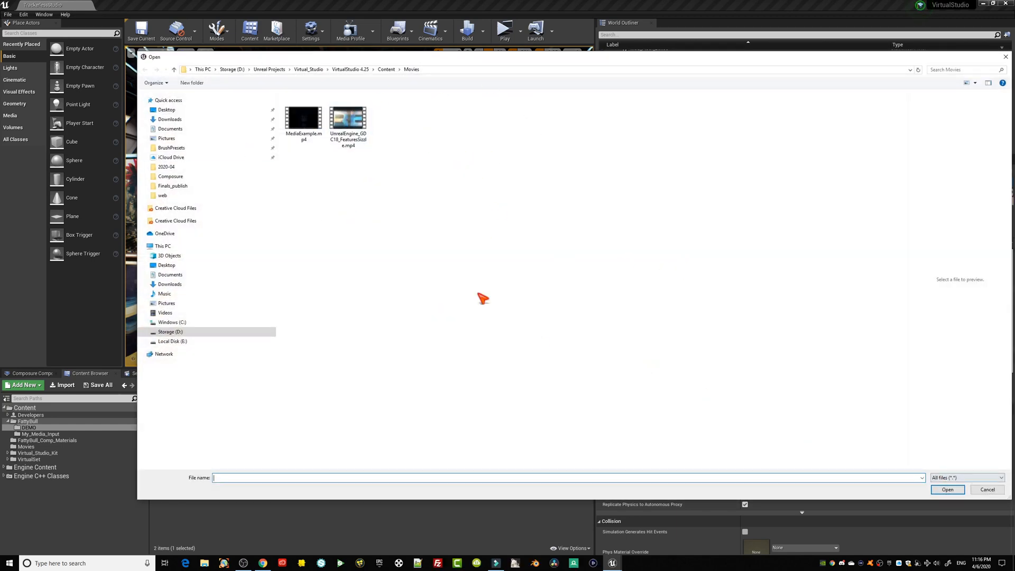
left_click(985, 490)
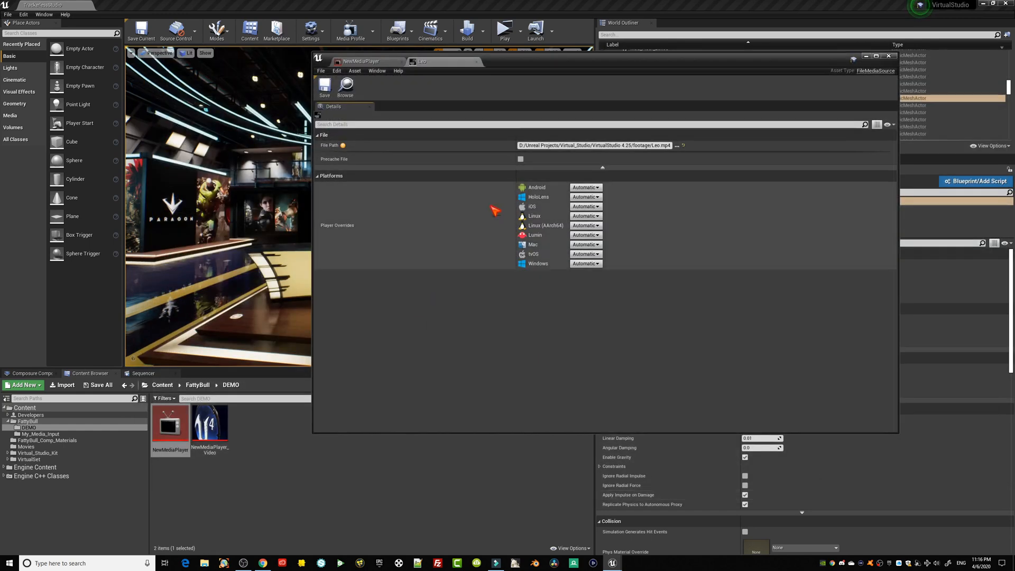
left_click(889, 56)
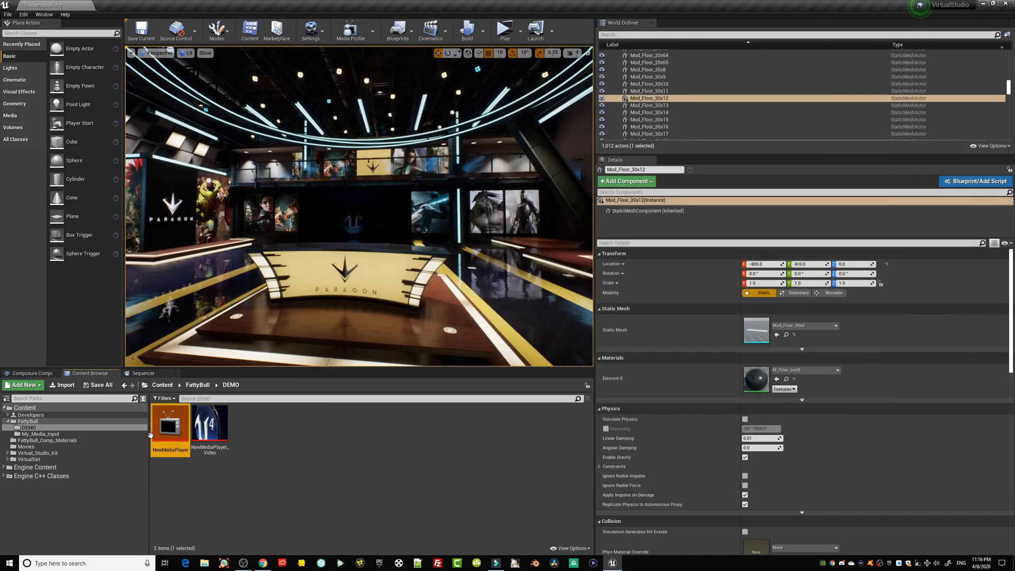
Create a File Media Source with the default name in the FattyBull/DEMO folder.
left_click(23, 385)
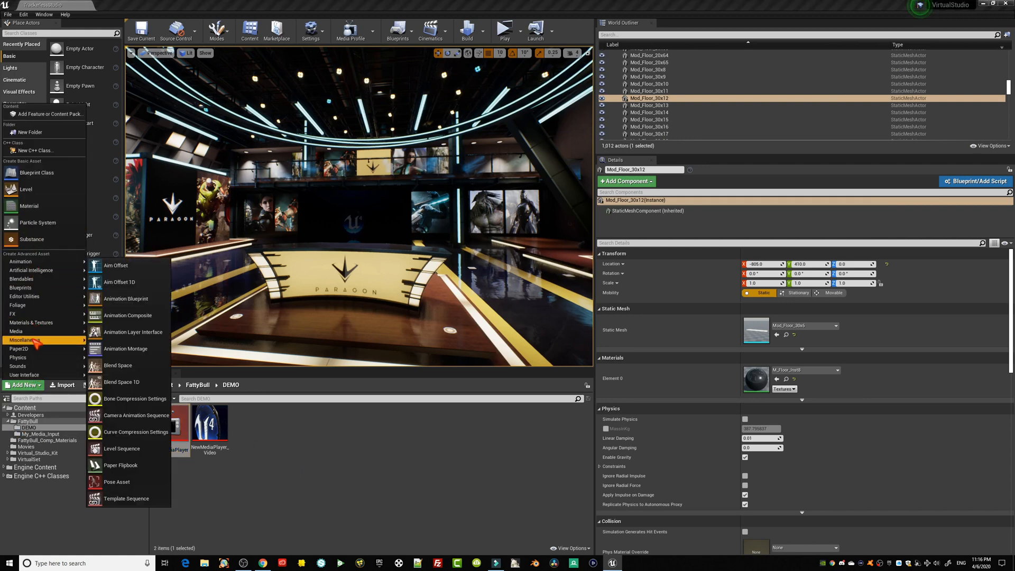
mouse_move(25, 332)
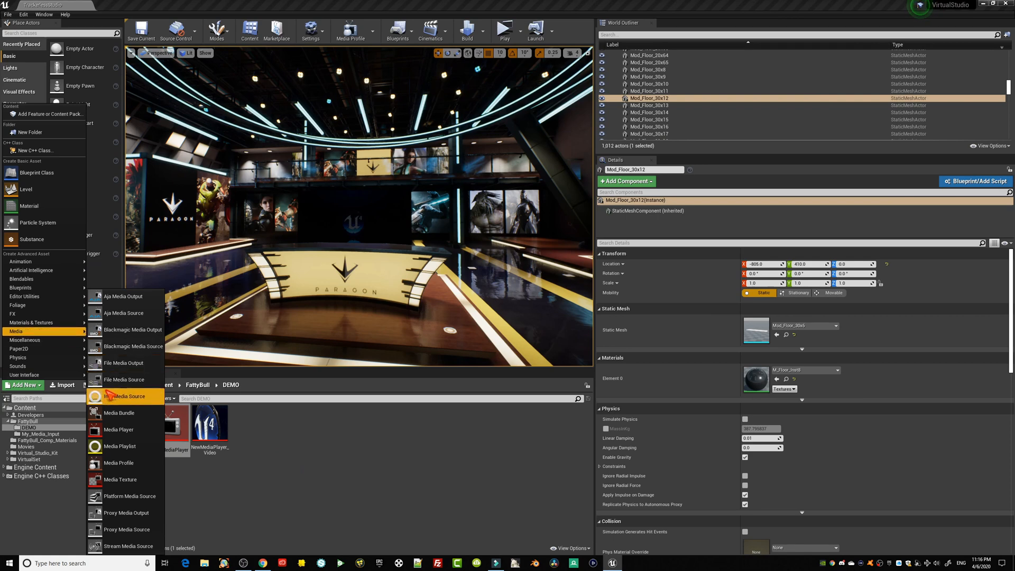
left_click(144, 386)
key("Return")
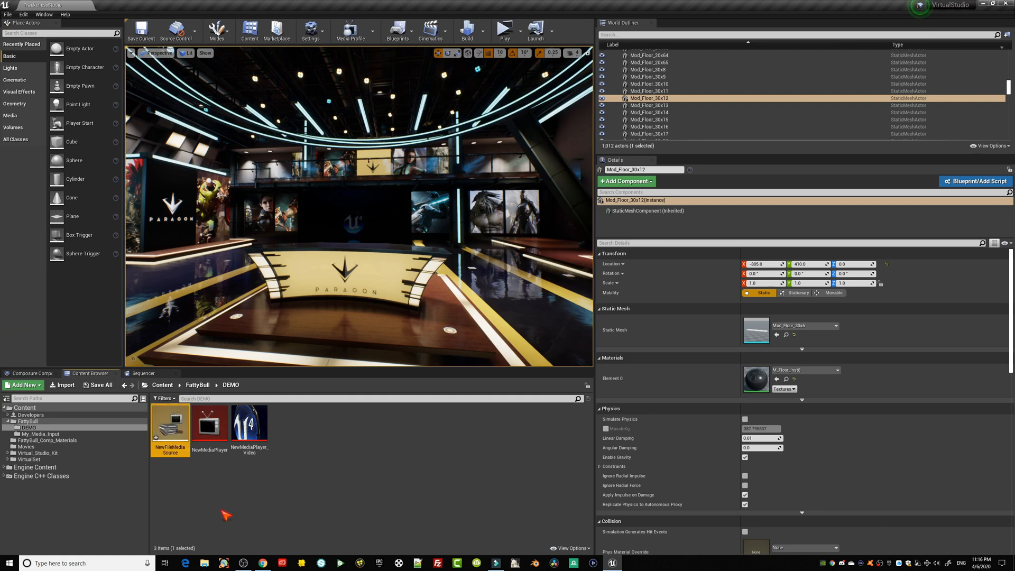
Set the new file media source's file path to D:/FattyBull/VIDEOS_FINAL/STTP.mp4 and close its editor.
double_click(177, 433)
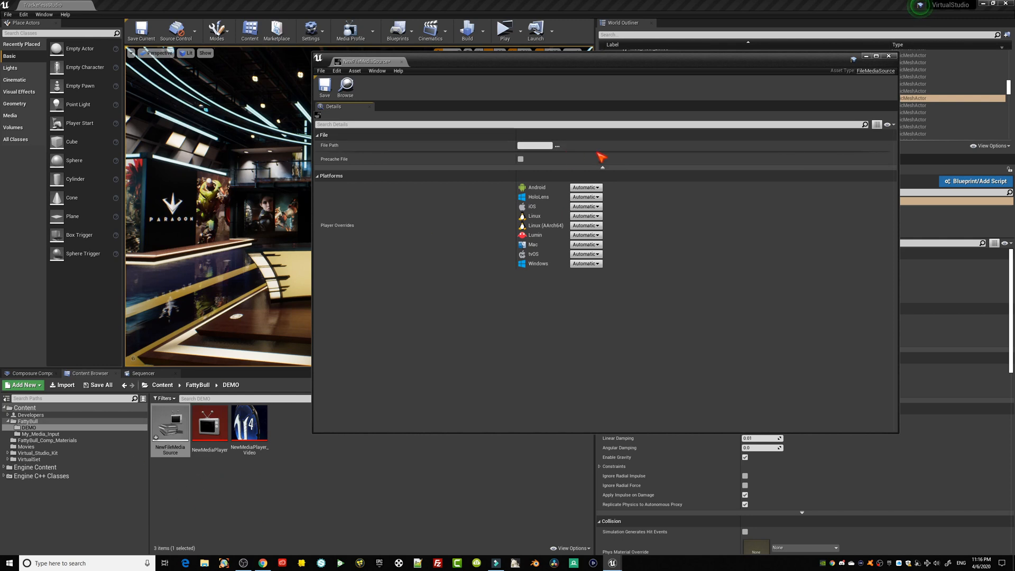
left_click_drag(459, 66, 577, 95)
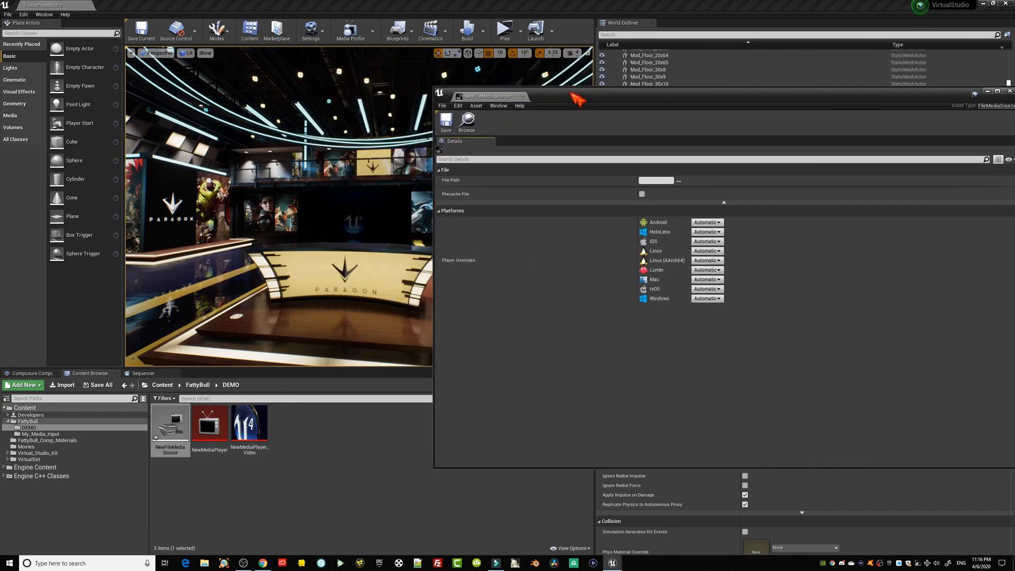
left_click(671, 176)
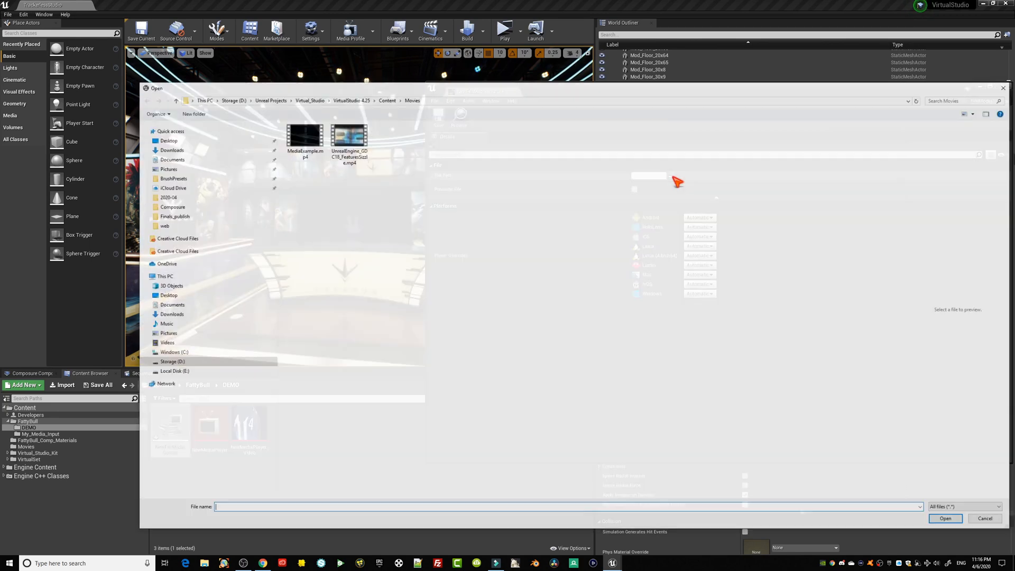
left_click(167, 362)
double_click(314, 195)
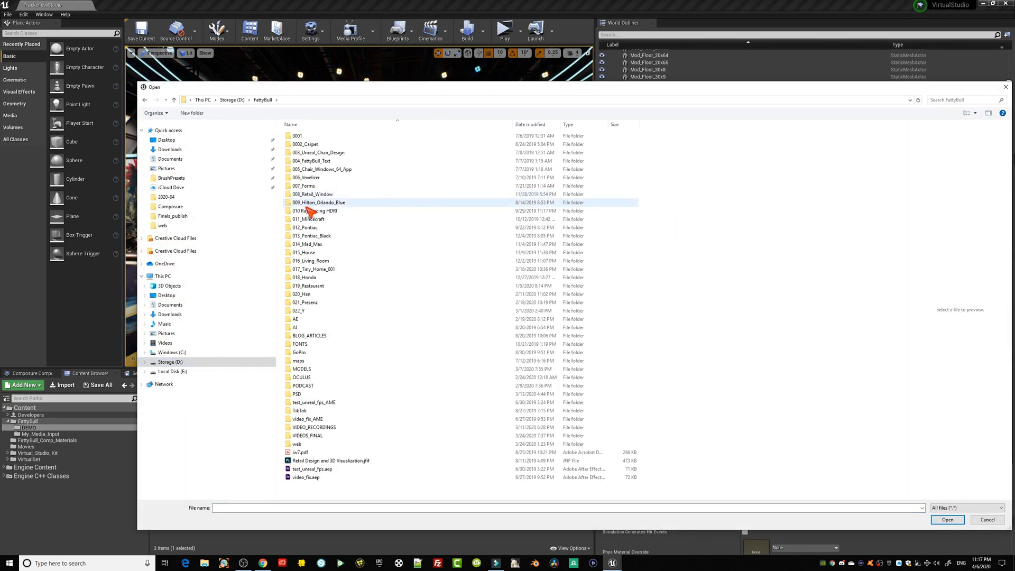
double_click(310, 437)
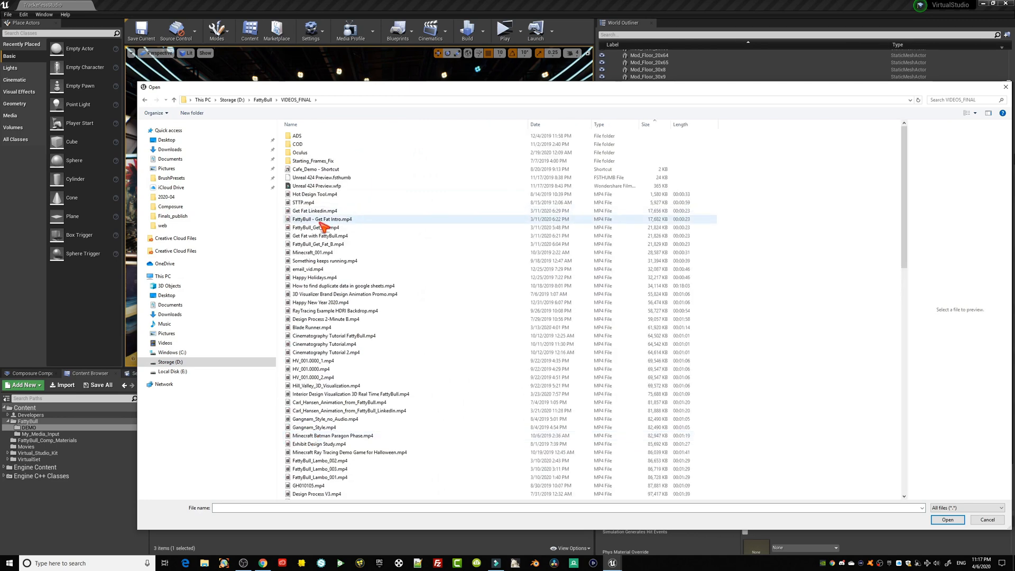
left_click(304, 203)
double_click(304, 204)
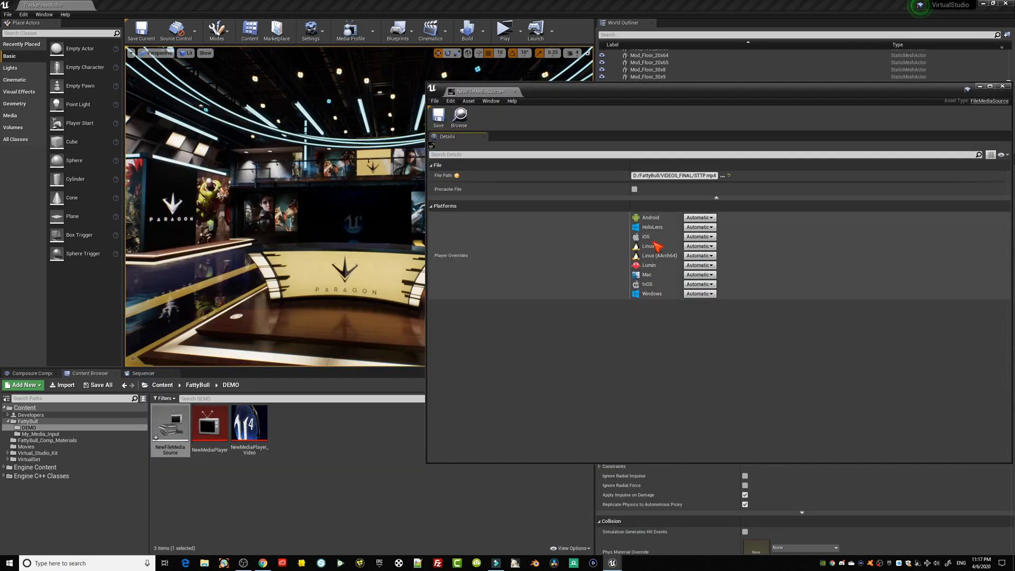
left_click_drag(736, 94, 495, 97)
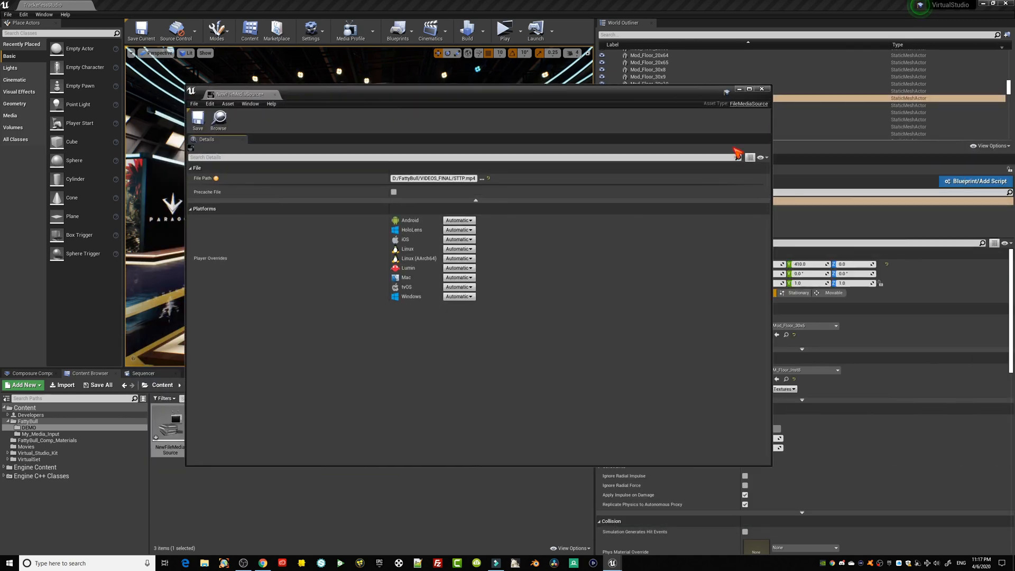
left_click(762, 89)
Open NewMediaPlayer and load NewFileMediaSource into it for playback.
double_click(227, 427)
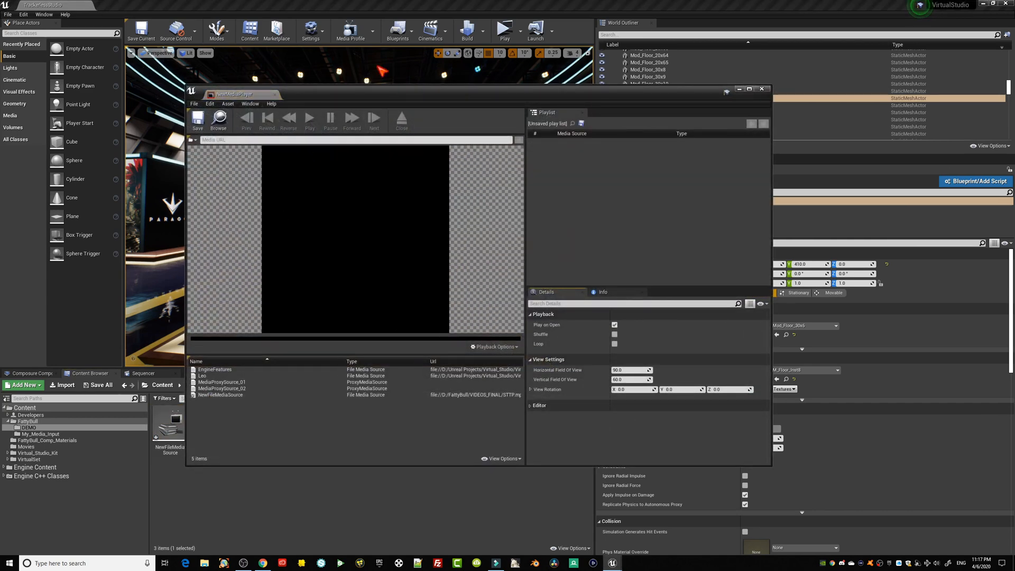
left_click_drag(380, 97, 517, 77)
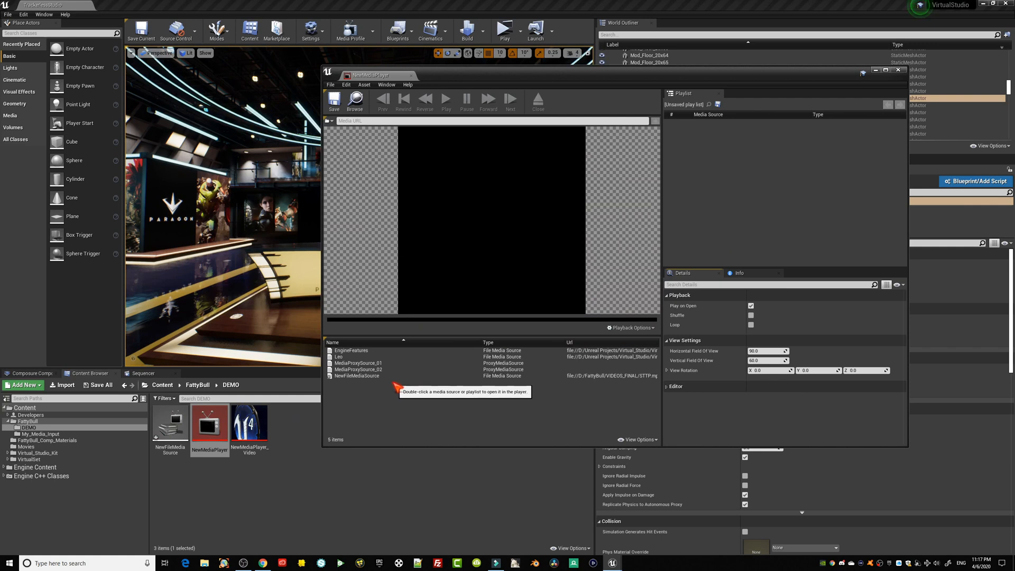
double_click(358, 376)
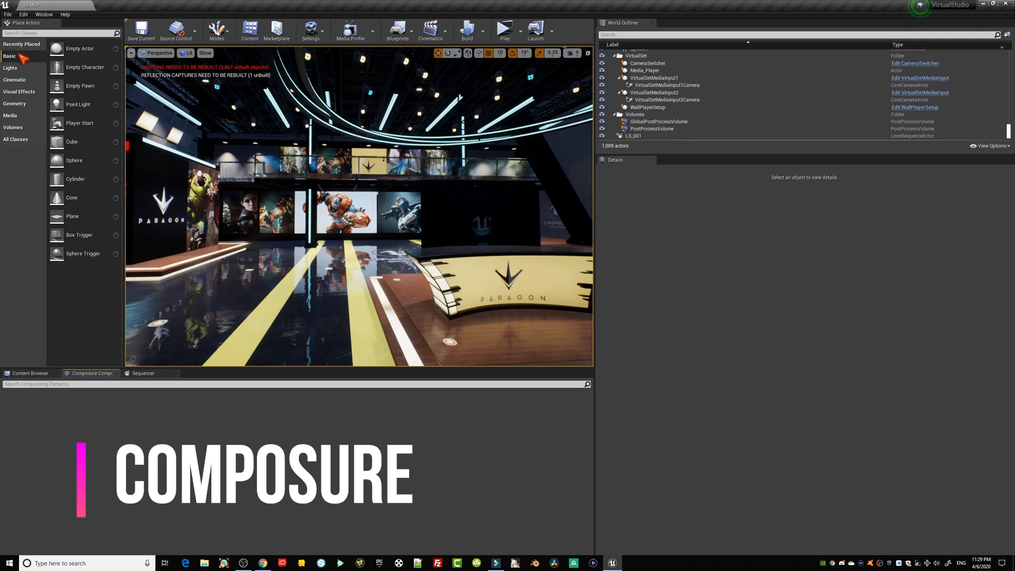
Bring up Composure Compositing for the level in the lower editor area.
left_click(44, 14)
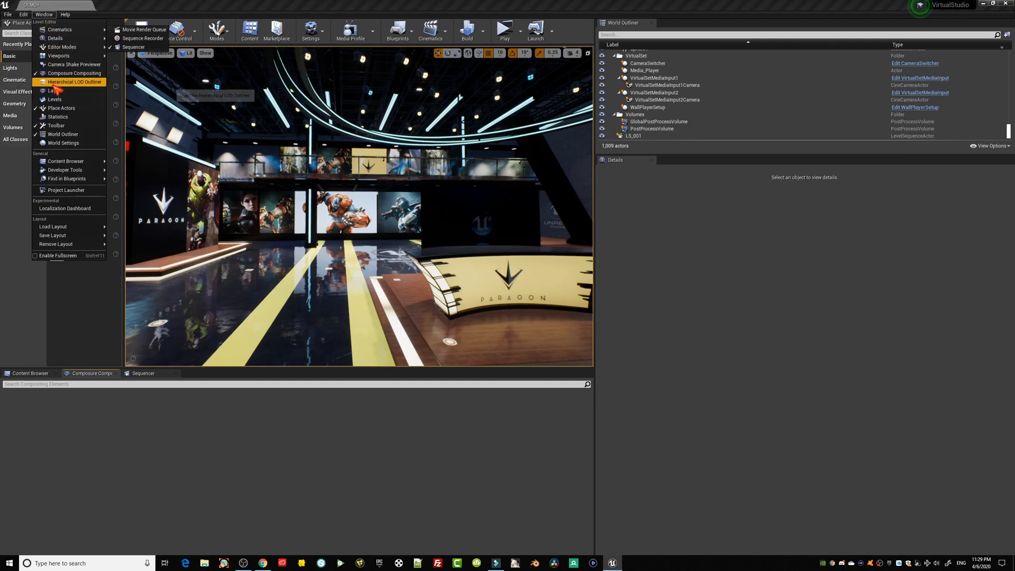
left_click(74, 74)
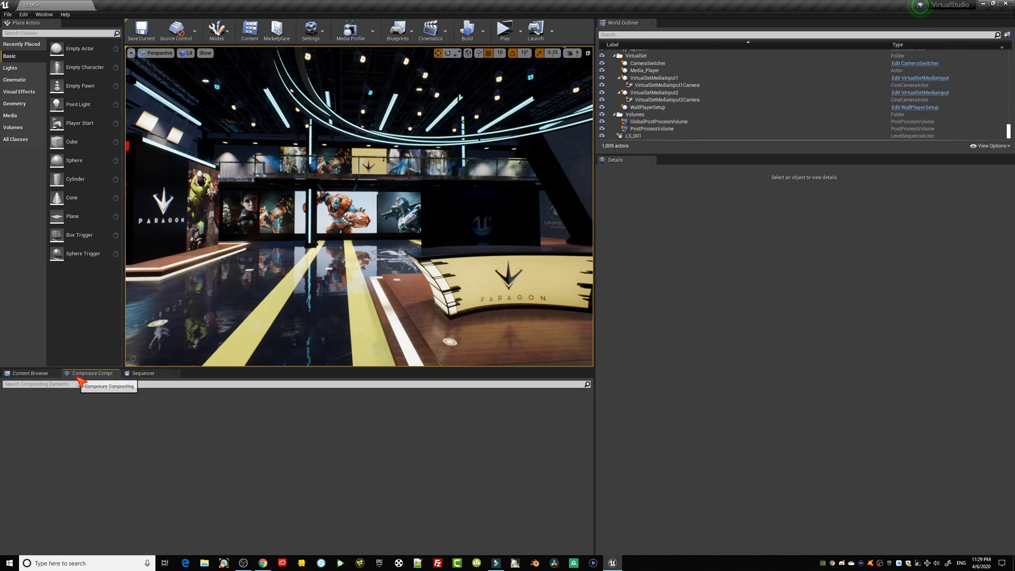
mouse_move(89, 373)
left_mouse_down()
mouse_move(224, 413)
mouse_move(636, 102)
mouse_move(662, 30)
mouse_move(682, 29)
mouse_move(645, 254)
mouse_move(235, 362)
mouse_move(89, 382)
left_mouse_up()
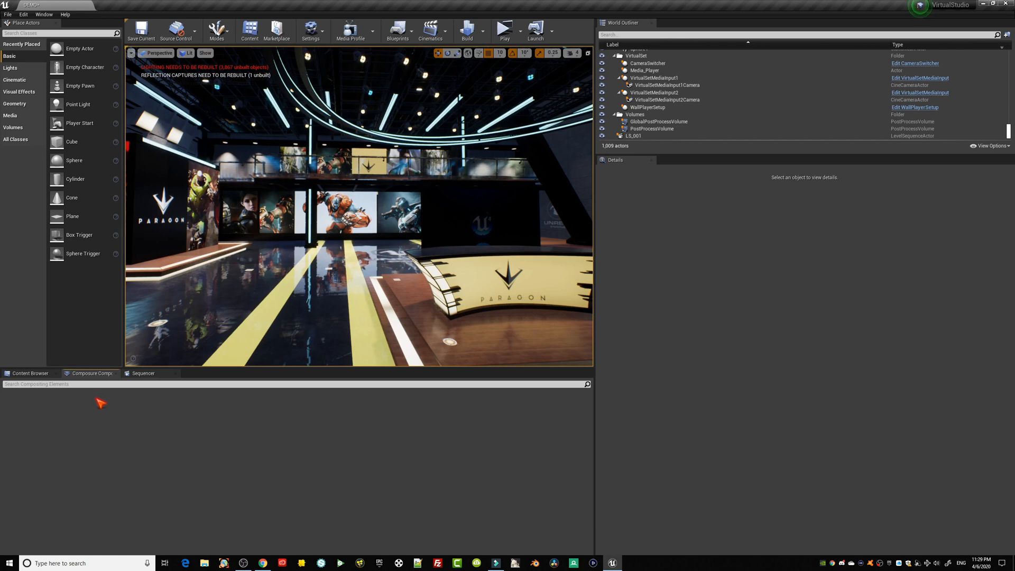
left_click(29, 373)
left_click(91, 373)
Create a new comp from the Empty Comp Shot class in Composure.
right_click(144, 407)
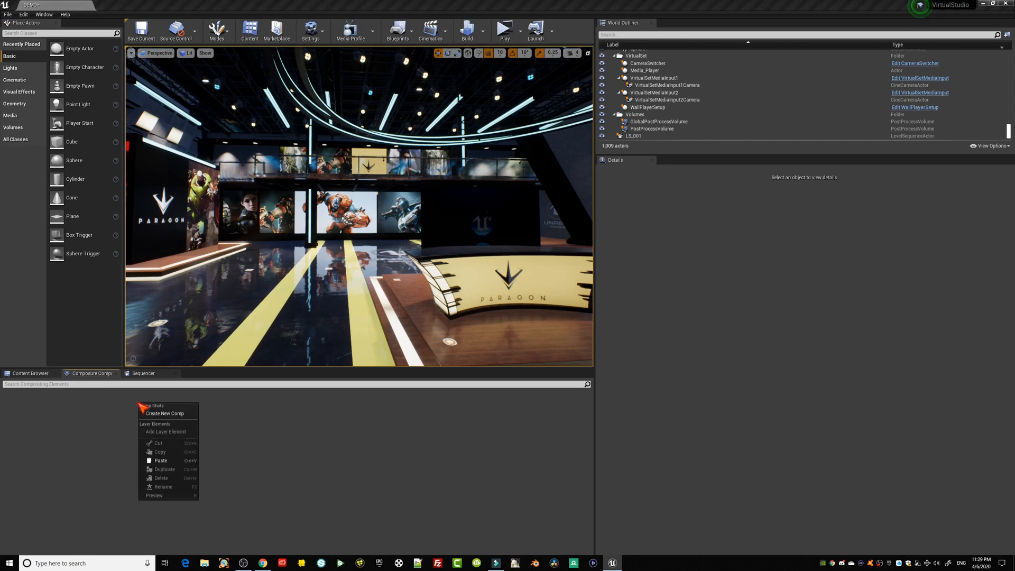
left_click(185, 415)
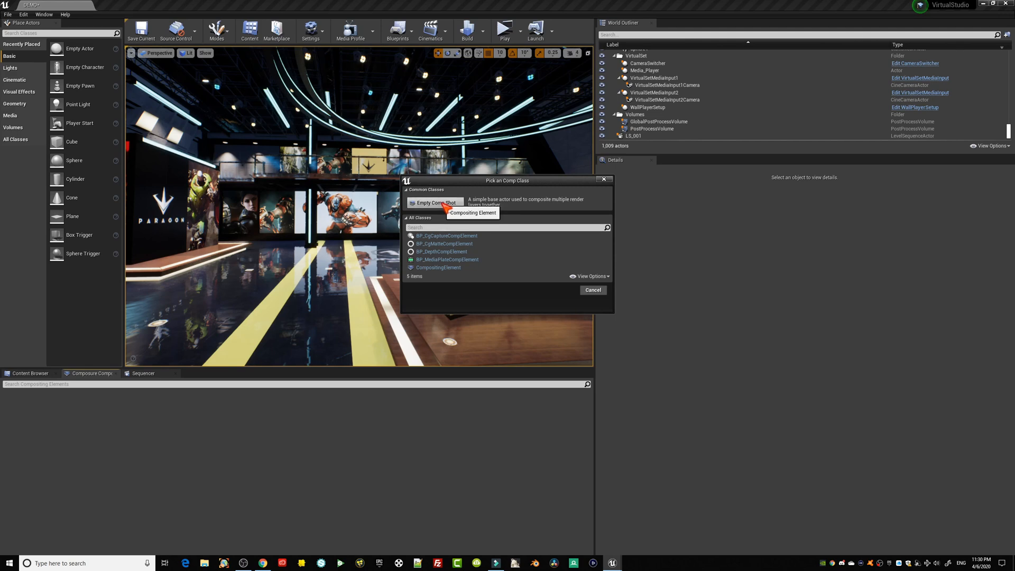
left_click(443, 205)
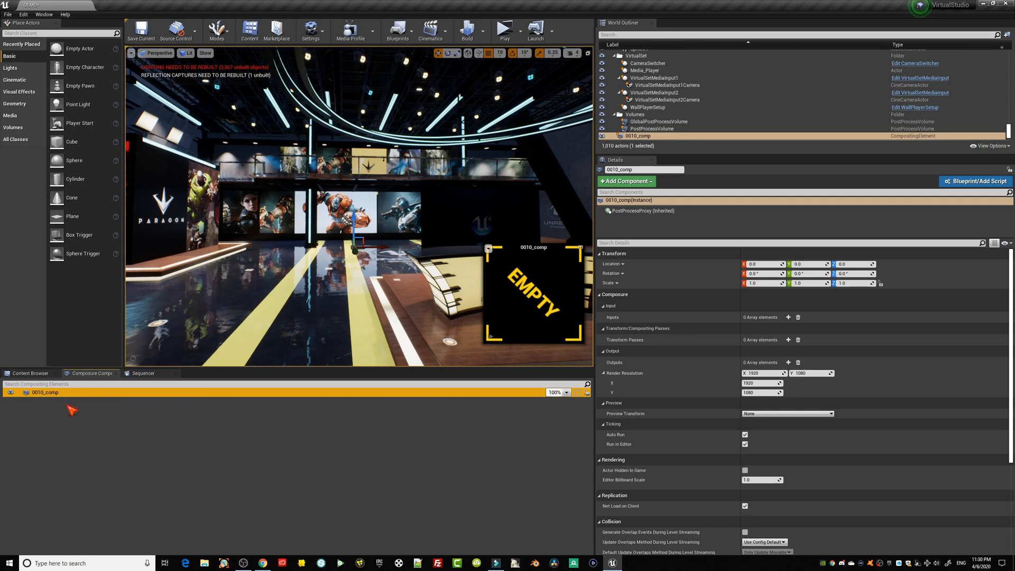
Toggle element rendering of 0010_comp off and back on to compare its preview.
left_click(11, 393)
left_click(11, 393)
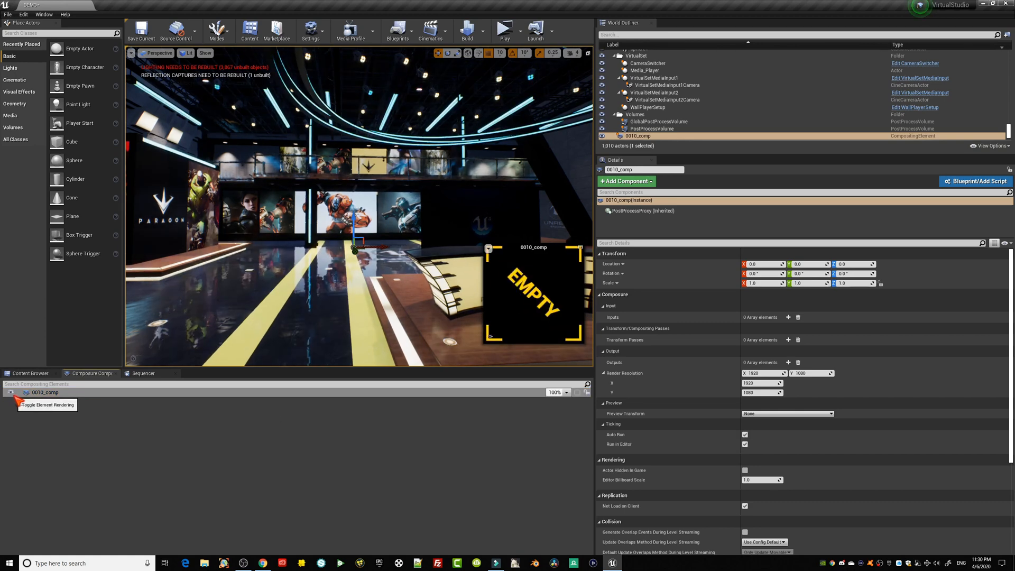
left_click(11, 393)
left_click(11, 393)
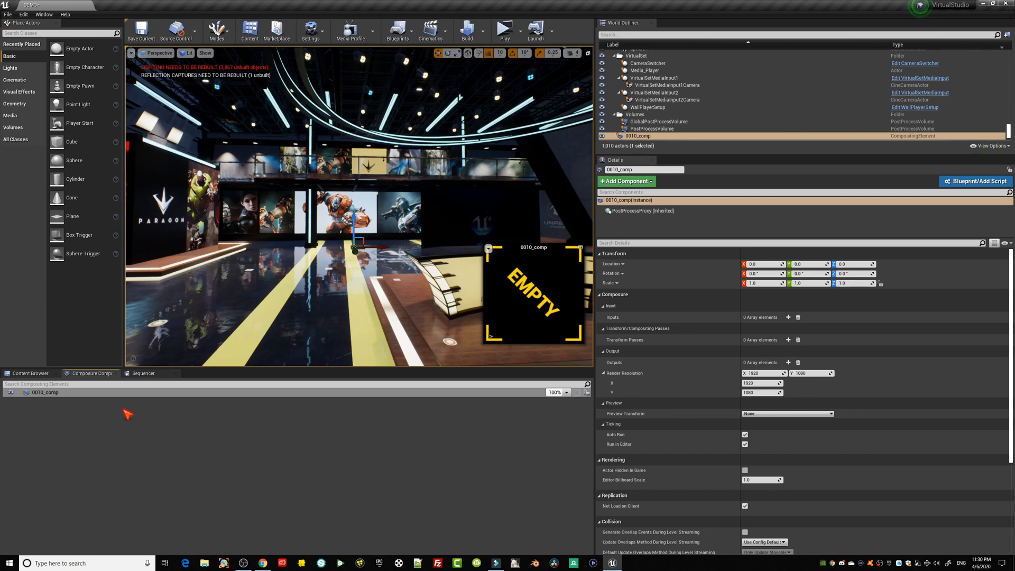
left_click(11, 393)
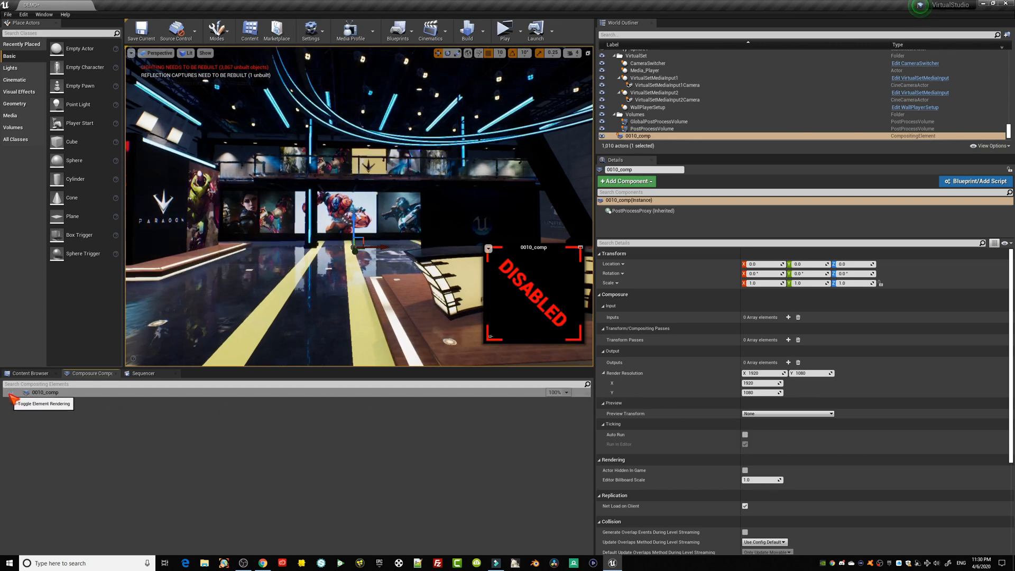
left_click(10, 392)
Rename the 0010_comp compositing element to DEMO.
left_click(57, 394)
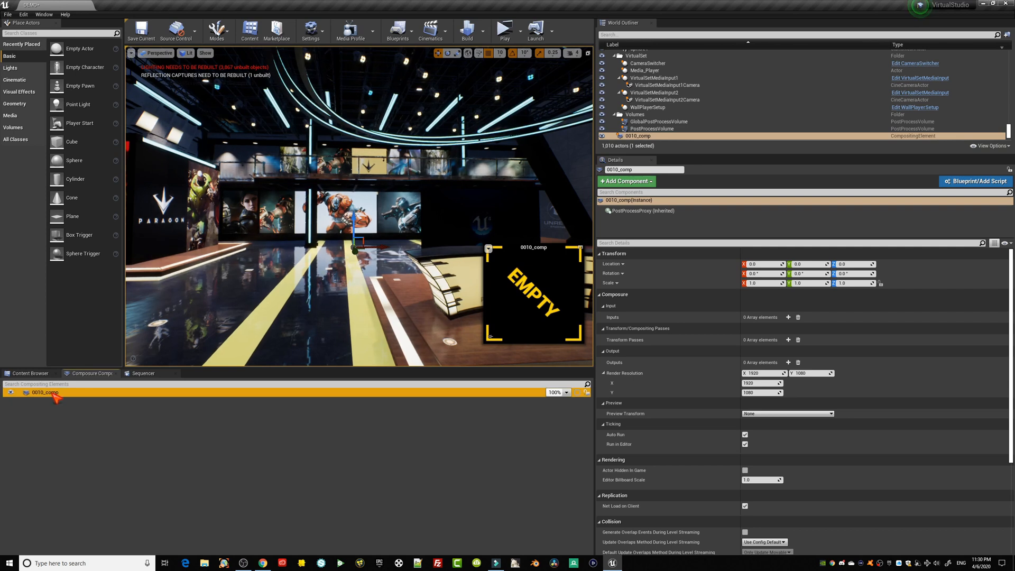
left_click(57, 394)
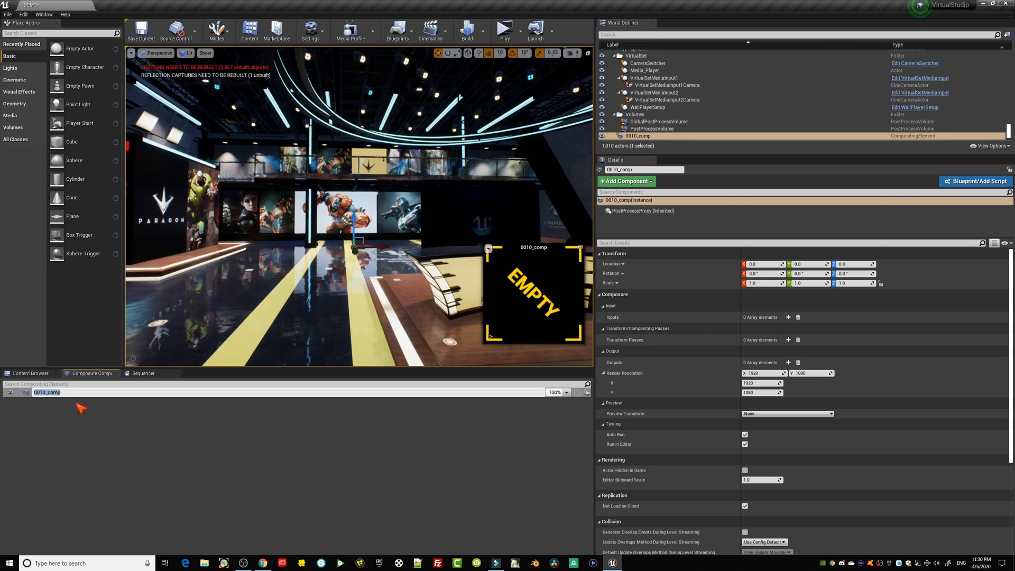
type("DEMO")
key("Return")
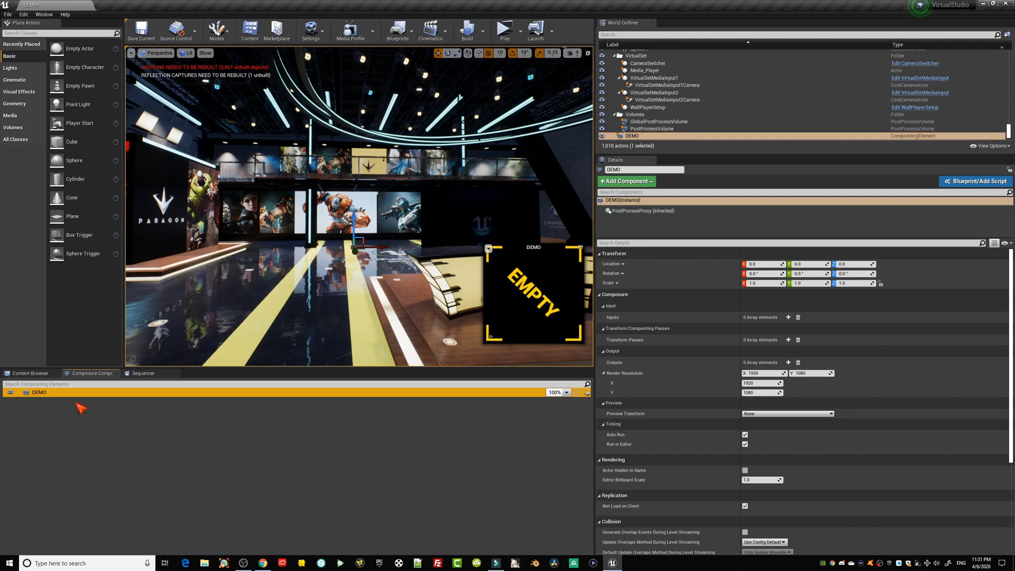
Select the DEMO compositing element in the level's actor list and collapse its Transform and Composure properties.
left_click(624, 136)
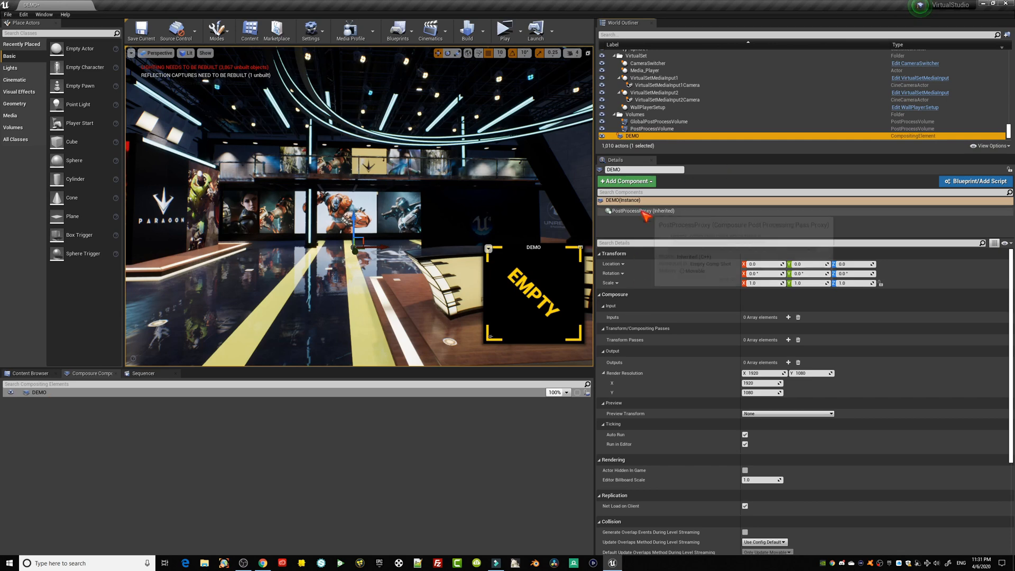
left_click(602, 254)
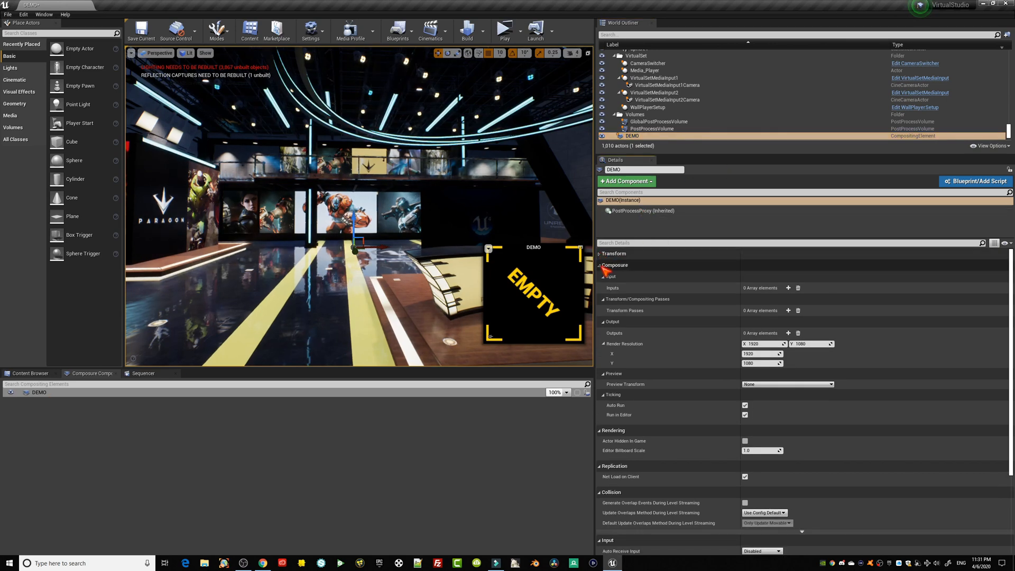
left_click(608, 265)
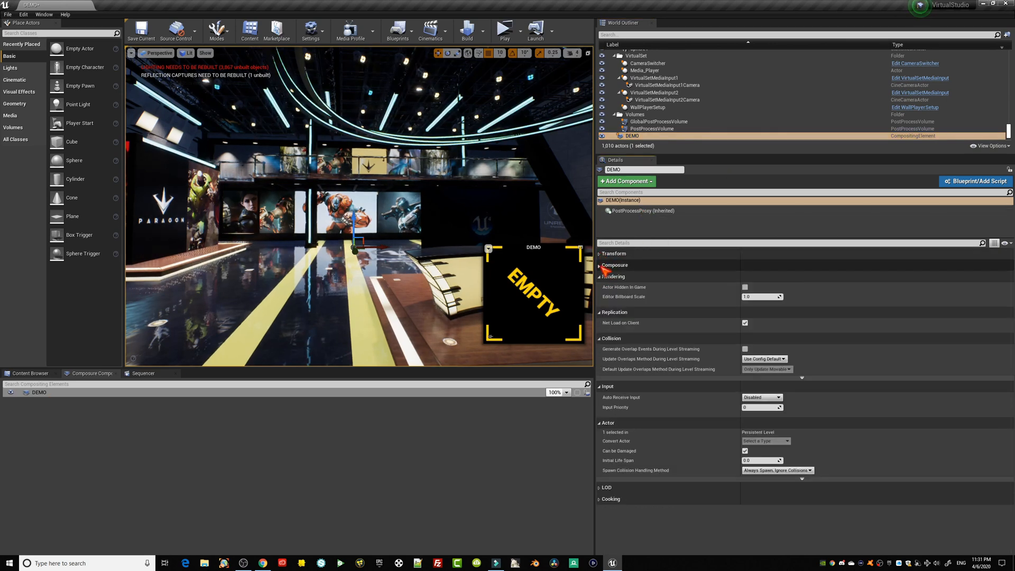
Collapse the Rendering, Replication, Collision and Input property categories of the DEMO element.
left_click(604, 277)
left_click(605, 288)
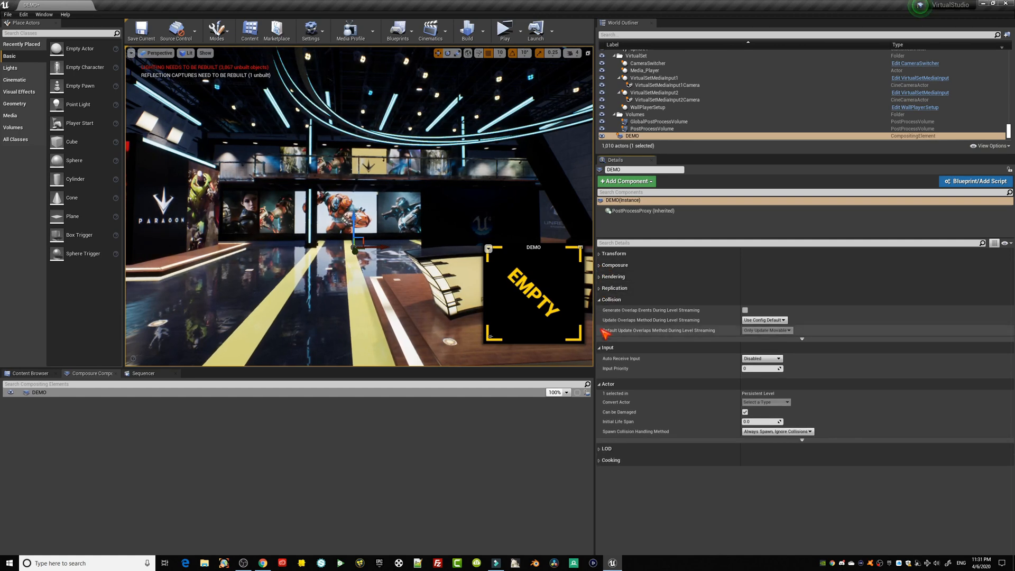
left_click(603, 300)
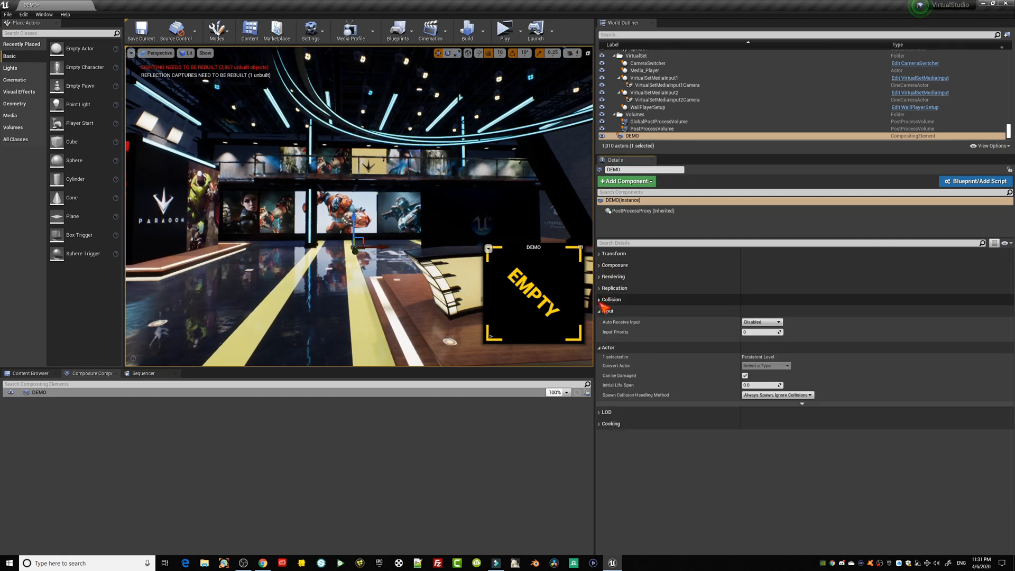
left_click(604, 311)
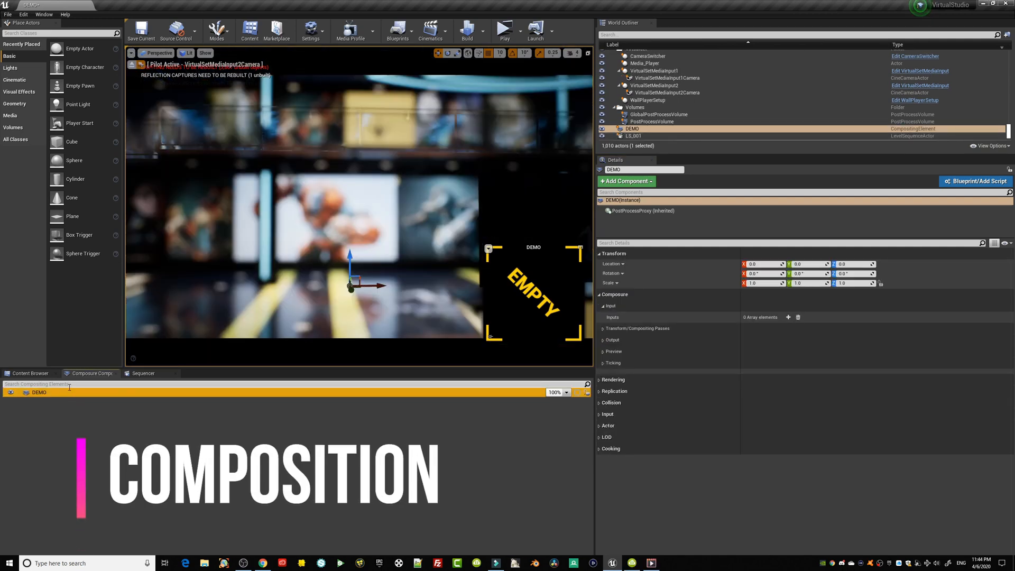
Collapse and reopen the Input properties in DEMO's Composure section, and expand its Transform/Compositing Passes.
left_click(604, 306)
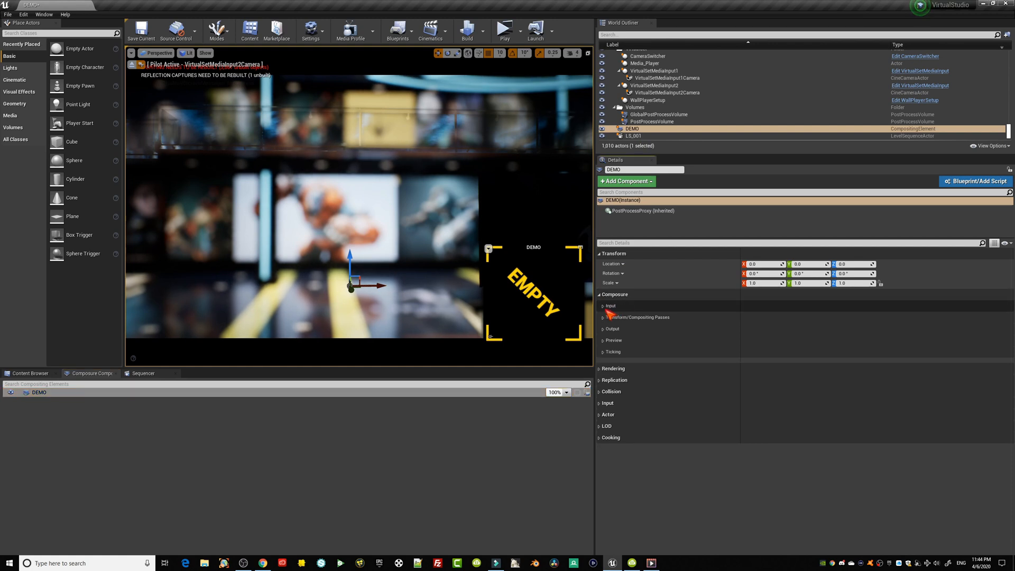
left_click(604, 306)
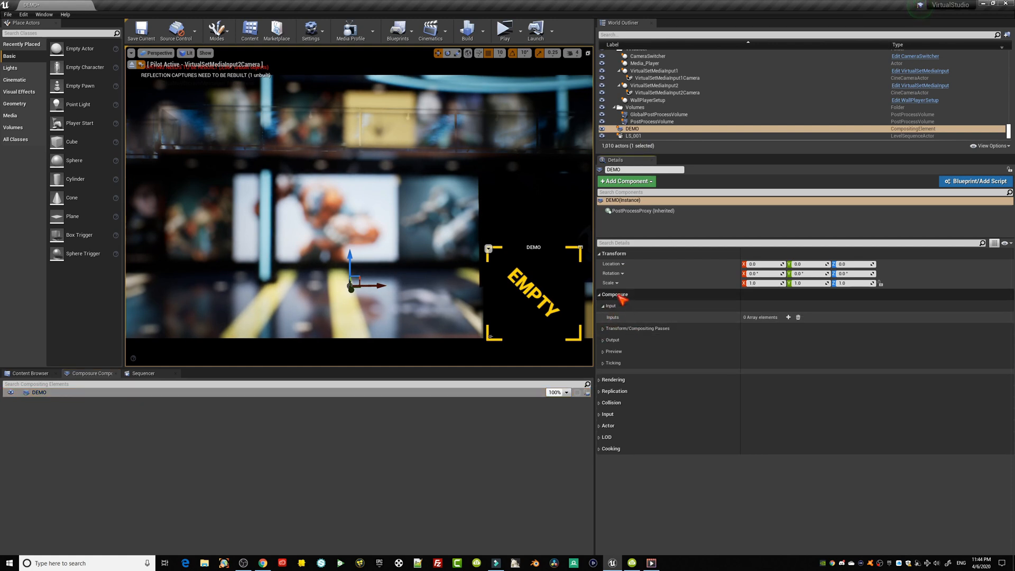
left_click(603, 330)
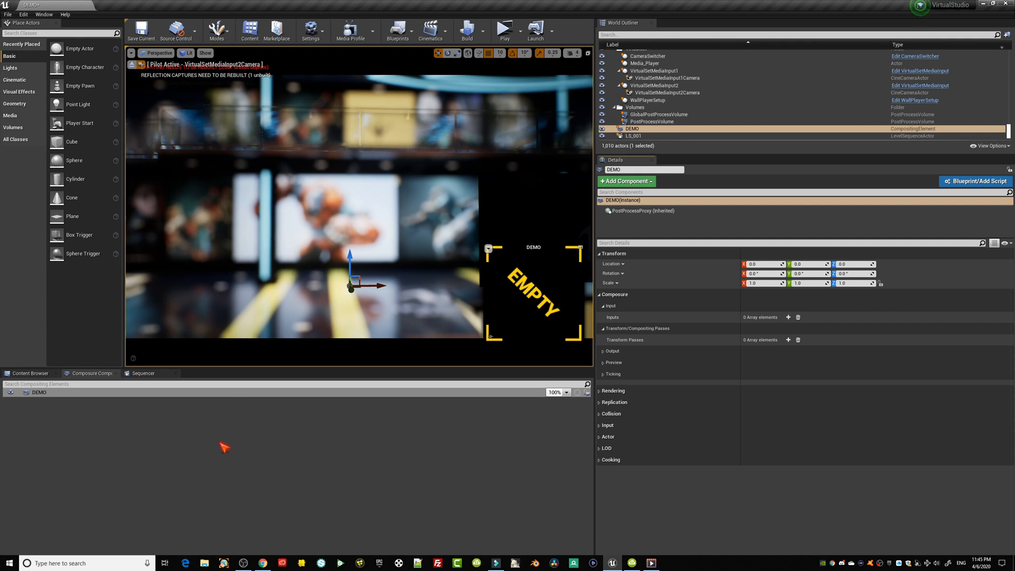
Add a CG Layer element under the DEMO comp and keep its default name.
left_click(46, 395)
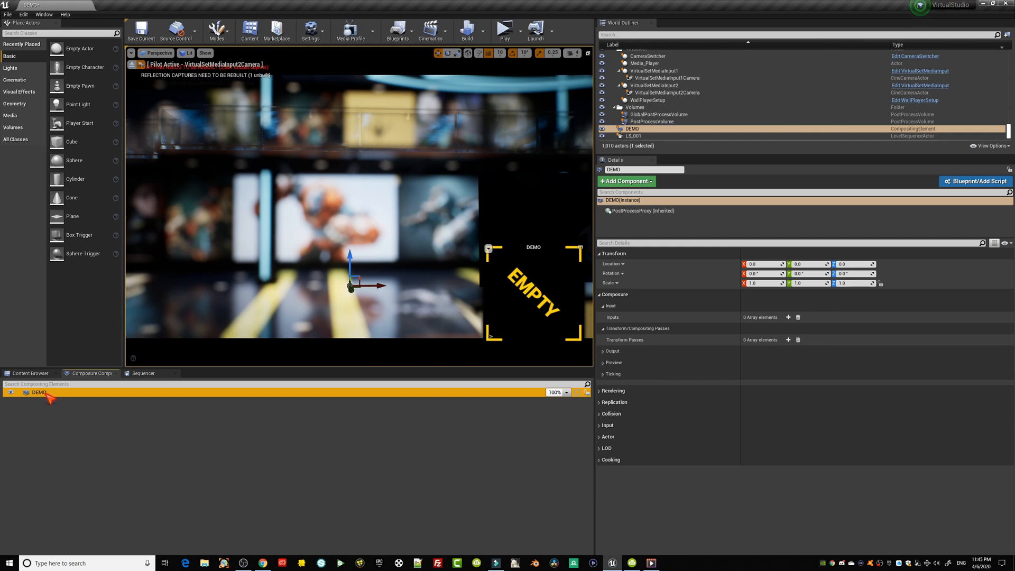
right_click(47, 395)
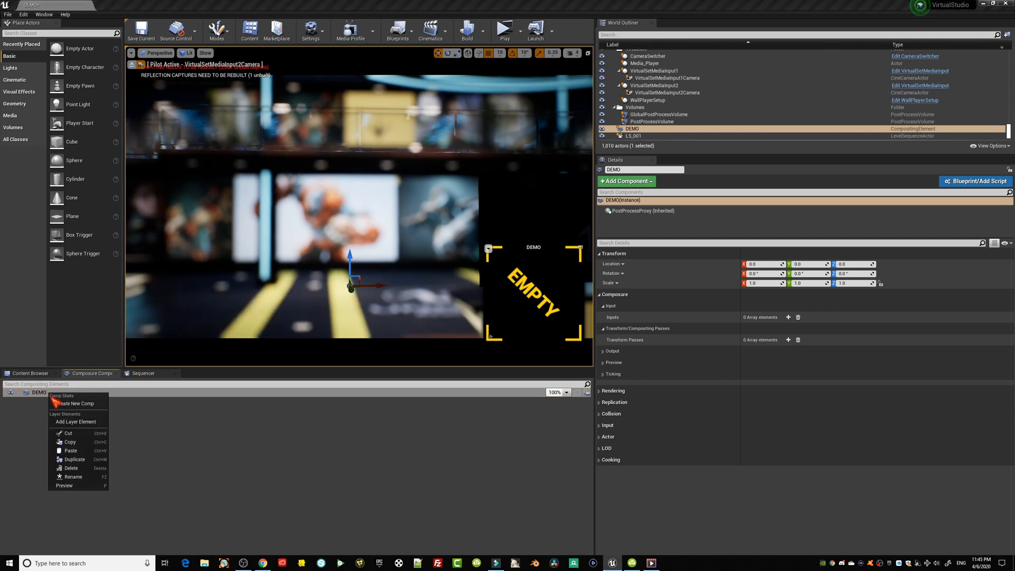
left_click(79, 421)
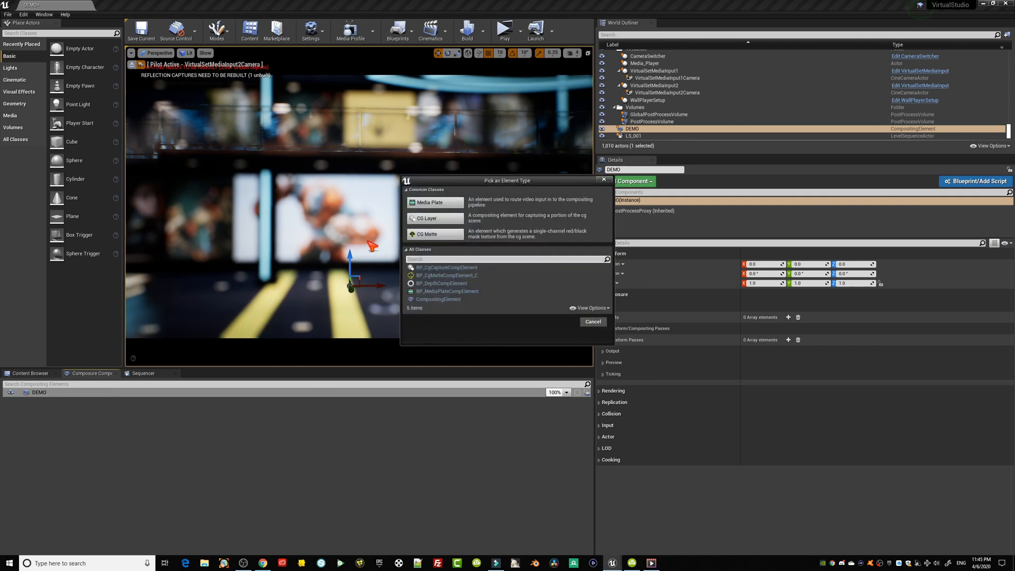
left_click(435, 218)
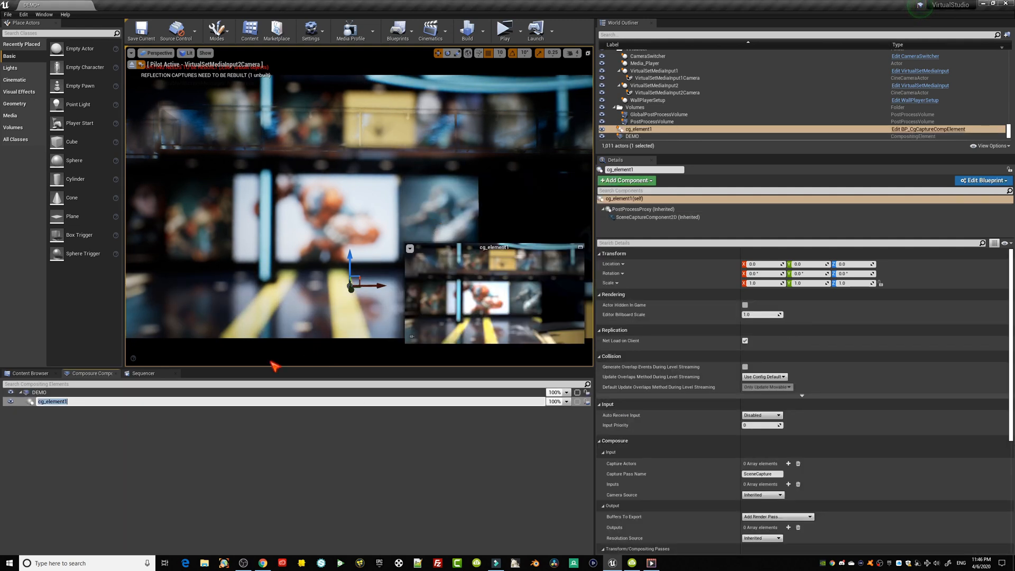
left_click(139, 425)
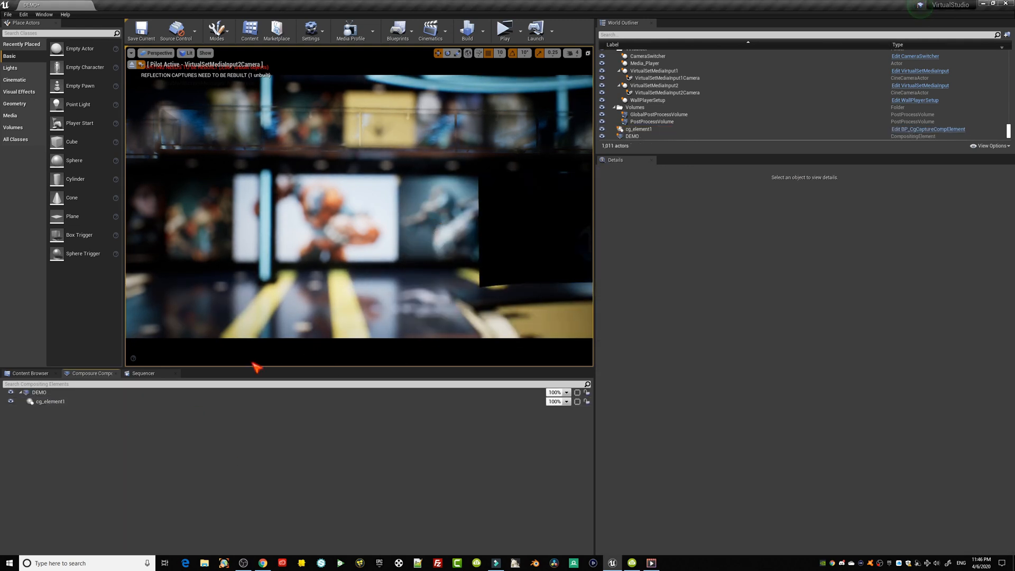
Open the cg_element1 preview in its own window and move it clear of the viewport.
left_click(58, 401)
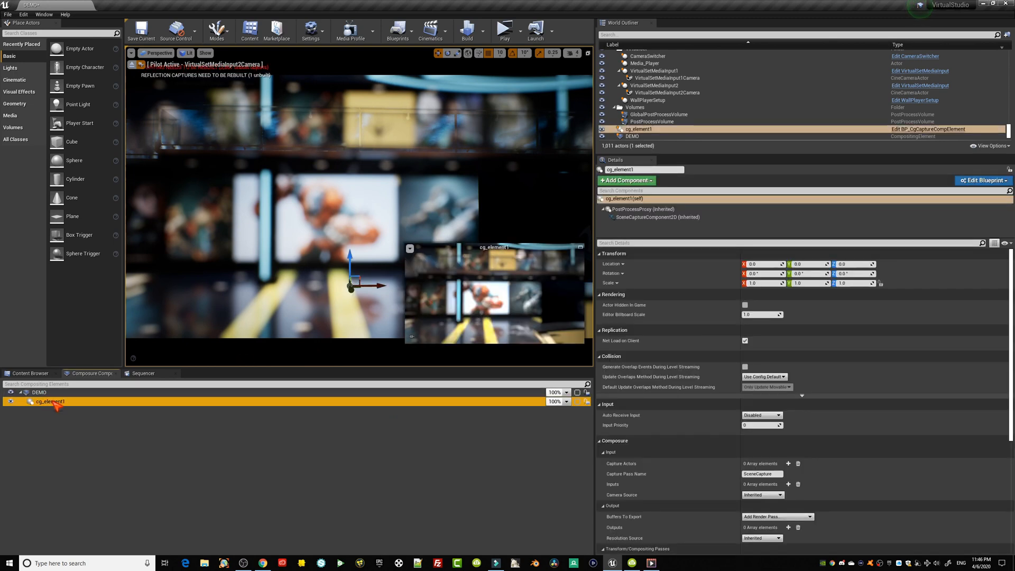
left_click(580, 247)
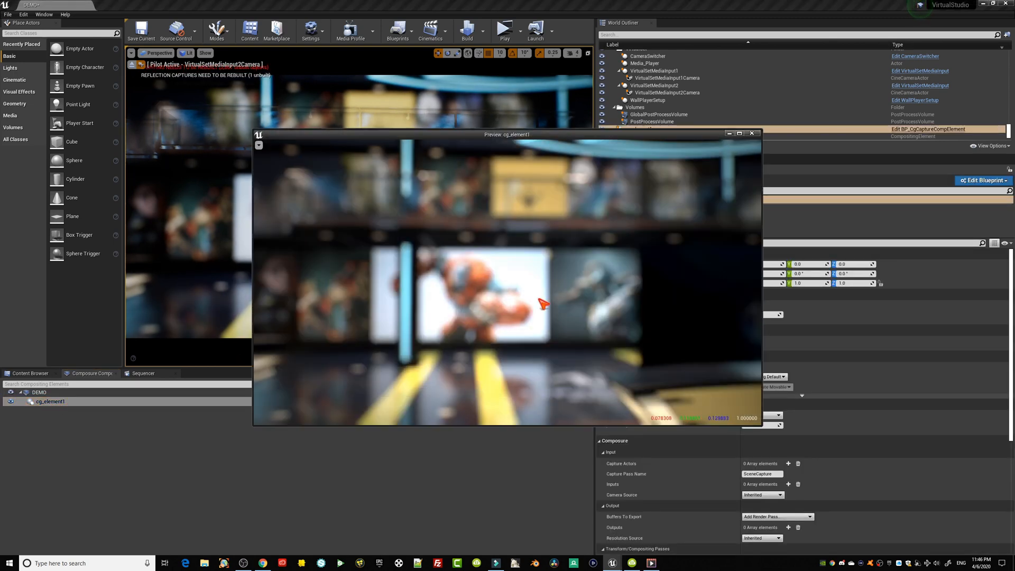
left_click_drag(478, 124, 565, 127)
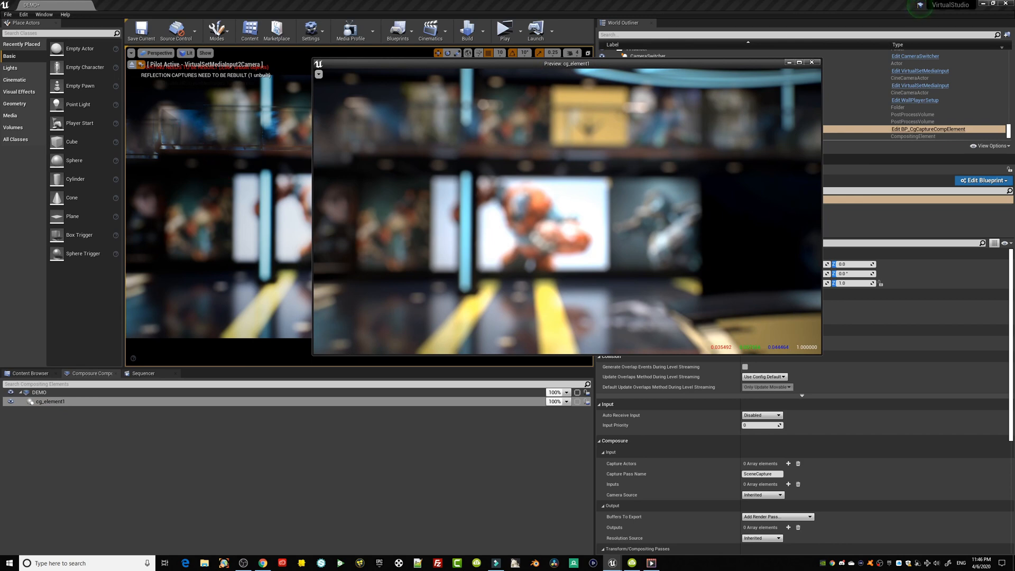
left_click_drag(565, 63, 865, 117)
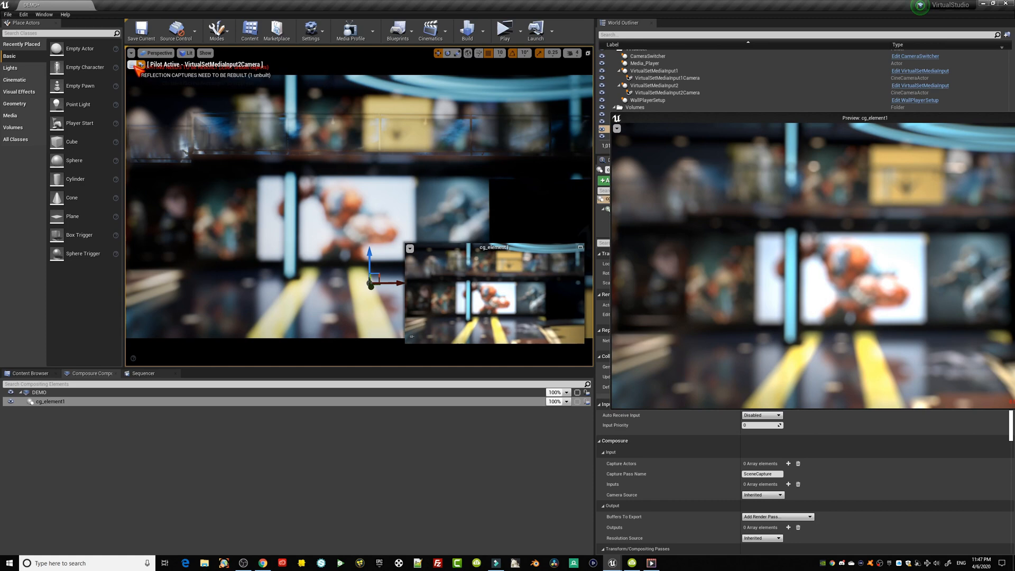
Stop piloting VirtualSetMediaInput2Camera, turn the free view, and check which placed cameras the viewport offers.
left_click(133, 64)
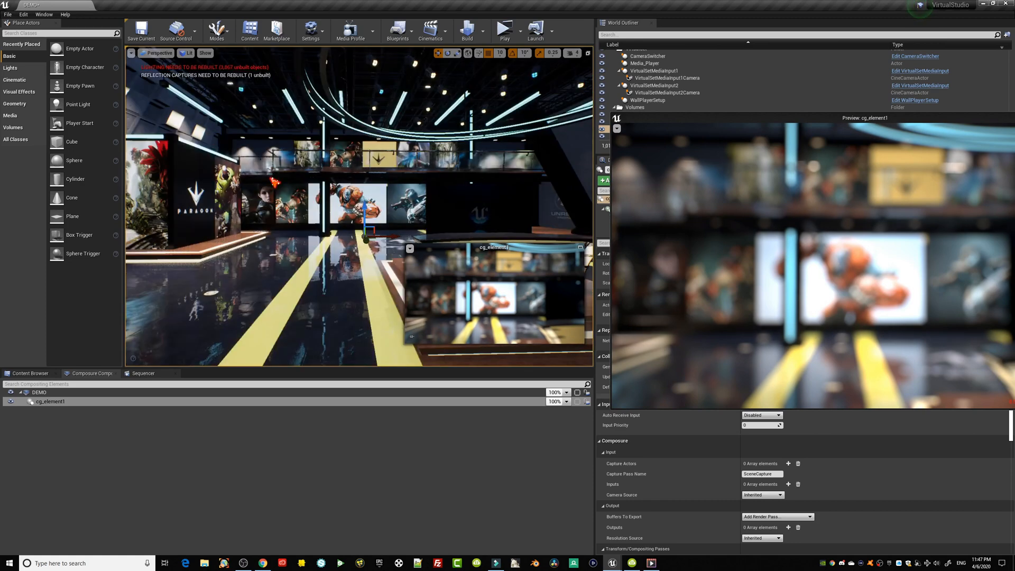
mouse_move(328, 208)
right_mouse_down()
mouse_move(365, 209)
mouse_move(338, 209)
right_mouse_up()
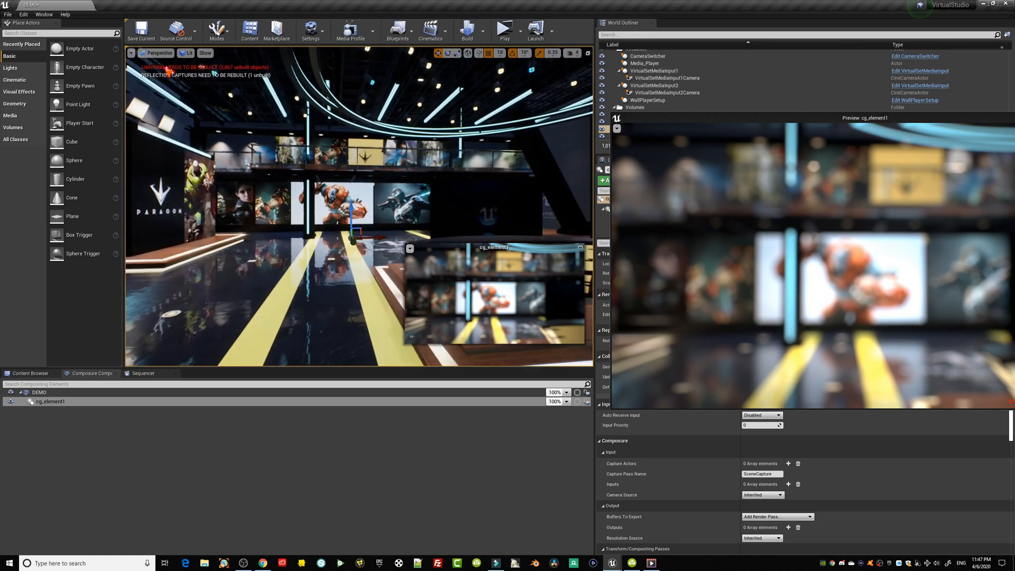
left_click(158, 53)
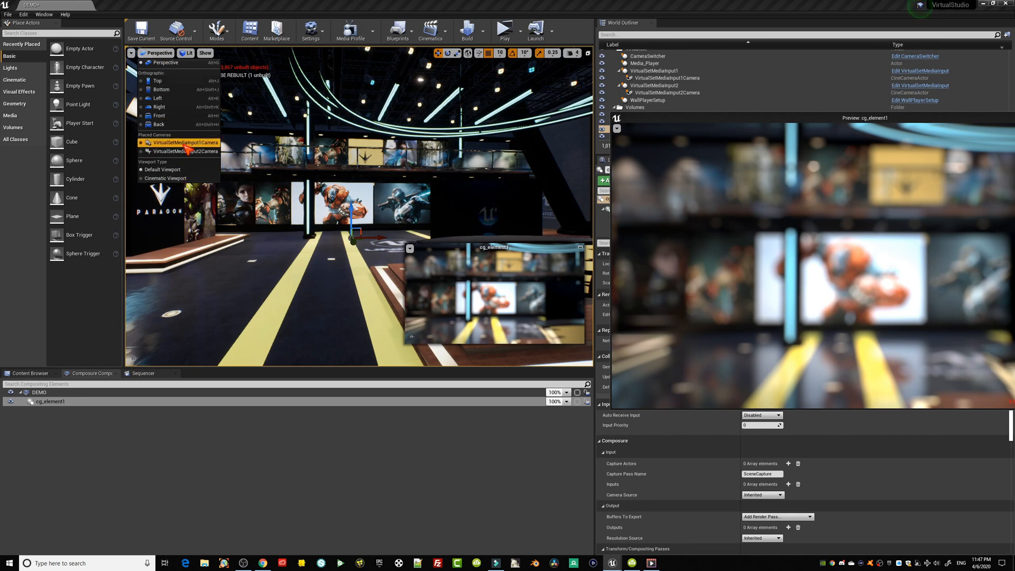
left_click(254, 232)
Compare the properties and previews of cg_element1 and the DEMO comp, including DEMO's target camera actor.
left_click(51, 404)
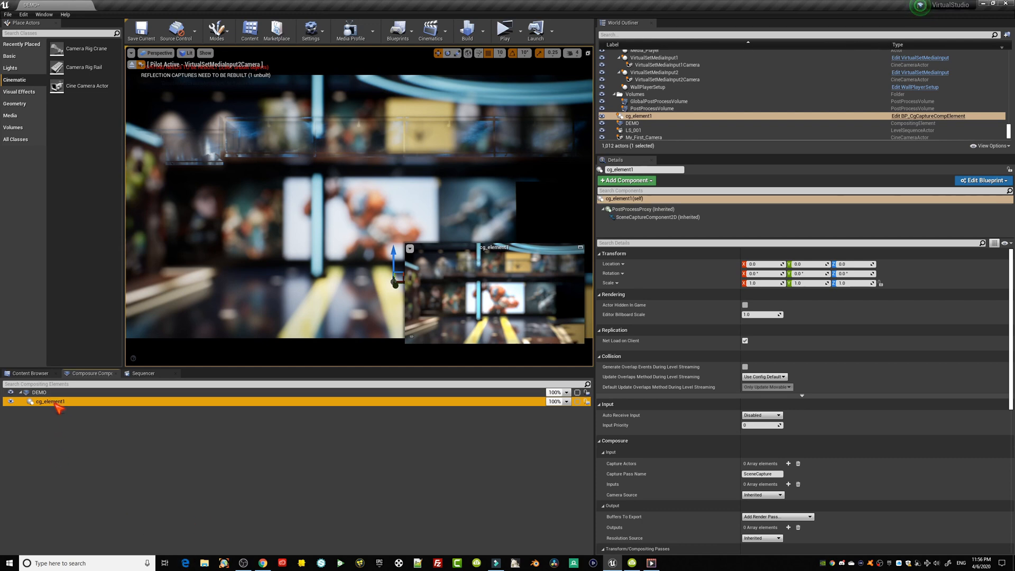
left_click(58, 423)
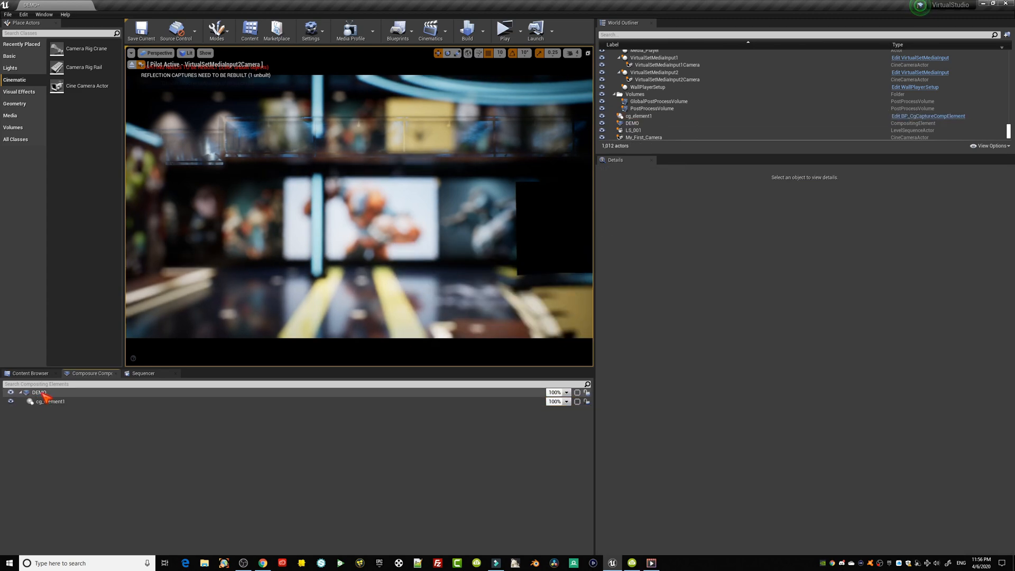
left_click(40, 392)
left_click(49, 402)
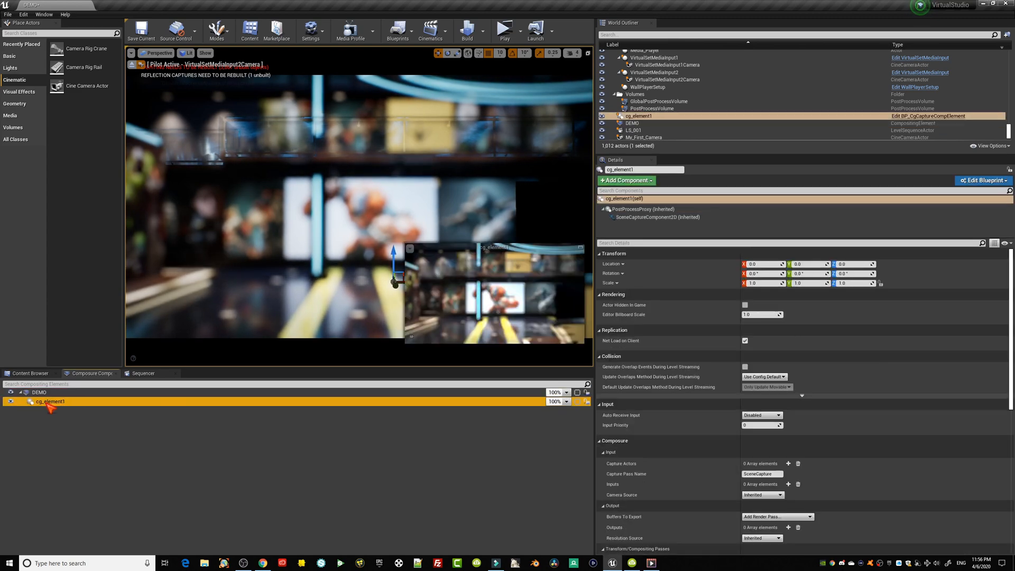
left_click(42, 393)
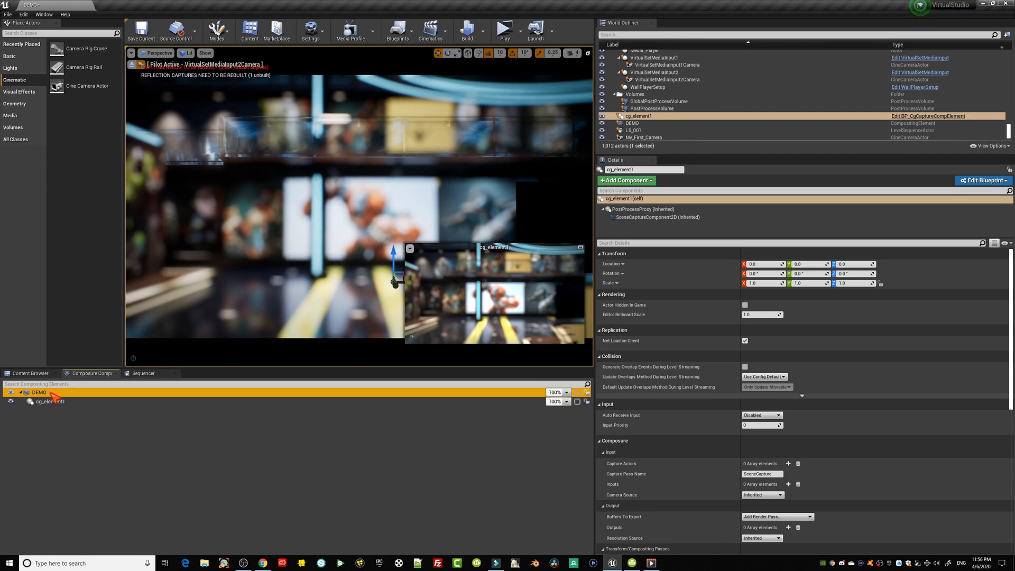
left_click(52, 402)
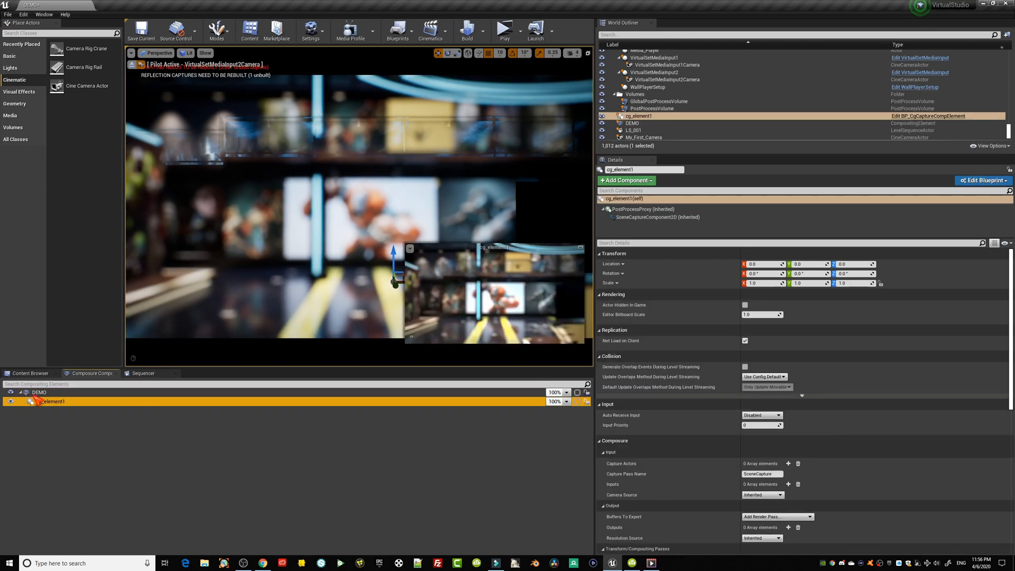
left_click(40, 394)
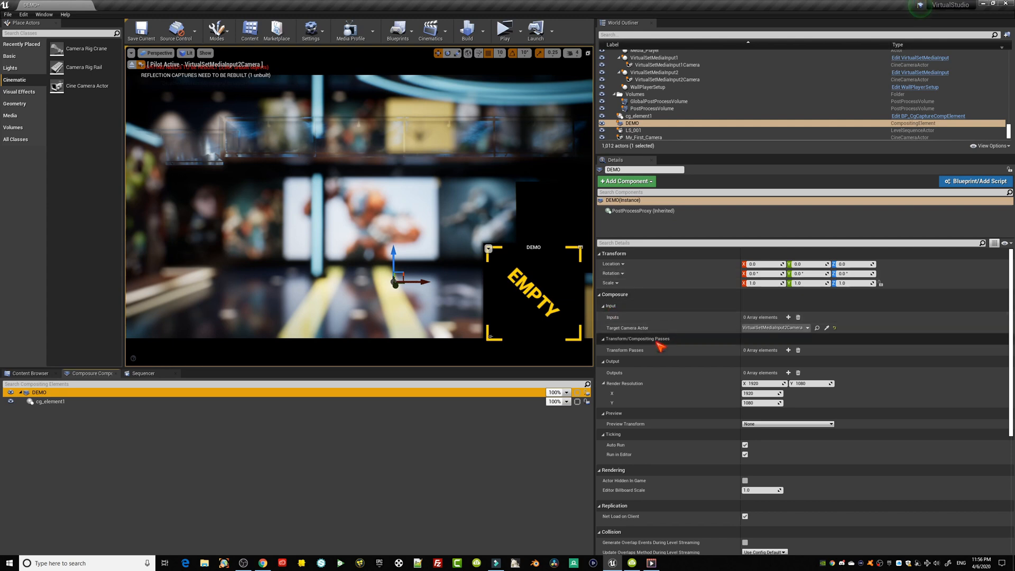
left_click(66, 402)
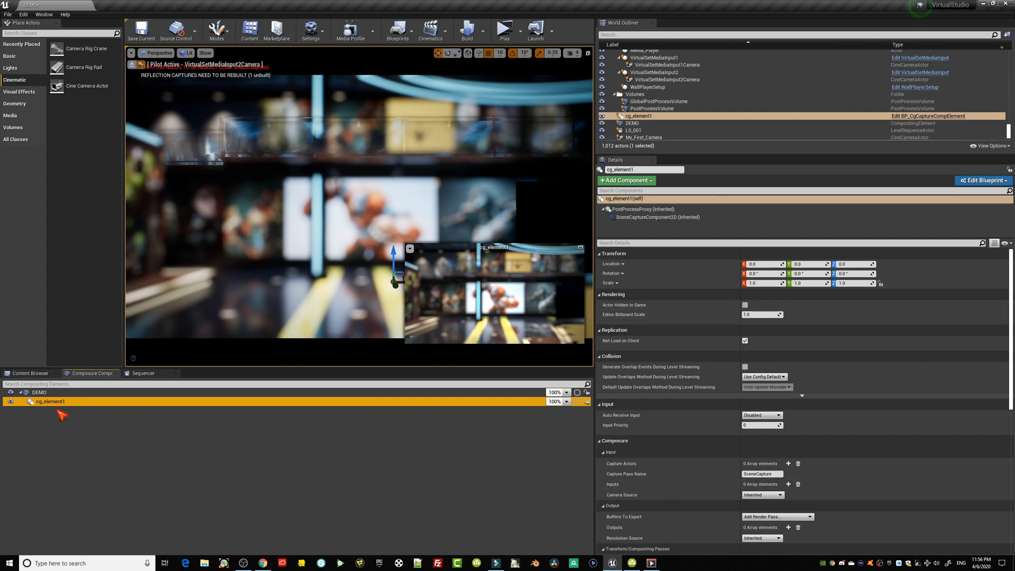
left_click(50, 392)
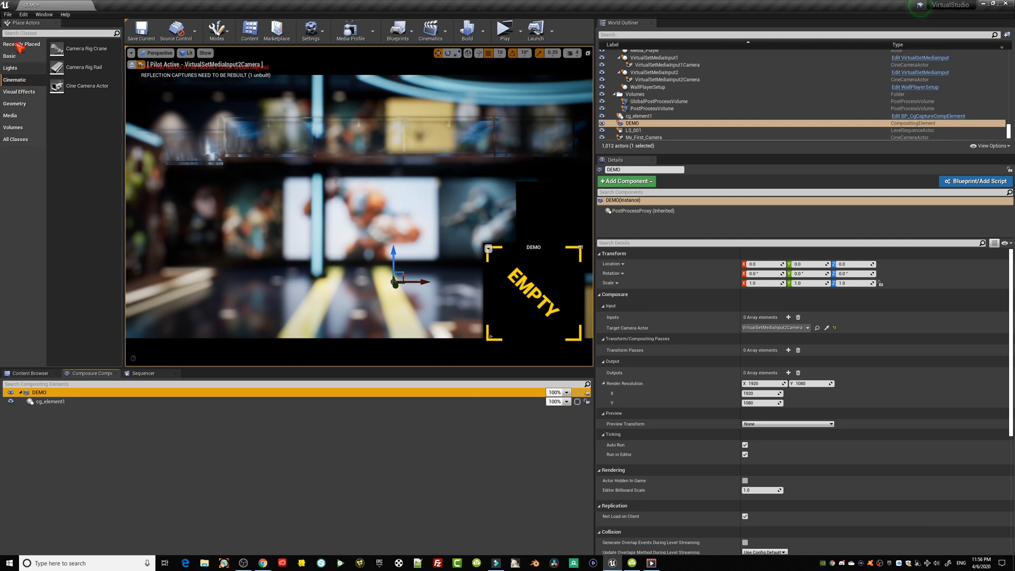
Show the cinematic actors available for placement, stop piloting VirtualSetMediaInput2Camera, and switch off game view in the viewport.
left_click(15, 81)
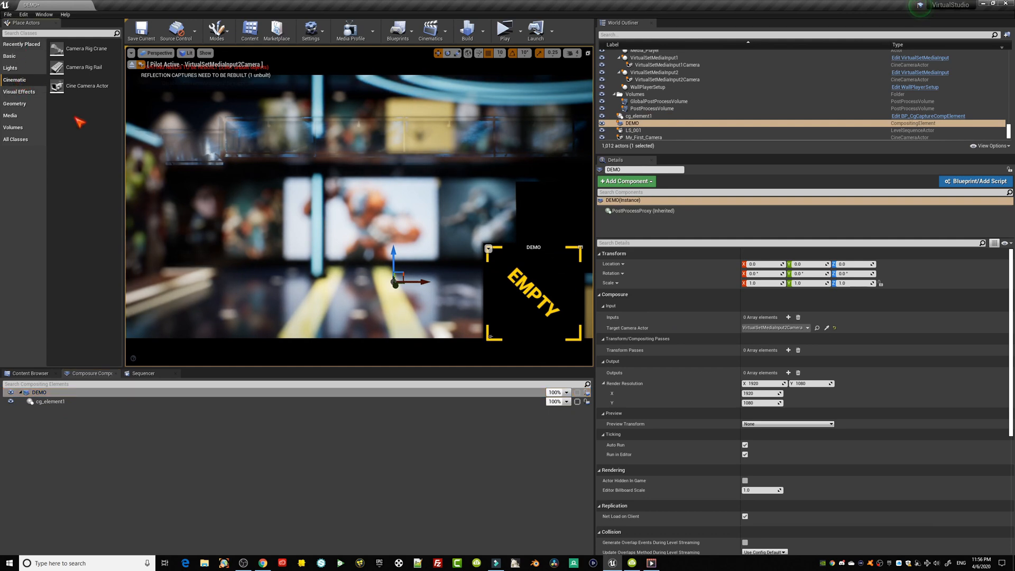
left_click(312, 229)
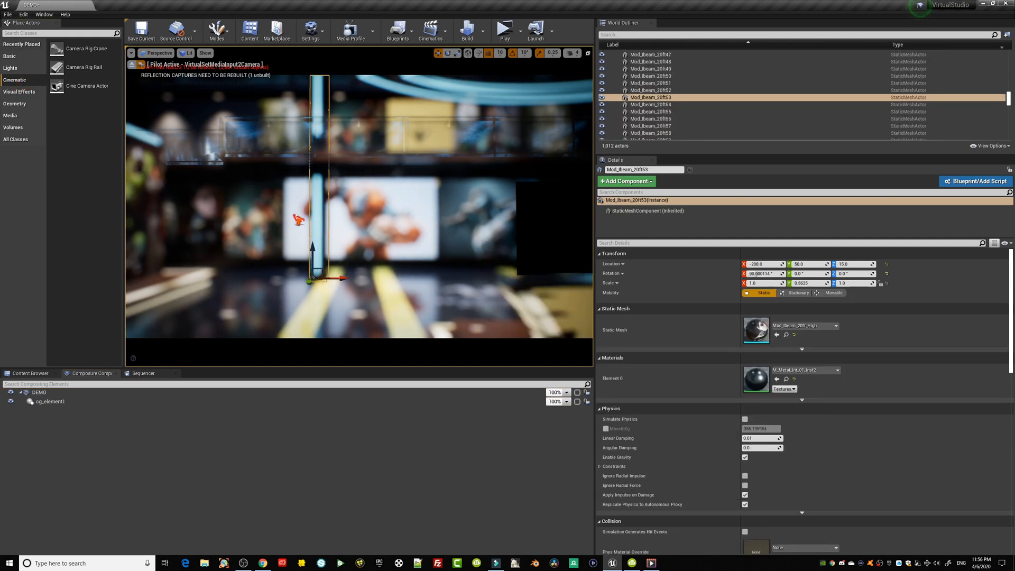
left_click(132, 65)
middle_click_drag(323, 244, 323, 243)
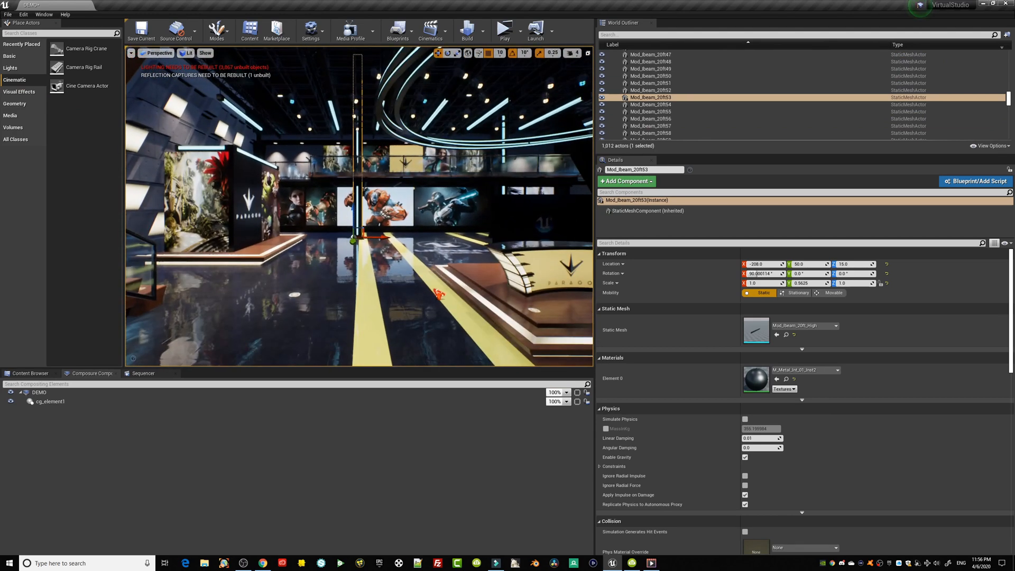
middle_click_drag(429, 287, 421, 287)
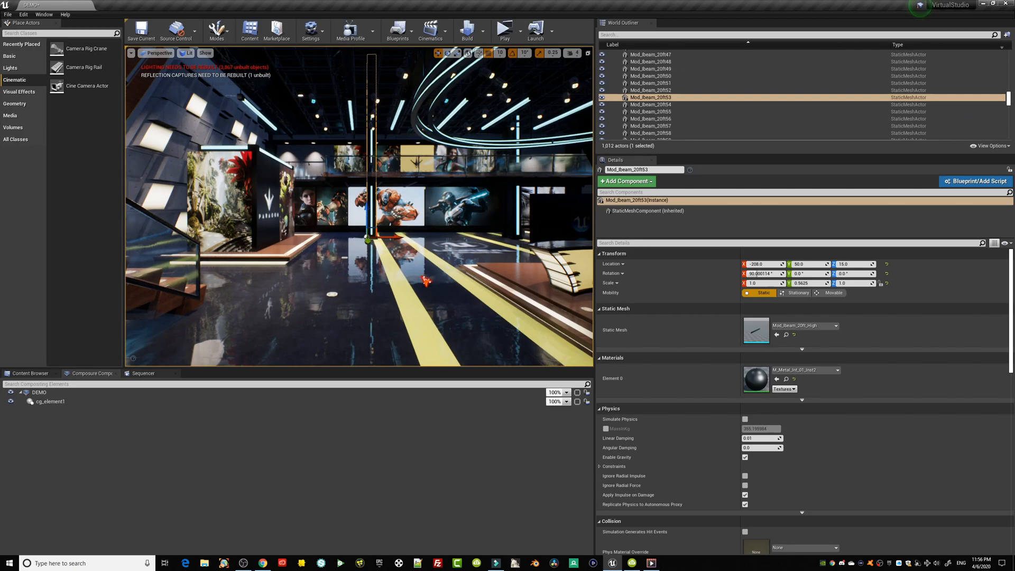
key("g")
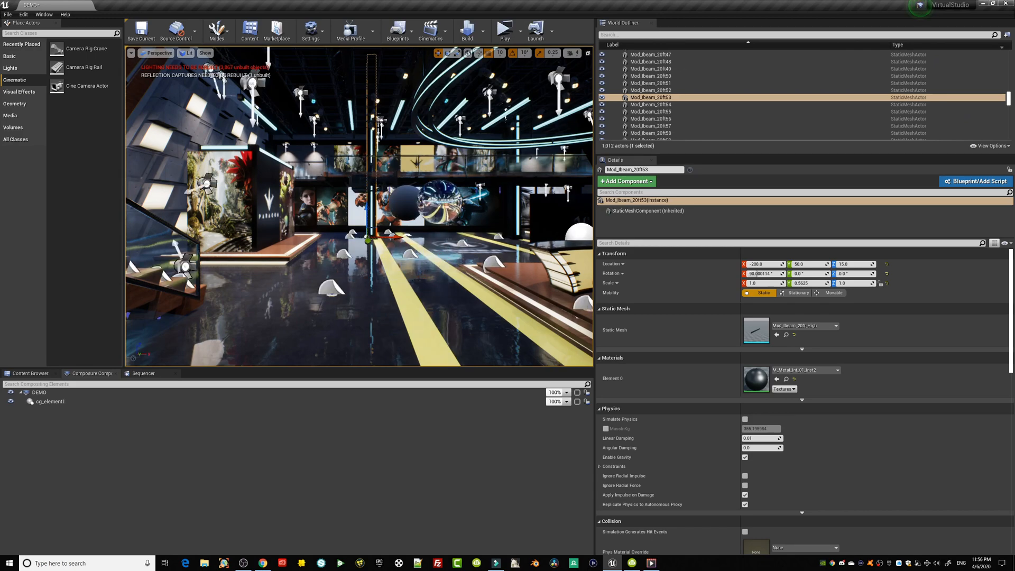
Place a Cine Camera Actor in the studio at about X -260, Y 880 and raise it to Z 180.
mouse_move(421, 287)
middle_mouse_down()
mouse_move(442, 288)
mouse_move(421, 290)
middle_mouse_up()
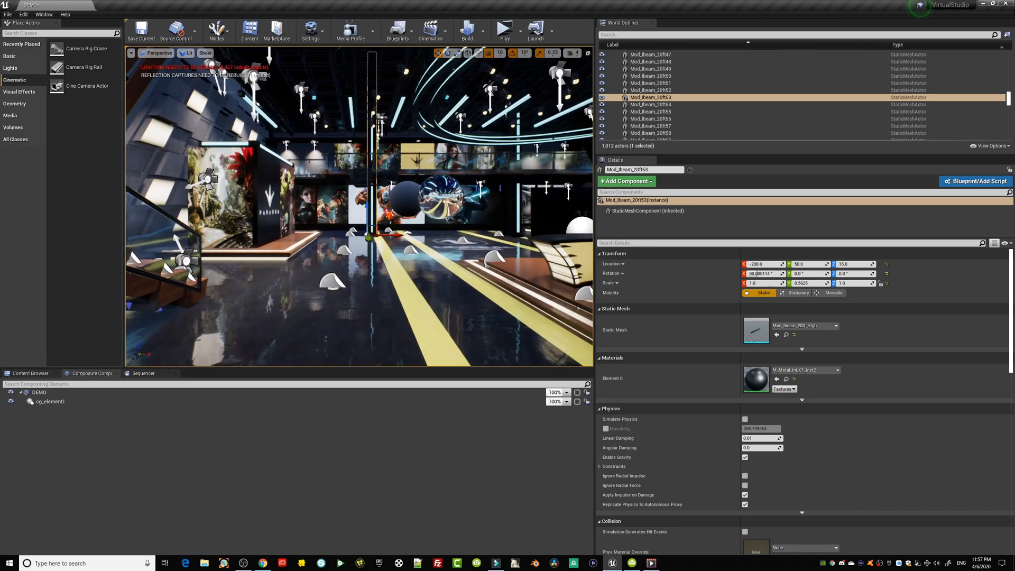
mouse_move(389, 215)
middle_mouse_down()
mouse_move(415, 214)
mouse_move(384, 214)
mouse_move(411, 214)
mouse_move(397, 214)
middle_mouse_up()
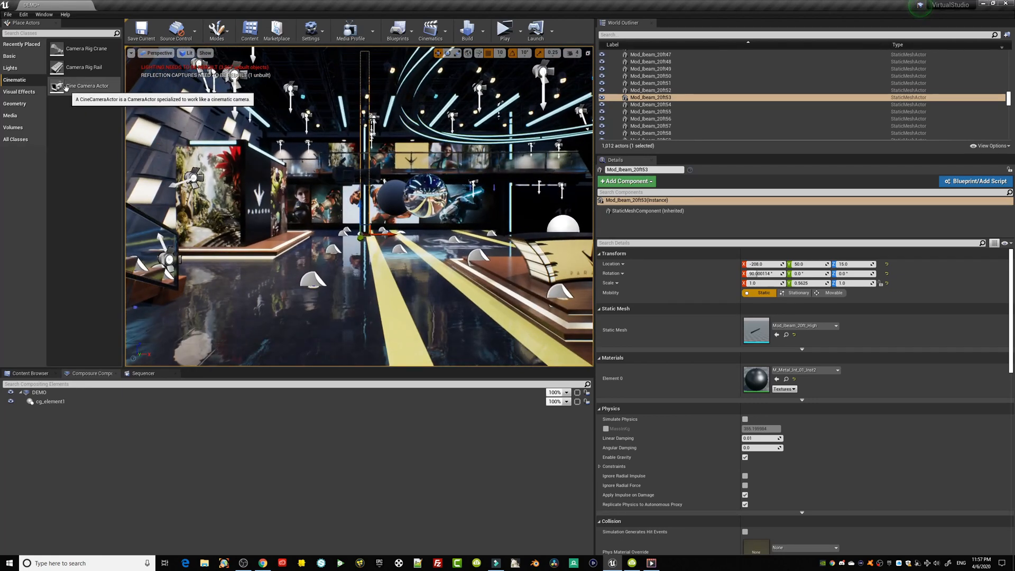
left_click_drag(79, 86, 317, 202)
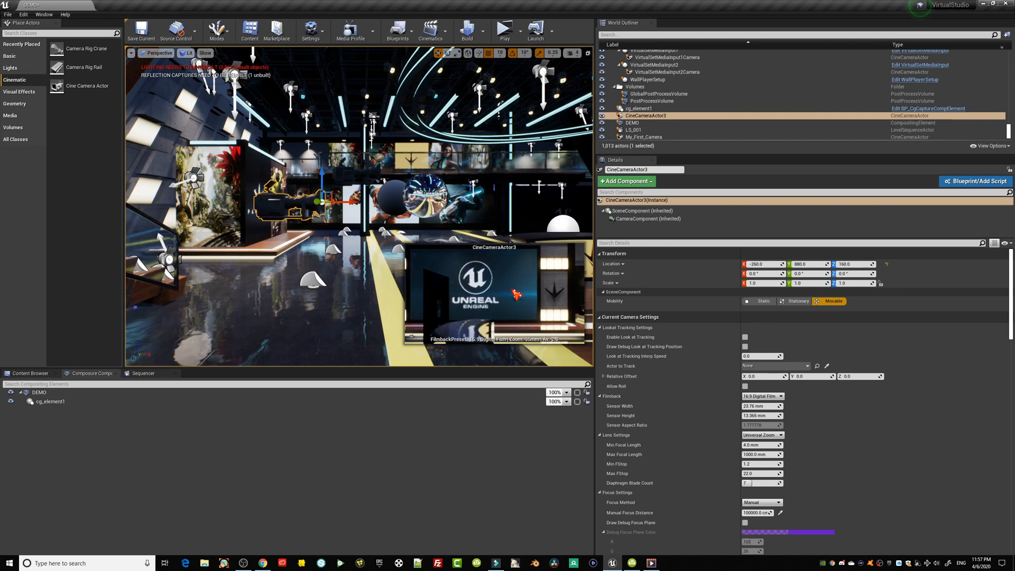
left_click_drag(323, 174, 323, 159)
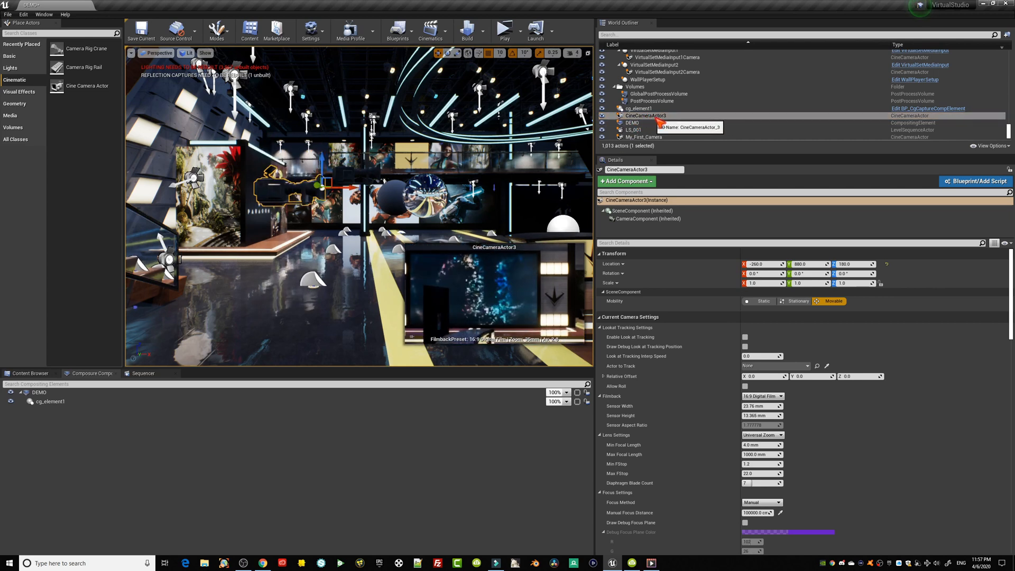
Rename the newly placed cine camera actor to DEMO_CAMERA.
right_click(662, 120)
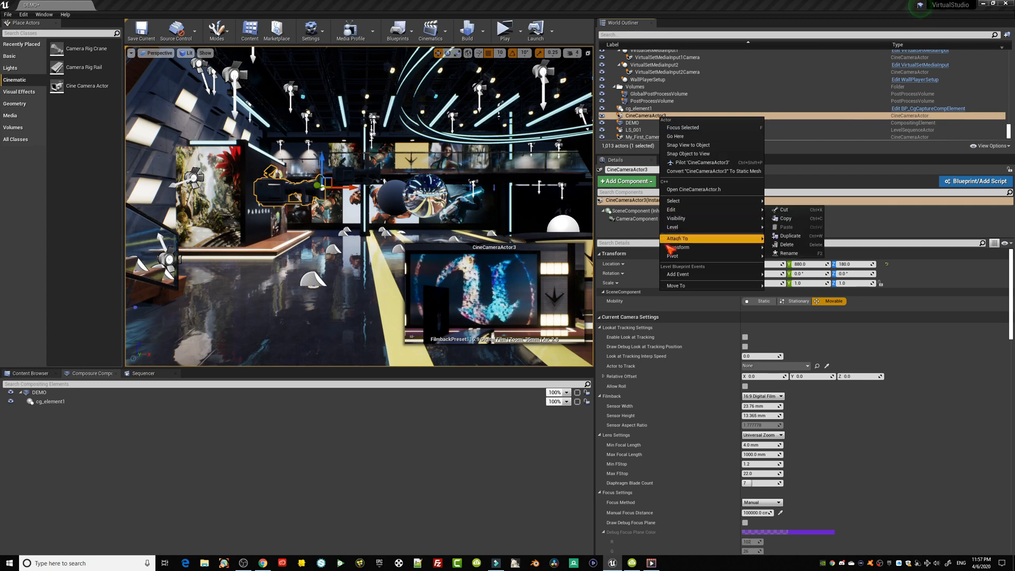
mouse_move(682, 241)
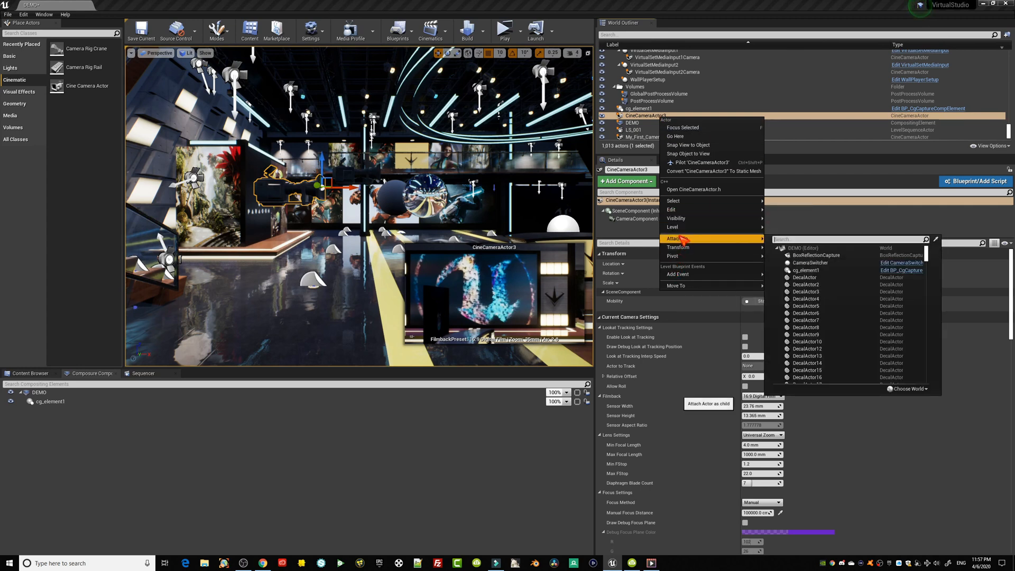
mouse_move(680, 210)
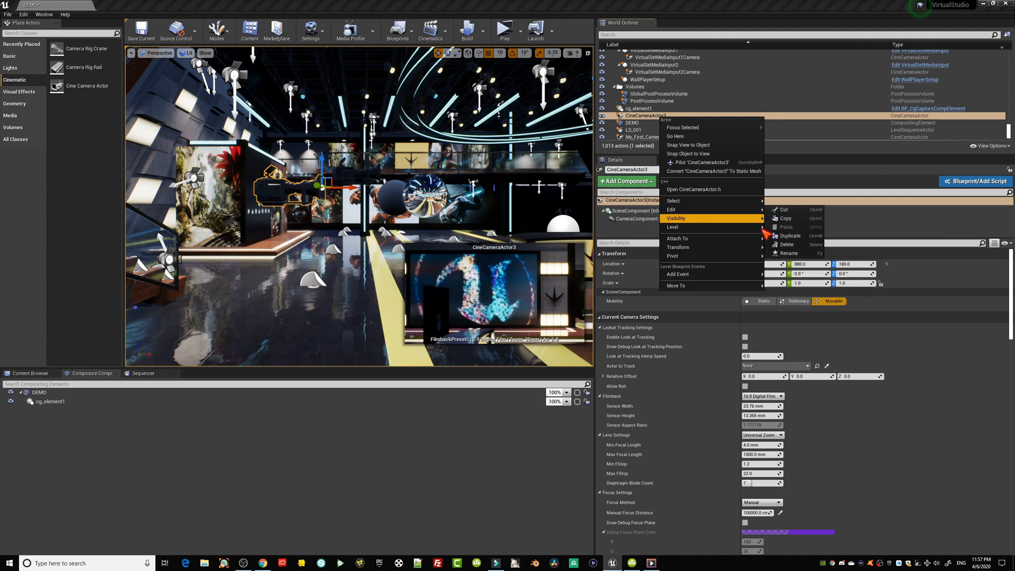
left_click(787, 253)
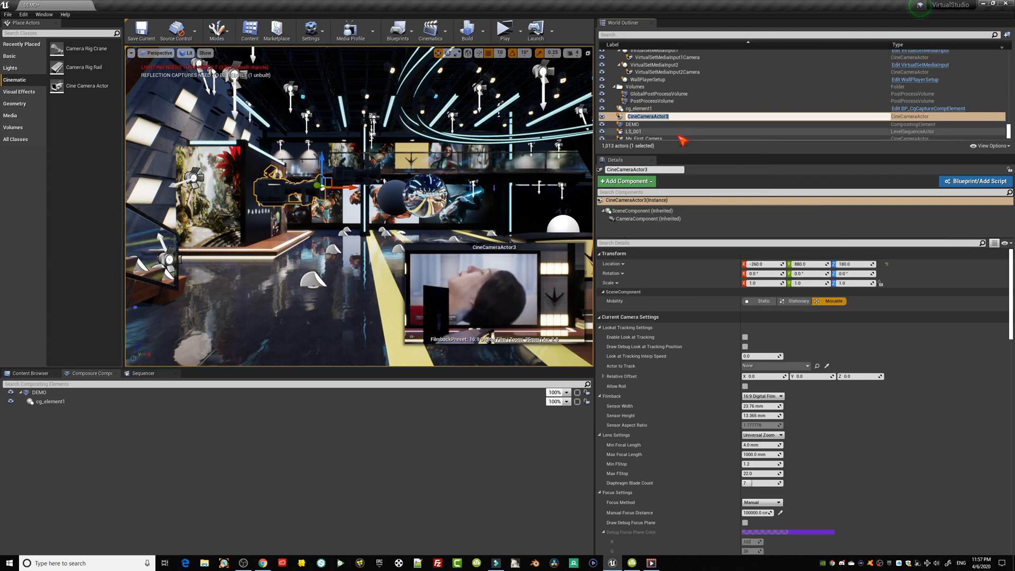
type("DEMO_")
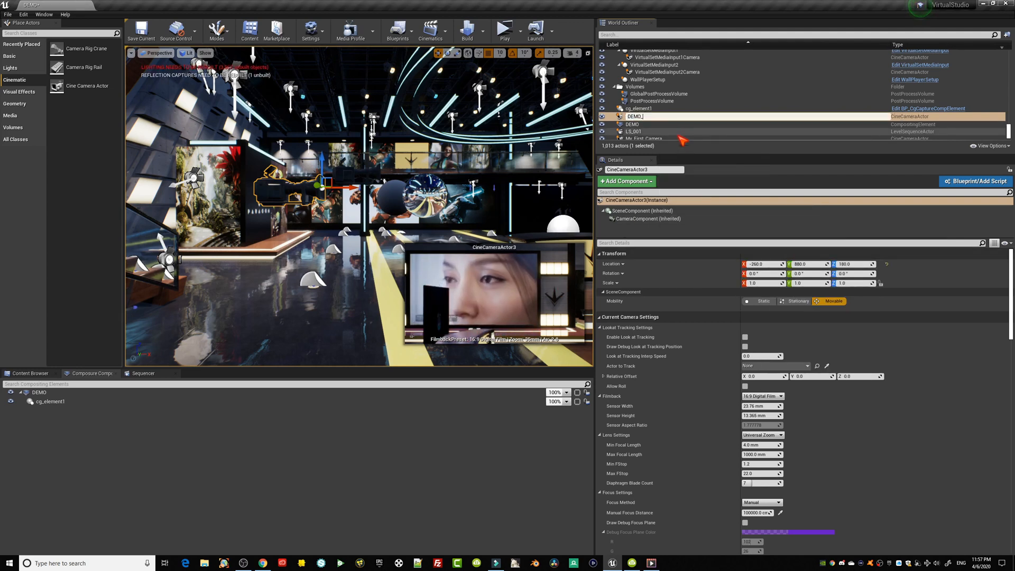
type("CAMERA")
key("Return")
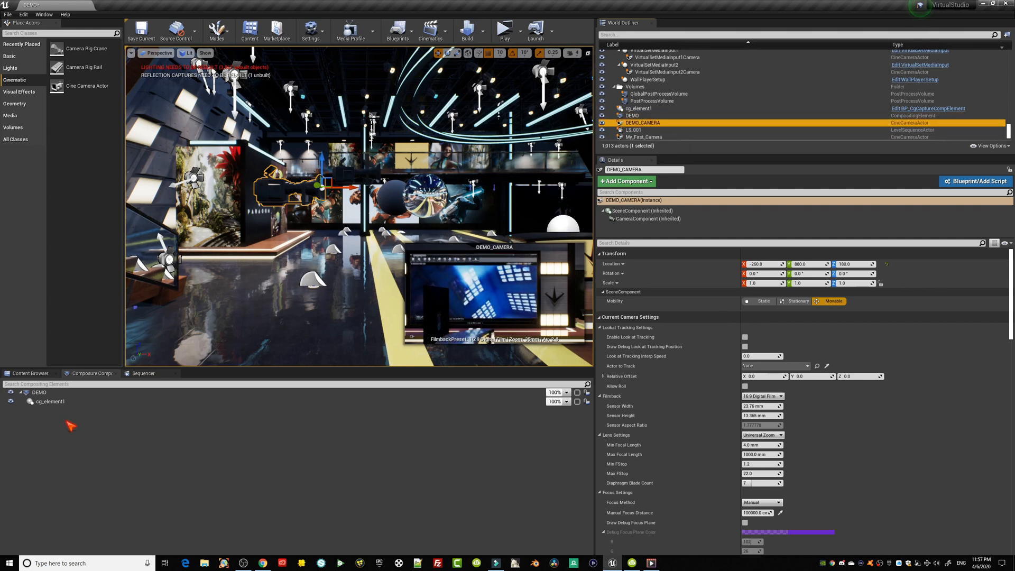
Select the DEMO comp and filter its details by "target".
left_click(49, 403)
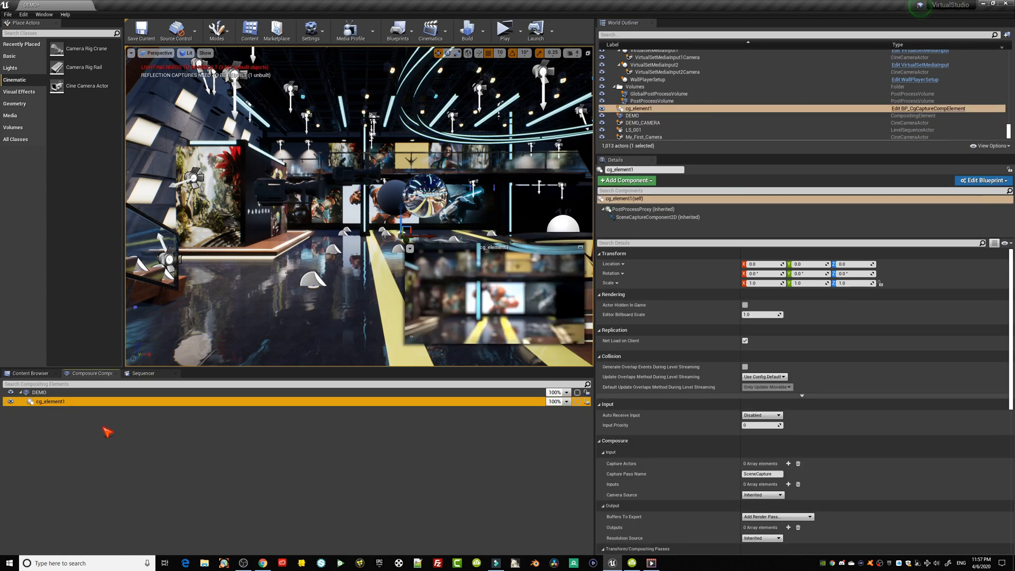
left_click(44, 394)
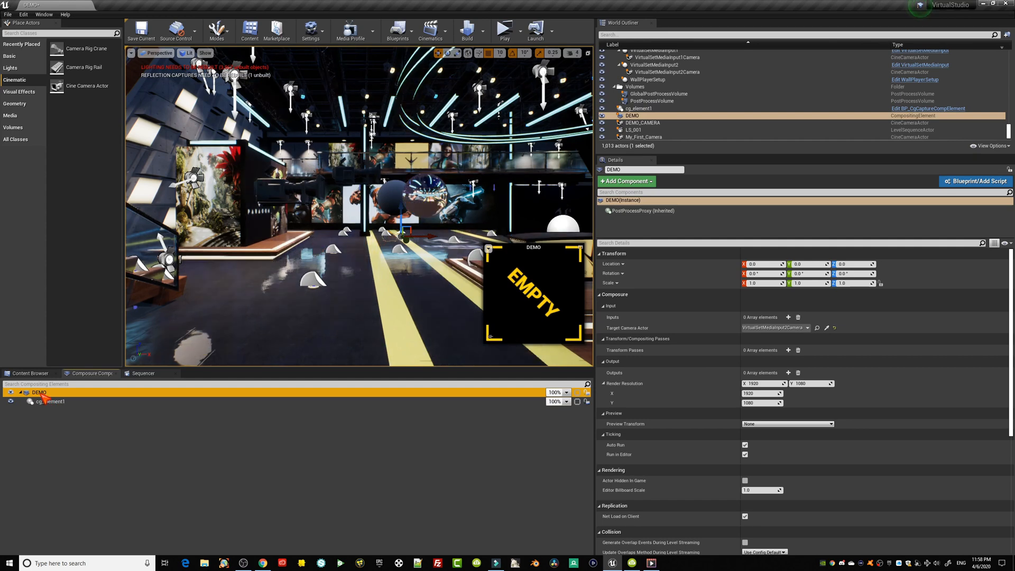
left_click(41, 394)
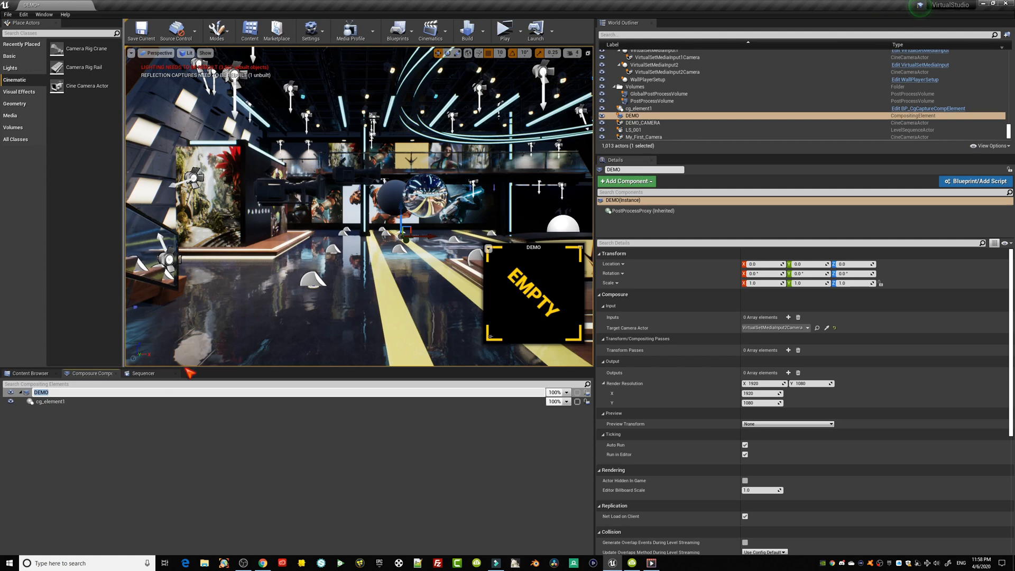
left_click(147, 444)
left_click(39, 394)
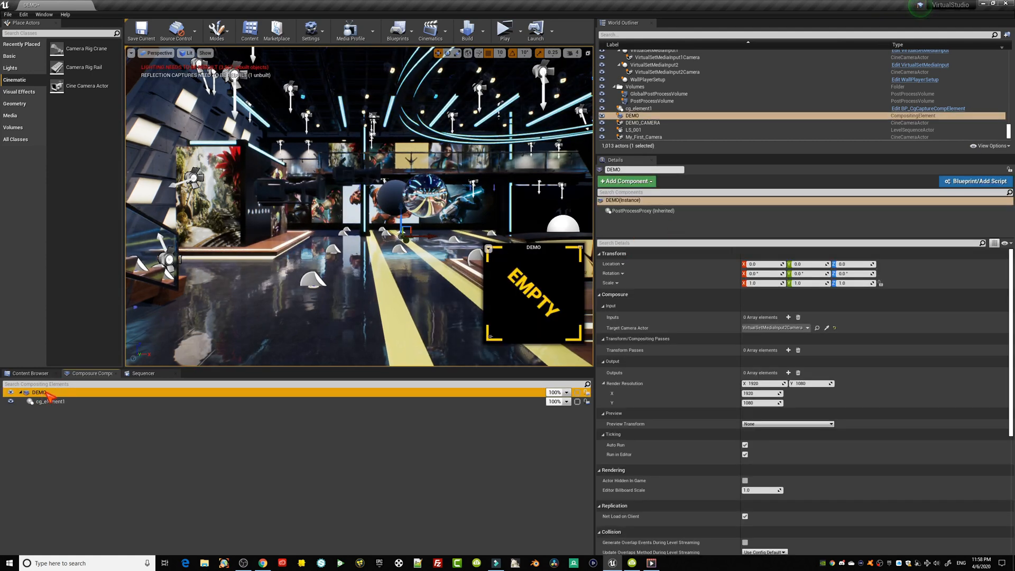
left_click(627, 243)
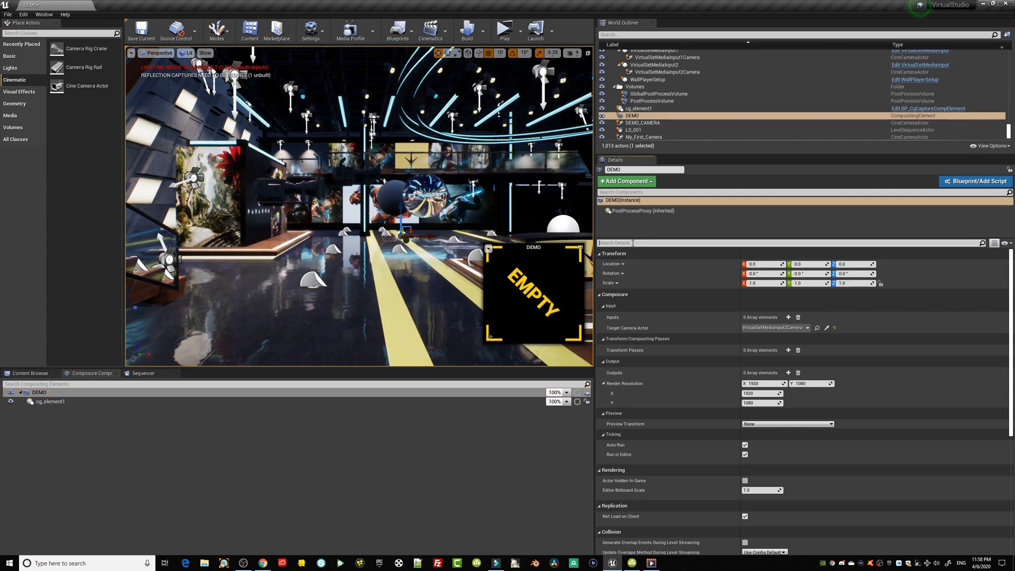
type("target")
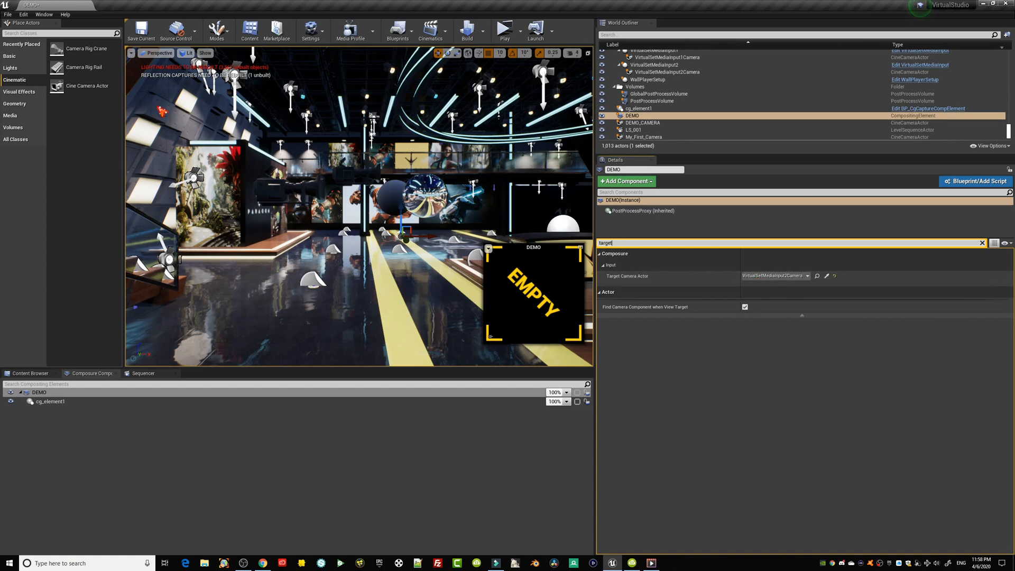
Compare the cg_element1 preview with the view through VirtualSetMediaInput2Camera by piloting that camera.
left_click(48, 404)
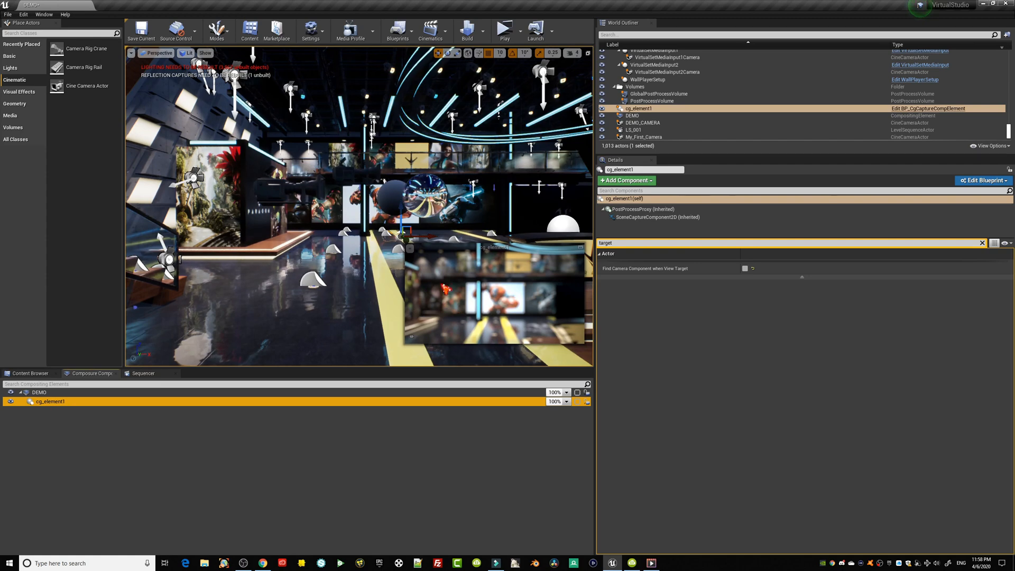
left_click(159, 53)
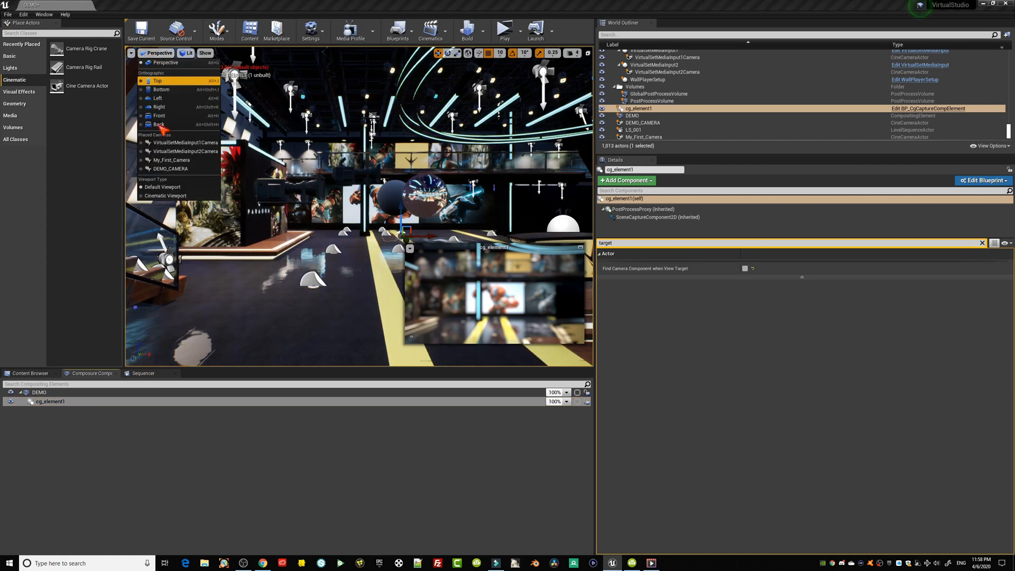
left_click(170, 151)
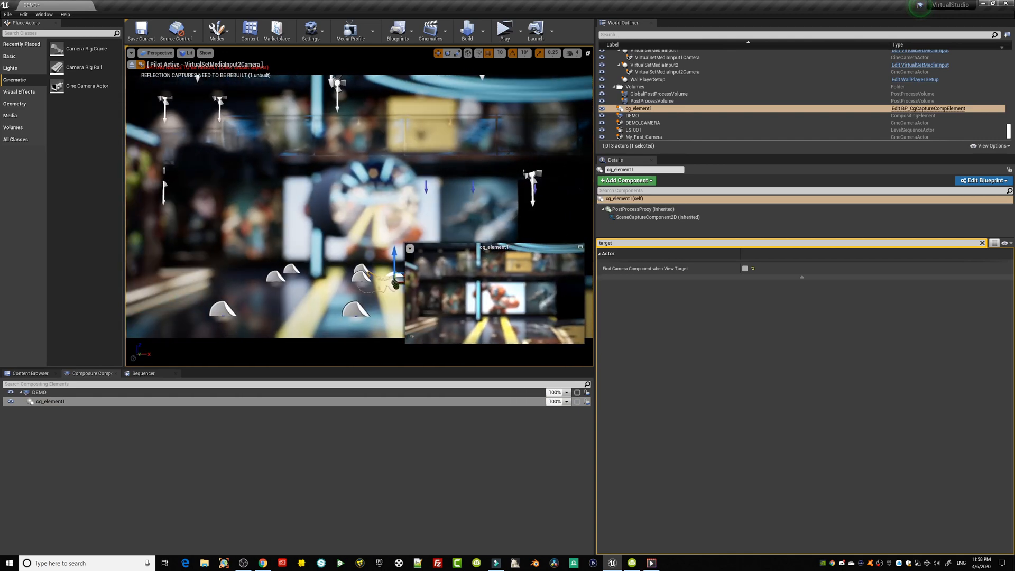
Set the DEMO comp's Target Camera Actor to DEMO_CAMERA.
left_click(40, 392)
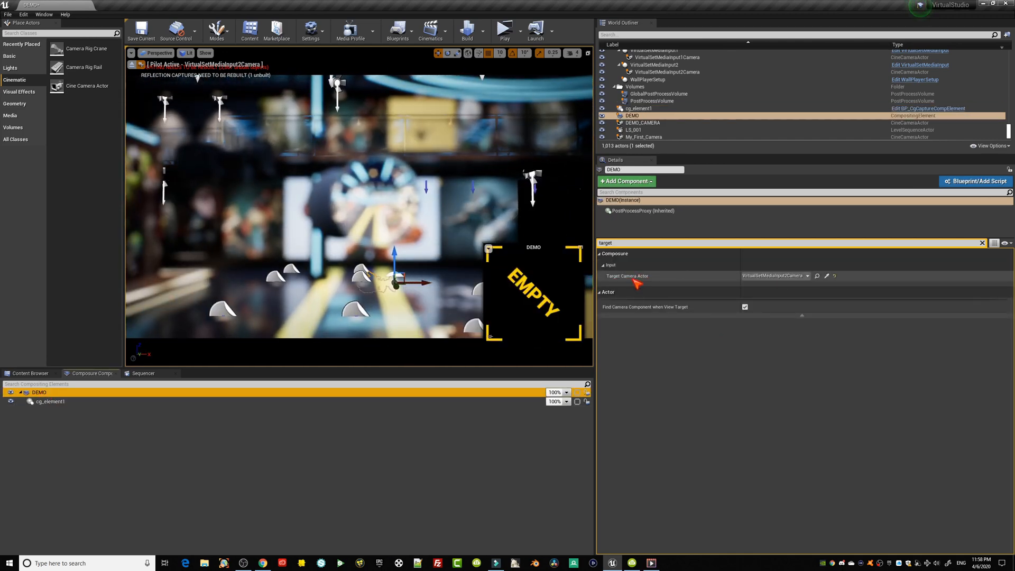
left_click(807, 276)
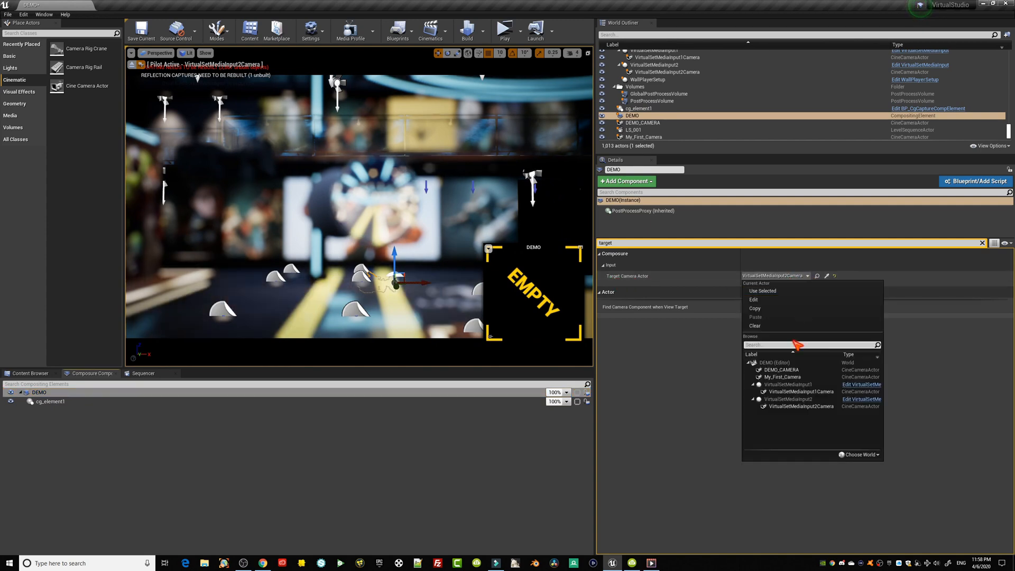
left_click(791, 370)
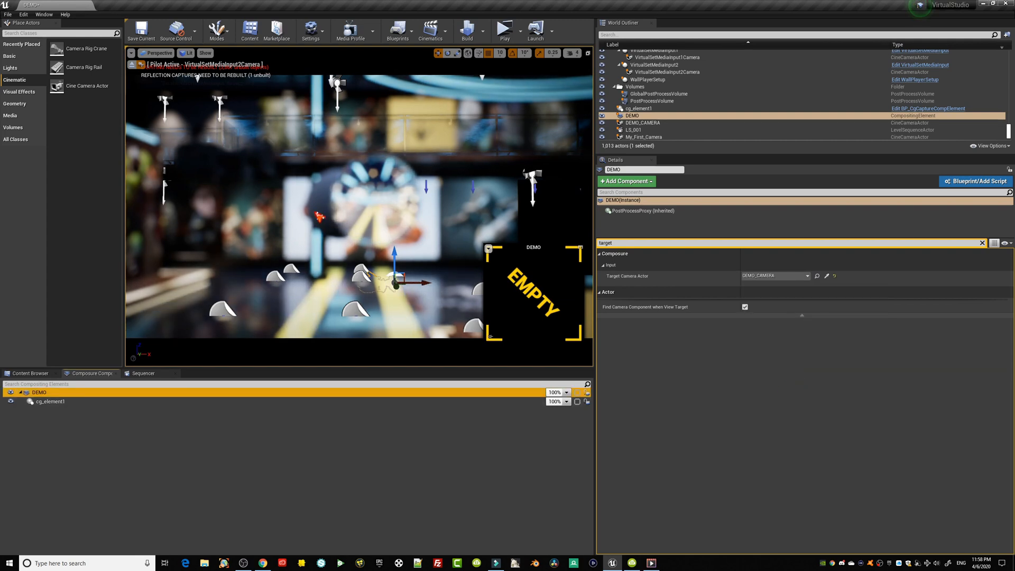
Stop piloting VirtualSetMediaInput2Camera, then pilot DEMO_CAMERA and turn its view with cg_element1 selected for preview.
left_click(132, 64)
left_click(53, 403)
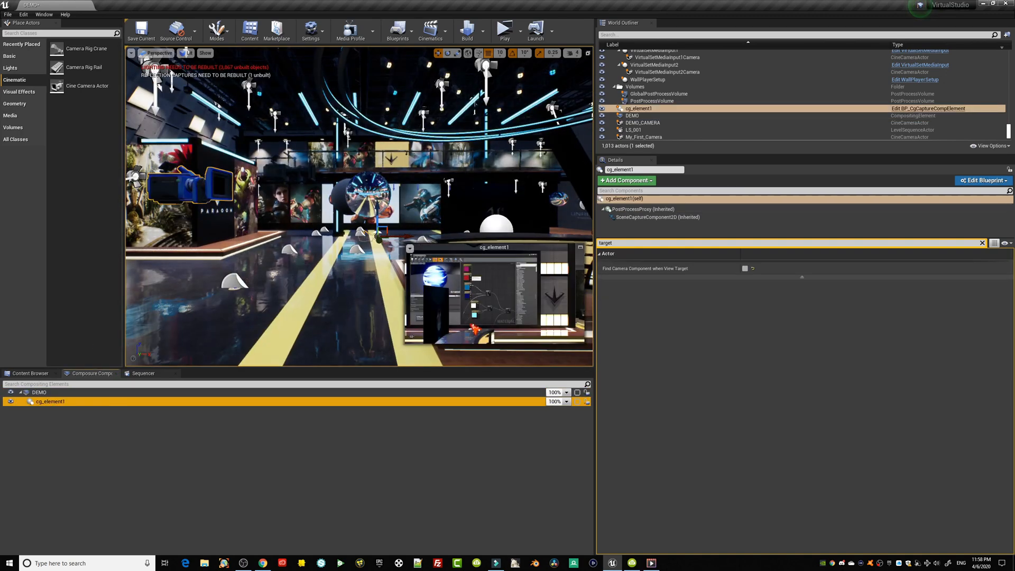
left_click(158, 53)
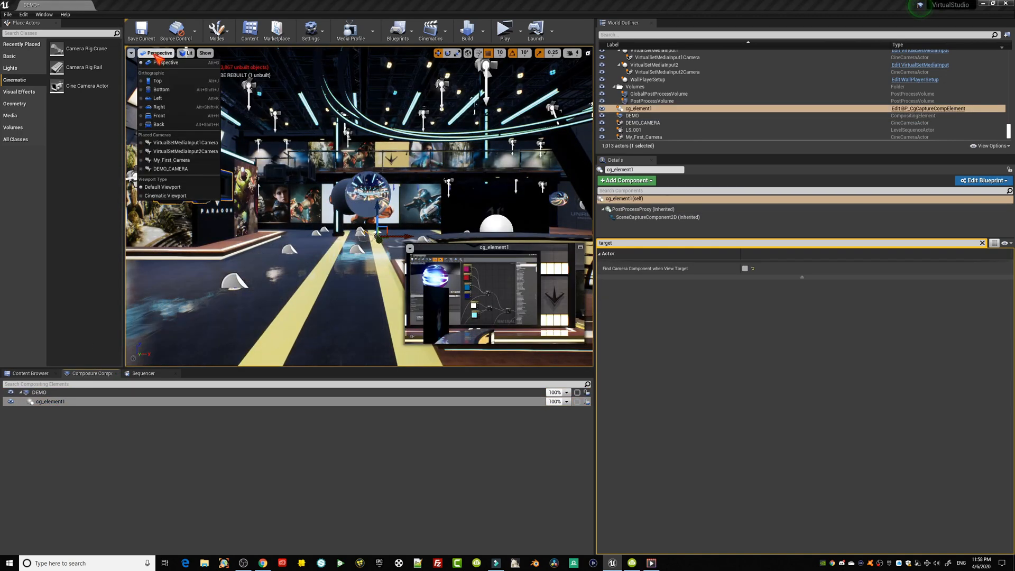
left_click(175, 169)
right_click_drag(332, 218, 221, 217)
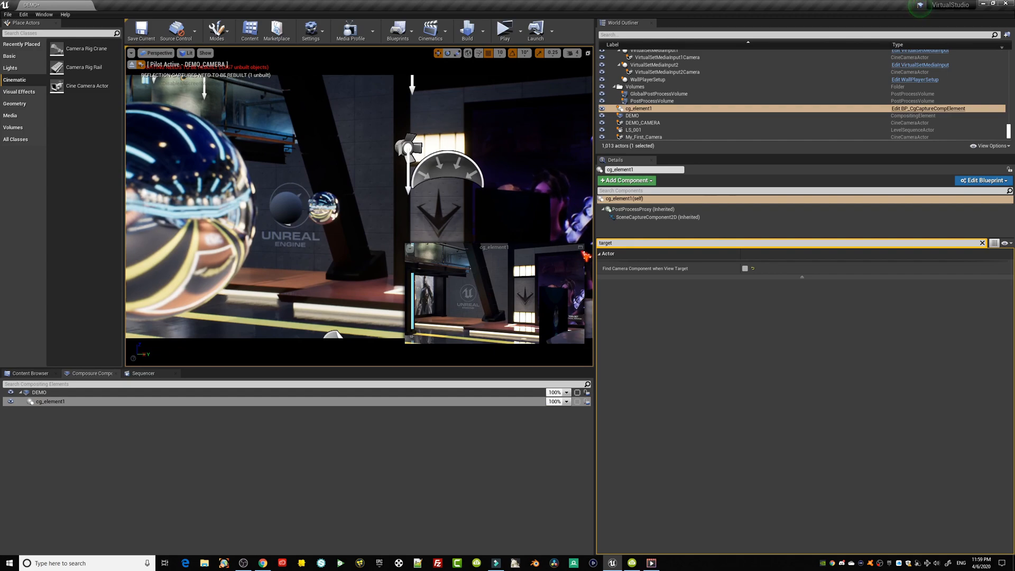
Watch the cg_element1 preview in a separate window beside the viewport while moving DEMO_CAMERA to face the large screen and desk, then close it.
left_click(580, 247)
left_click_drag(484, 139, 812, 91)
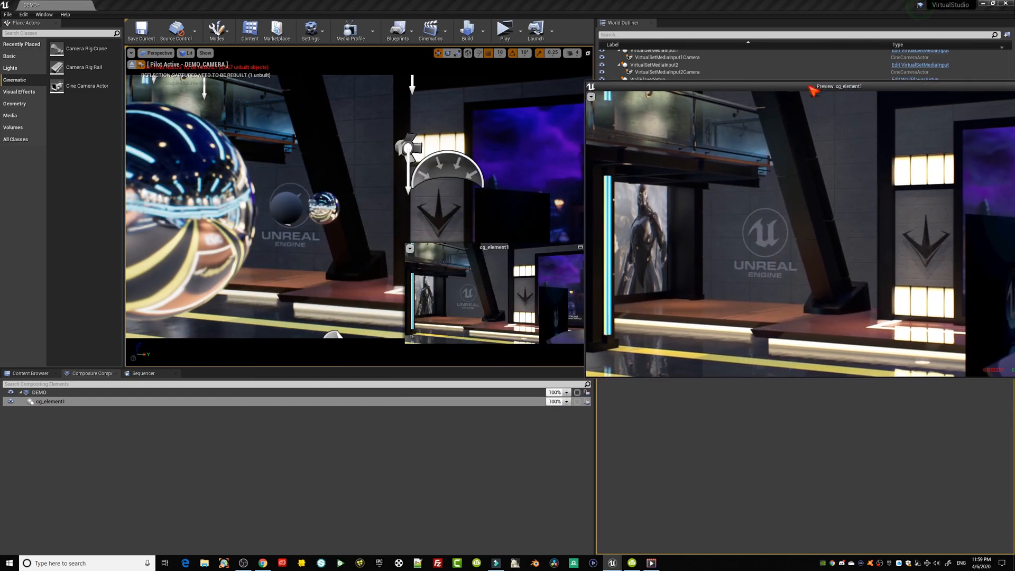
left_click_drag(233, 249, 262, 267)
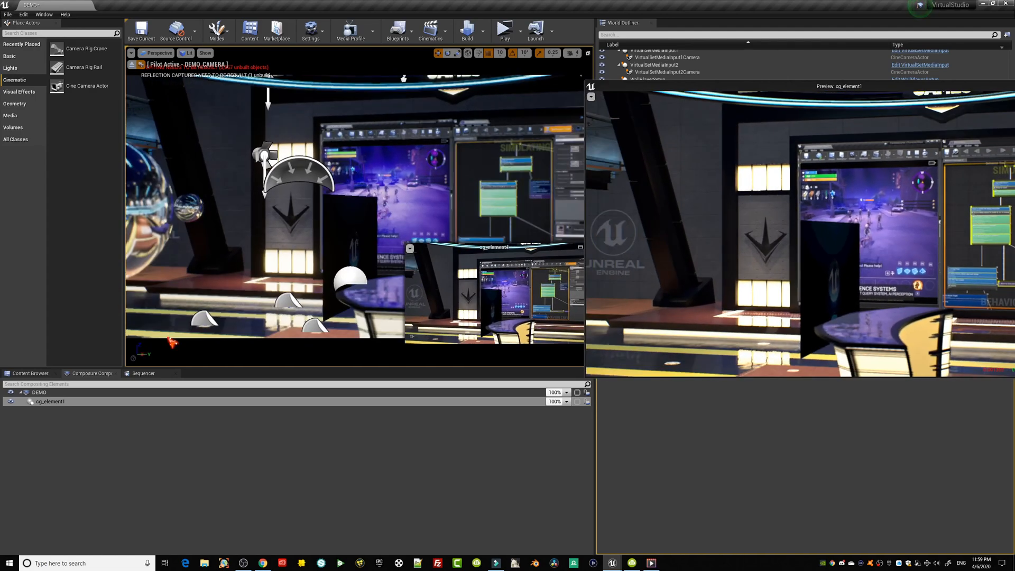
mouse_move(415, 221)
left_mouse_down()
mouse_move(338, 221)
mouse_move(442, 221)
mouse_move(407, 221)
mouse_move(432, 221)
left_mouse_up()
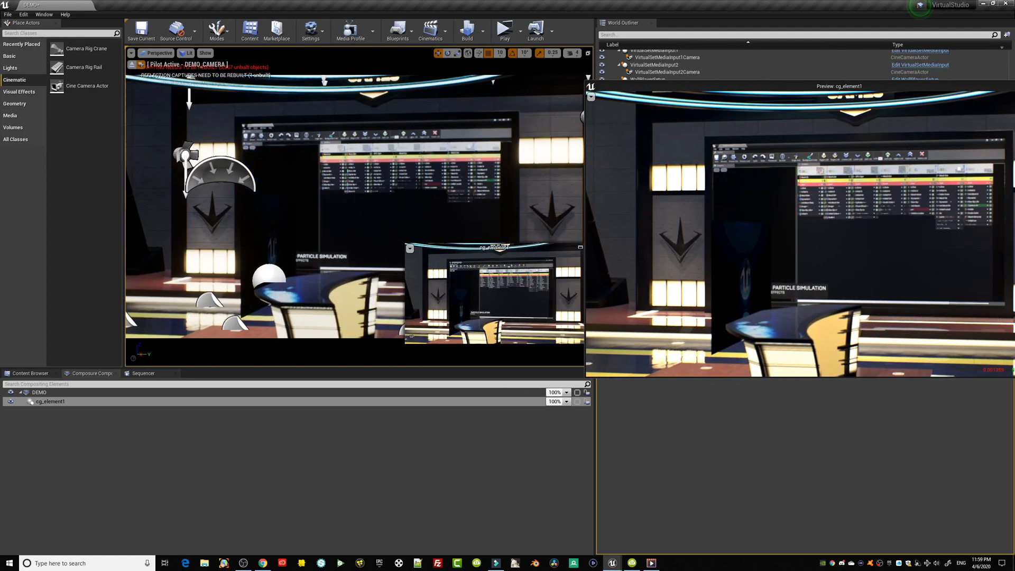
left_click_drag(732, 88, 365, 147)
left_click(717, 144)
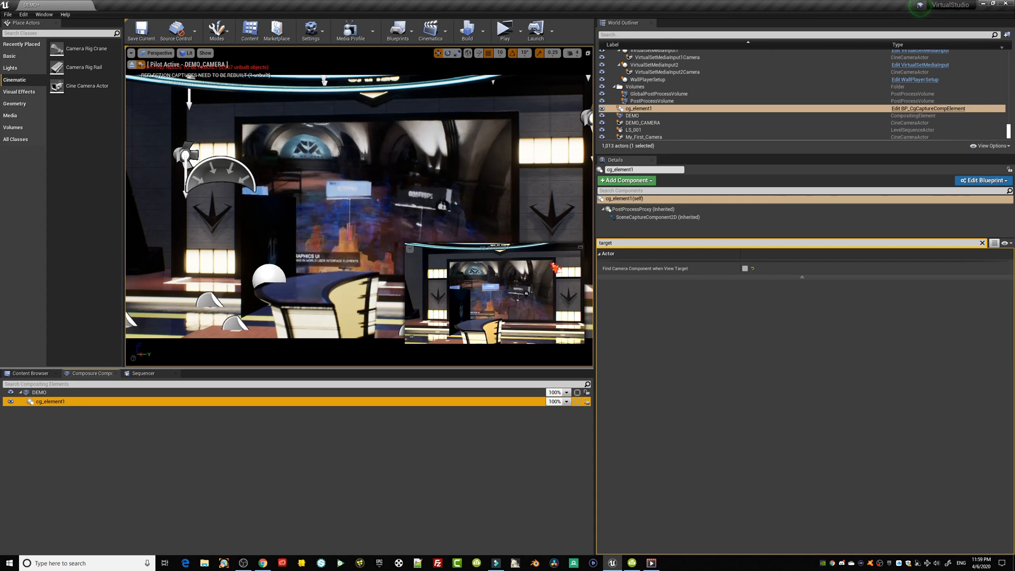
Move DEMO_CAMERA so the desk sits at the frame's left edge, and check the cg_element1 preview in an enlarged, maximized window.
left_click_drag(510, 255, 543, 255)
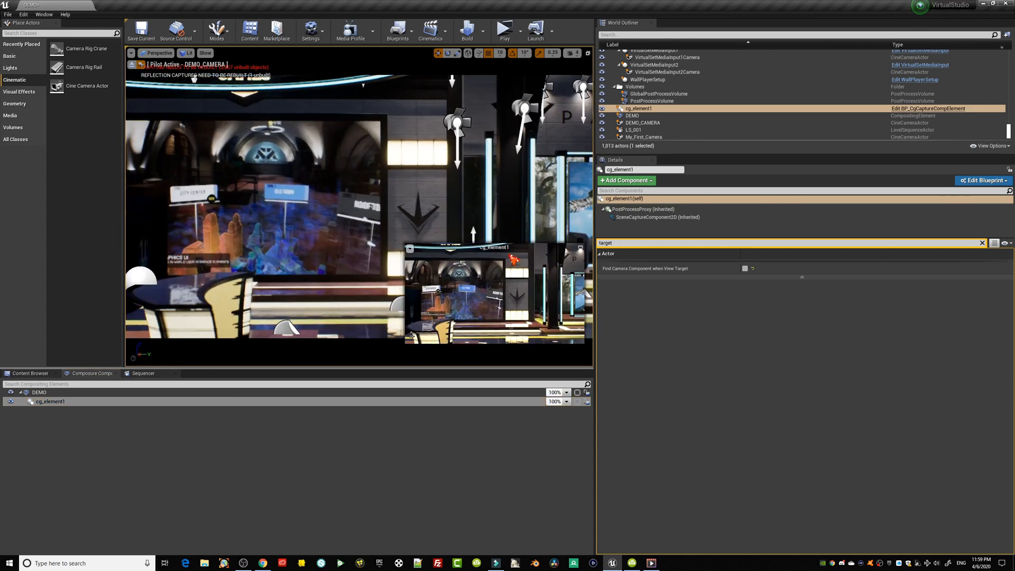
left_click(581, 250)
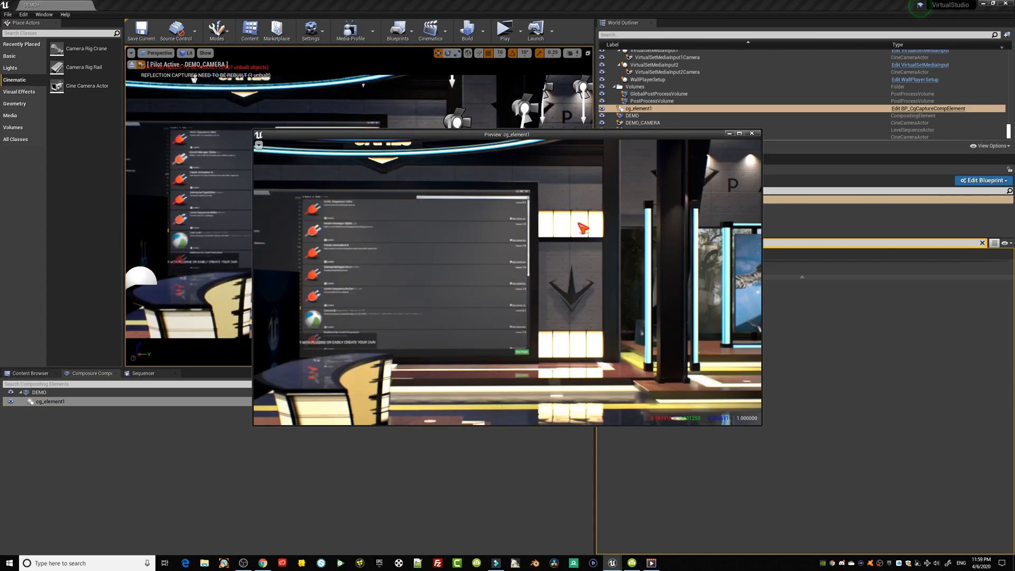
left_click_drag(567, 141, 475, 107)
left_click_drag(649, 396, 862, 505)
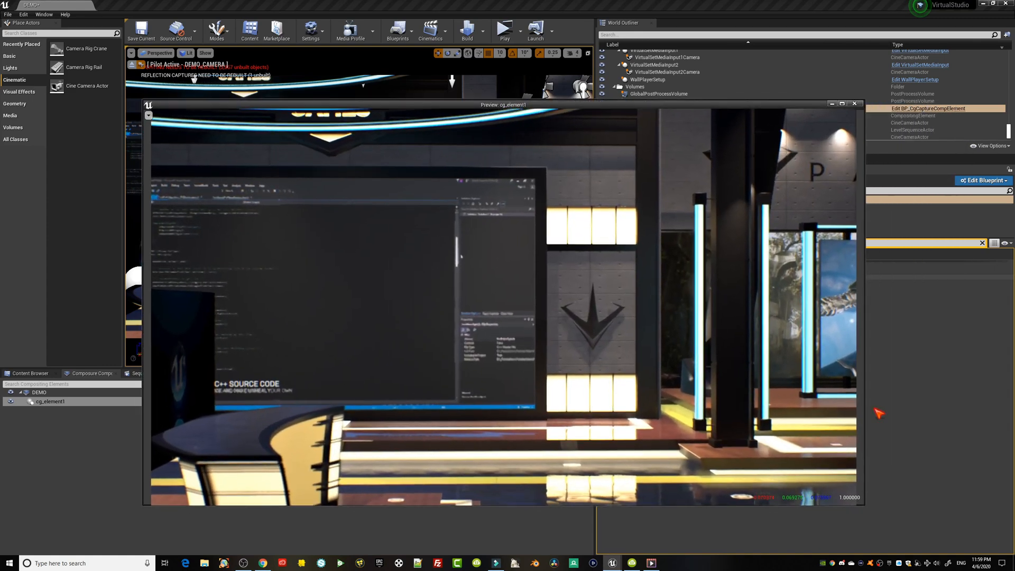
left_click(840, 104)
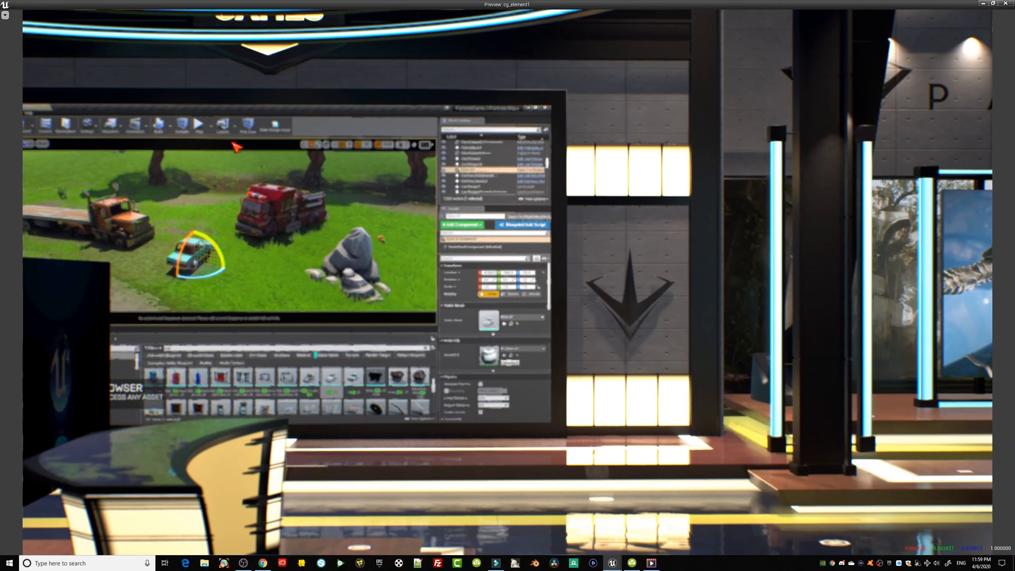
left_click(1006, 5)
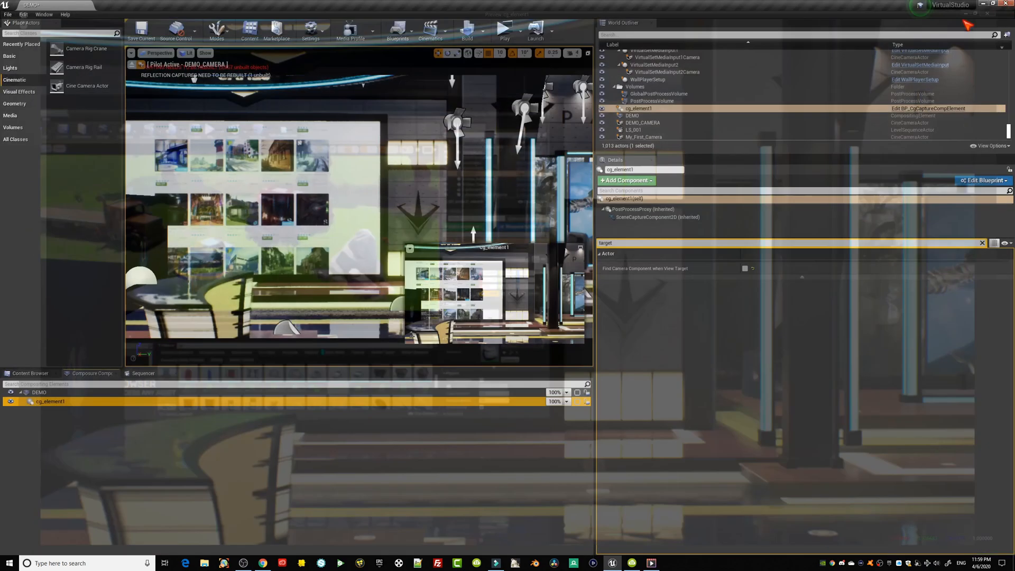
Compare the DEMO comp's preview with that of cg_element1 in separate windows, closing each one.
double_click(53, 403)
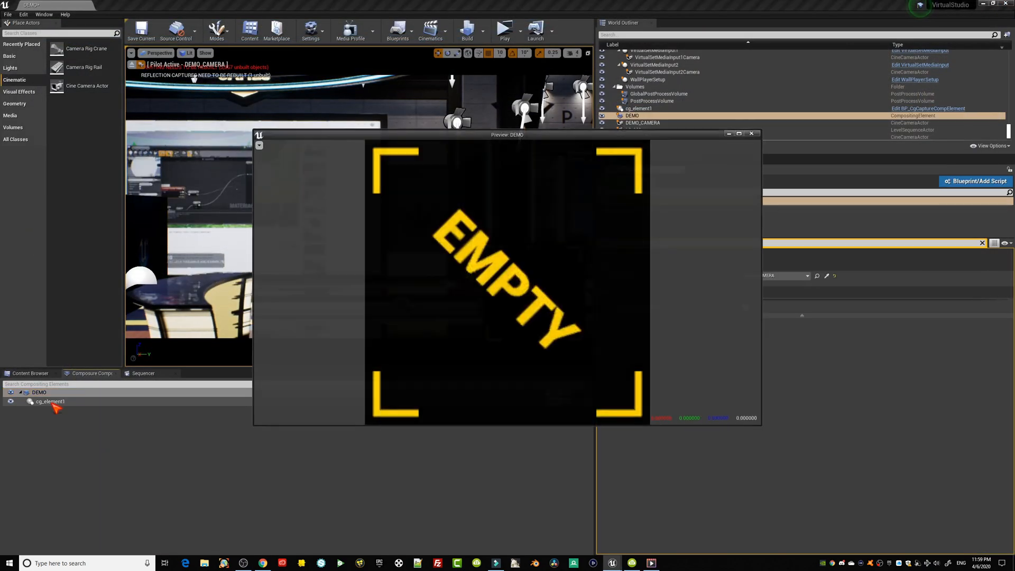
left_click(743, 131)
left_click(45, 401)
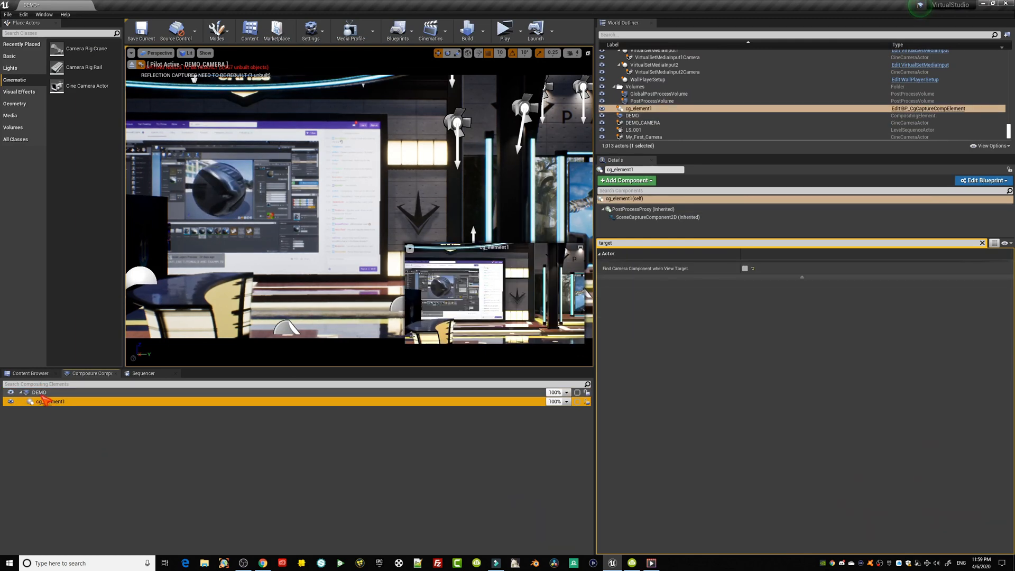
left_click(47, 401)
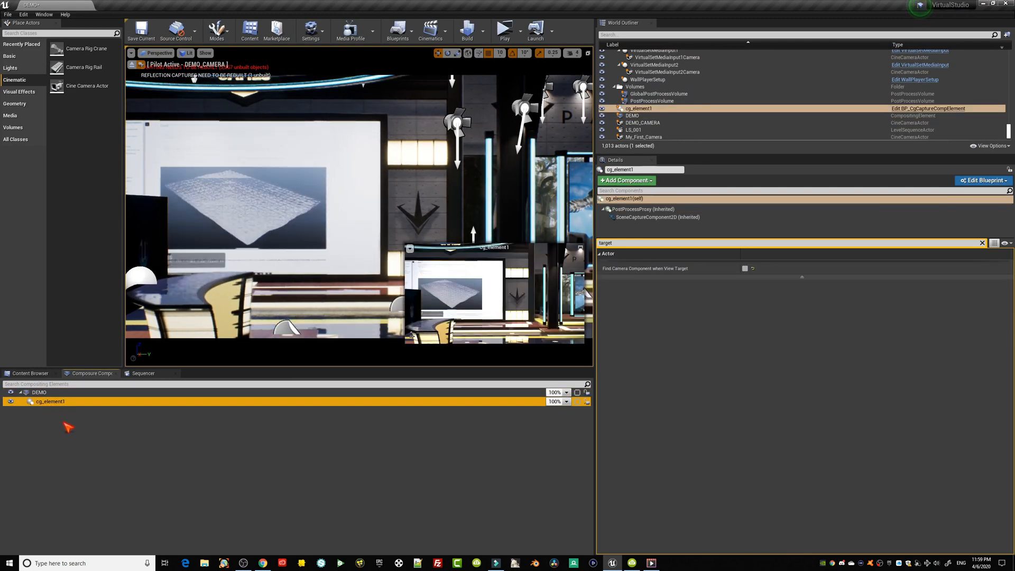
double_click(52, 402)
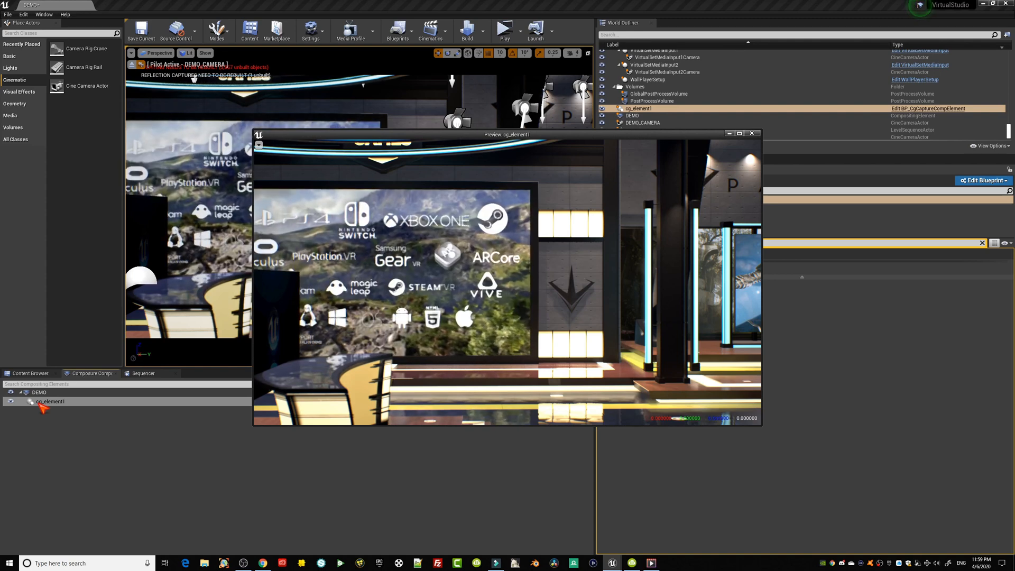
left_click(753, 134)
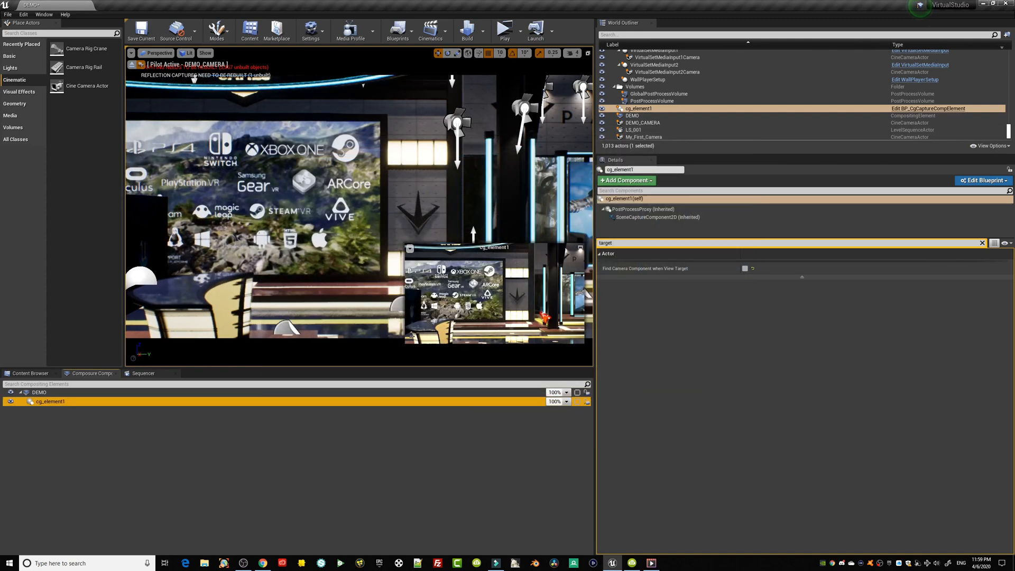
Check the cg_element1 preview in a separate window, close it, and show the DEMO comp's preview.
left_click(582, 253)
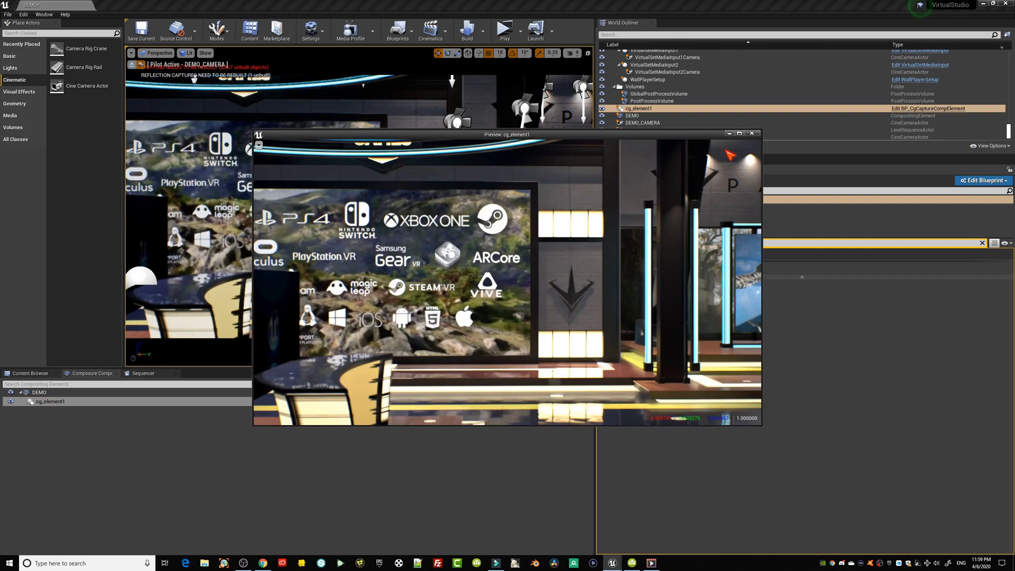
left_click(753, 134)
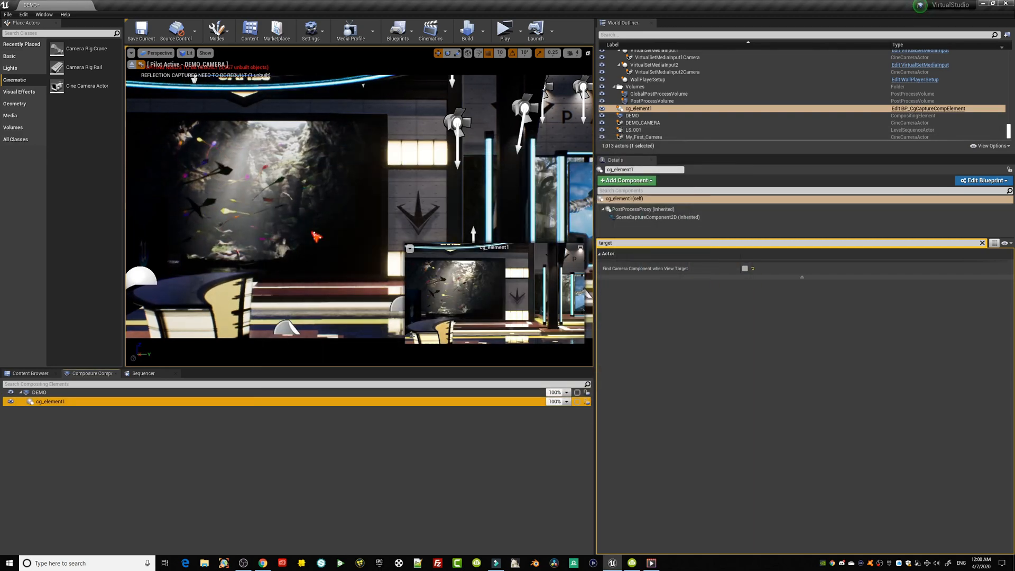
left_click(39, 392)
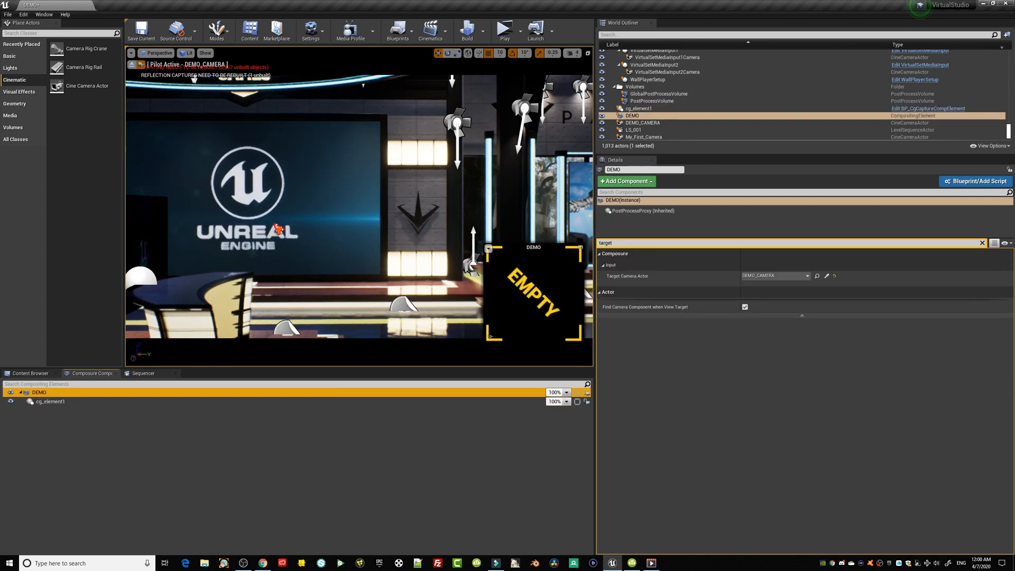
Move DEMO_CAMERA around the set, with cg_element1 selected to compare its preview against the viewport.
left_click_drag(247, 169, 189, 261)
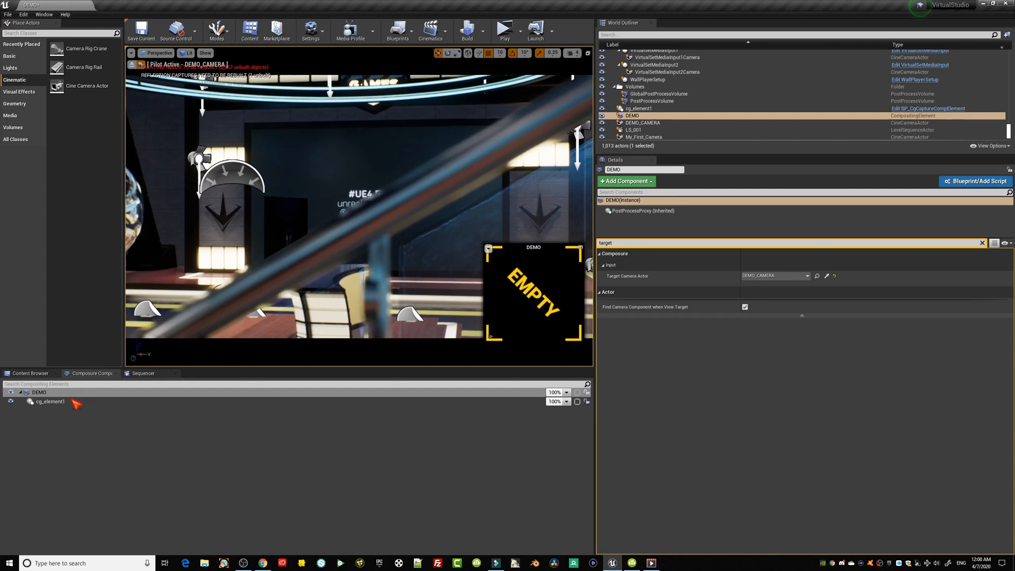
left_click(53, 401)
left_click_drag(254, 222, 223, 166)
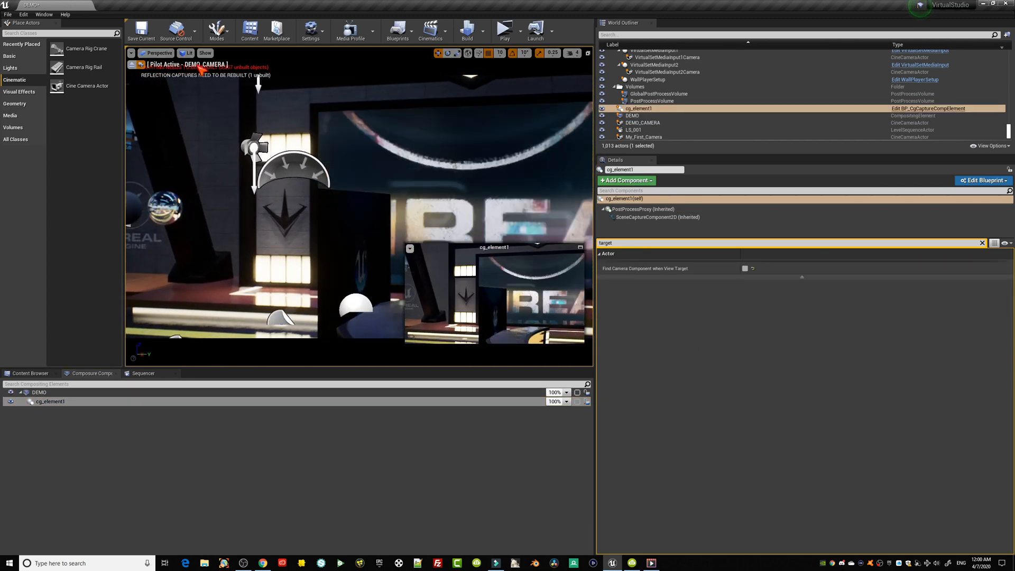
left_click_drag(213, 94, 241, 95)
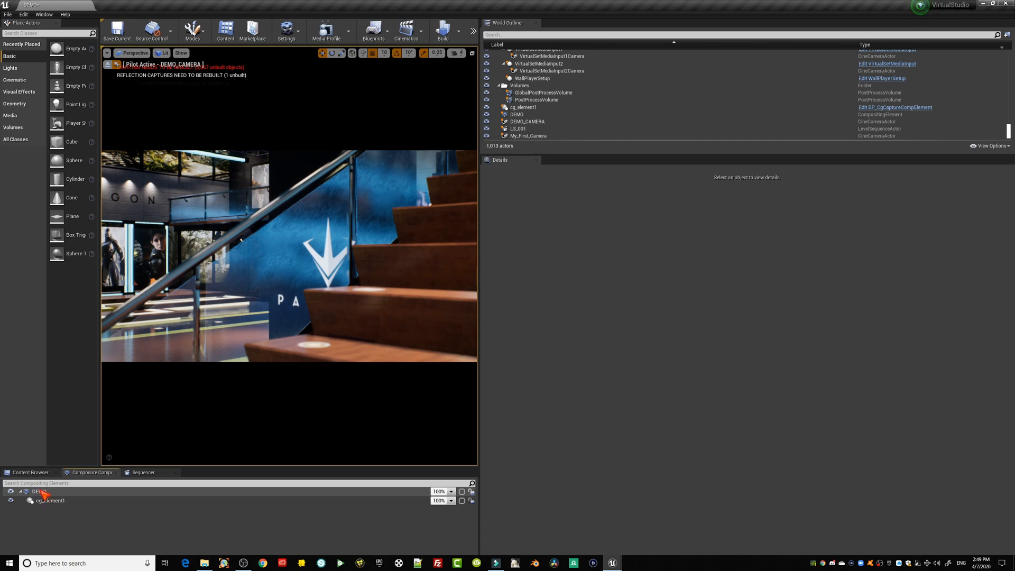
Give the asset browser more height and open the Video_Player media player from the My_Media_Input folder.
left_click(31, 473)
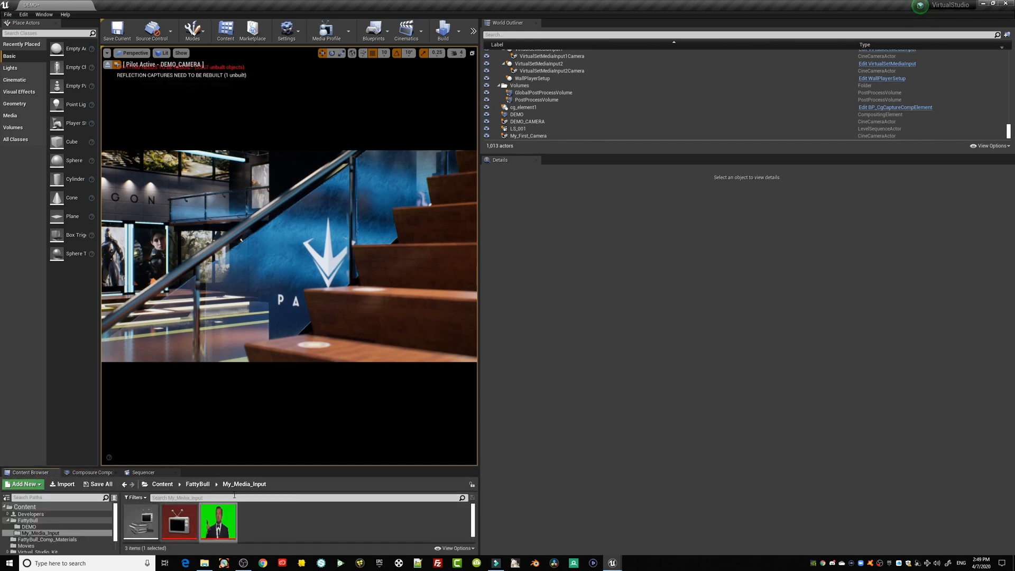
left_click_drag(245, 474, 247, 418)
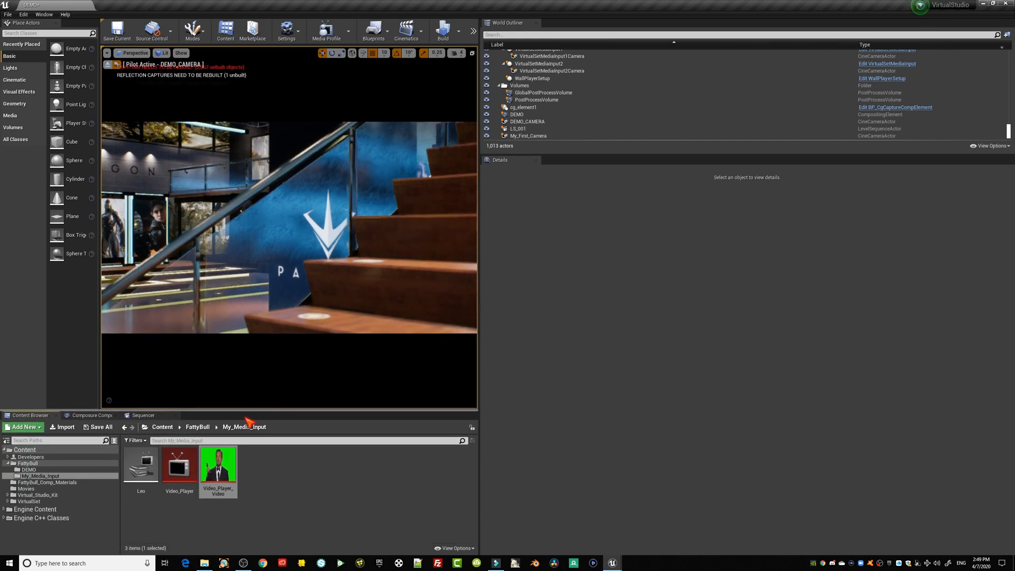
double_click(179, 464)
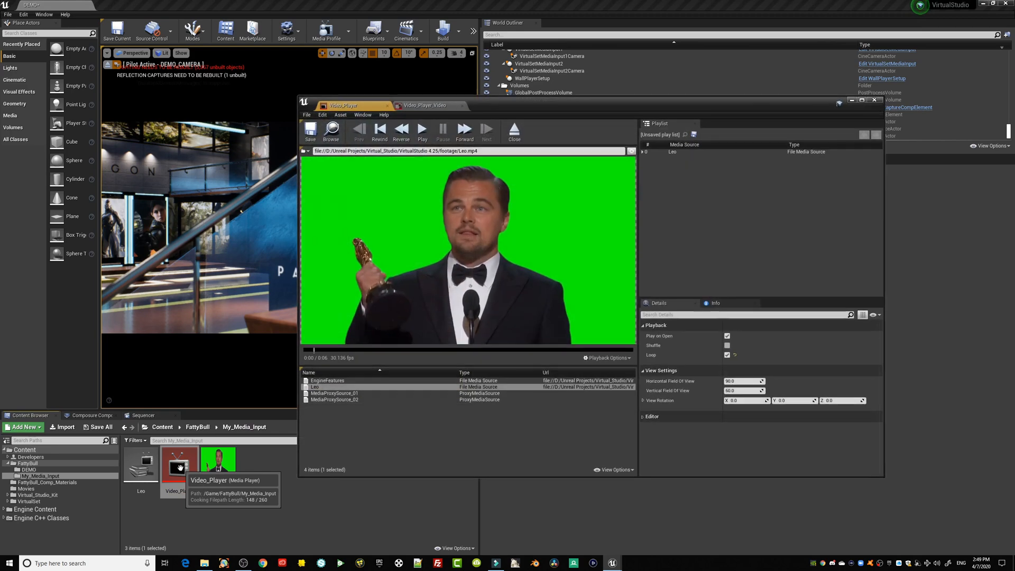
Play the Leo media source in Video_Player, pause it, and minimize the player window.
left_click(327, 393)
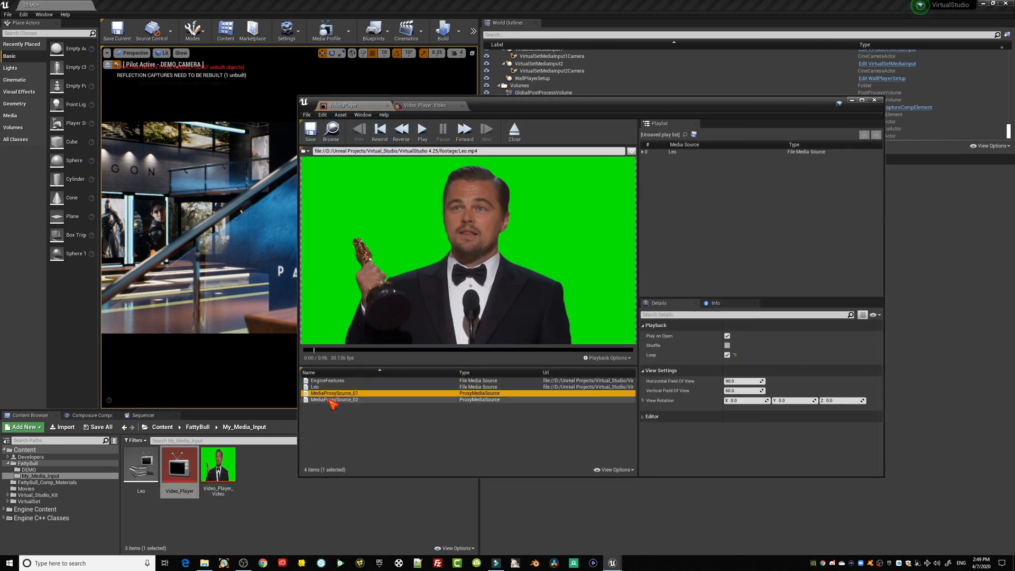
left_click(318, 388)
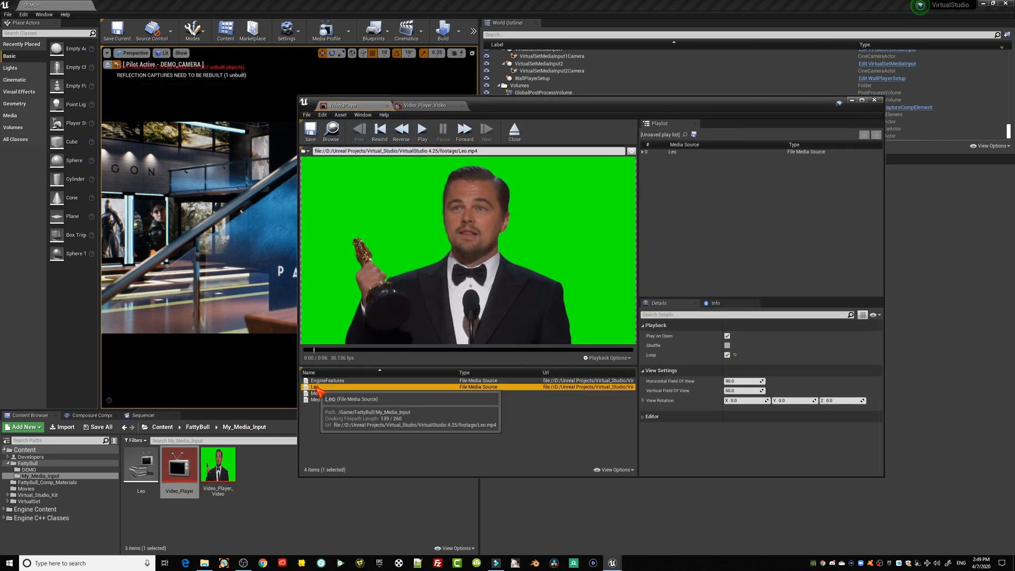
double_click(318, 388)
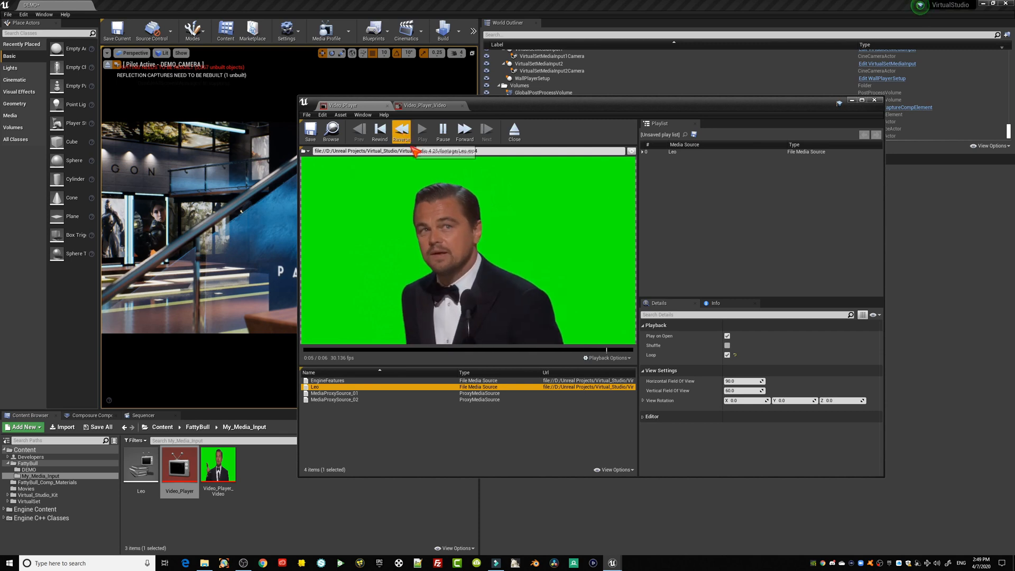
left_click(412, 143)
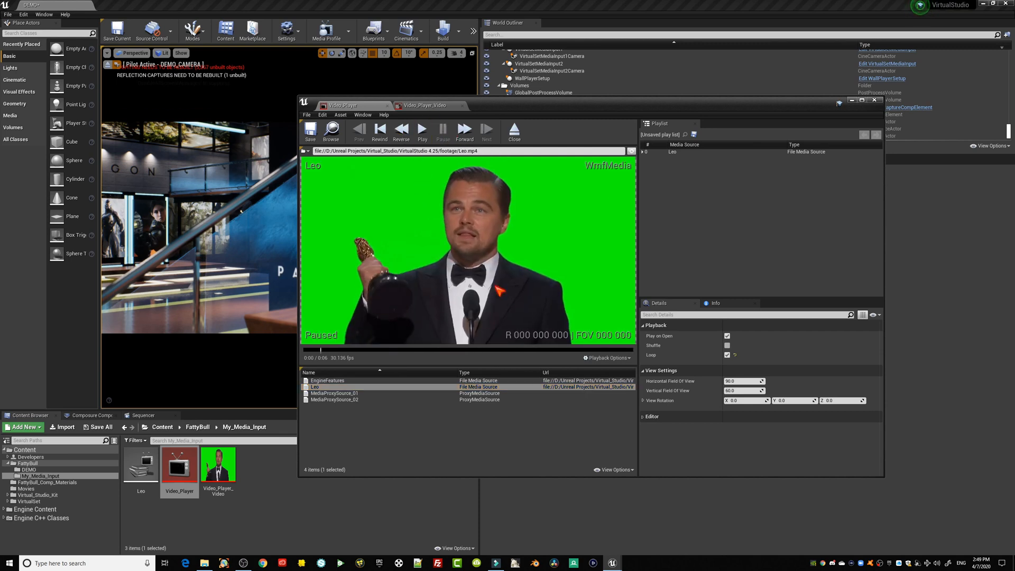
left_click(852, 100)
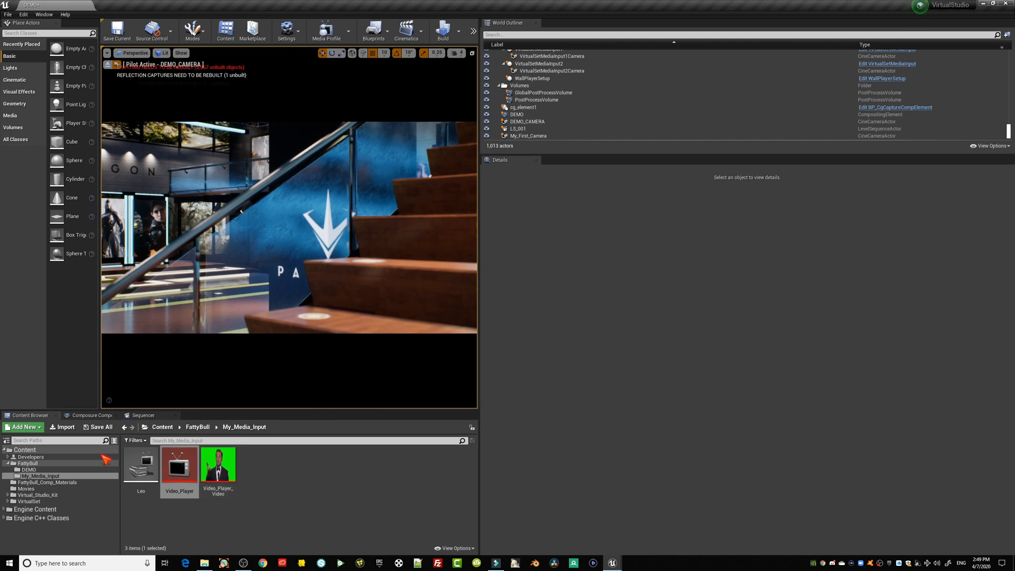
Return to the compositing elements, preview DEMO and cg_element1, and aim DEMO_CAMERA at the Paragon wall with its posters.
left_click(96, 416)
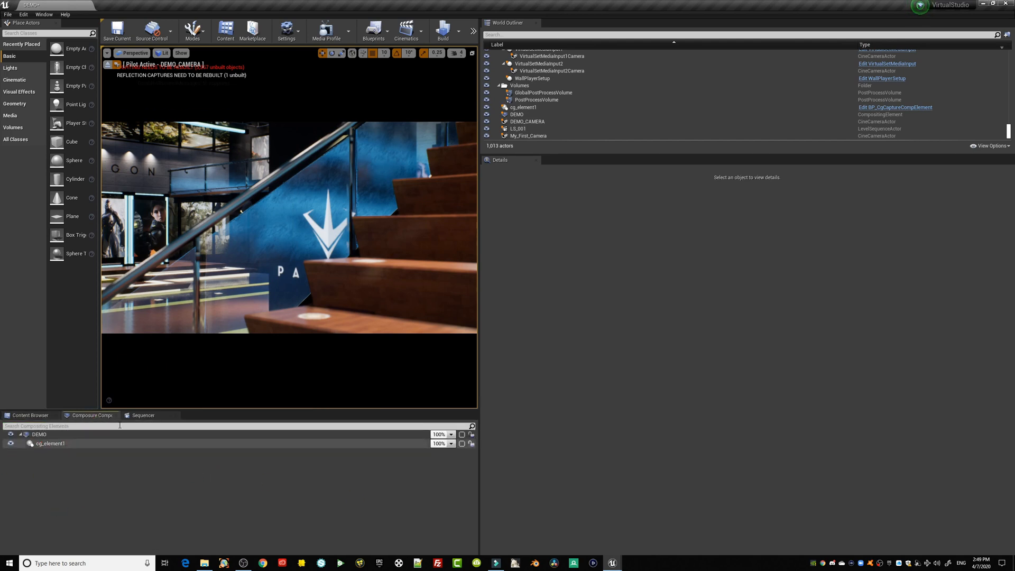
left_click(40, 435)
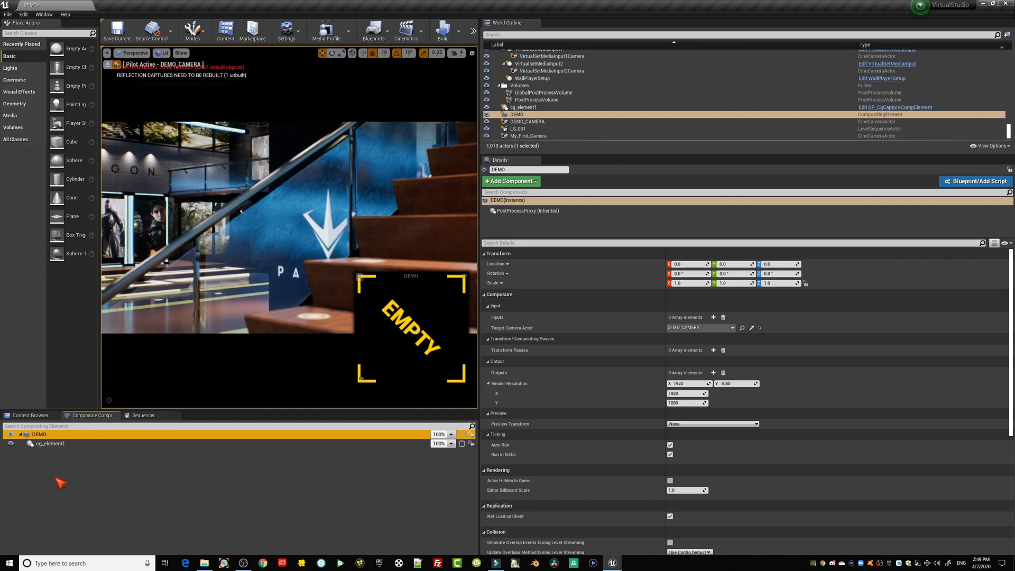
left_click(48, 444)
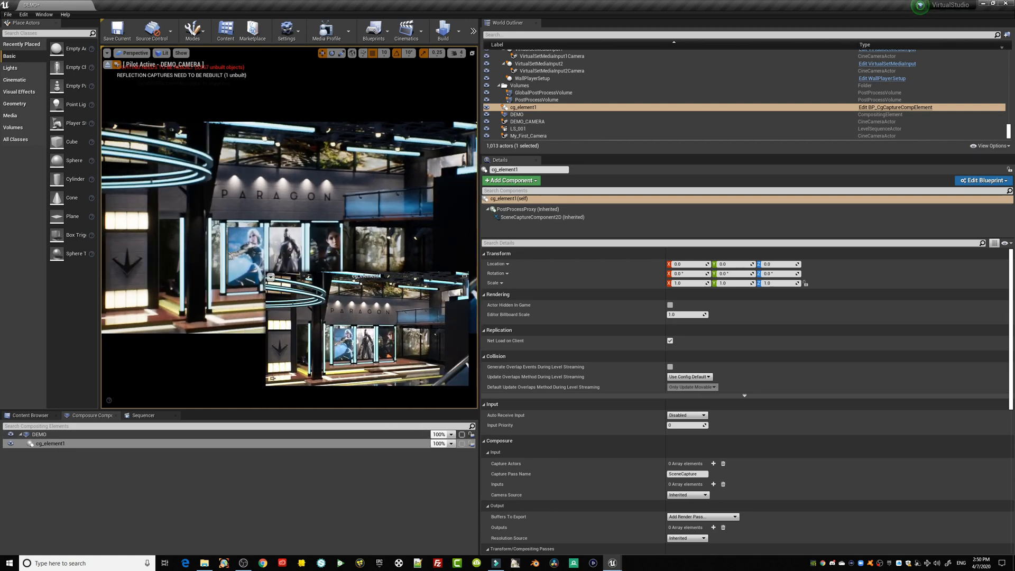
Add a Media Plate layer element to the DEMO comp and name it LEO.
left_click(52, 435)
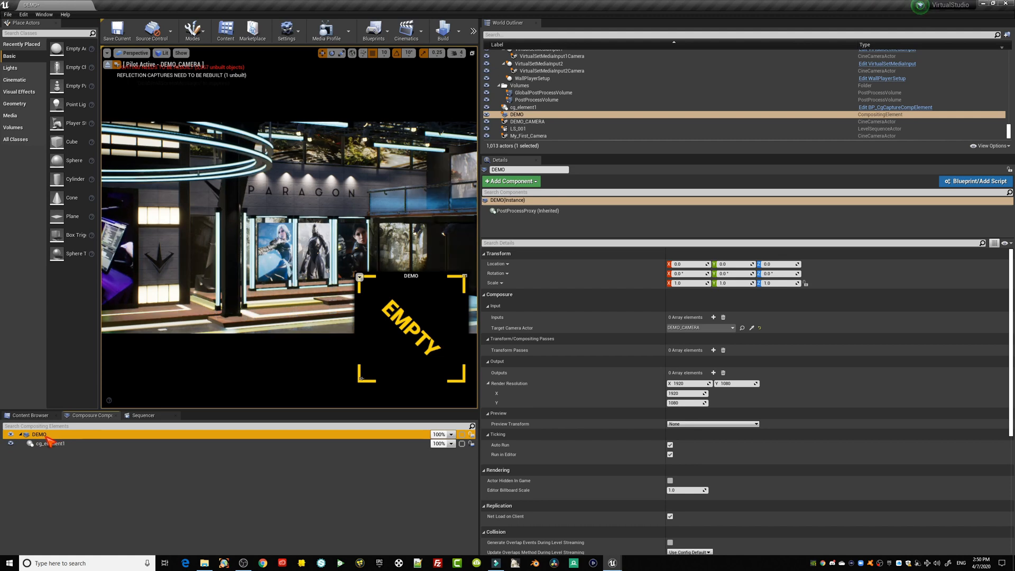
right_click(47, 437)
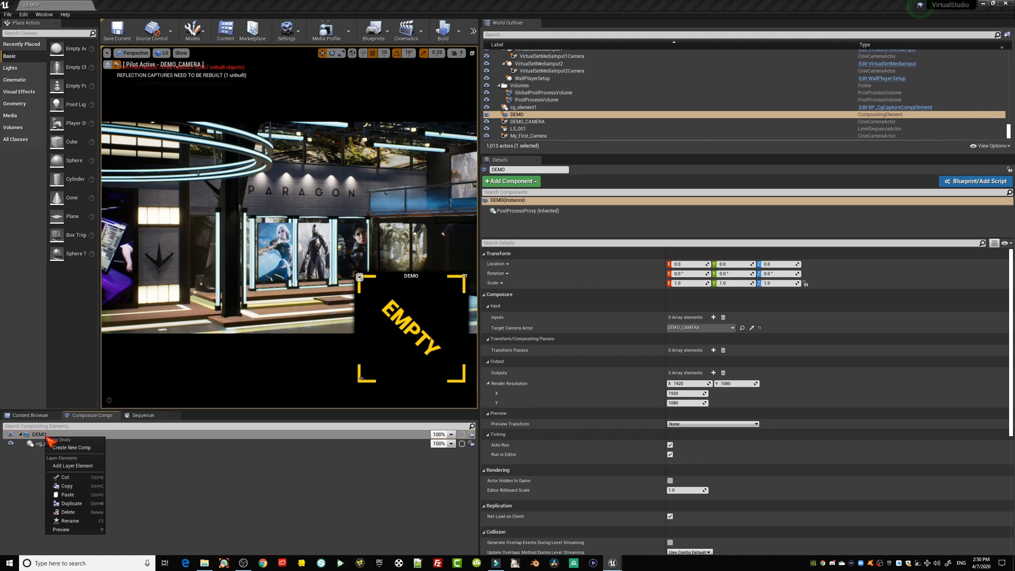
left_click(79, 468)
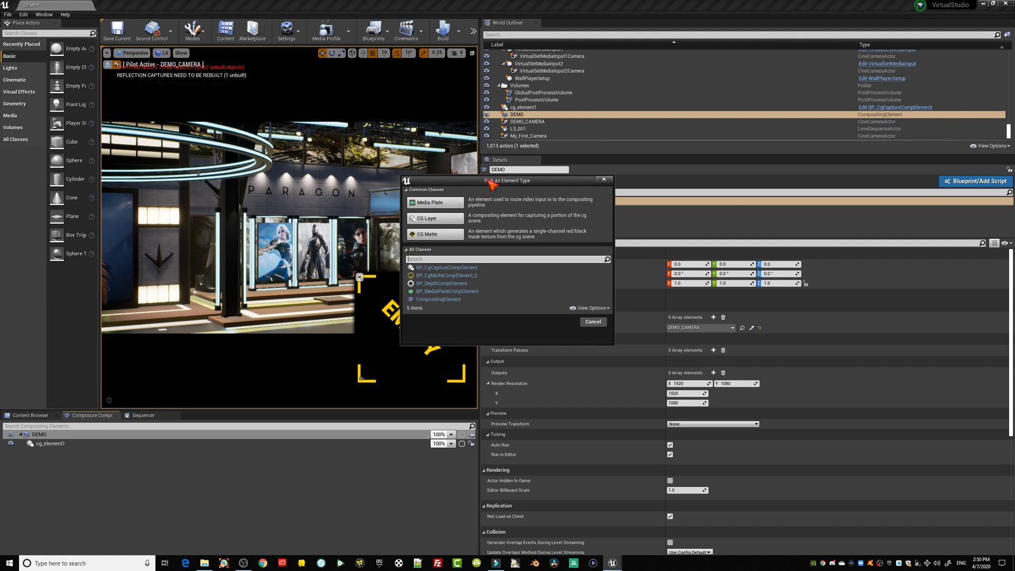
left_click_drag(491, 182, 355, 182)
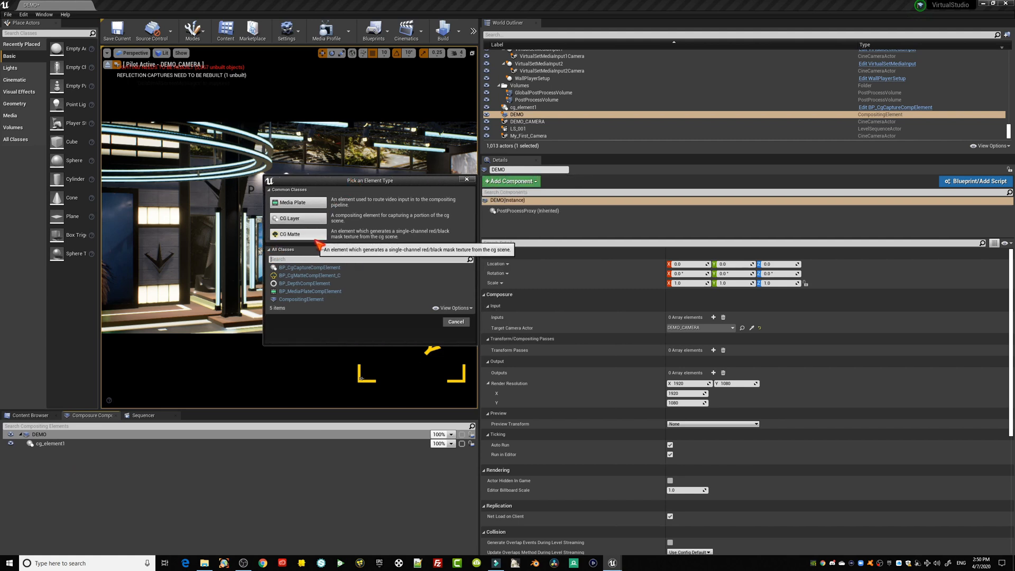
left_click(304, 205)
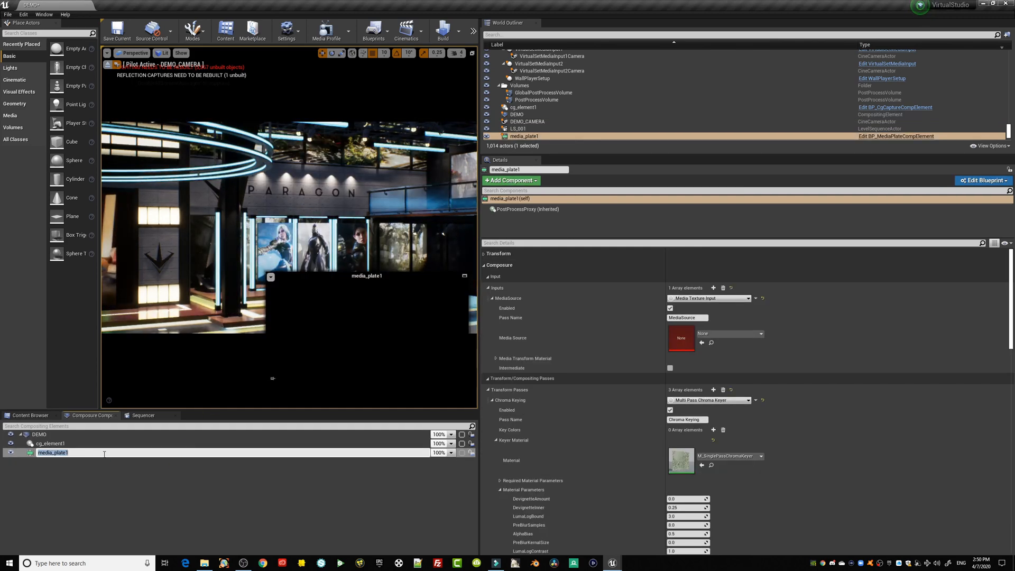
key("Return")
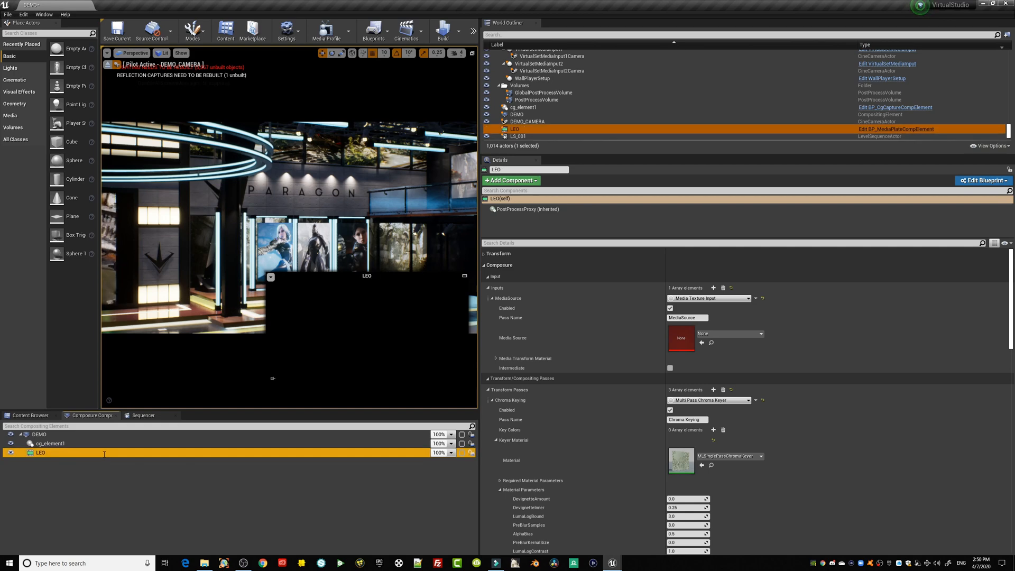
Review the comp structure by selecting DEMO, cg_element1 and LEO in turn to compare their previews and properties.
left_click(80, 446)
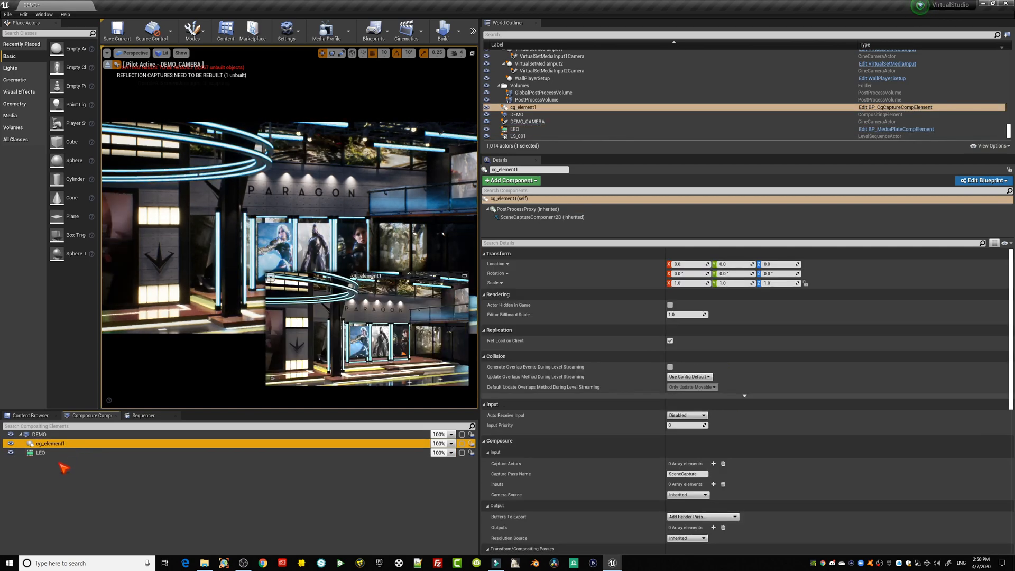
left_click(55, 453)
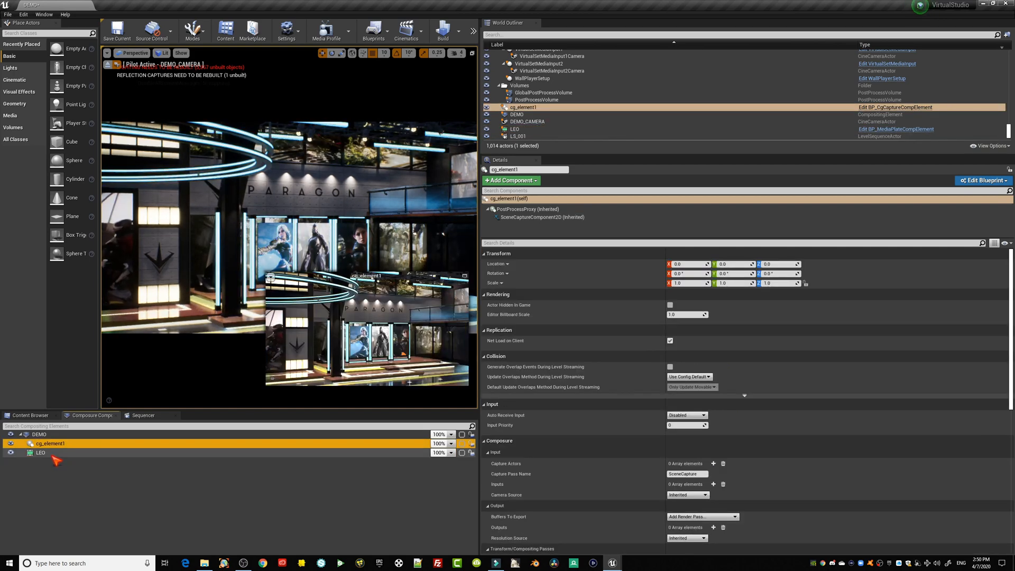
left_click(65, 509)
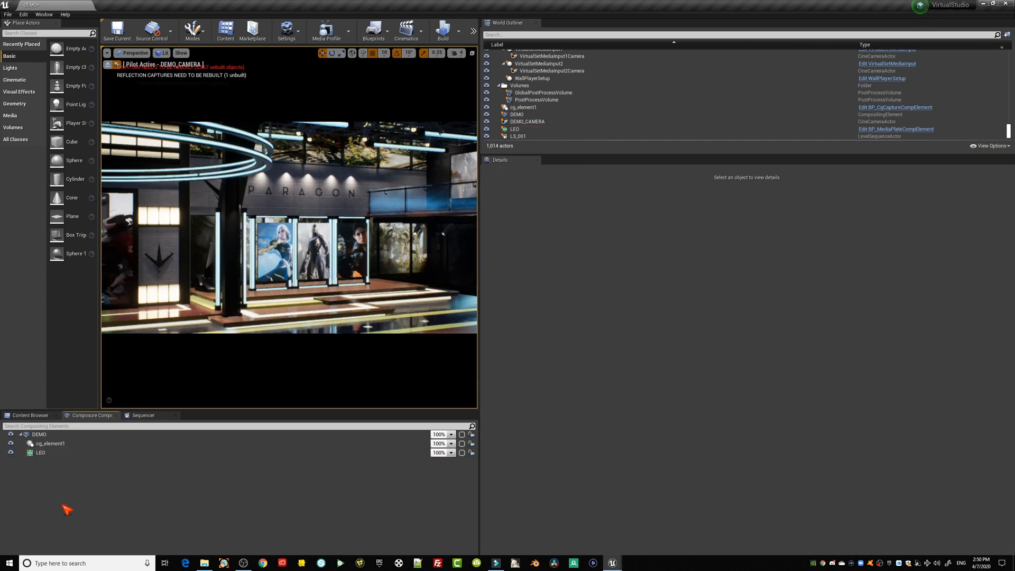
left_click(41, 453)
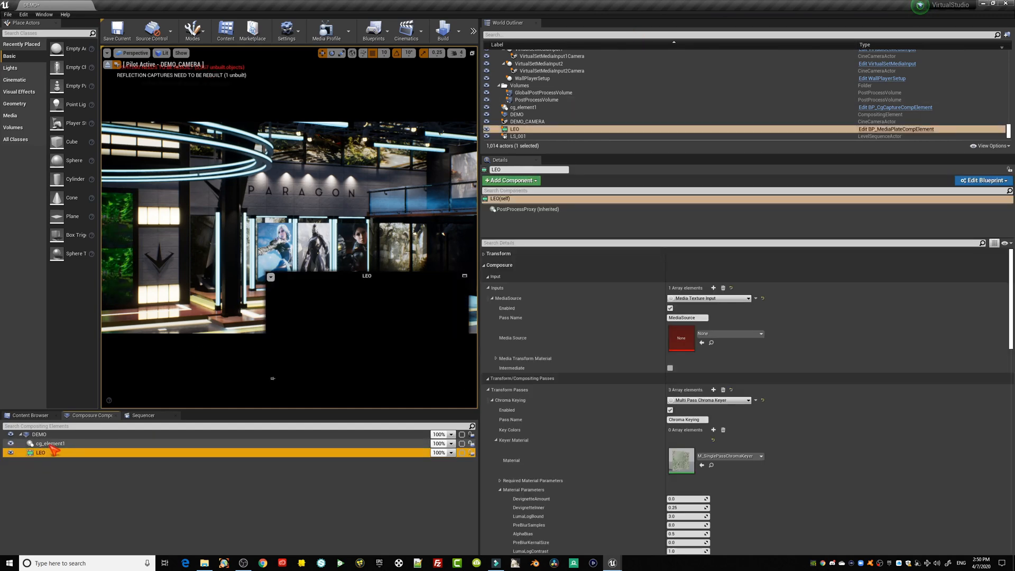
left_click(45, 444)
left_click(44, 435)
left_click(47, 444)
left_click(43, 452)
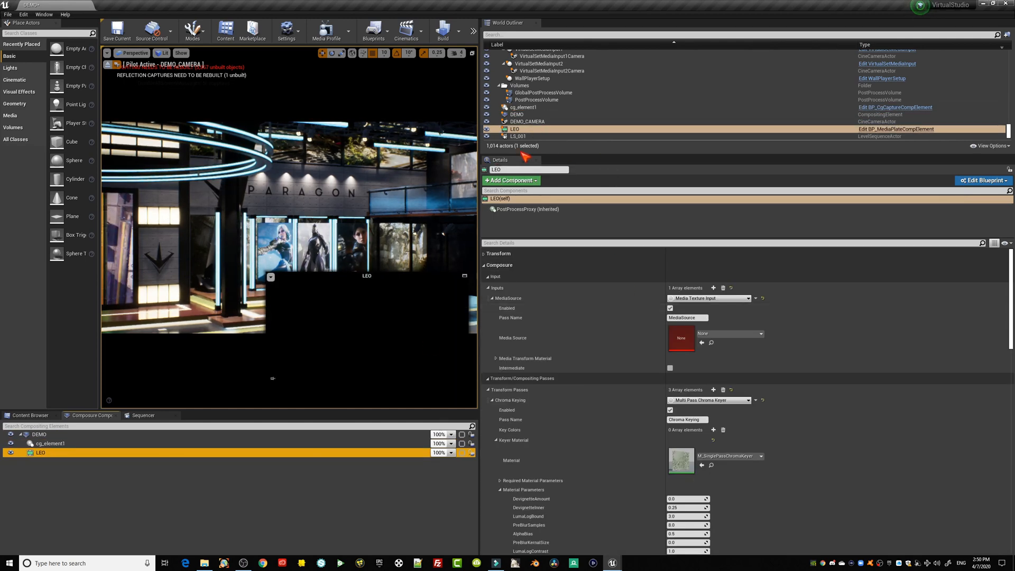
Give the Details area more height and collapse DEMO's property categories from Transform through LOD.
left_click_drag(579, 158, 529, 104)
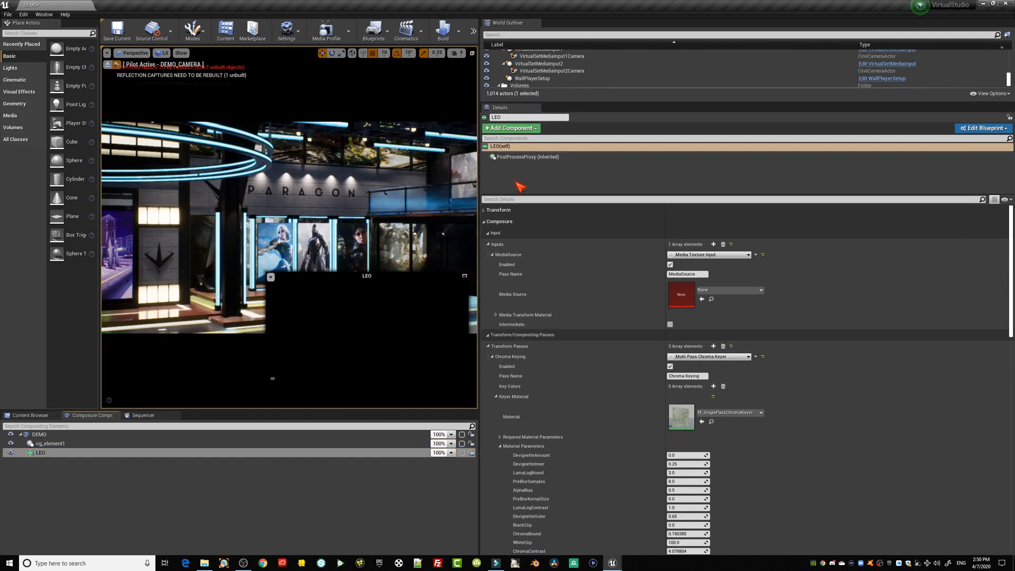
left_click(58, 437)
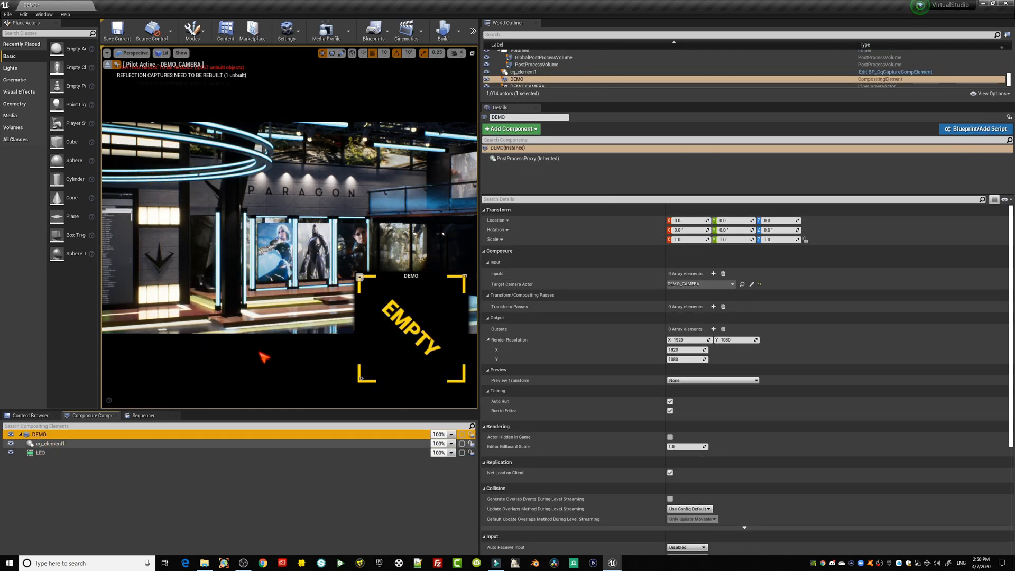
left_click(484, 210)
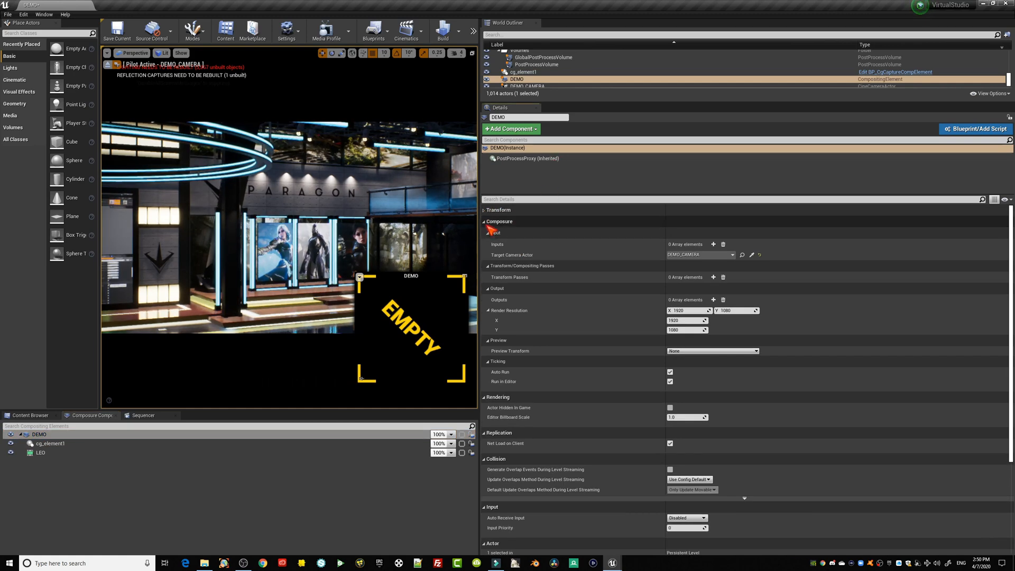
left_click(485, 222)
left_click(484, 232)
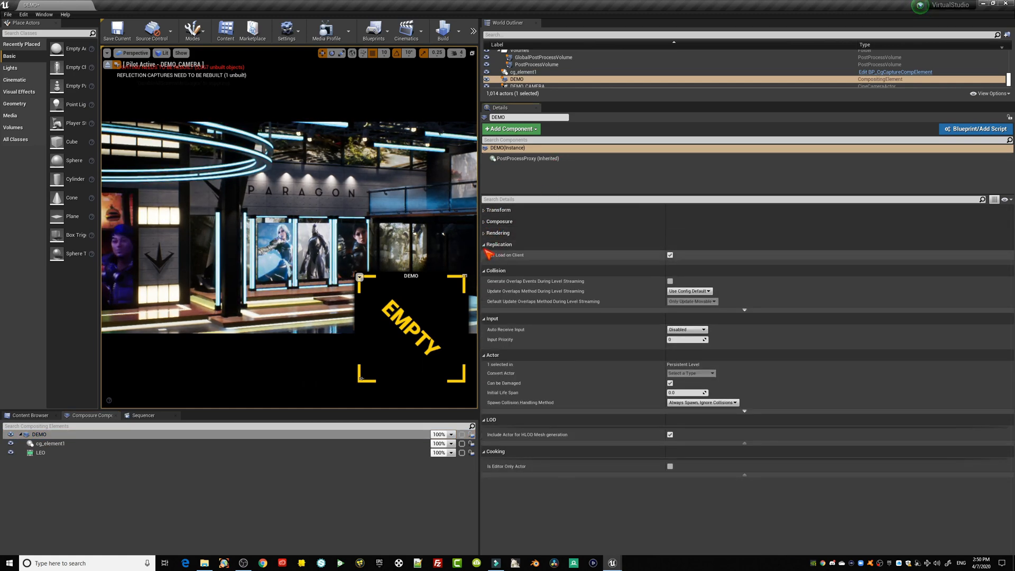
left_click(485, 244)
left_click(487, 268)
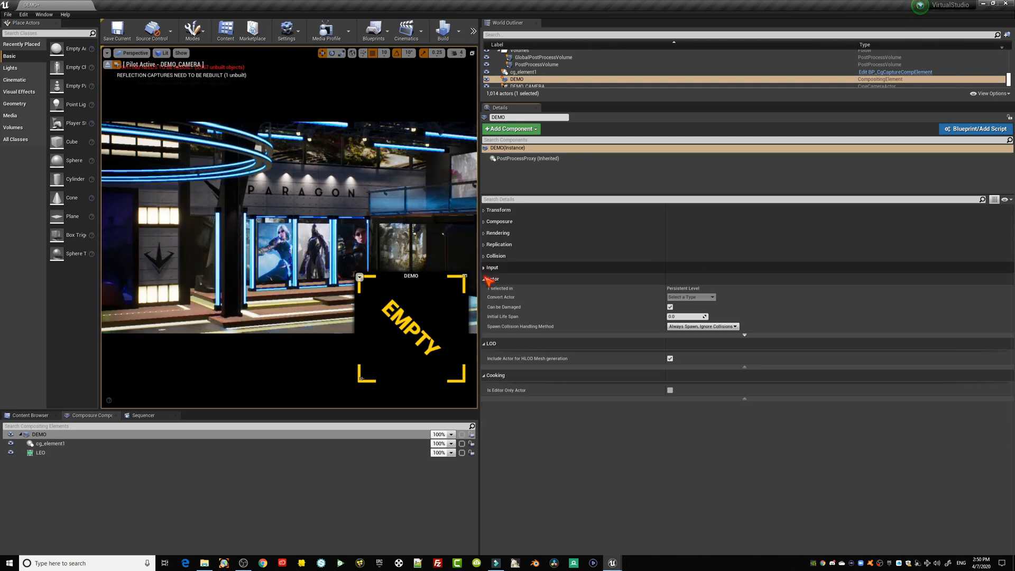
left_click(487, 279)
left_click(487, 290)
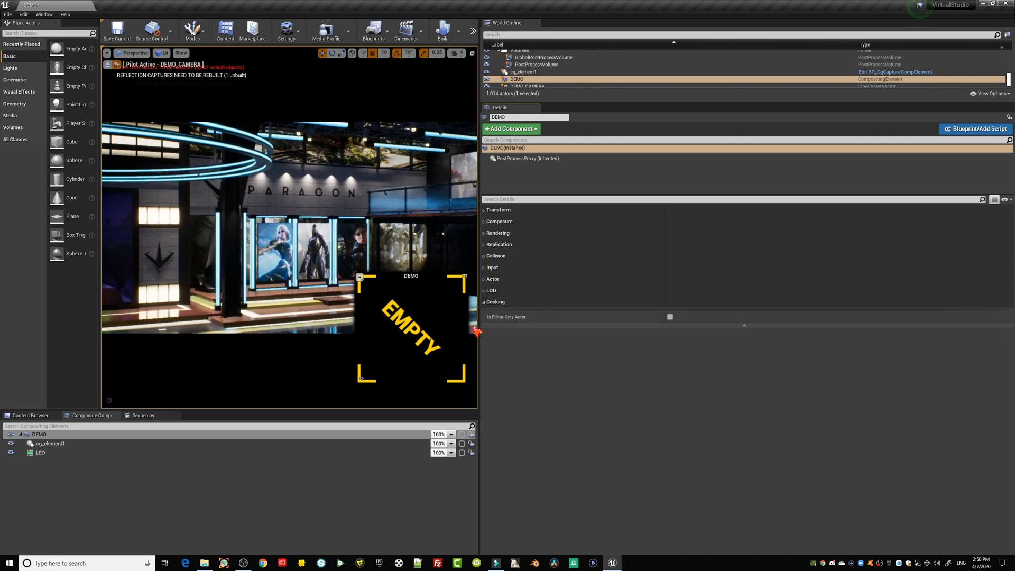
Select cg_element1 and collapse its property categories from Rendering through LOD.
left_click(50, 443)
left_click(485, 210)
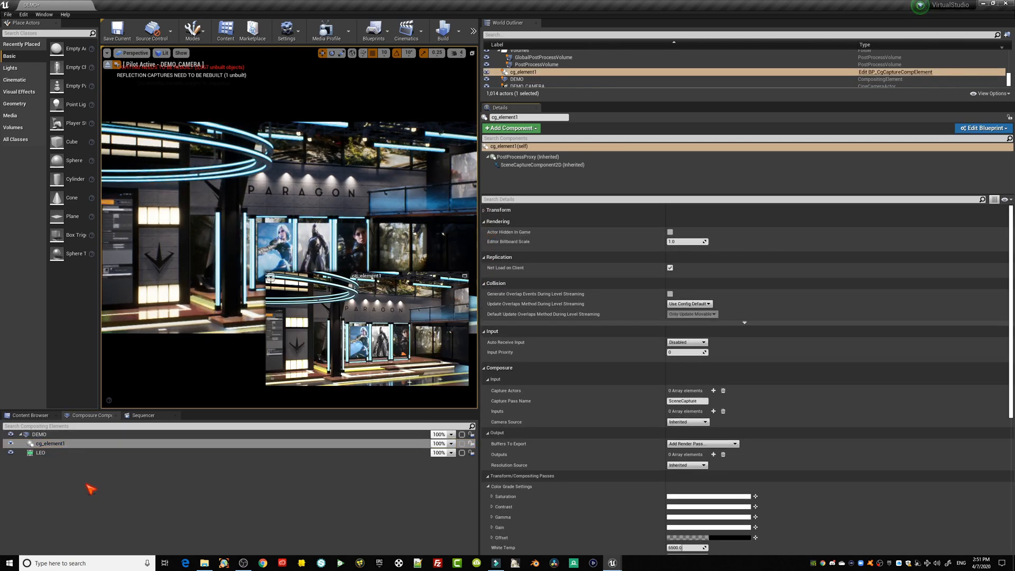
left_click(487, 222)
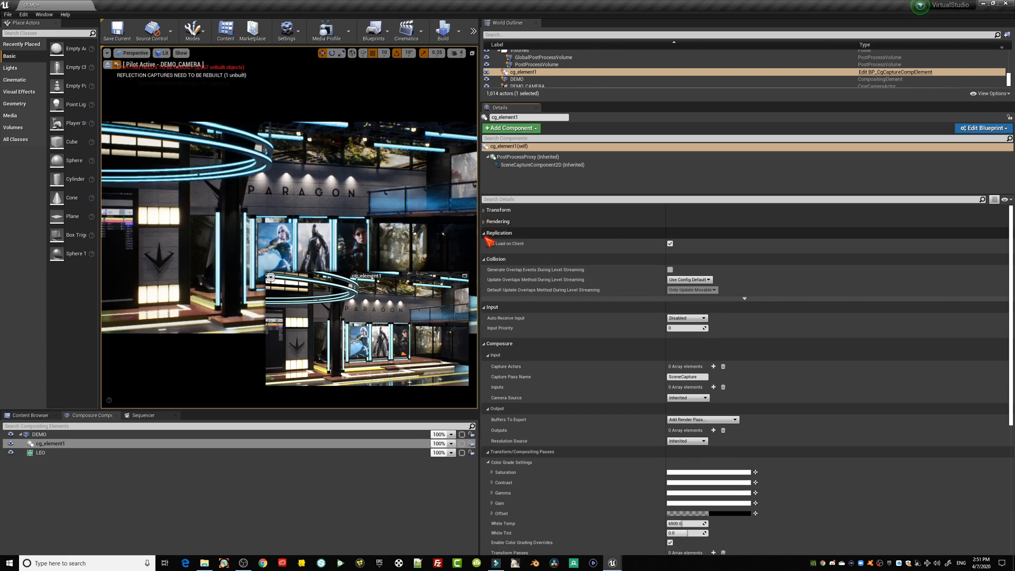
left_click(487, 233)
left_click(486, 245)
left_click(485, 256)
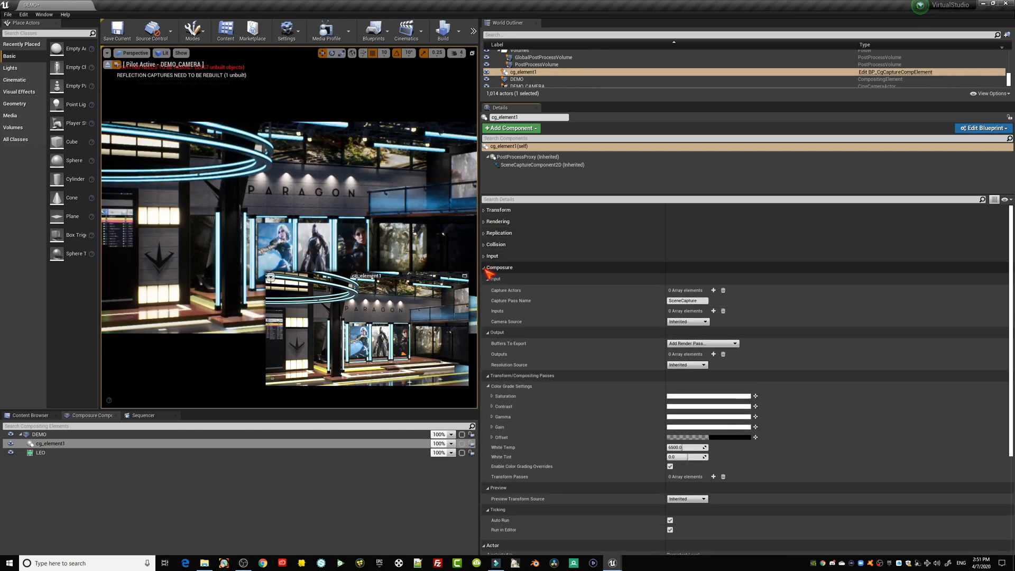
left_click(486, 267)
left_click(486, 279)
left_click(485, 291)
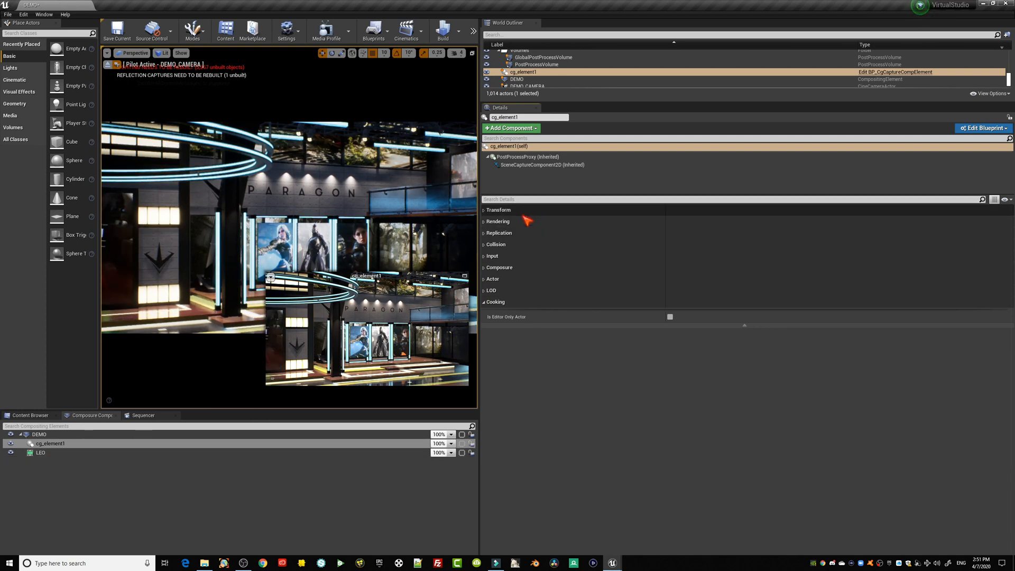
Inspect LEO's Composure settings, expanding the Media Transform Material and its required material parameters.
left_click(42, 452)
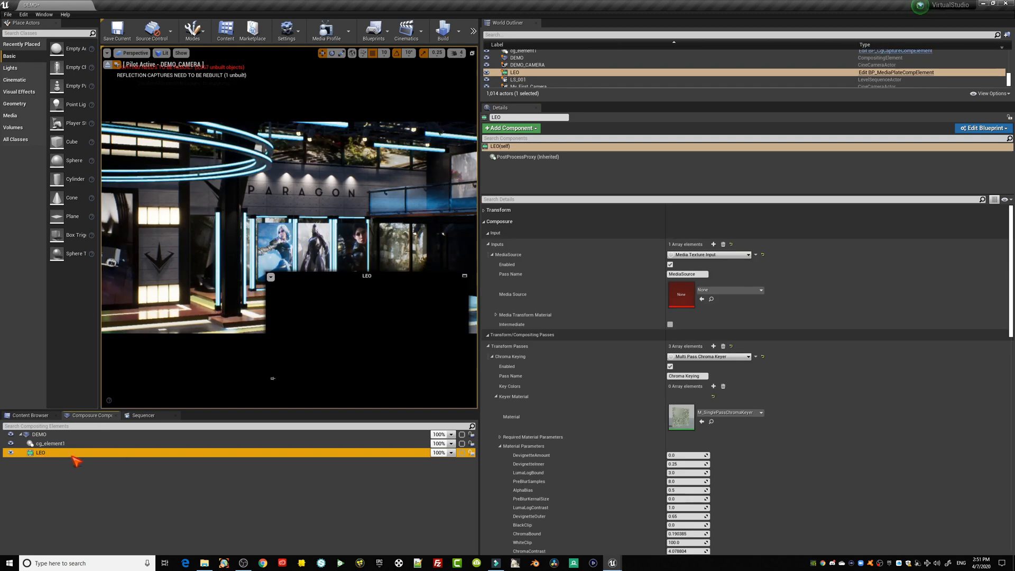
left_click(483, 222)
left_click(484, 233)
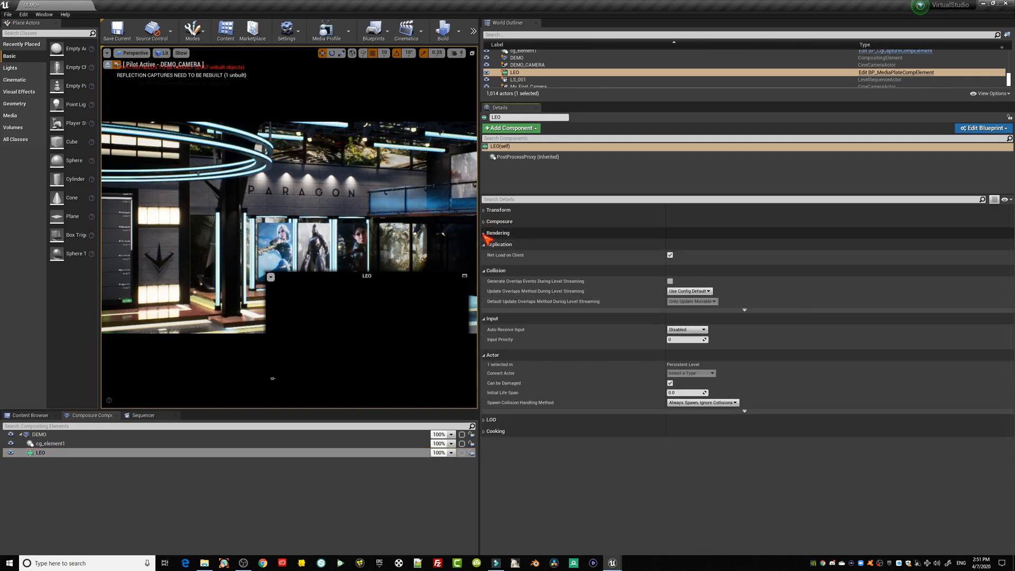
left_click(484, 222)
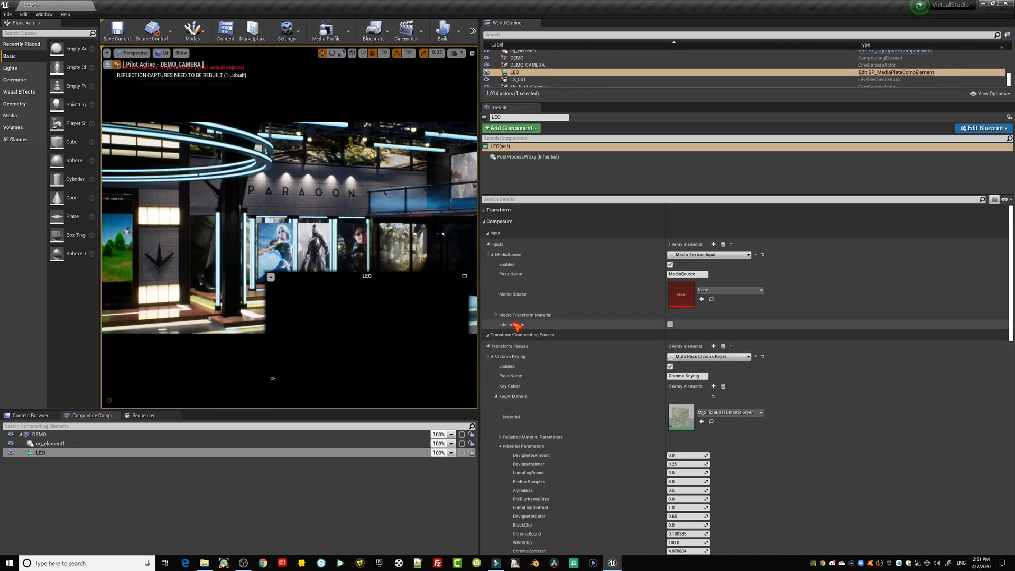
left_click(496, 315)
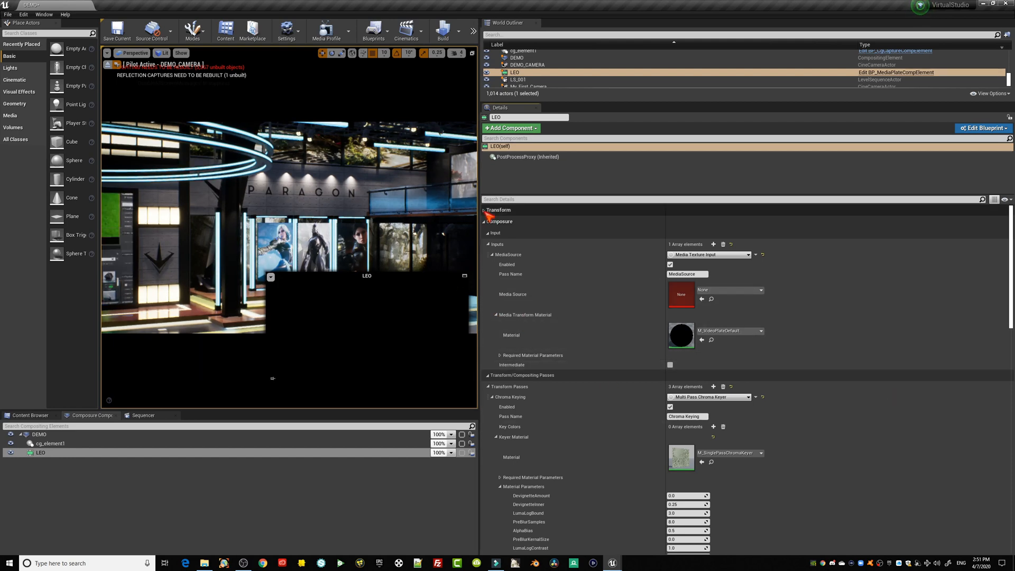
left_click(500, 355)
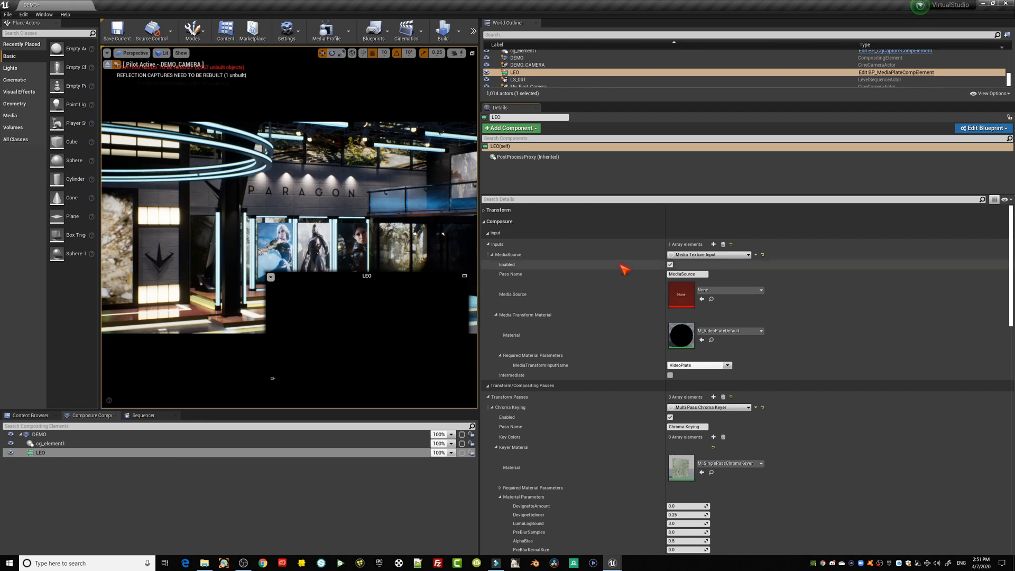
Choose Media Texture Input as the type of LEO's MediaSource input.
left_click(46, 453)
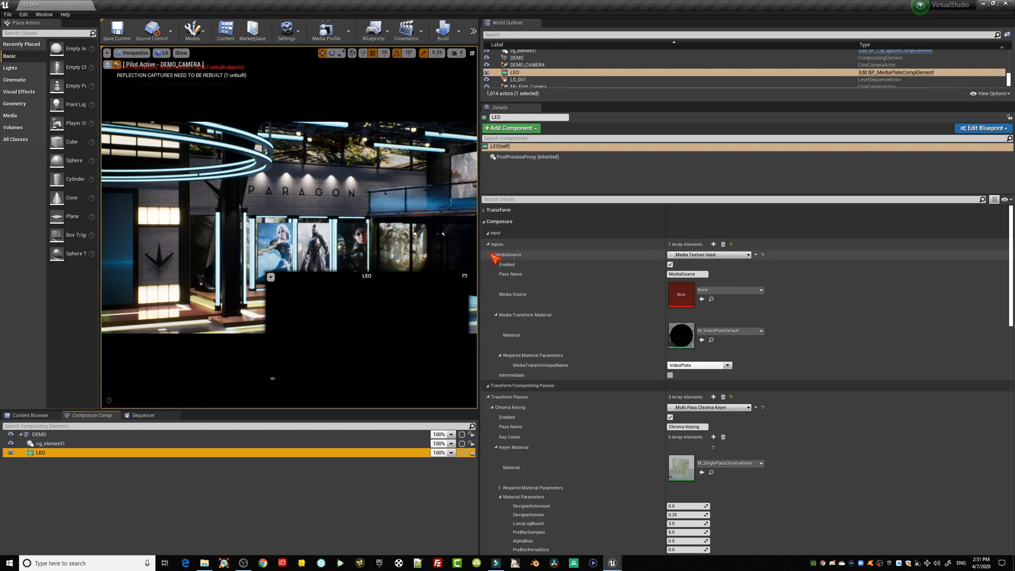
left_click(723, 255)
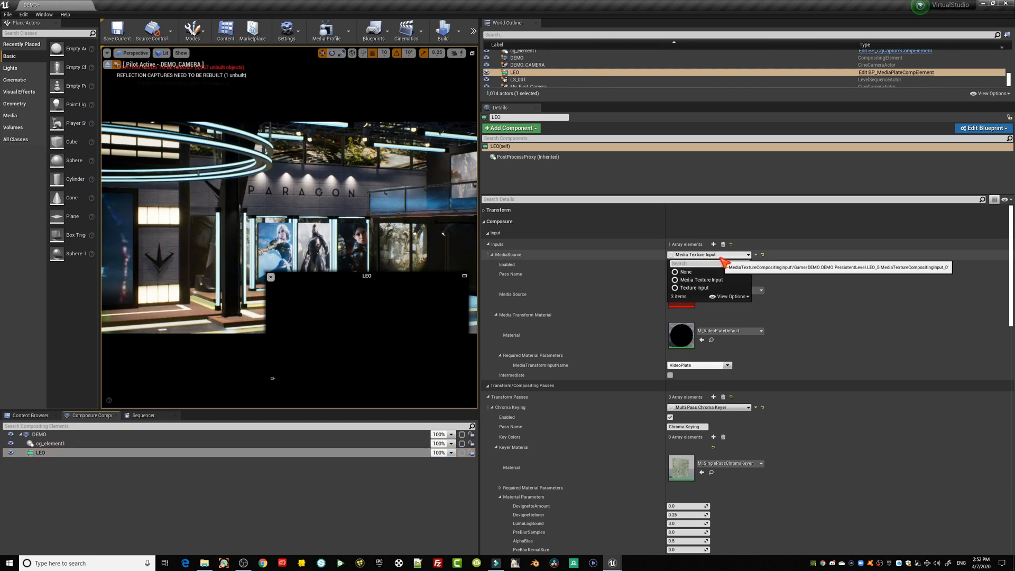
left_click(697, 280)
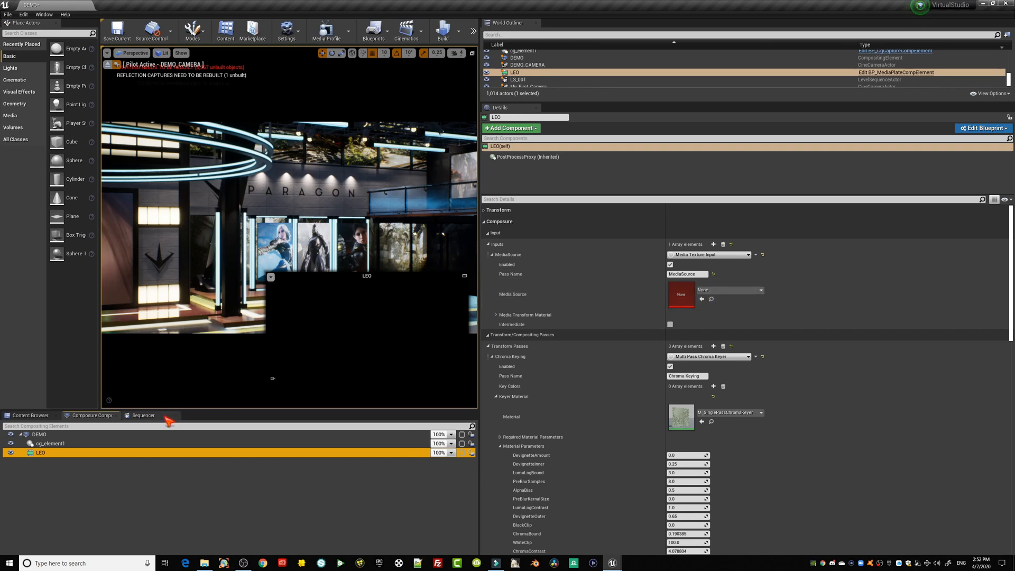
Assign the Video_Player_Video media texture from the My_Media_Input folder as LEO's media source.
left_click(761, 291)
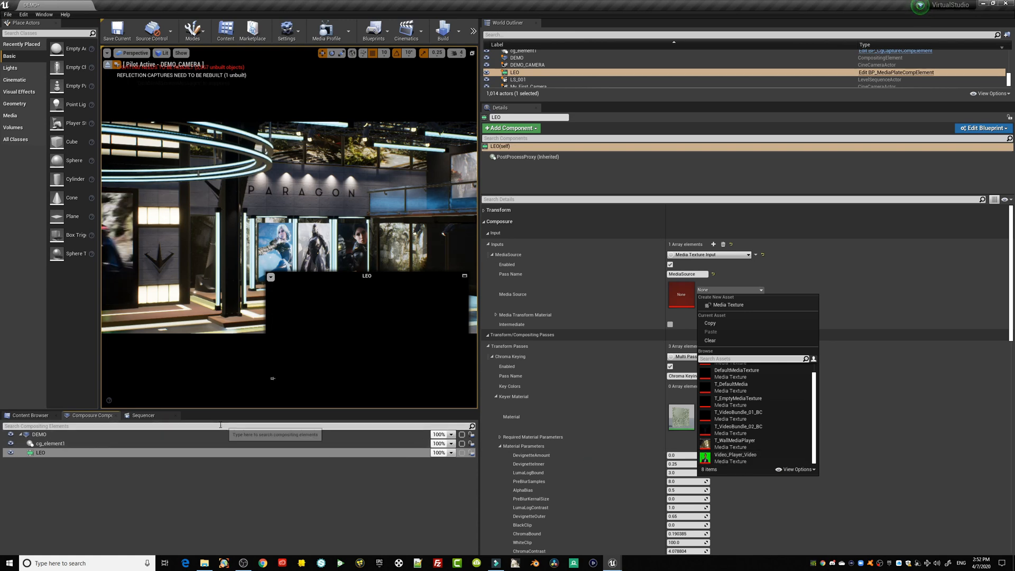
left_click(27, 415)
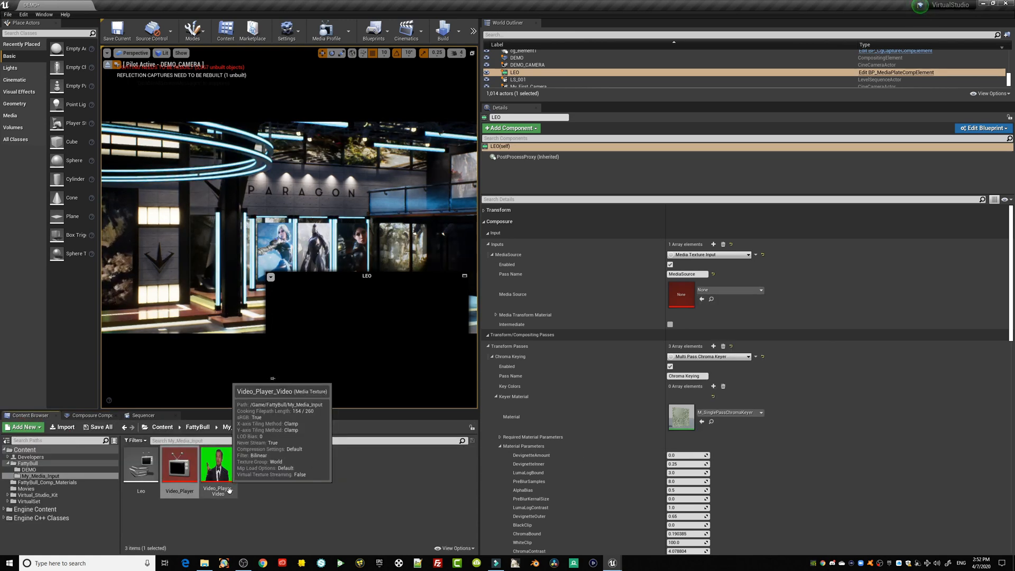
left_click(87, 415)
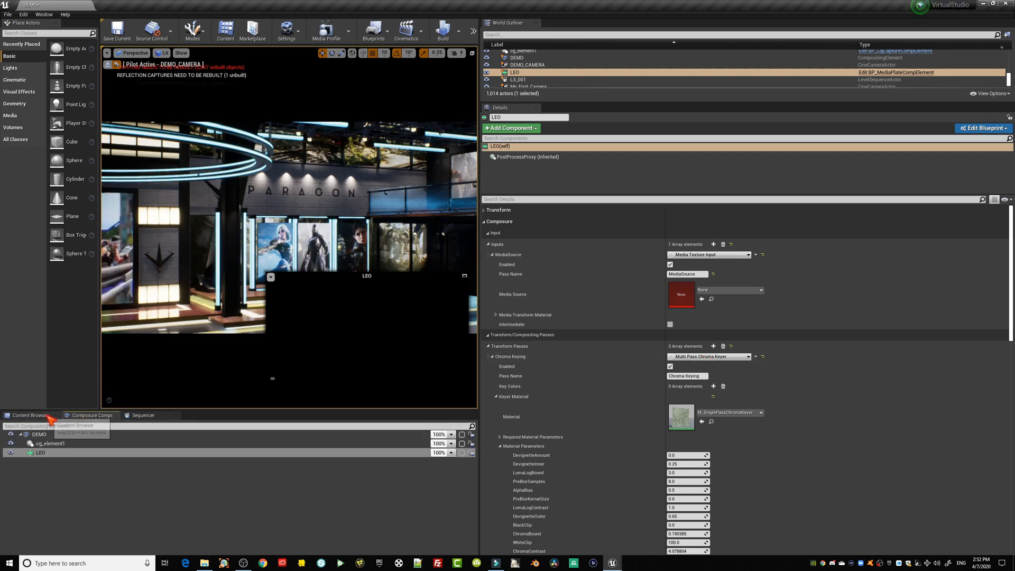
left_click(28, 416)
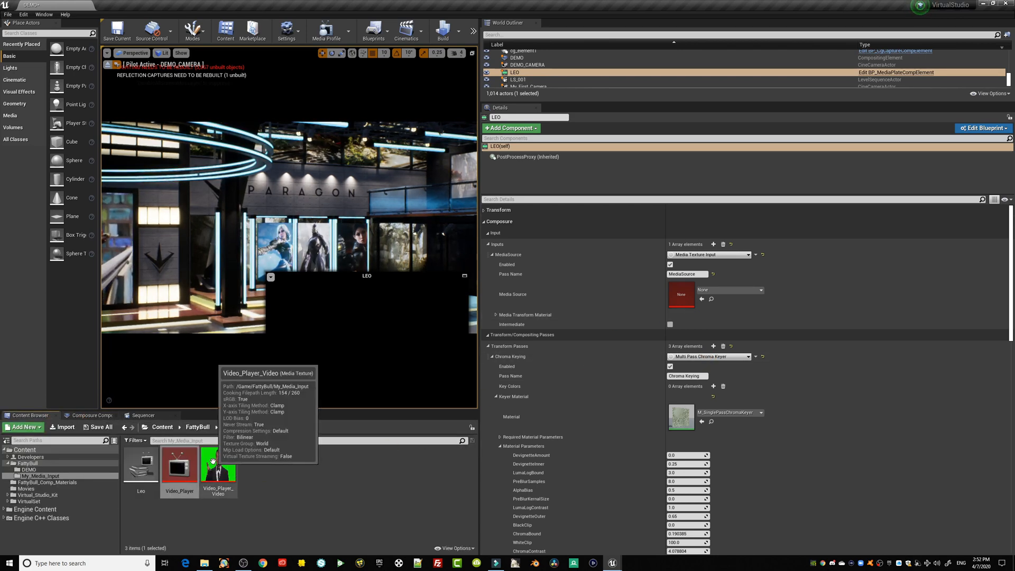
left_click_drag(218, 465, 652, 296)
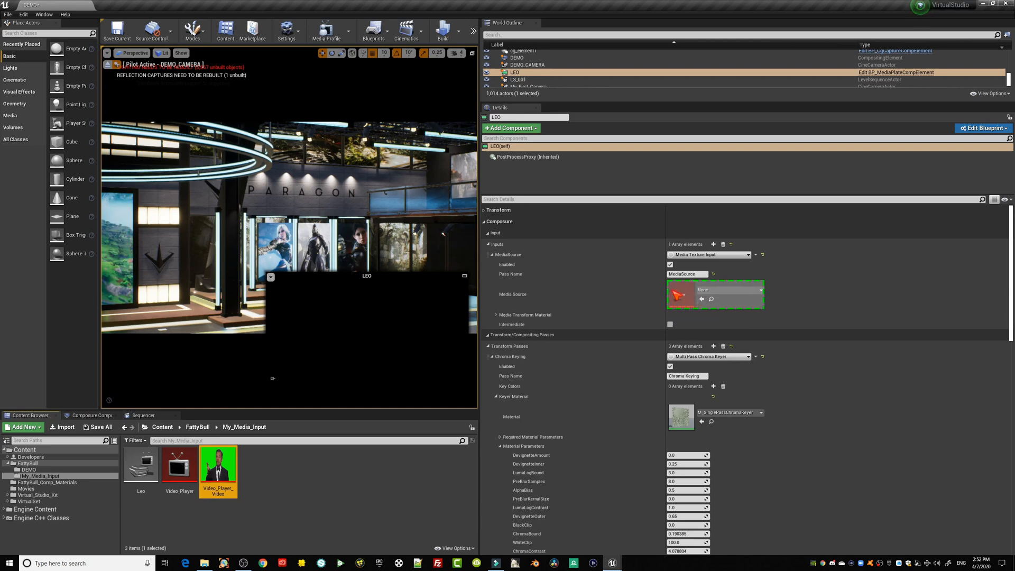
left_click(89, 416)
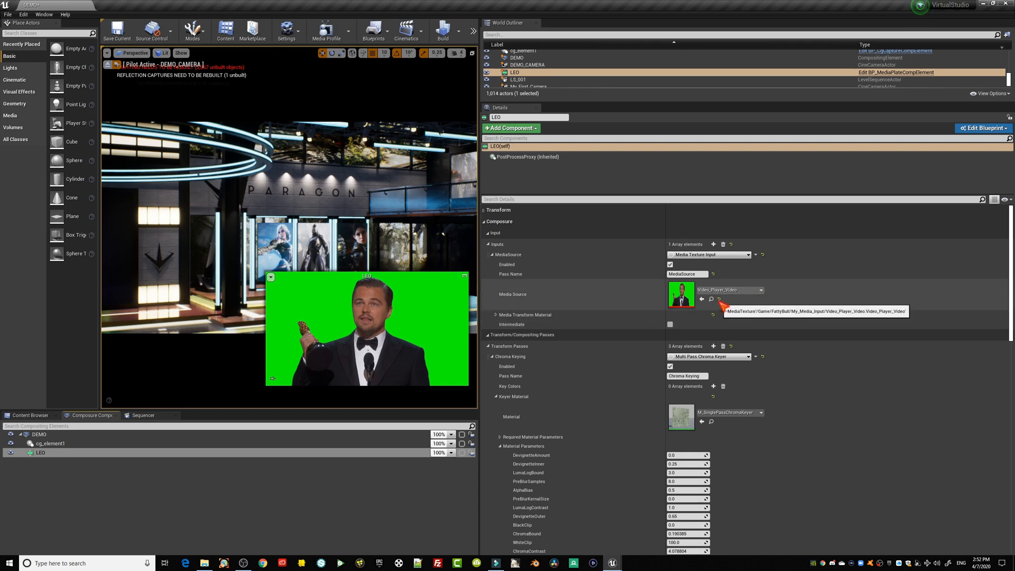
Clear LEO's media source and pick Video_Player_Video again from the available media textures.
left_click(720, 300)
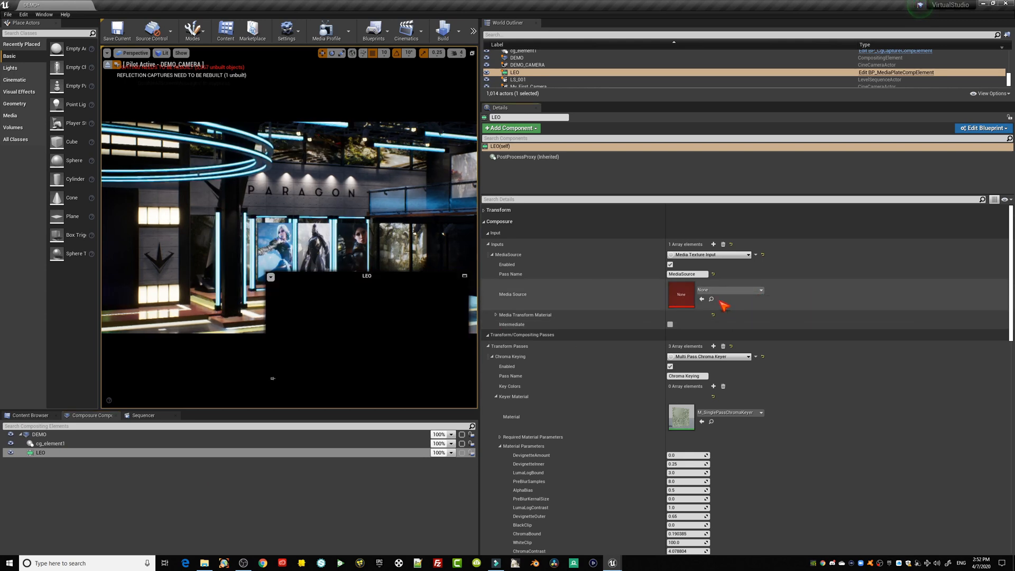
left_click(757, 292)
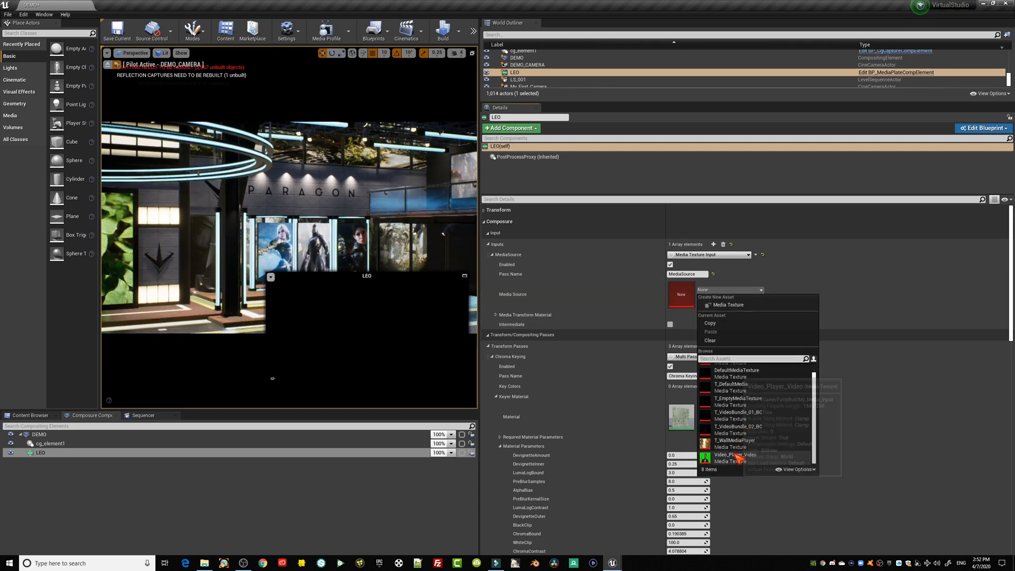
left_click(737, 457)
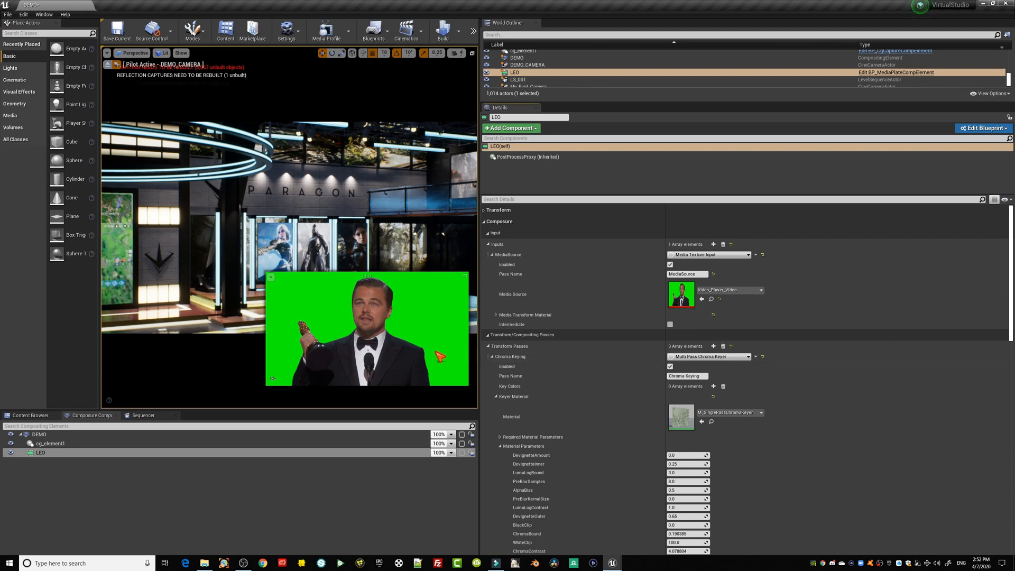
Play the Leo clip in the Video_Player media player and minimize that window to watch LEO's preview.
mouse_move(613, 564)
left_click(658, 528)
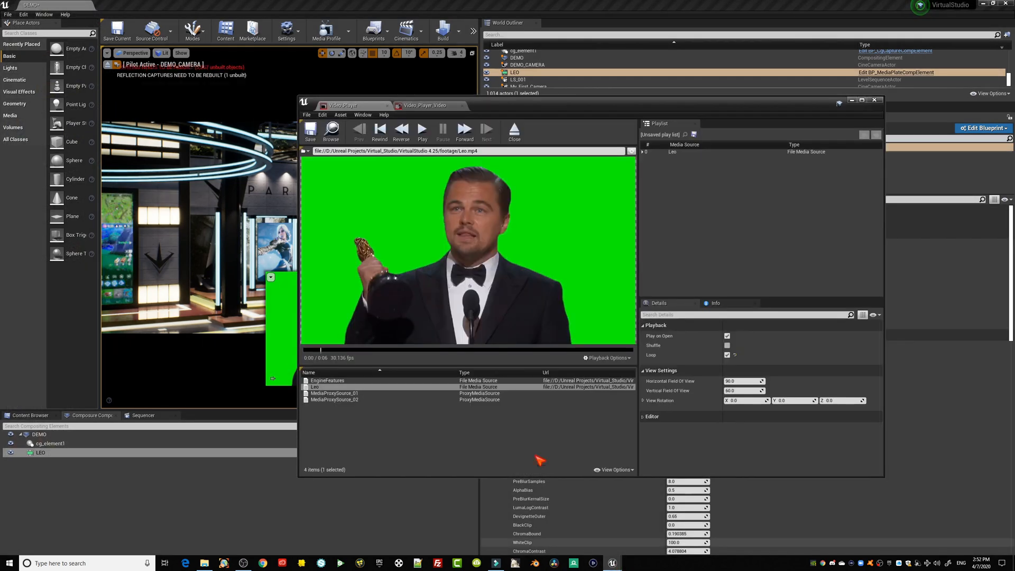
left_click(421, 130)
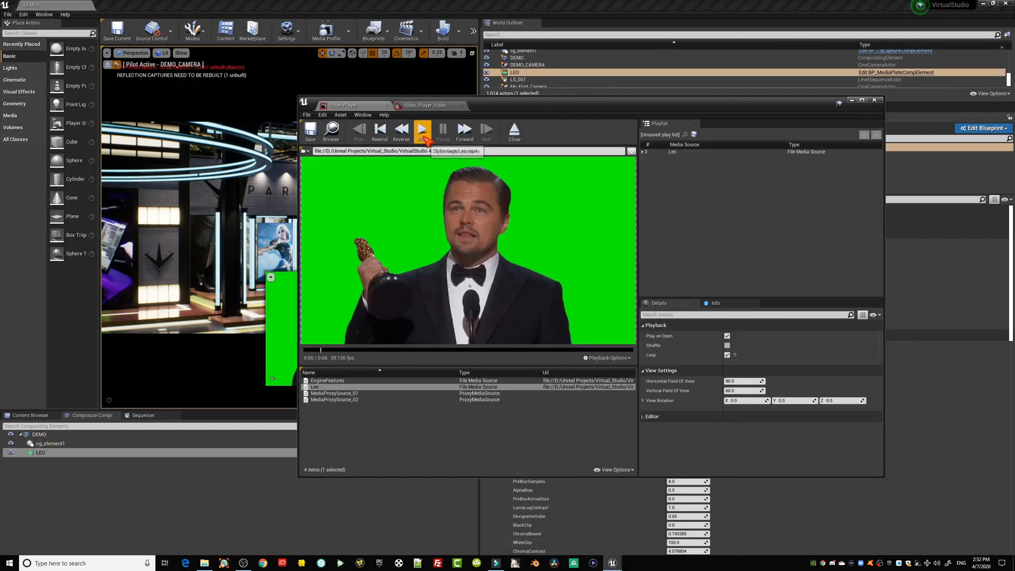
left_click(851, 100)
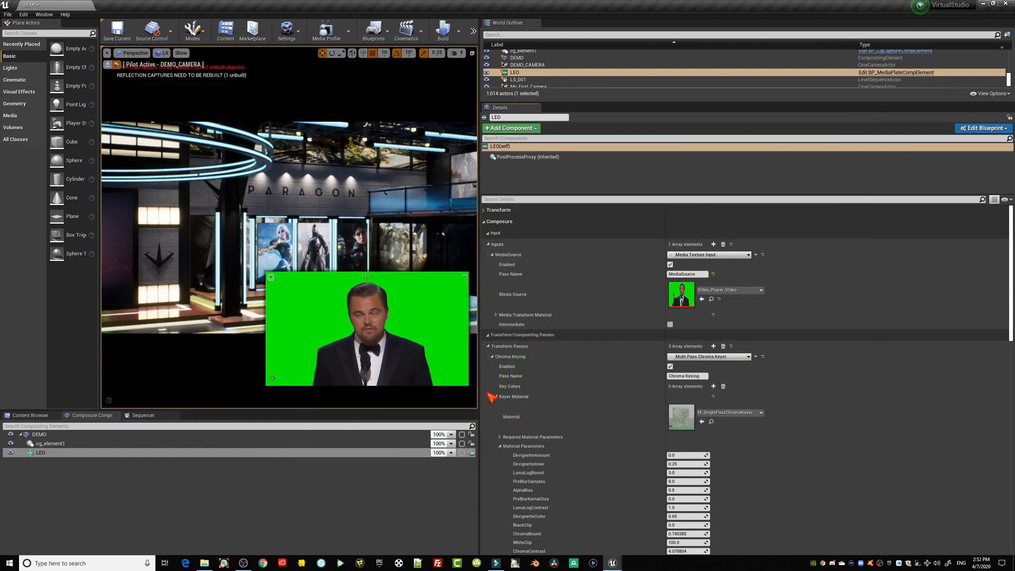
Bring the Video_Player window back and pause the Leo clip.
mouse_move(612, 563)
left_click(659, 526)
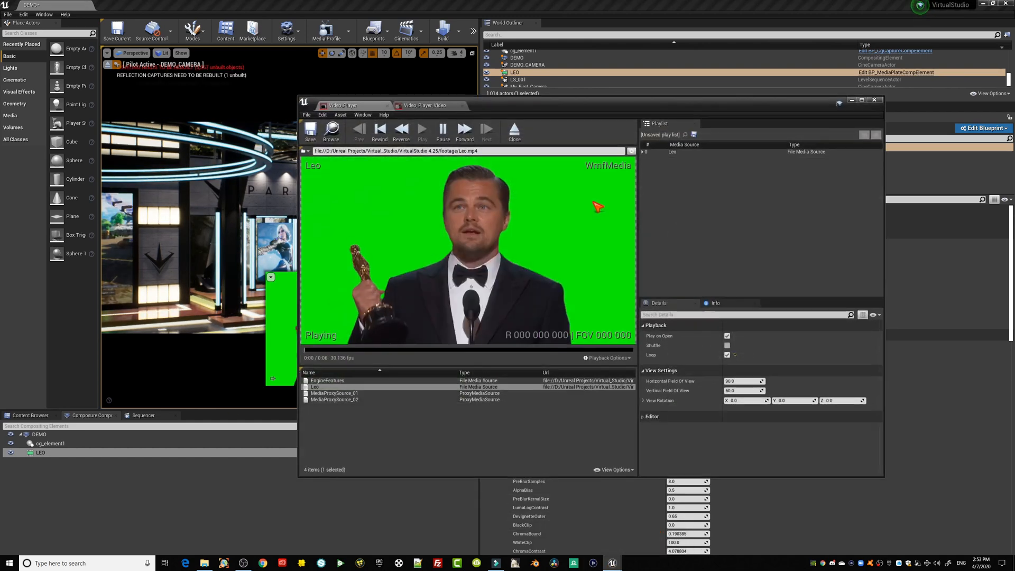
left_click(444, 133)
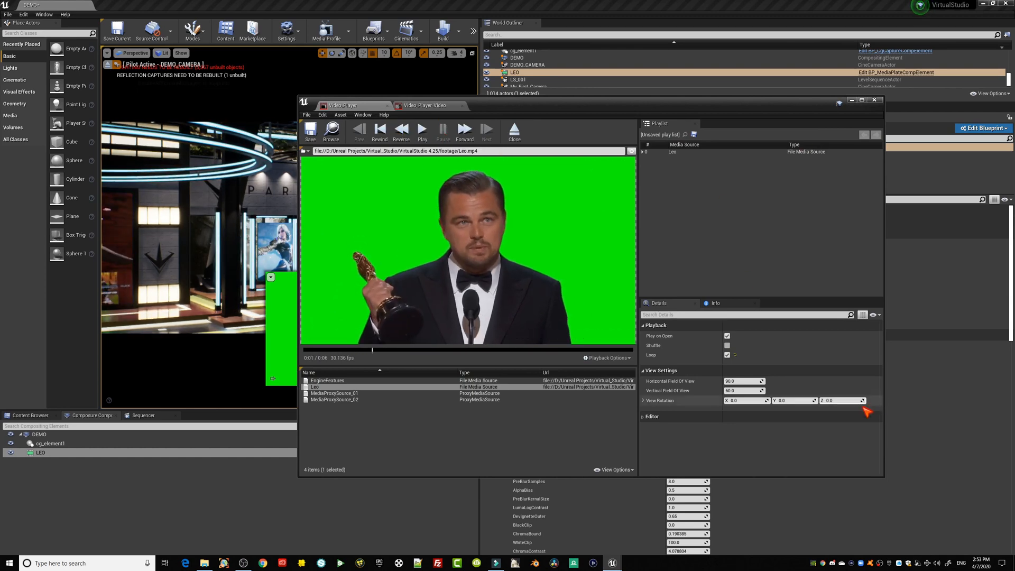
Open LEO's preview in its own window beside the viewport and pan DEMO_CAMERA slightly right along the Paragon wall.
double_click(40, 452)
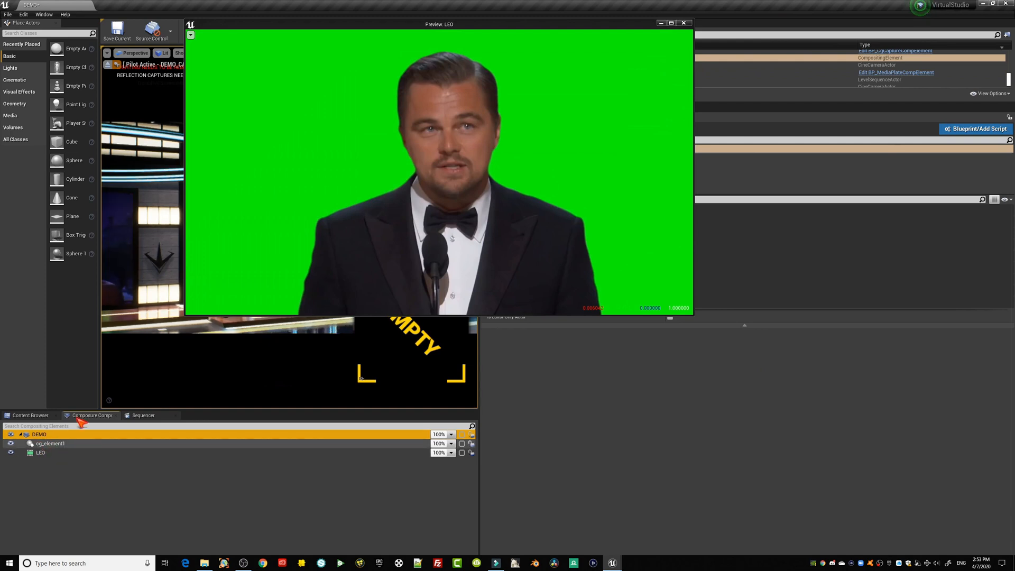
left_click(64, 444)
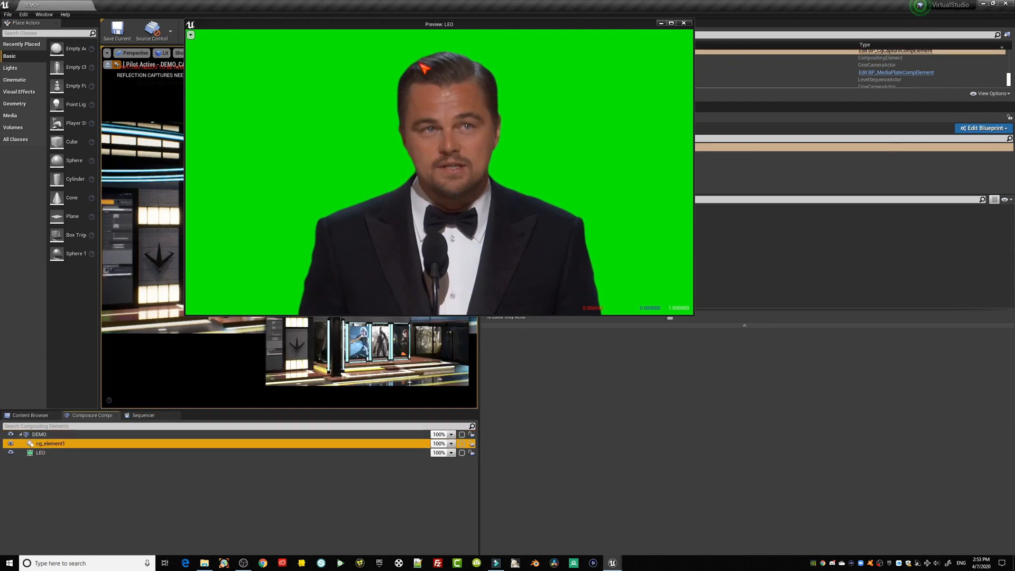
left_click_drag(415, 23, 706, 61)
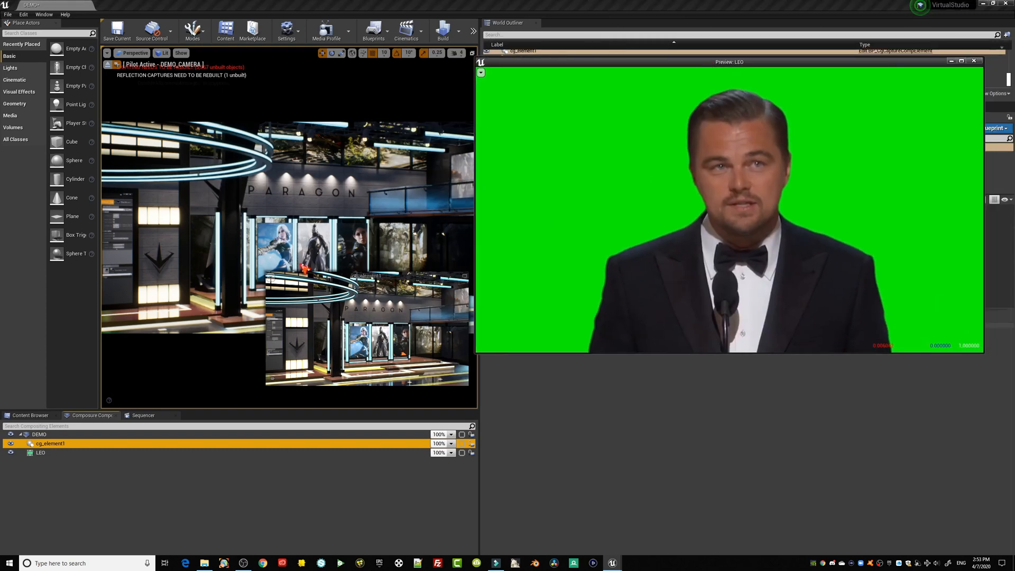
left_click_drag(230, 219, 259, 211)
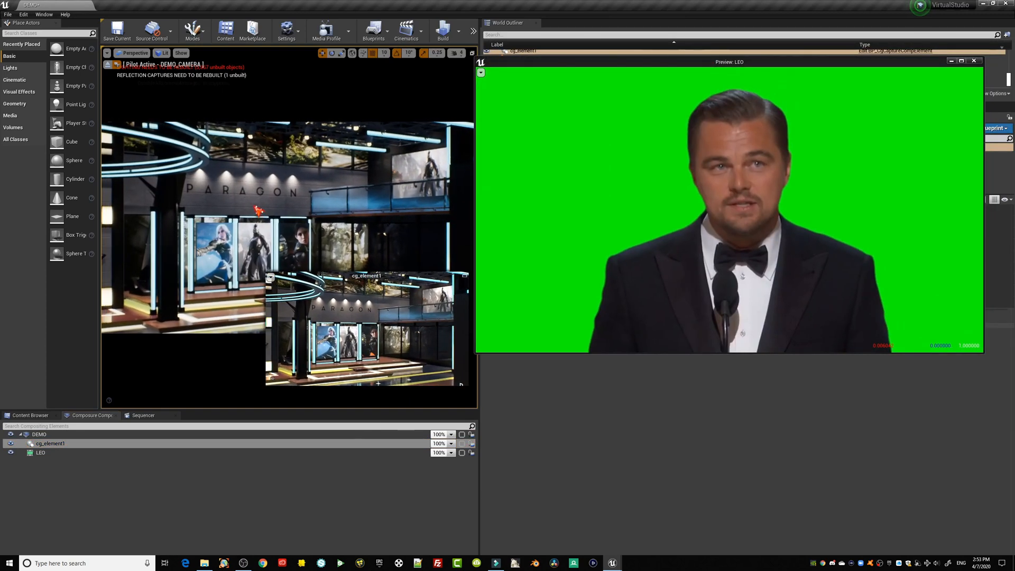
Compare the previews of LEO, DEMO and cg_element1 by selecting the compositing elements in turn.
left_click(42, 453)
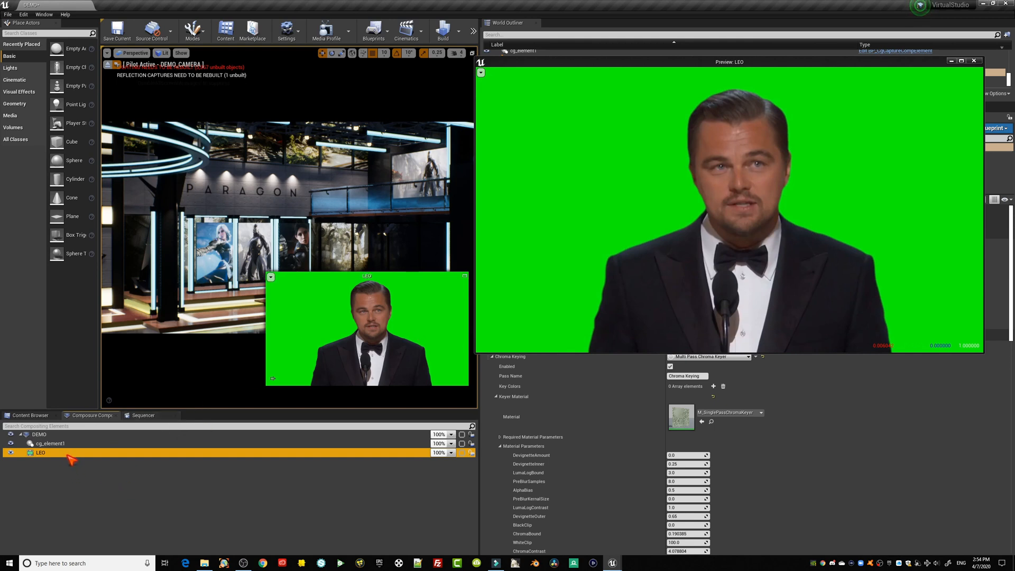
left_click(47, 434)
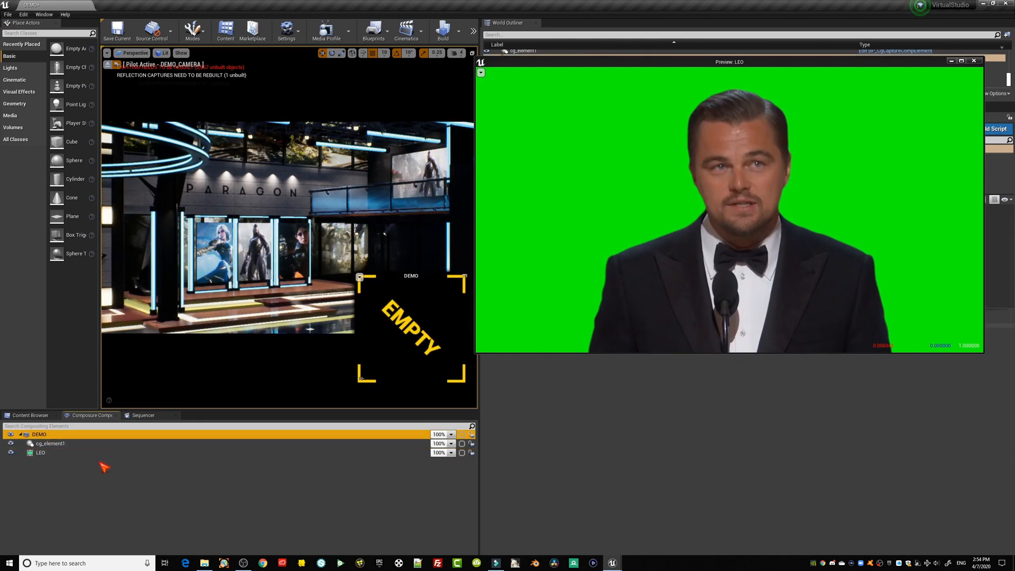
left_click(49, 445)
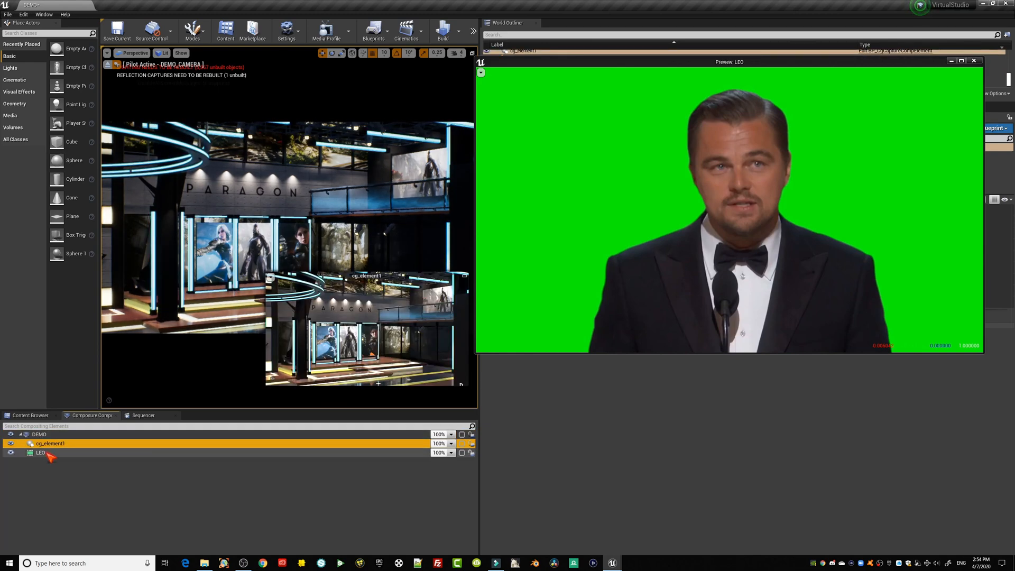
left_click(48, 453)
left_click(58, 444)
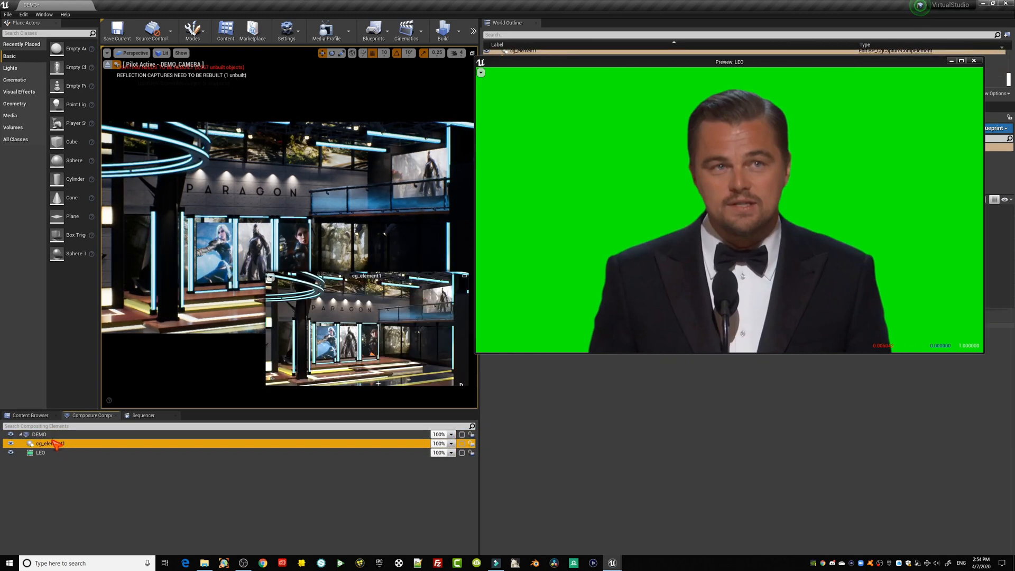
left_click(58, 434)
left_click(52, 443)
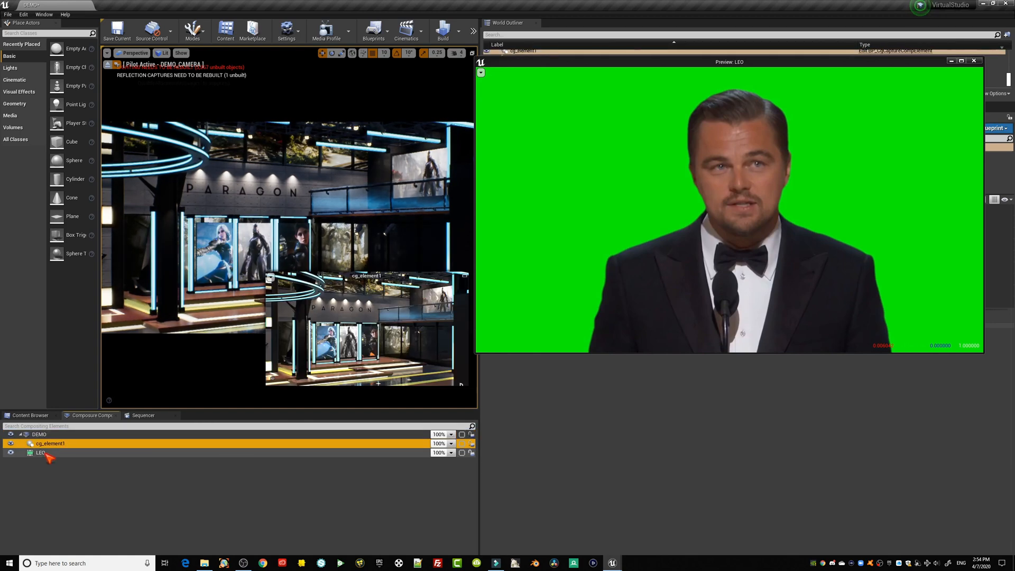
Compare the LEO, cg_element1 and DEMO previews again and close LEO's separate preview window.
left_click(50, 453)
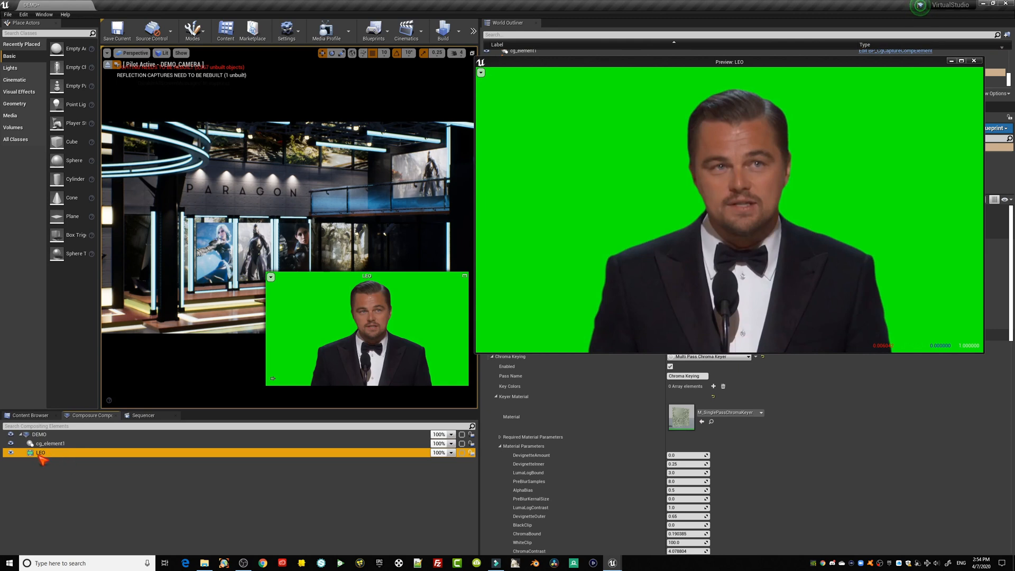
left_click(68, 444)
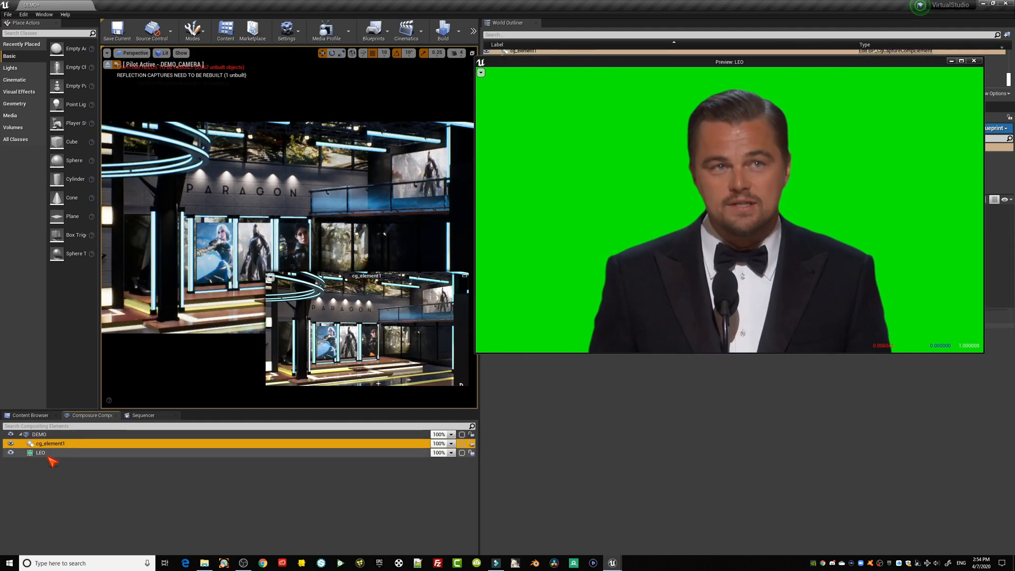
left_click(64, 454)
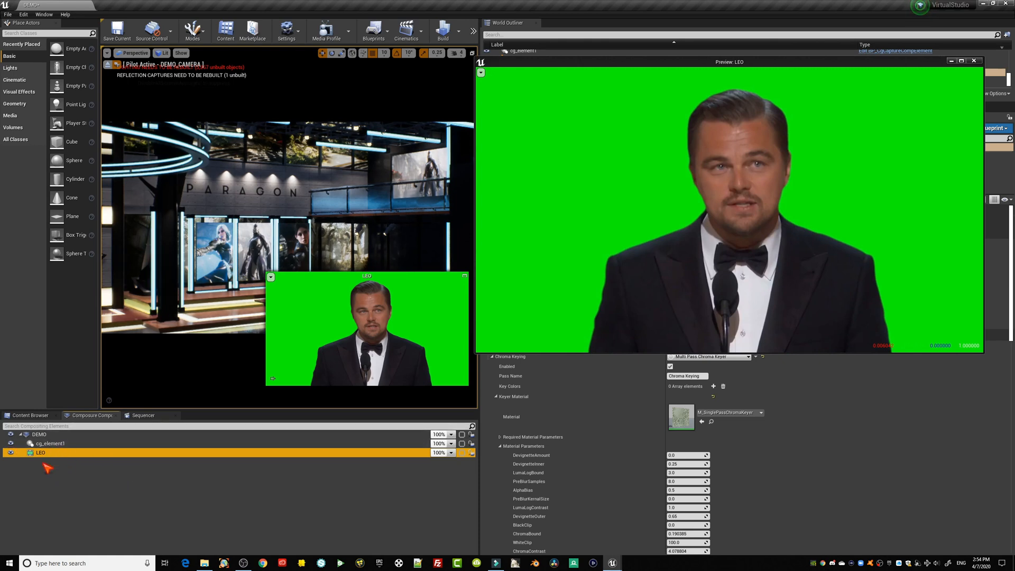
key("Up")
key("Up")
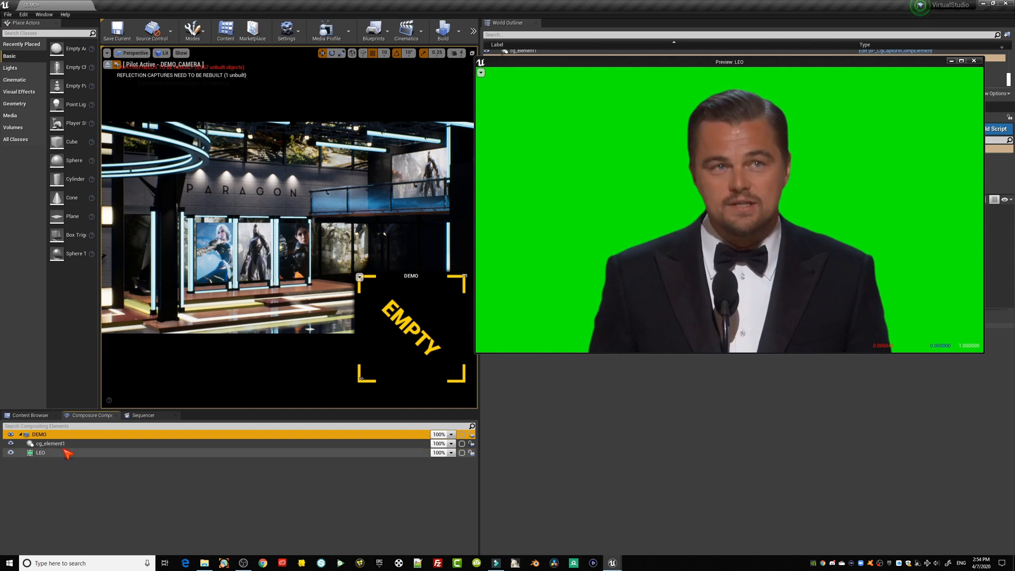
left_click(975, 60)
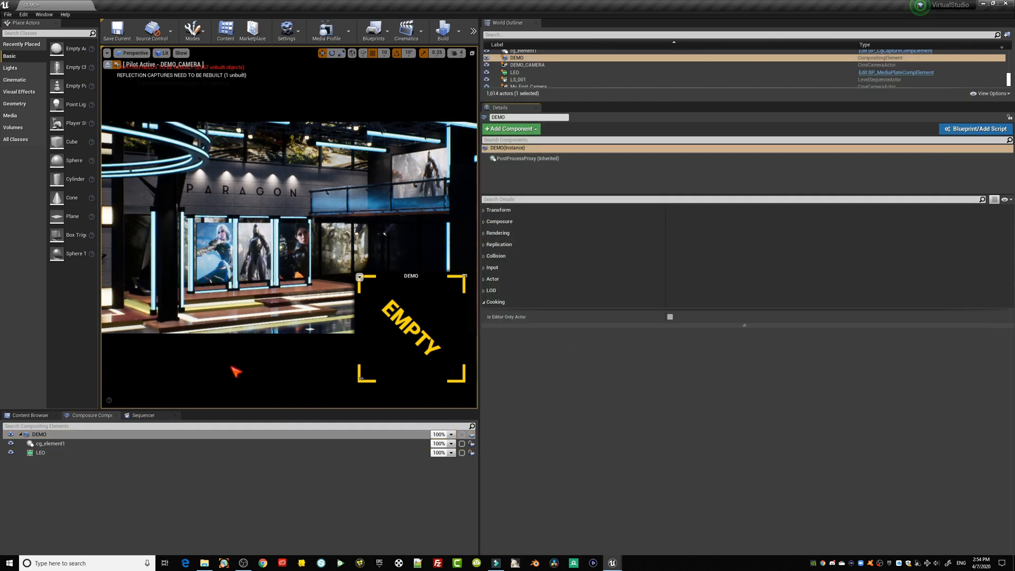
Select LEO and examine its media input settings, including the required parameters of the Media Transform Material.
left_click(55, 452)
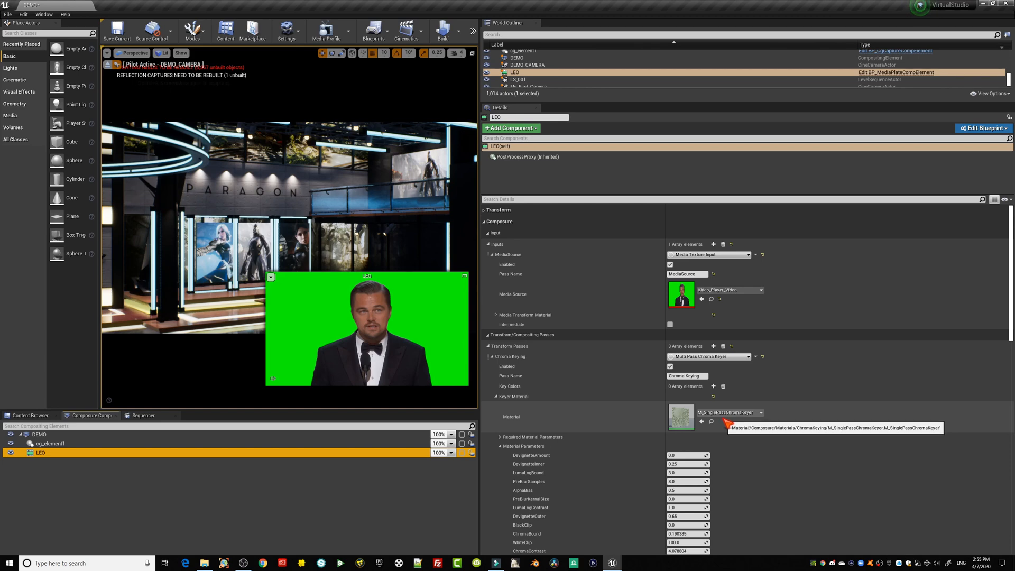
scroll(740, 428, "down", 3)
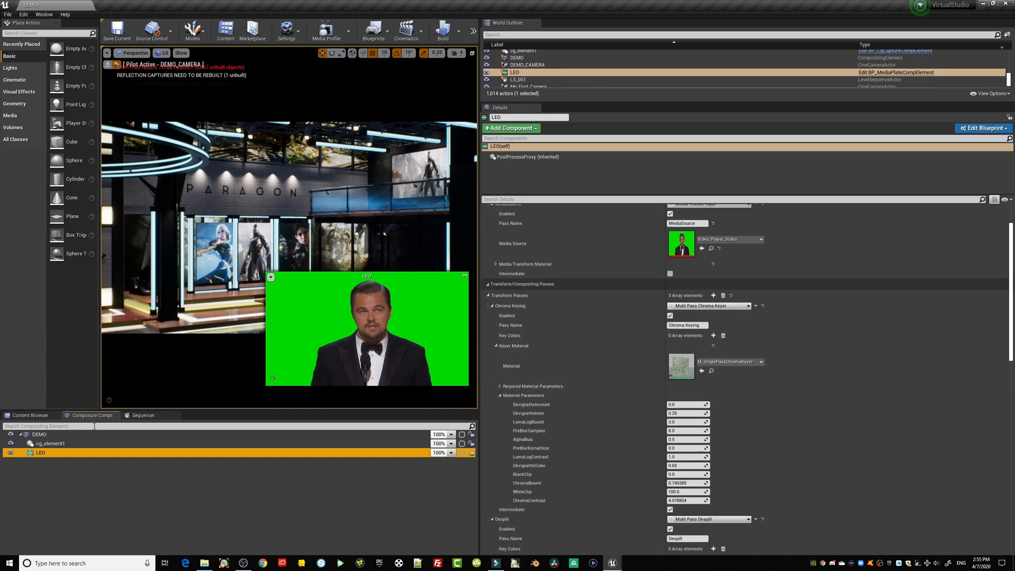
left_click(45, 444)
left_click(42, 453)
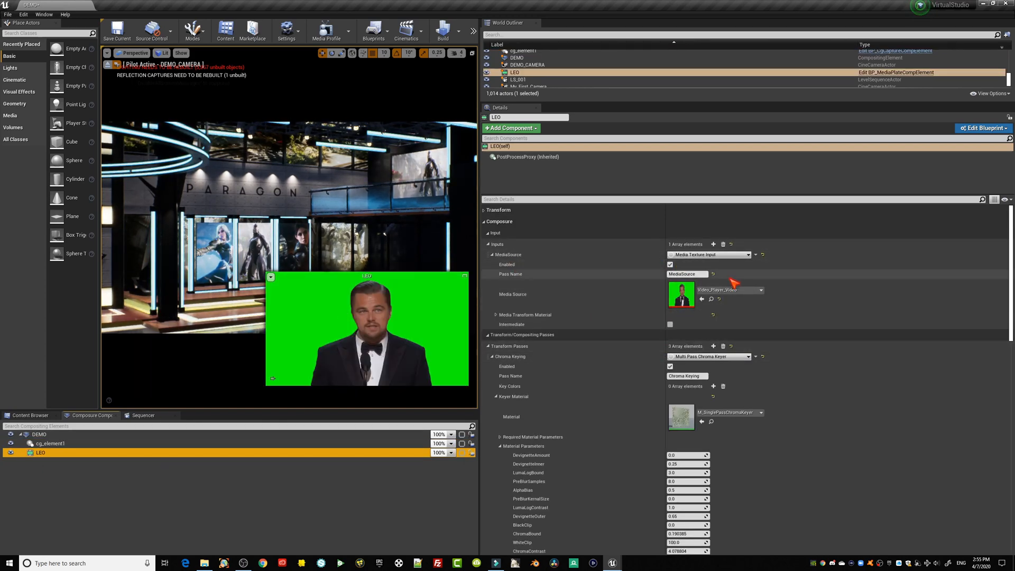
left_click(496, 314)
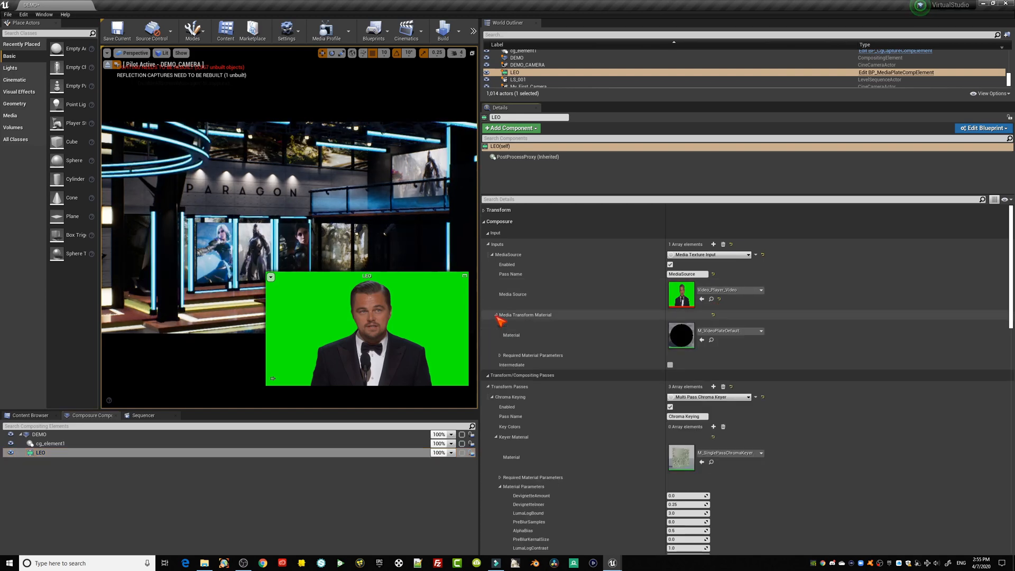
left_click(500, 356)
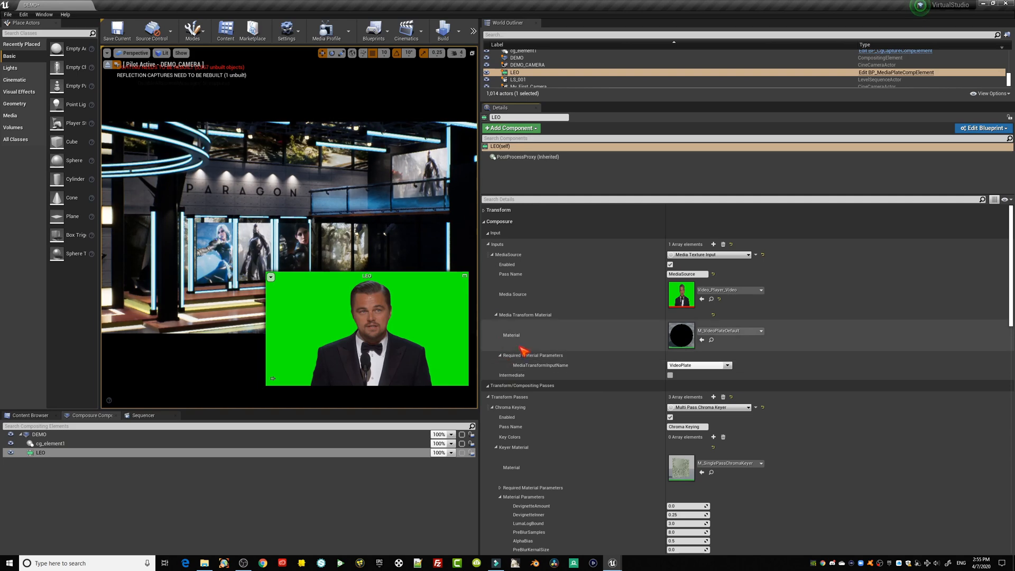
left_click(497, 315)
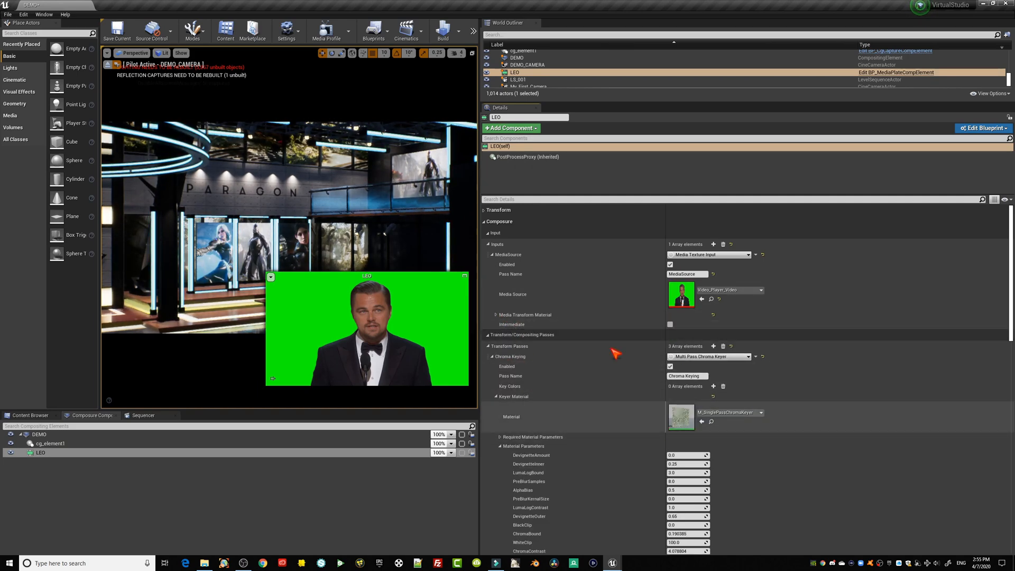
Fold away LEO's MediaSource input and show the required material parameters of the Chroma Keying pass.
left_click(492, 254)
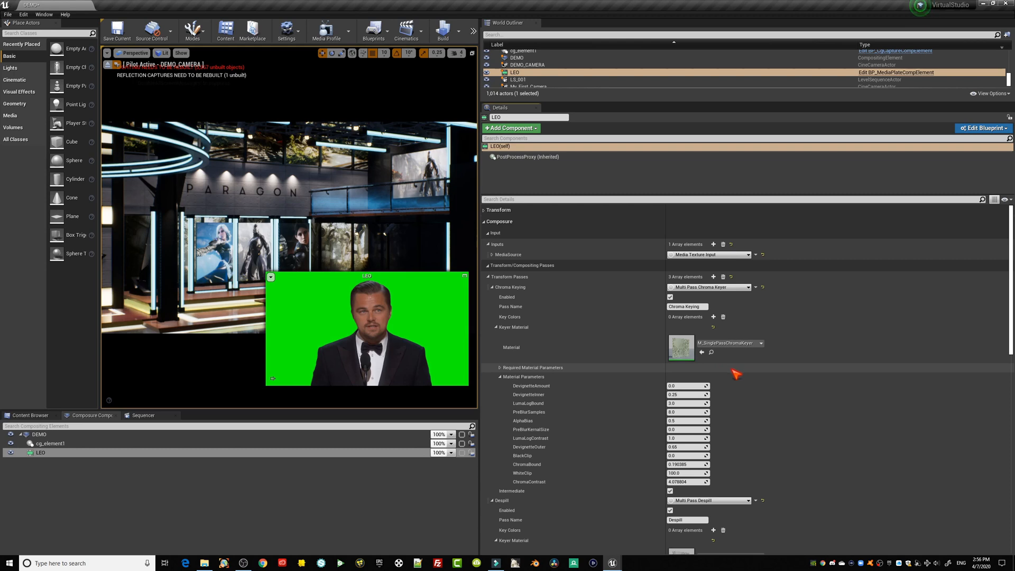
left_click(500, 368)
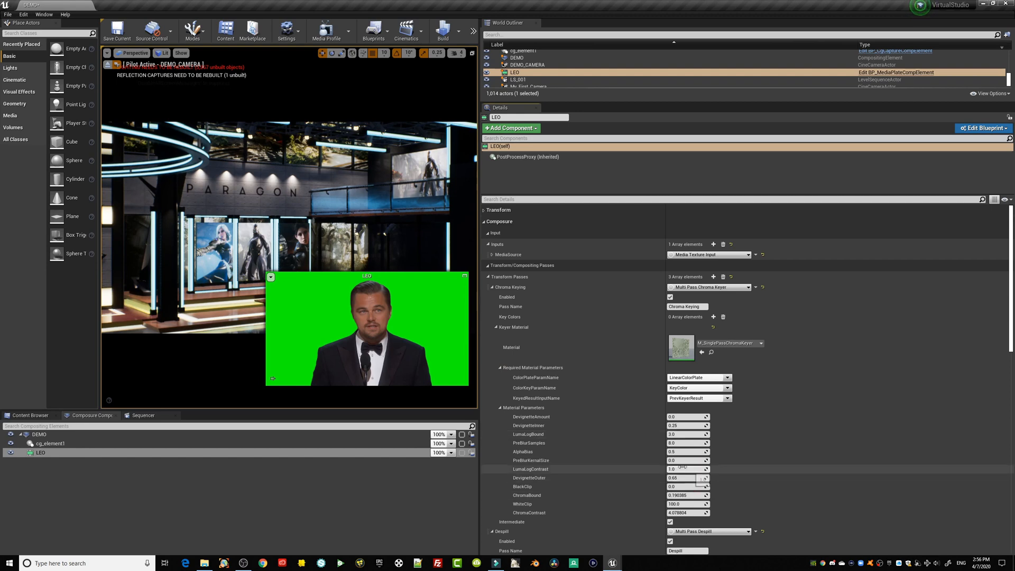
Add a key color to LEO's Chroma Keying pass sampled from the green backdrop, and raise DevignetteOuter to about 0.84.
left_click(500, 368)
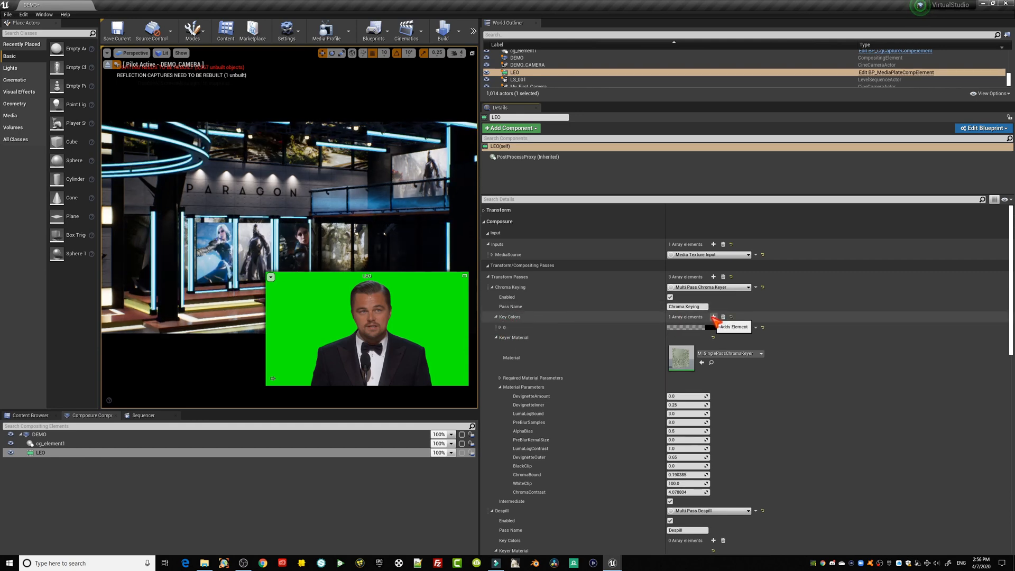
left_click(714, 316)
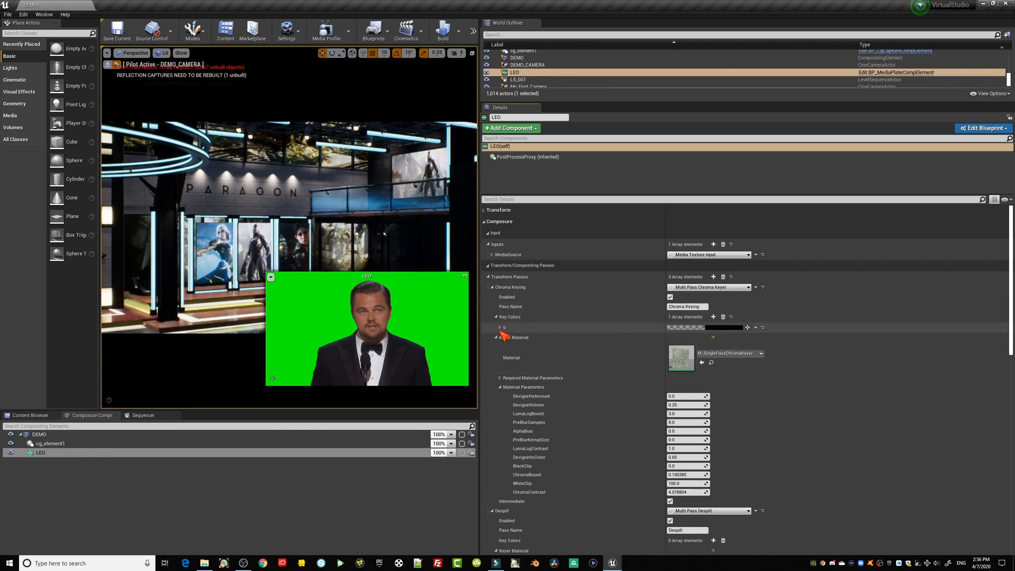
left_click(747, 328)
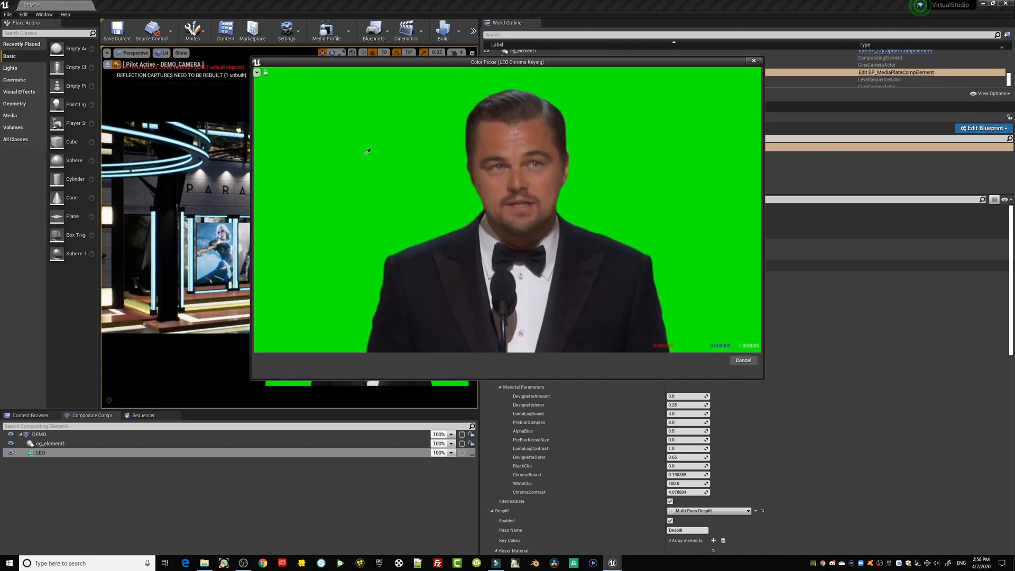
left_click(403, 139)
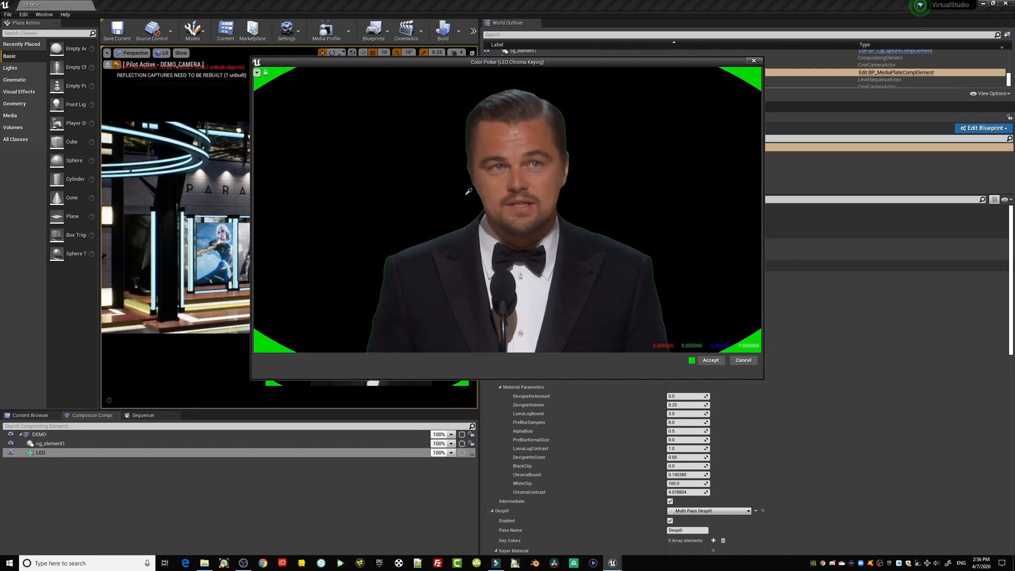
left_click(709, 362)
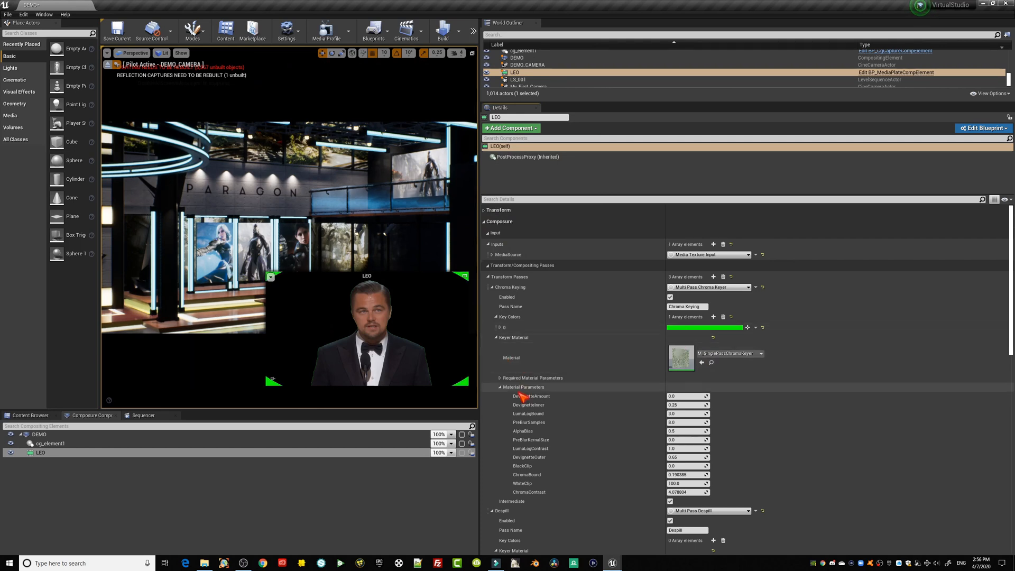
scroll(605, 390, "down", 2)
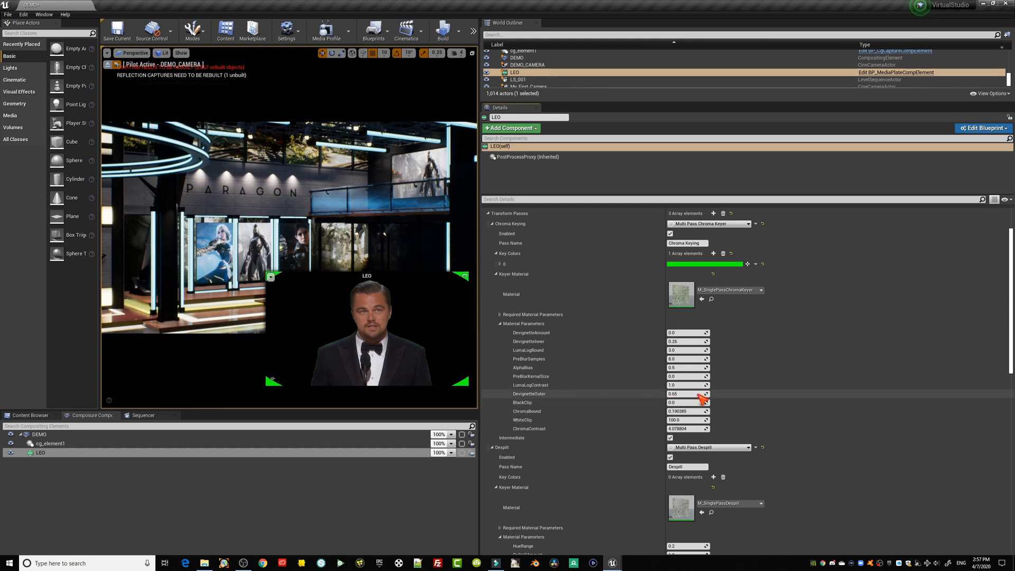
left_click_drag(676, 393, 692, 392)
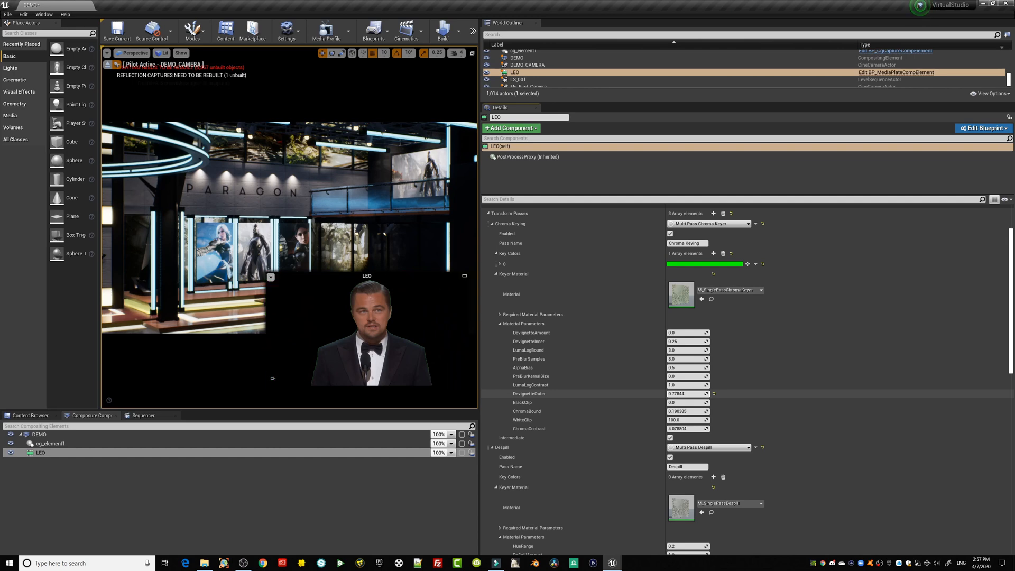
Open LEO's preview in its own window, then resize and position it so the keyer parameters stay accessible.
left_click(464, 276)
left_click_drag(589, 136, 384, 59)
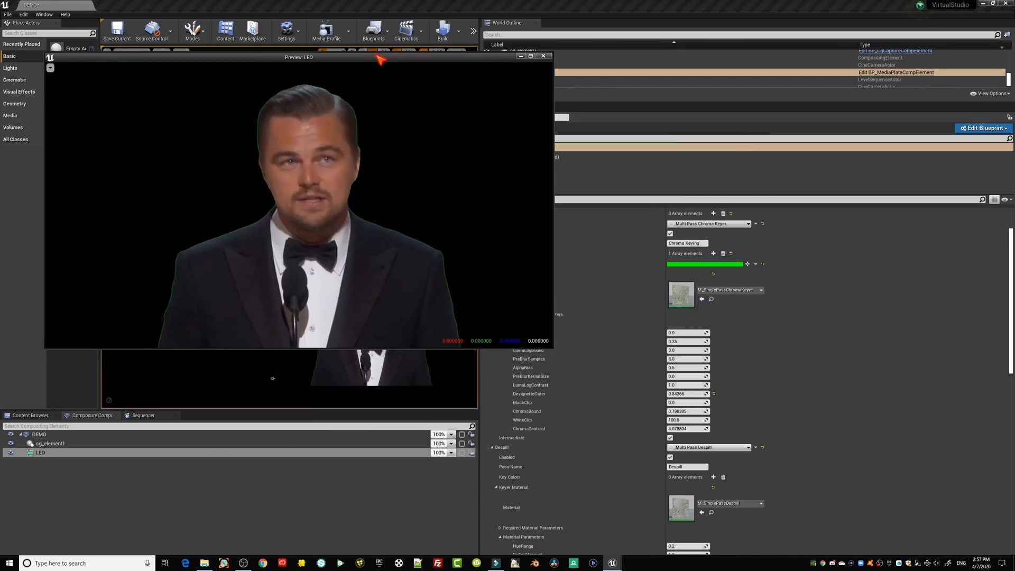
left_click_drag(557, 348, 691, 431)
left_click_drag(545, 47, 455, 36)
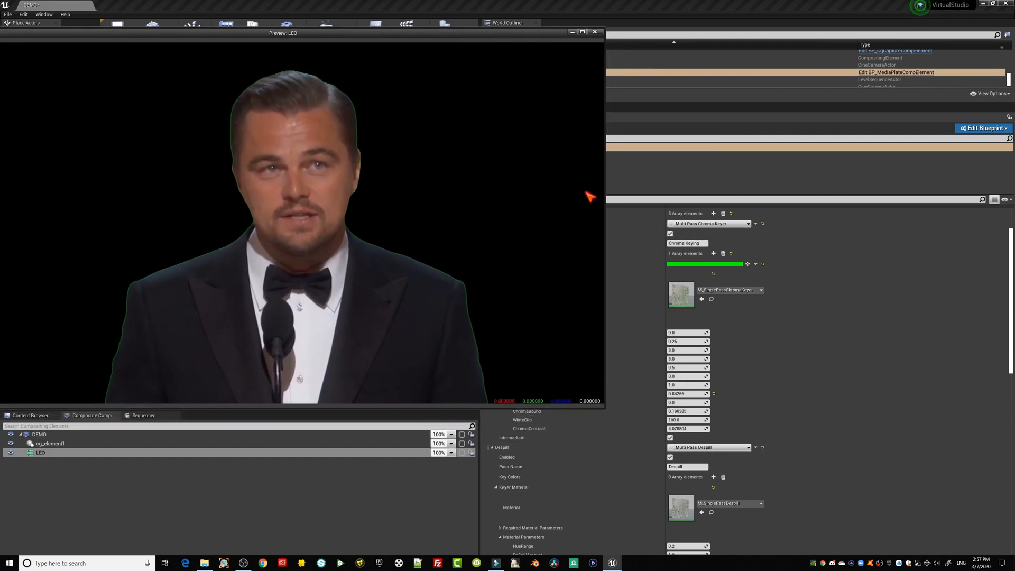
left_click_drag(608, 409, 472, 334)
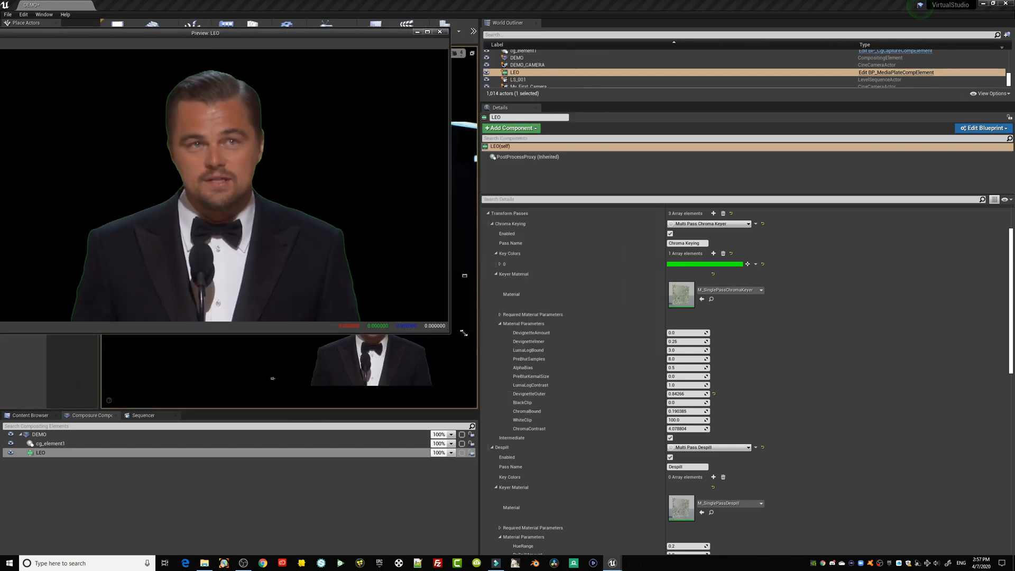
left_click_drag(302, 42, 334, 27)
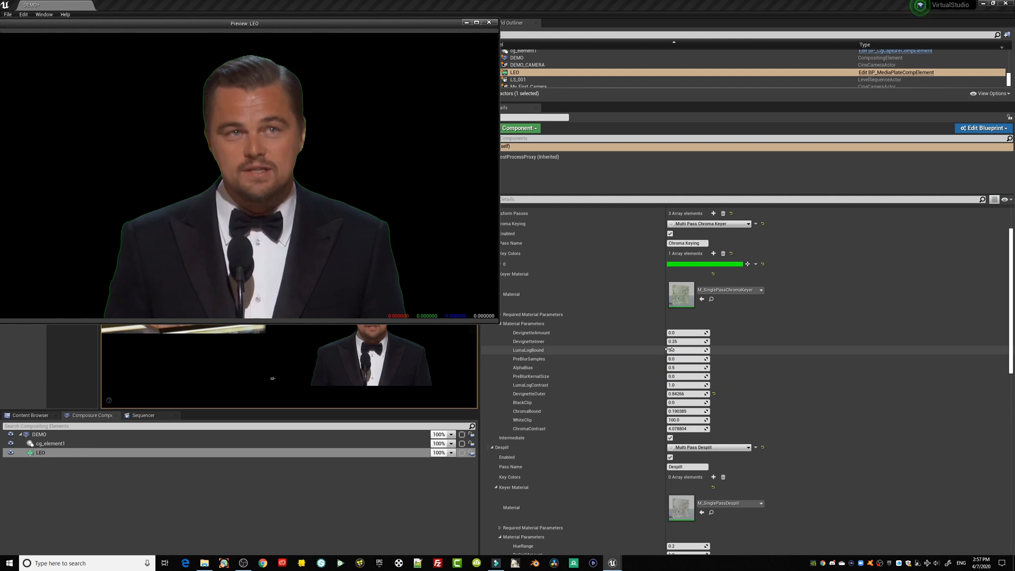
Set the Chroma Keying pass's DevignetteInner to about 0.18 and its pre-blur kernel size to about 11.3.
left_click_drag(670, 341, 693, 341)
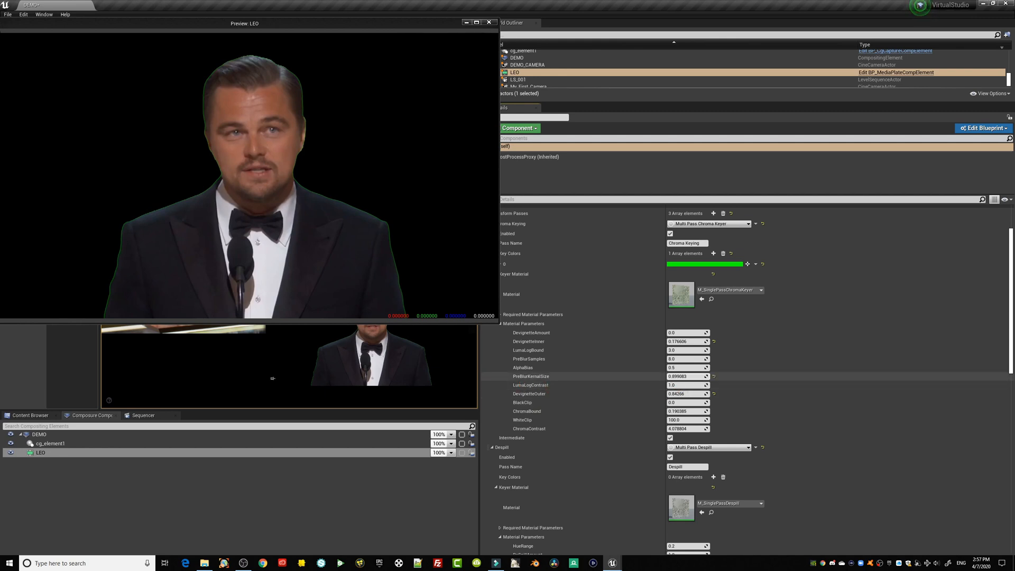
mouse_move(686, 376)
left_mouse_down()
mouse_move(667, 376)
mouse_move(681, 376)
left_mouse_up()
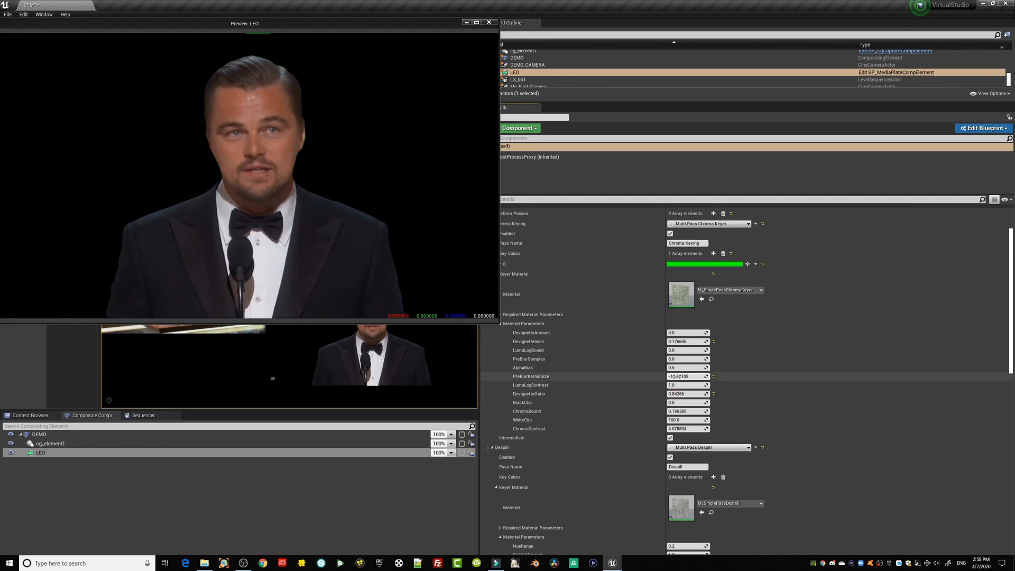
left_click_drag(678, 376, 677, 376)
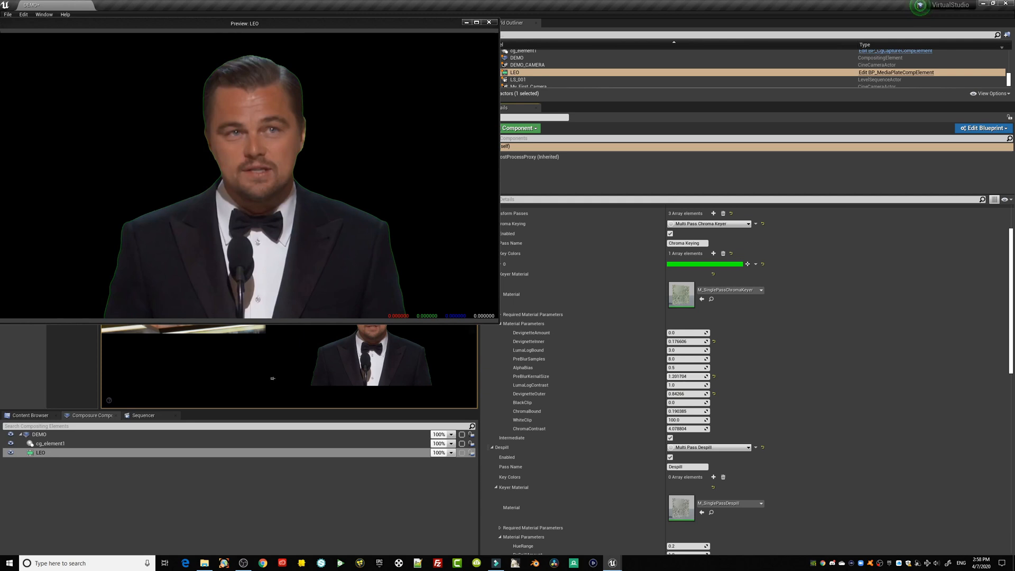
left_click_drag(686, 376, 677, 376)
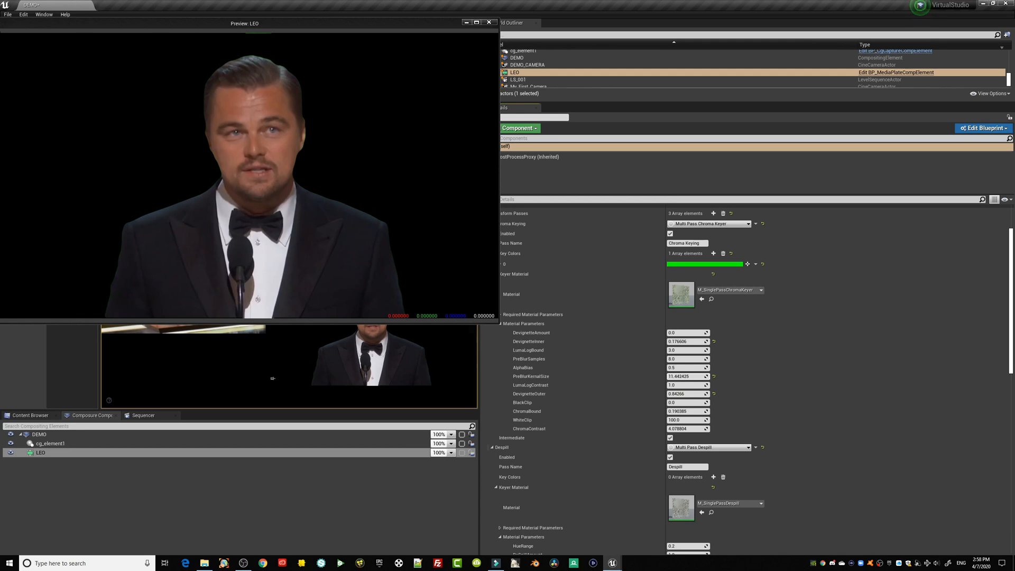
left_click_drag(413, 25, 365, 32)
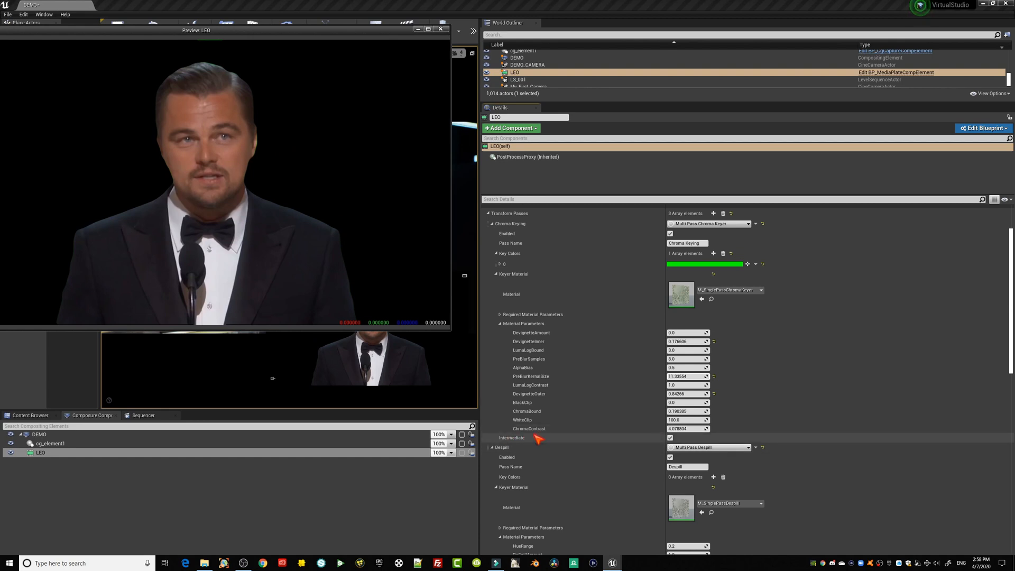
Collapse the settings of the Chroma Keying, Despill and Erode passes in LEO's details.
left_click(501, 324)
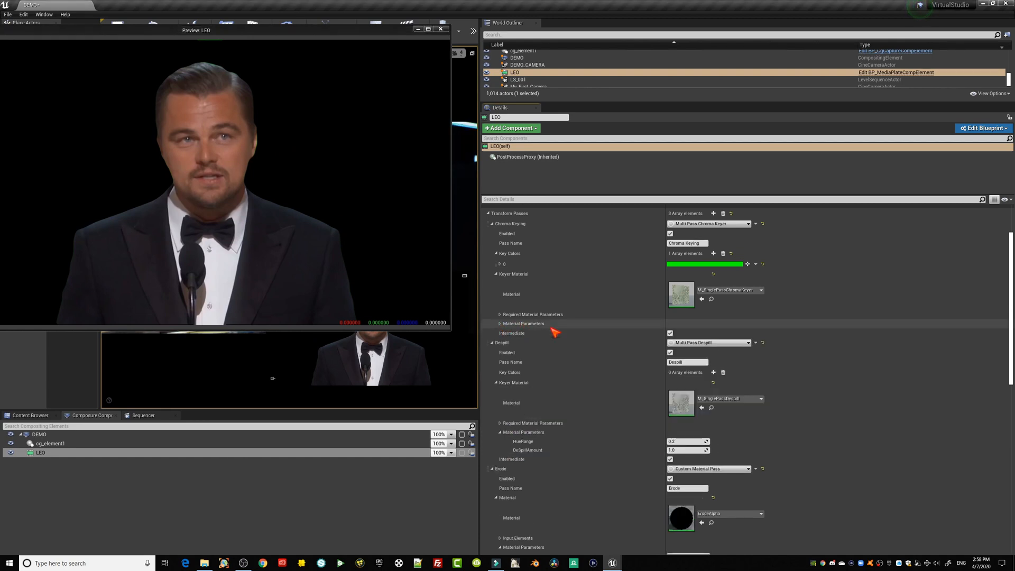
left_click(496, 274)
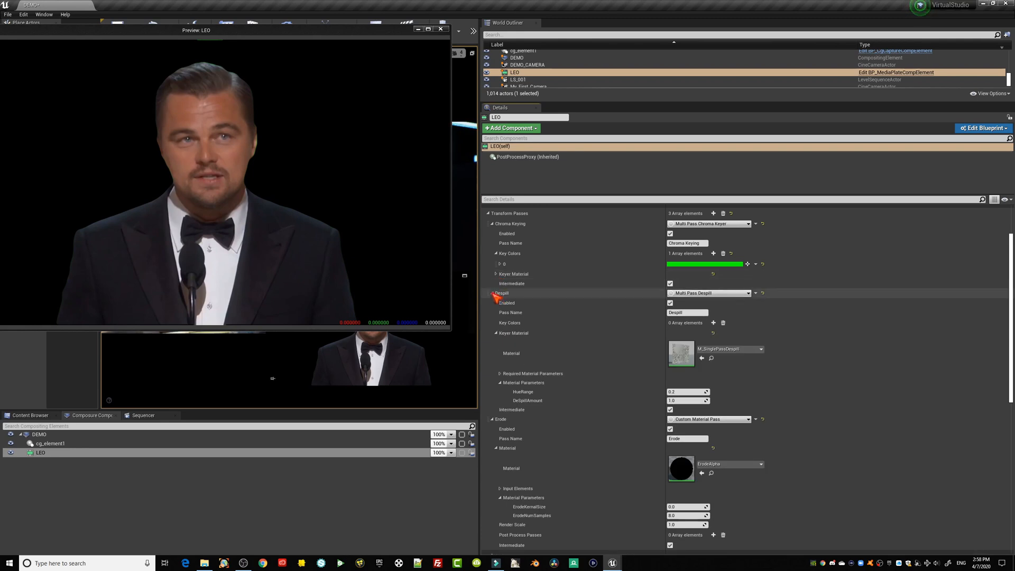
left_click(493, 293)
left_click(492, 303)
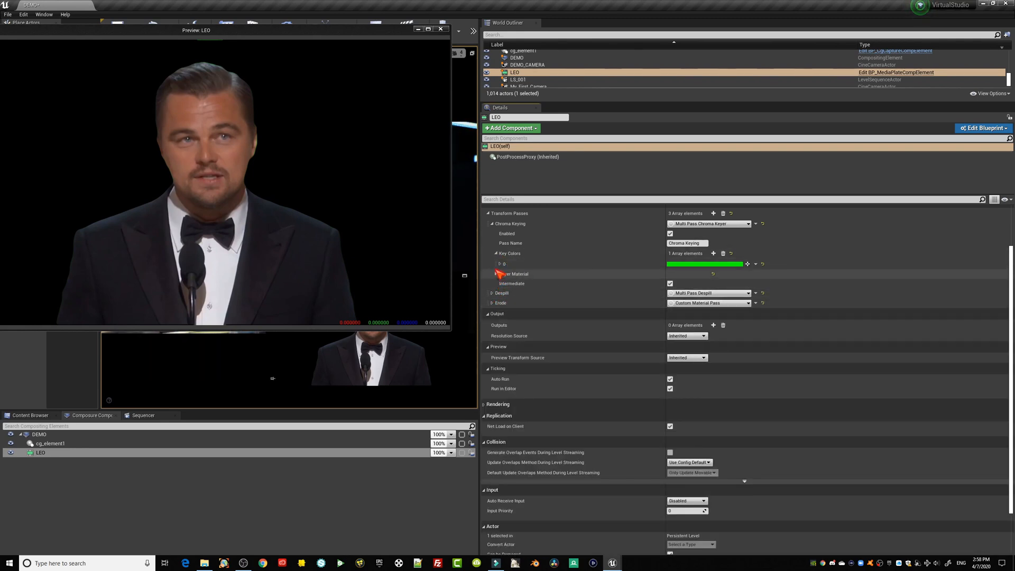
left_click(492, 224)
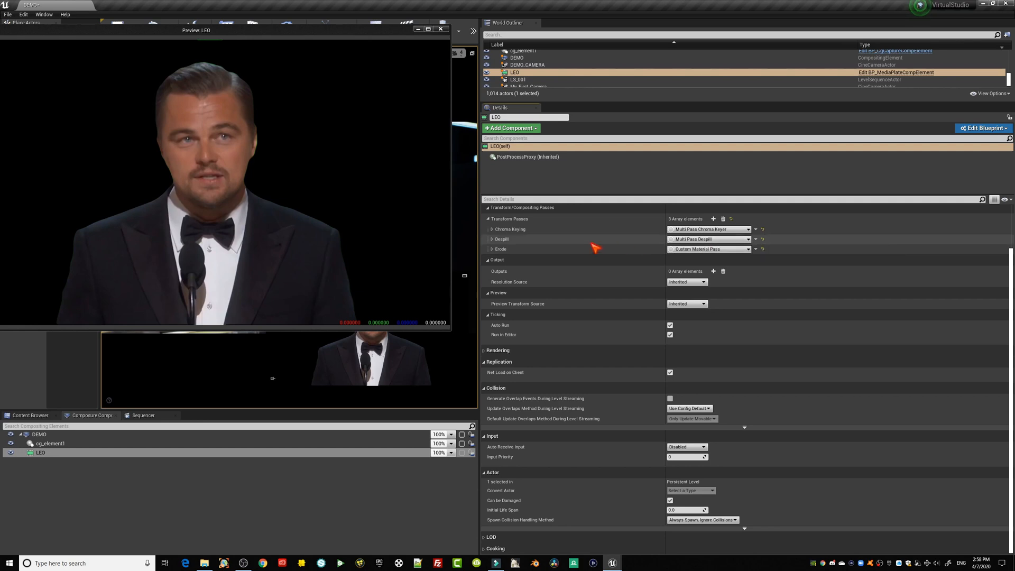
Review the Despill pass's parameters, and increase the Erode pass's erode kernel size to tighten the matte edge.
left_click(493, 240)
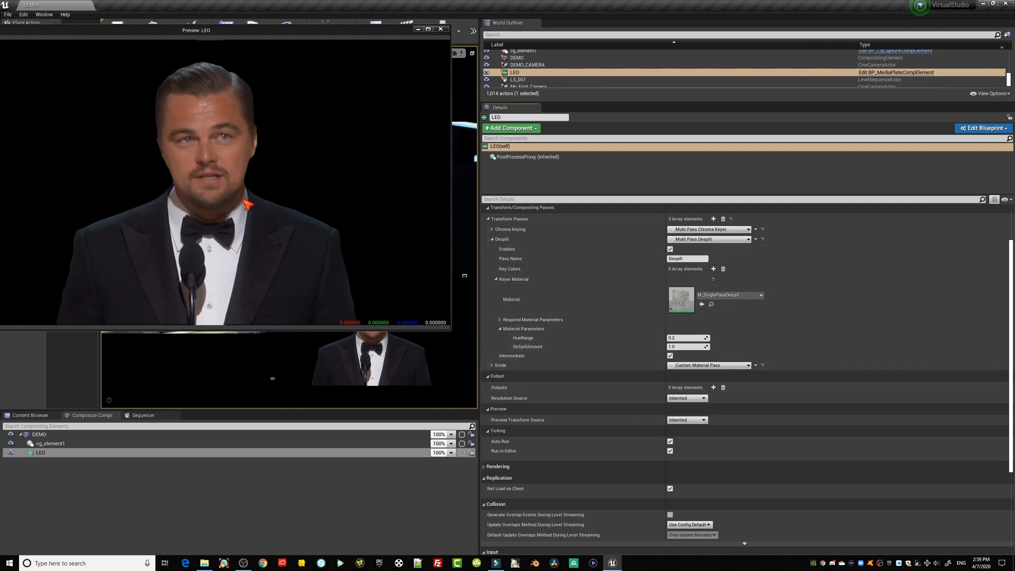
left_click(492, 239)
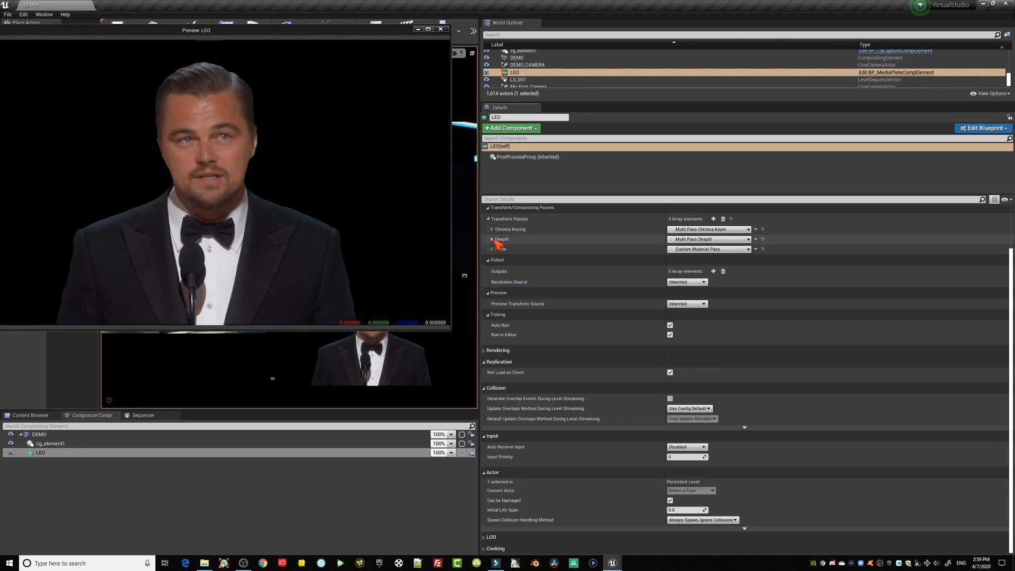
left_click(493, 250)
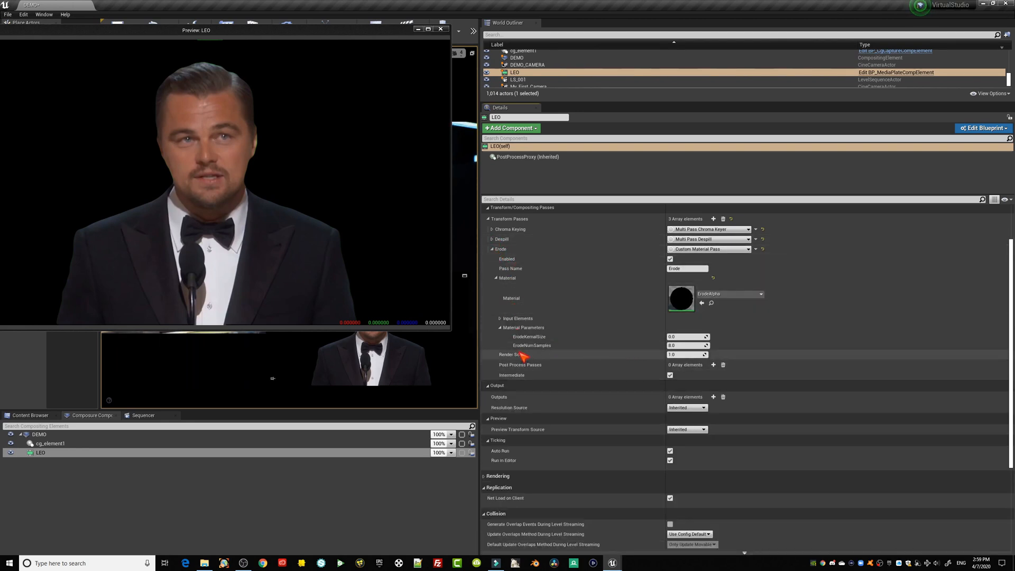
mouse_move(675, 337)
left_mouse_down()
mouse_move(637, 337)
mouse_move(665, 337)
left_mouse_up()
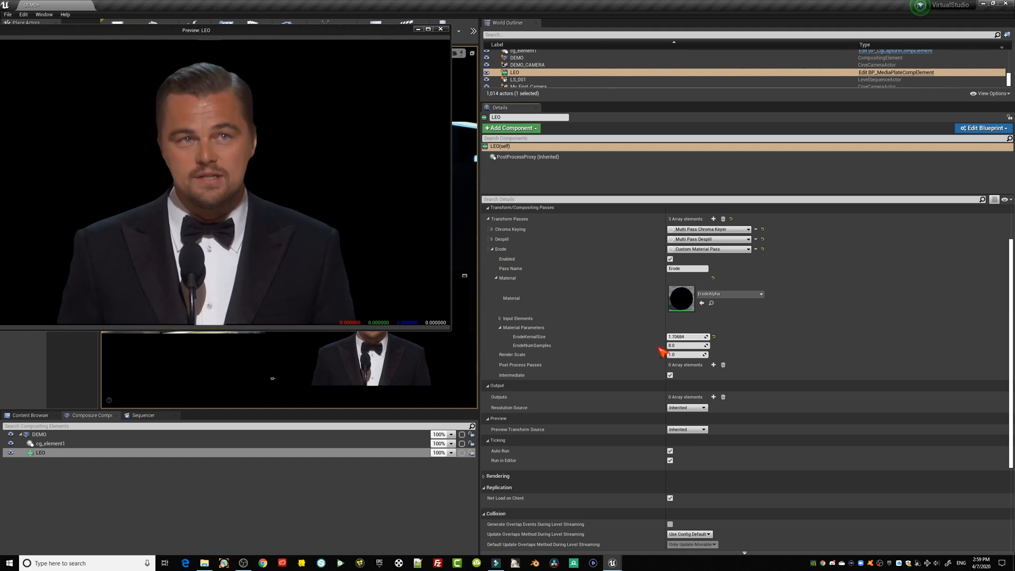
left_click(493, 249)
scroll(841, 374, "up", 3)
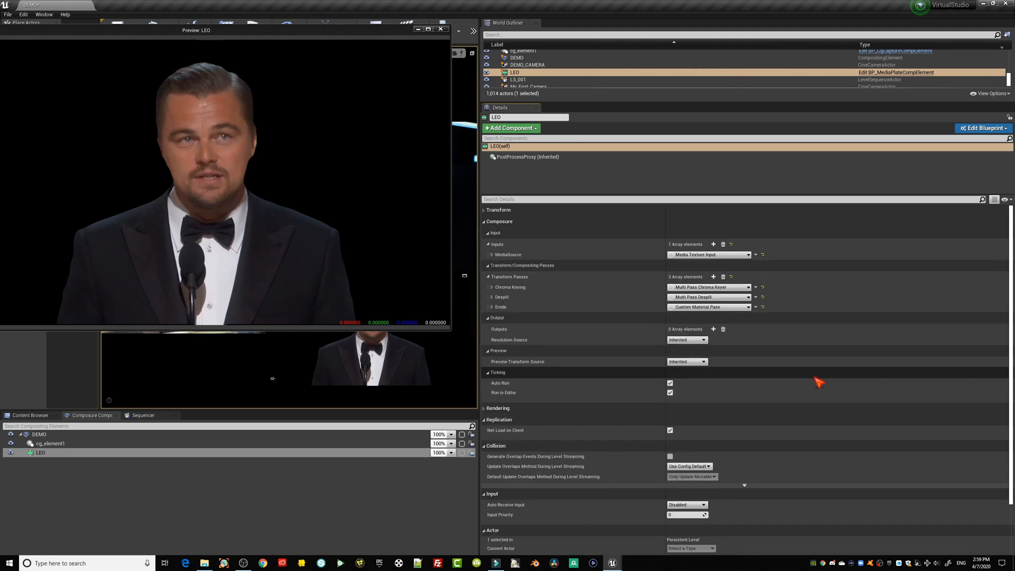
Inspect the node graph of the M_SinglePassChromaKeyer material used by the Chroma Keying pass, and close its editor.
left_click(492, 287)
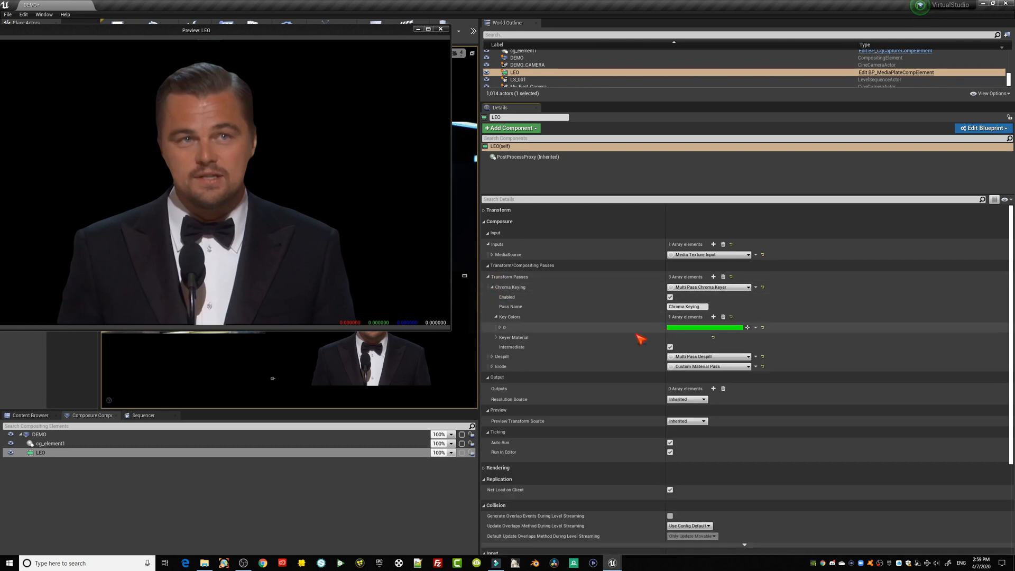
left_click(497, 338)
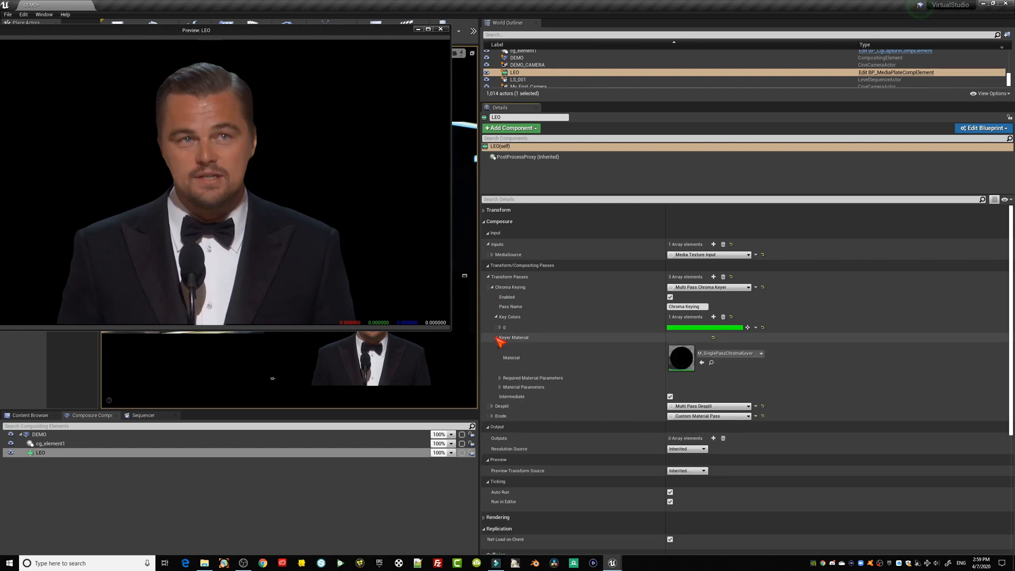
double_click(680, 359)
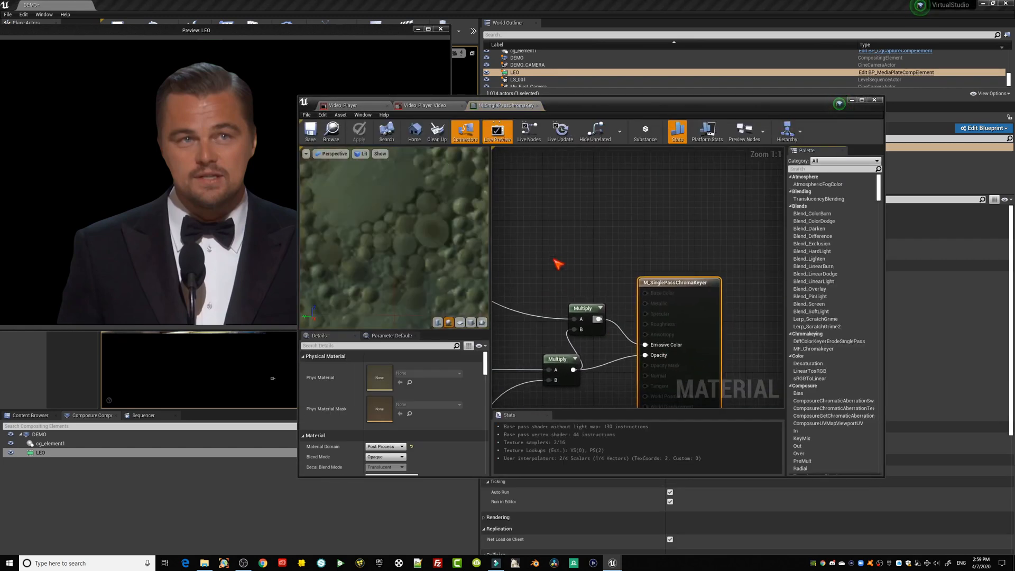
scroll(662, 249, "down", 10)
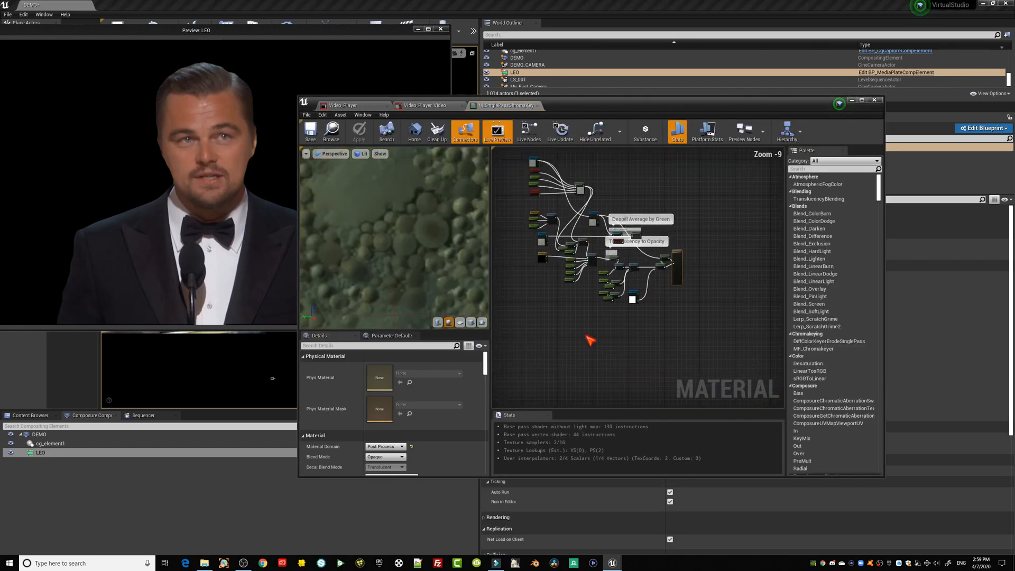
scroll(532, 256, "up", 5)
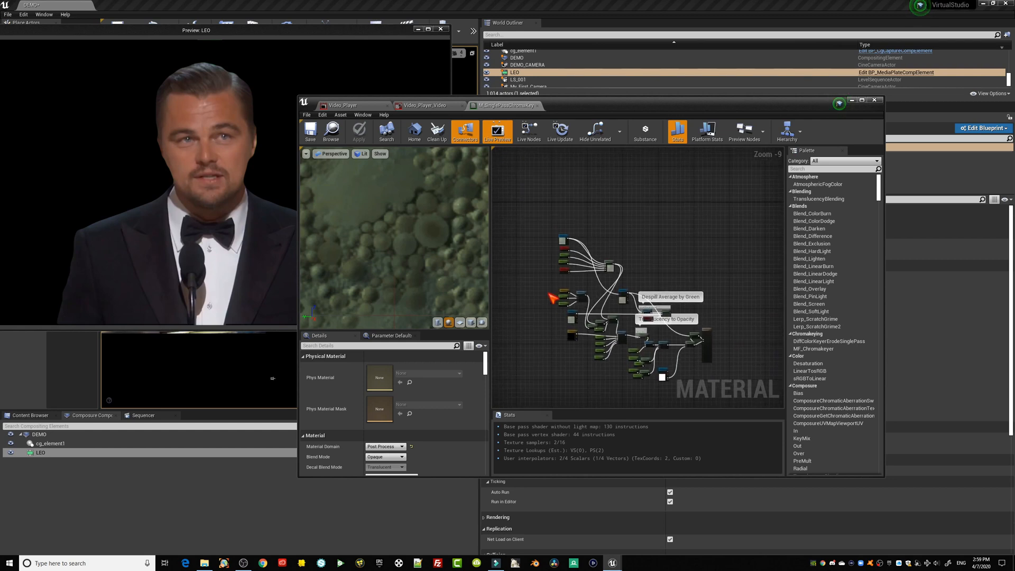
left_click(591, 224)
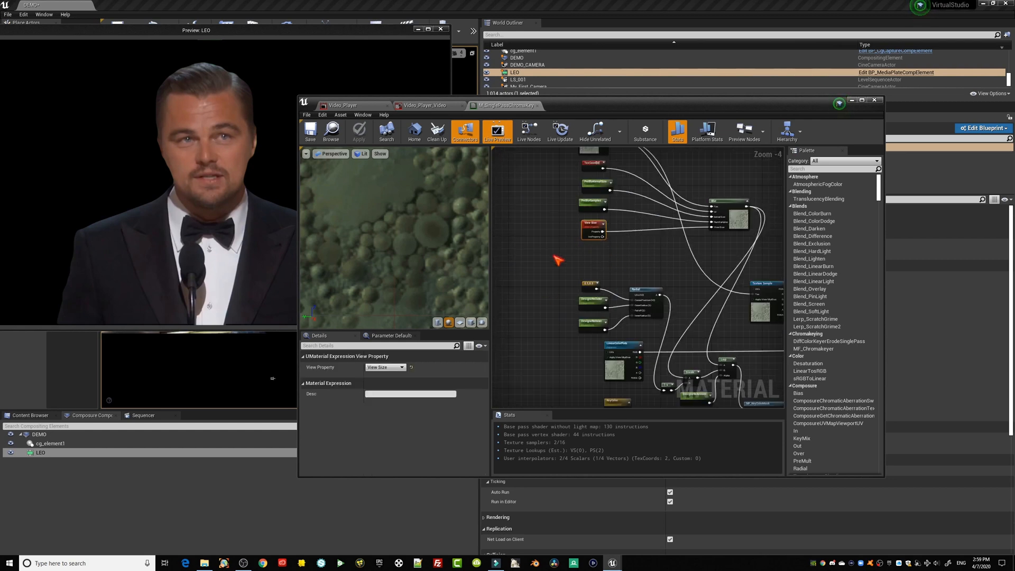
scroll(656, 285, "down", 3)
left_click(707, 258)
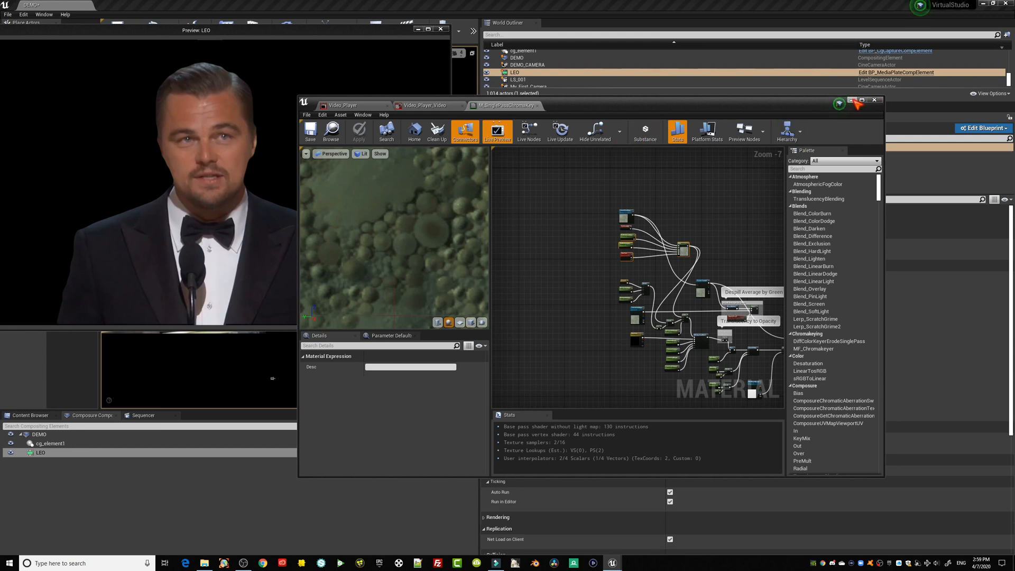
left_click(874, 100)
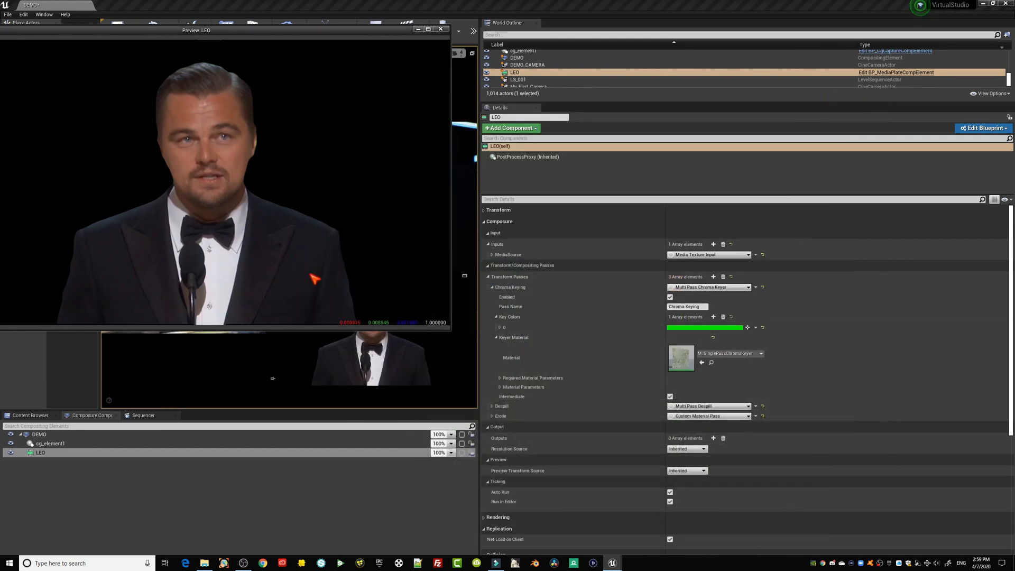
Collapse the Transform Passes list and the Composure section in LEO's details.
left_click(489, 277)
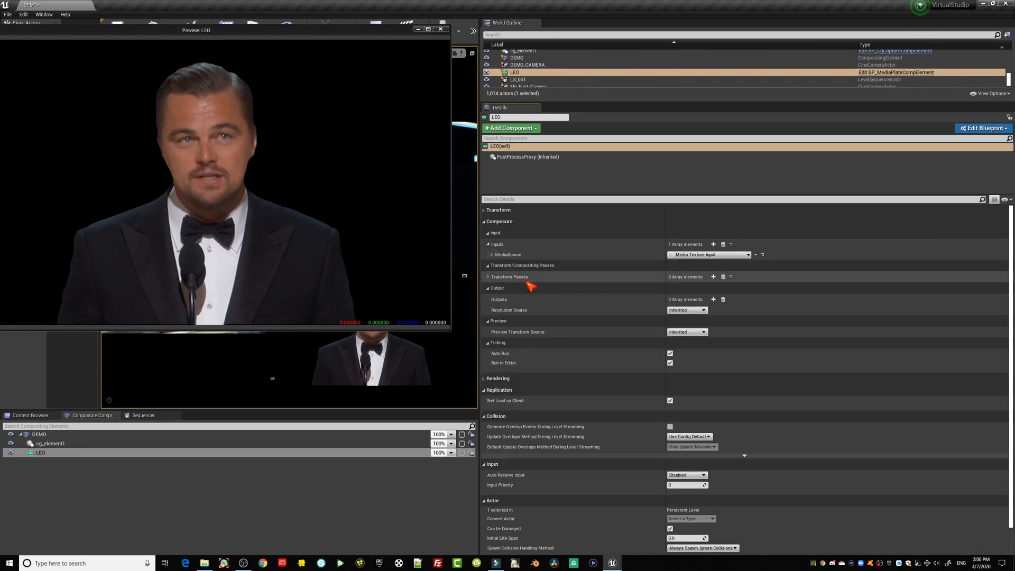
left_click(486, 222)
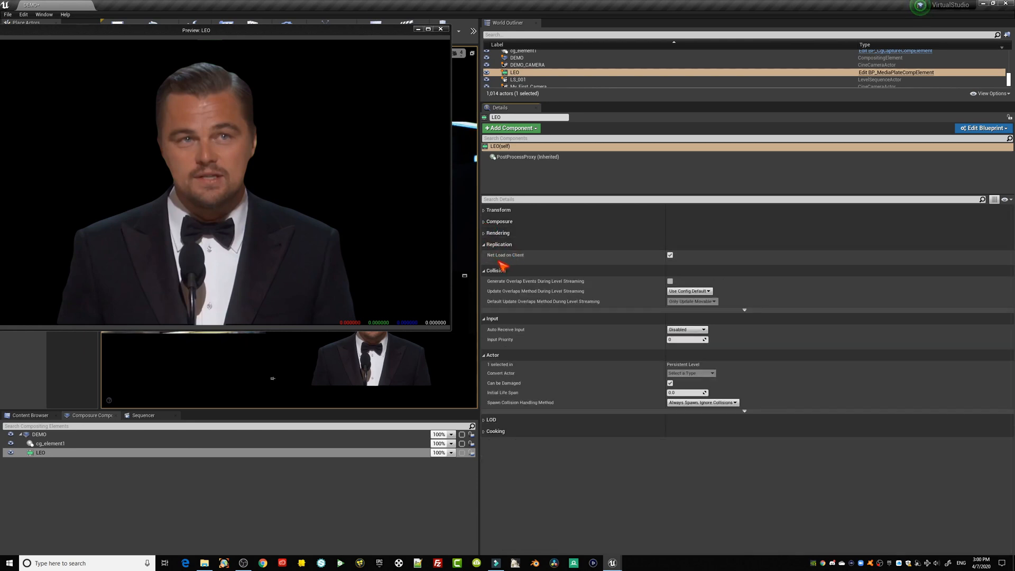
Expand the Composure section and its Transform Passes list in LEO's details, and close LEO's preview window.
left_click(486, 233)
left_click(490, 222)
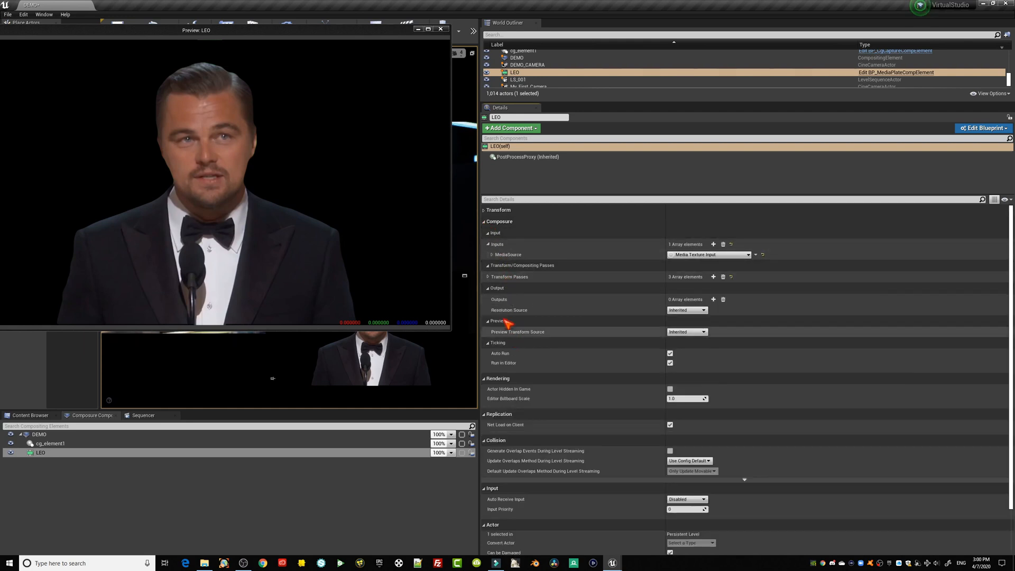
left_click(495, 276)
left_click(492, 287)
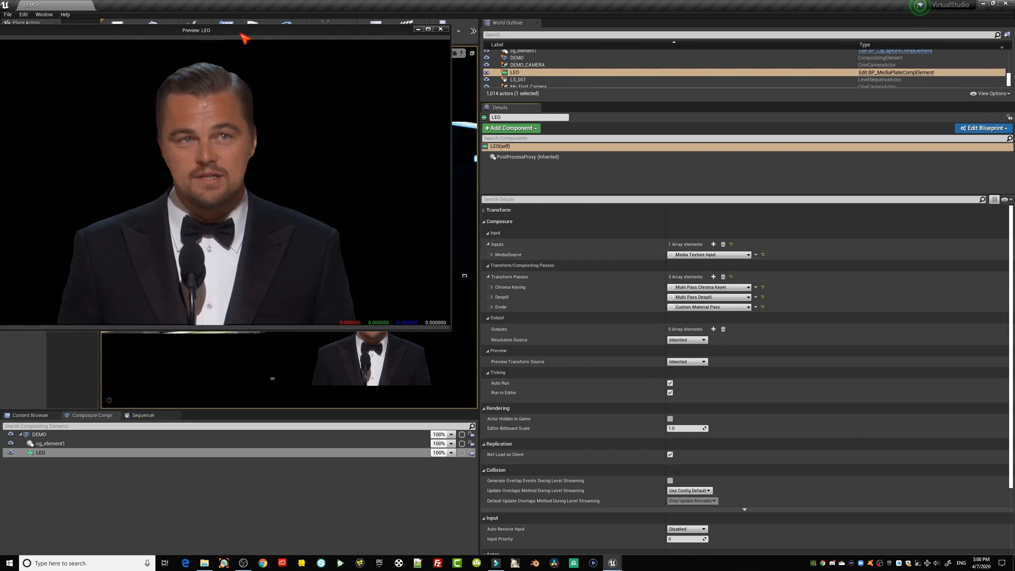
left_click_drag(243, 36, 388, 81)
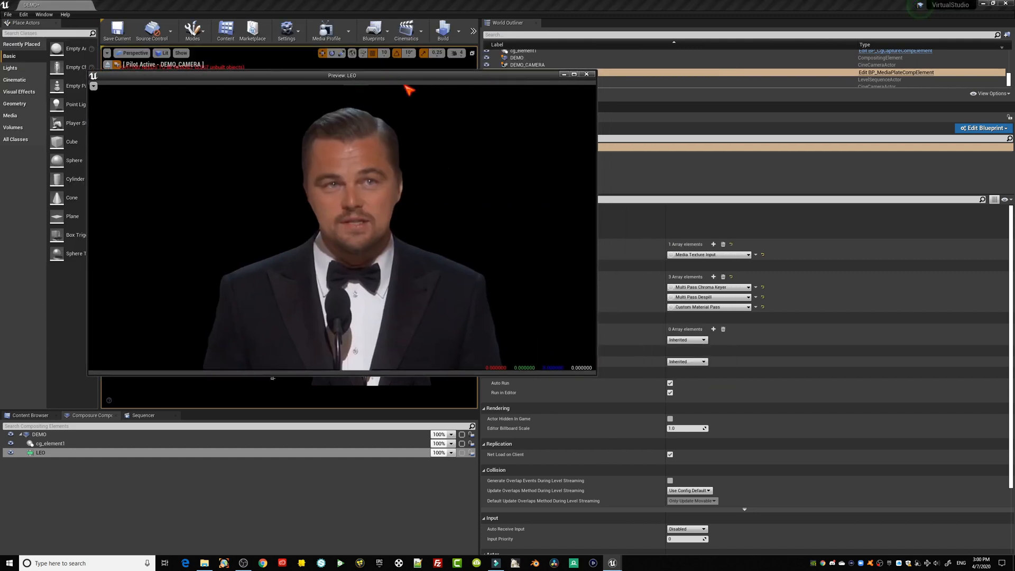
left_click(588, 74)
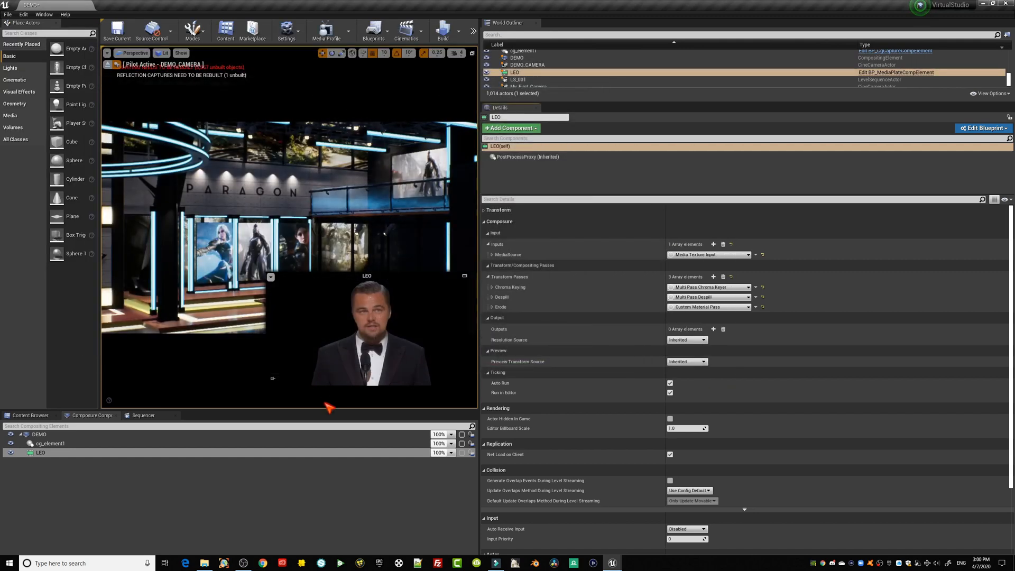
Compare the previews of the cg_element1 and LEO layers with that of their parent comp DEMO.
left_click(50, 444)
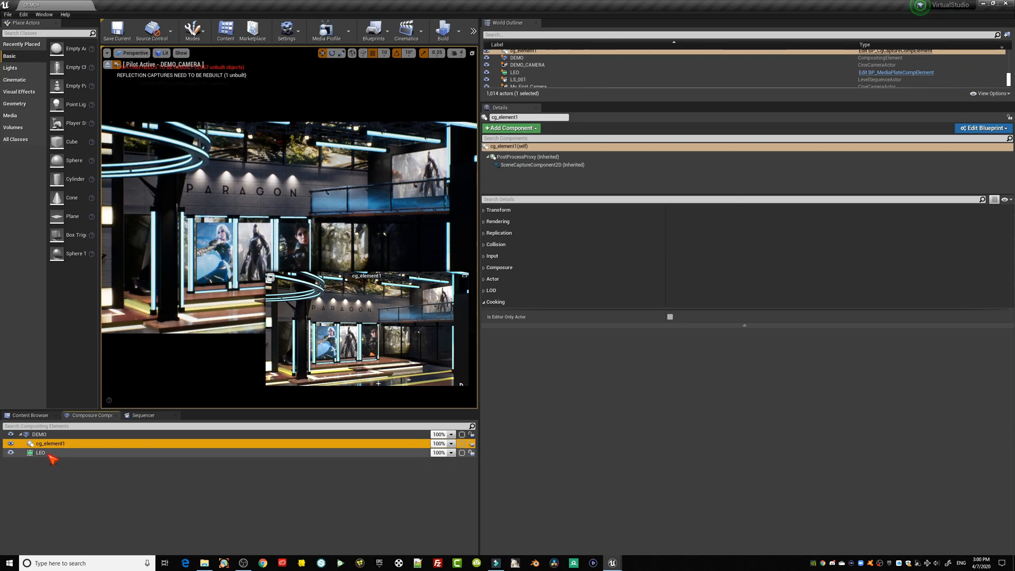
left_click(51, 452)
left_click(48, 435)
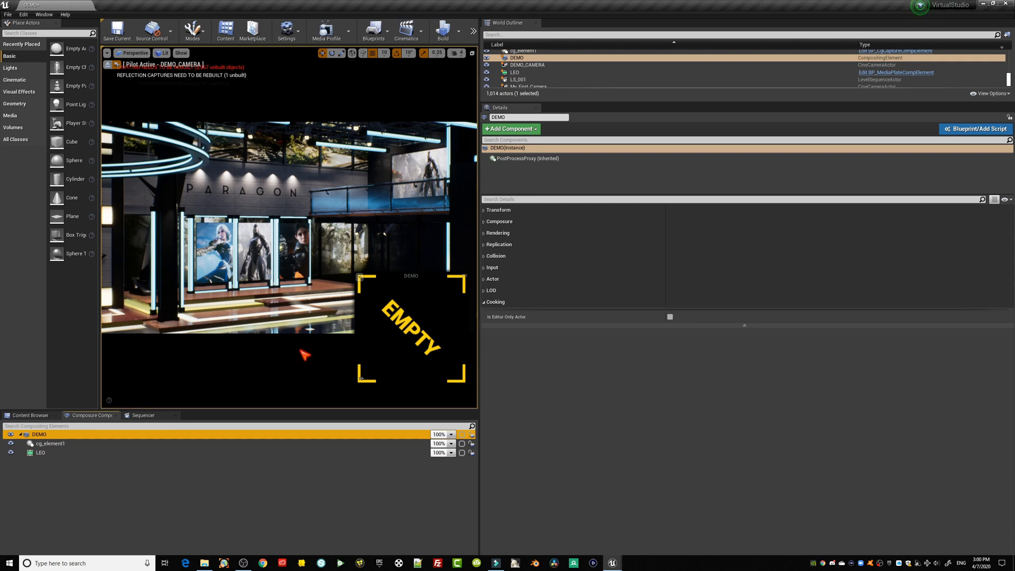
left_click(63, 445)
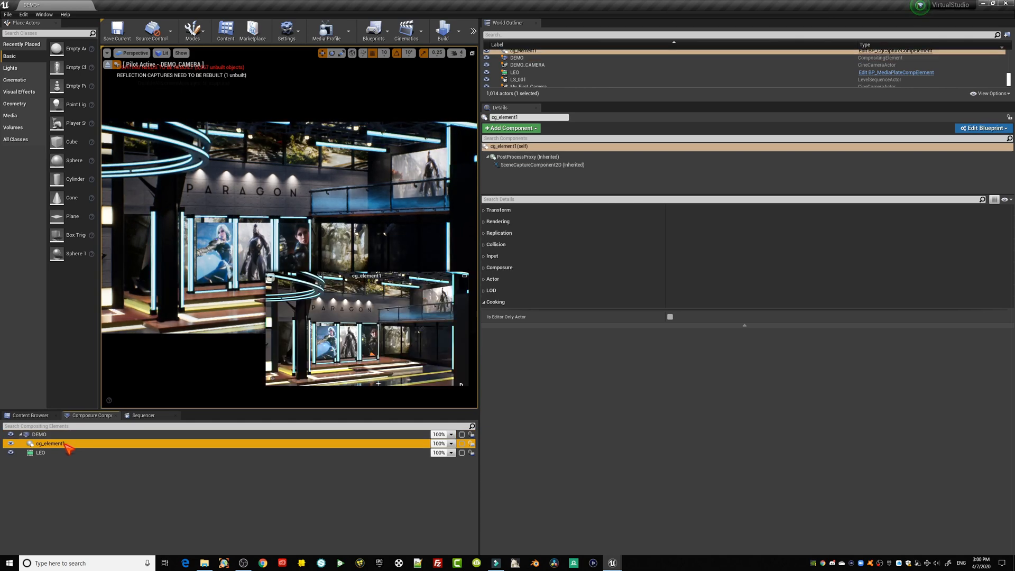
left_click(45, 453)
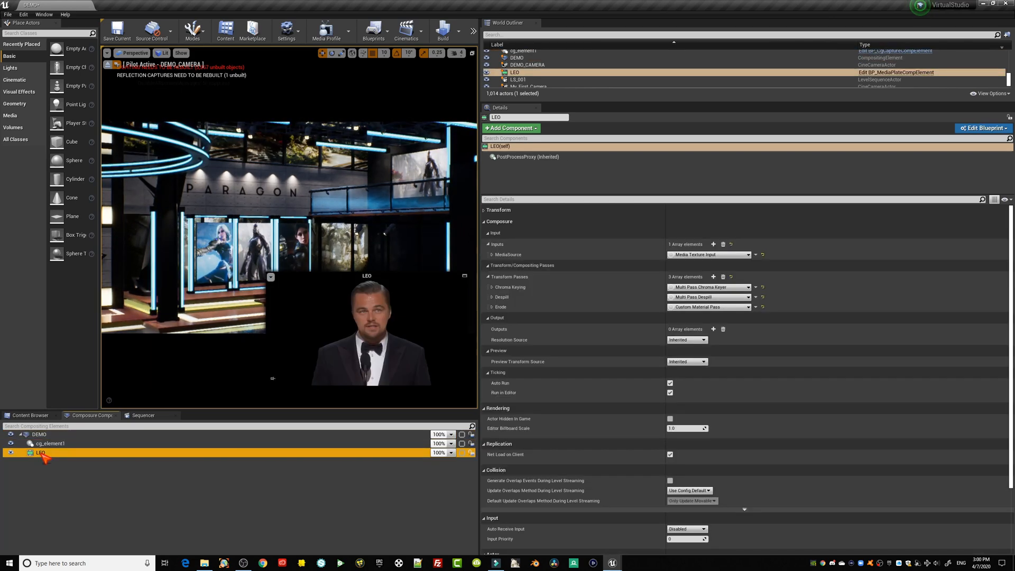
left_click(49, 443)
left_click(43, 435)
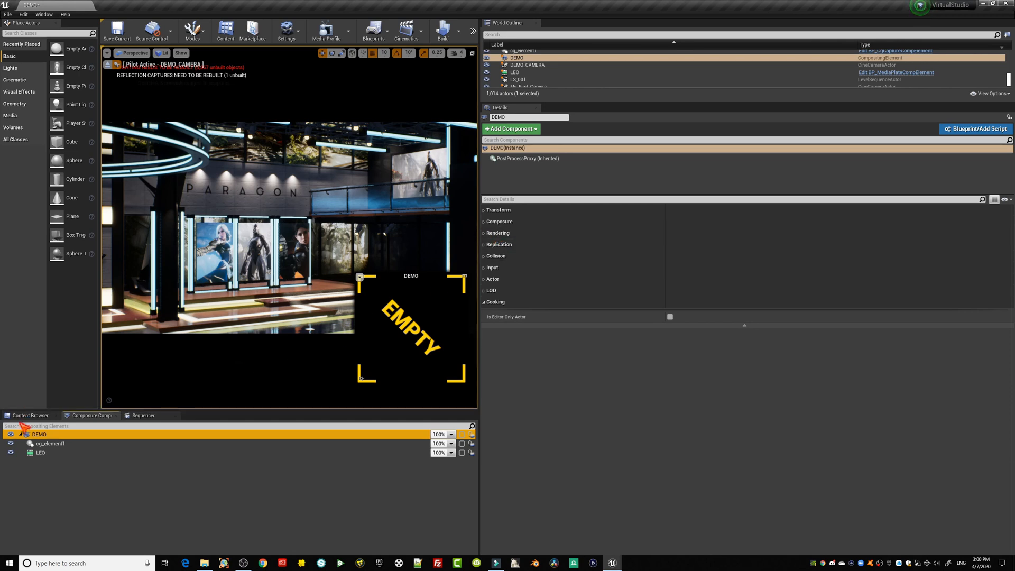
left_click(61, 445)
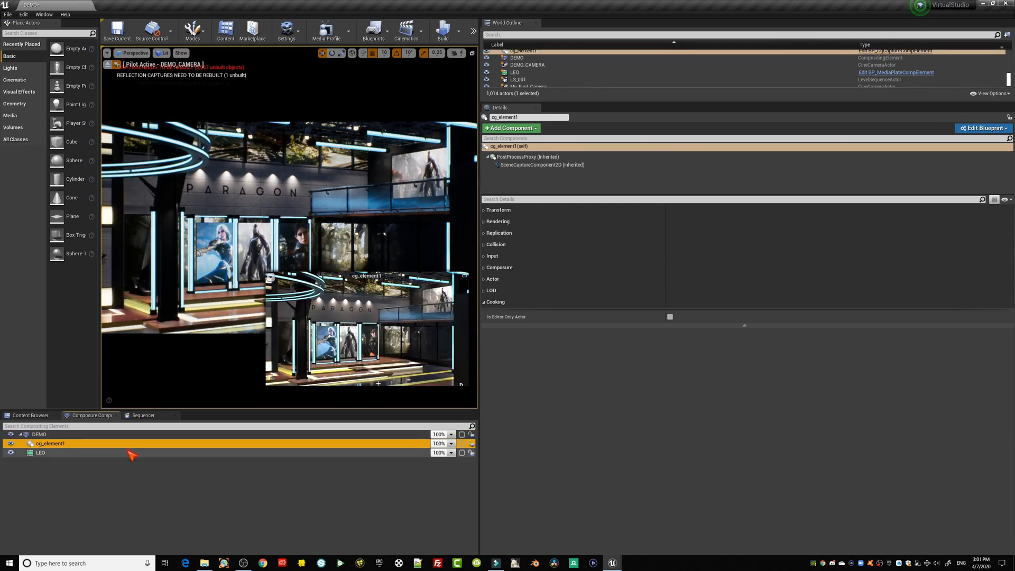
left_click(45, 453)
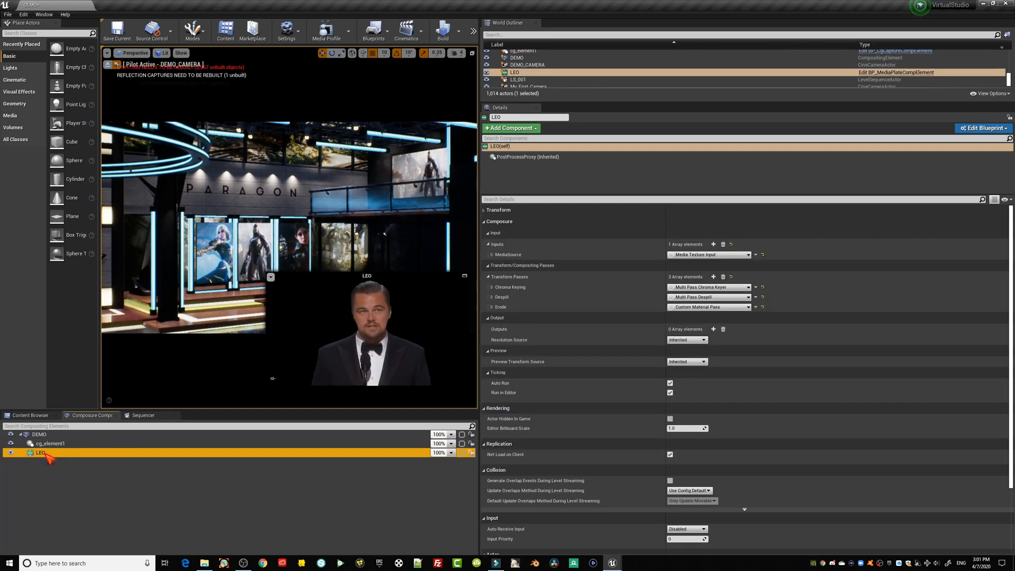
left_click(53, 443)
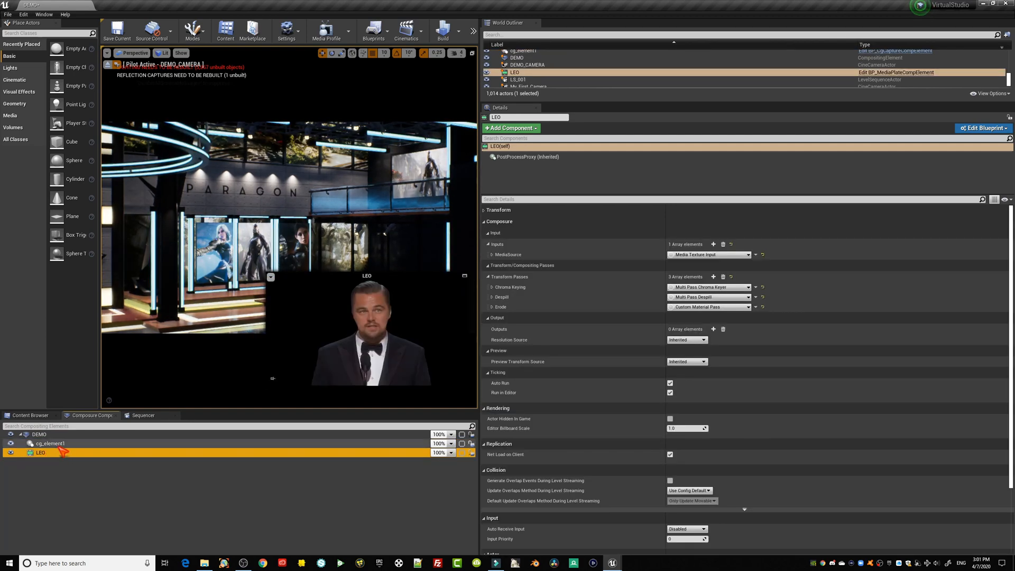
Select the DEMO comp and expand its Composure input, transform pass and output settings.
key("Up")
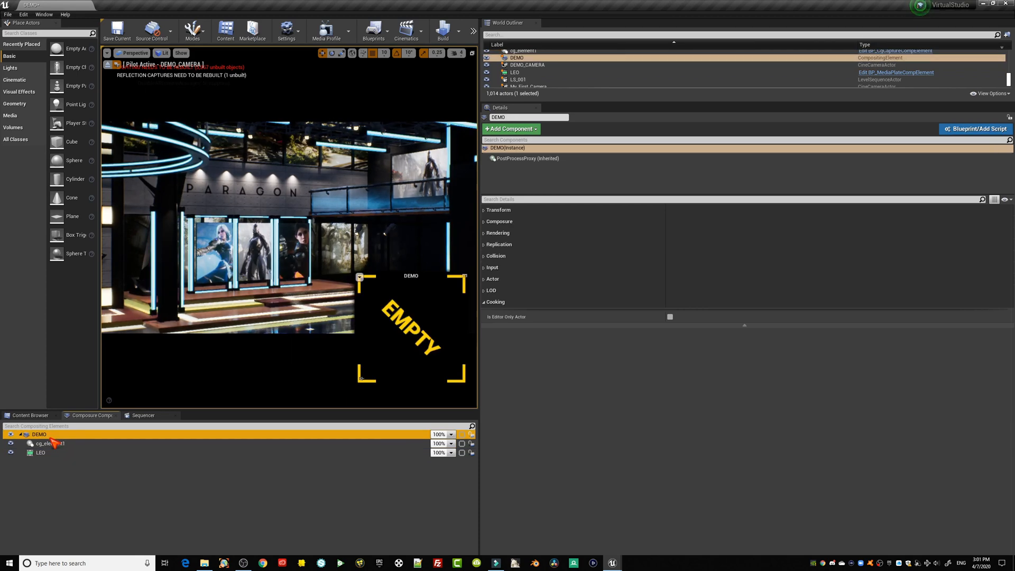
left_click(485, 222)
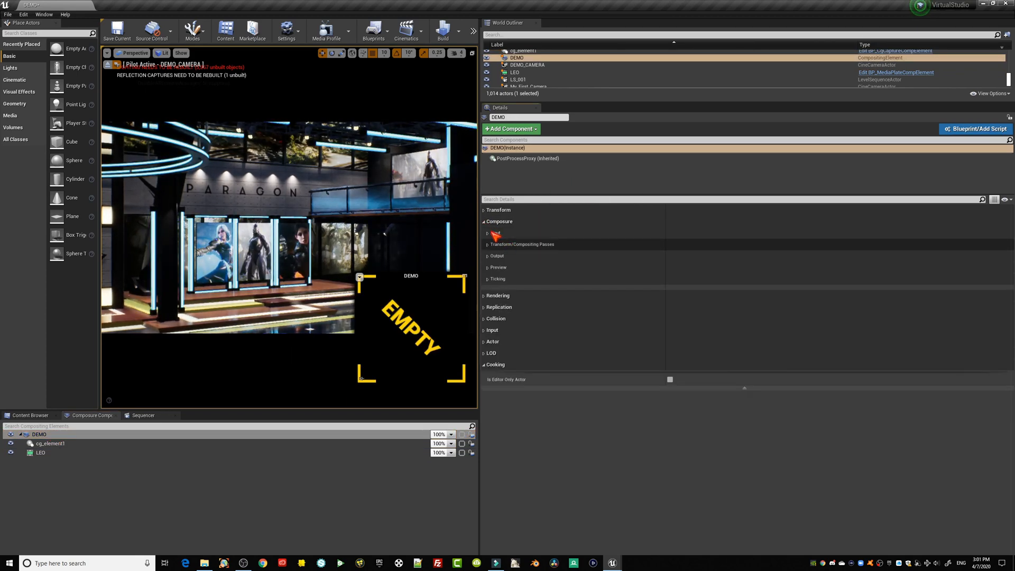
left_click(488, 233)
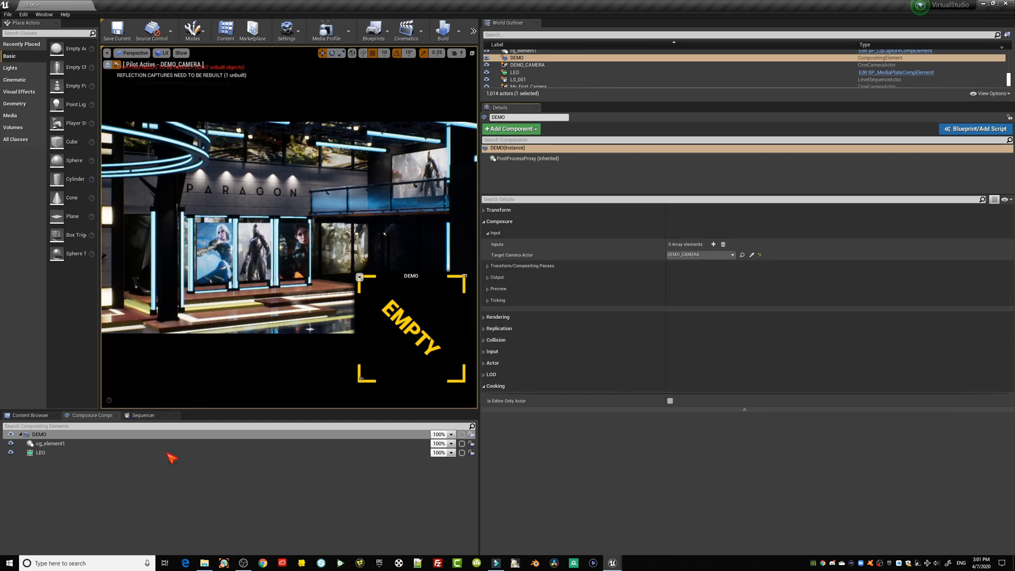
left_click(55, 438)
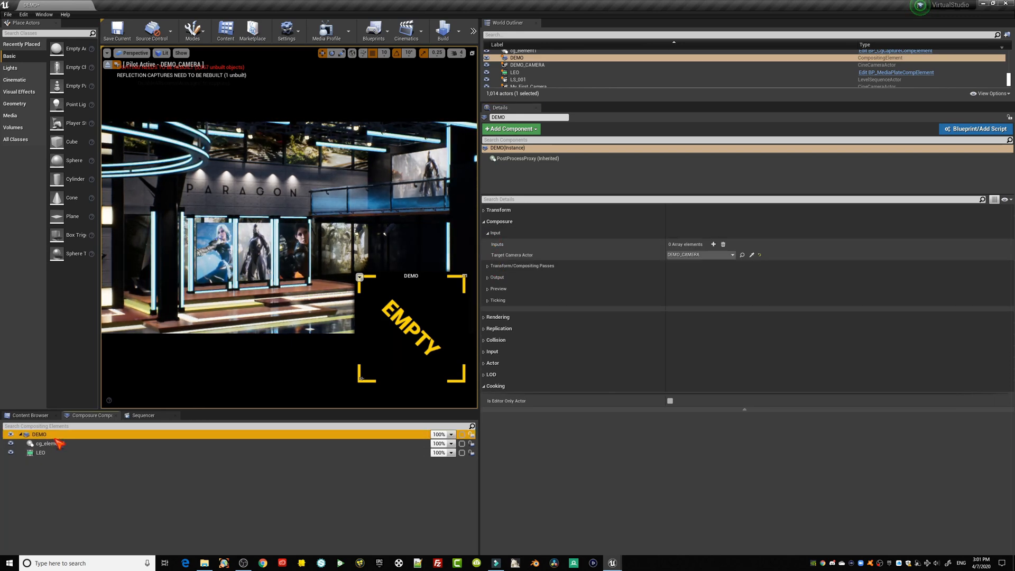
left_click(53, 444)
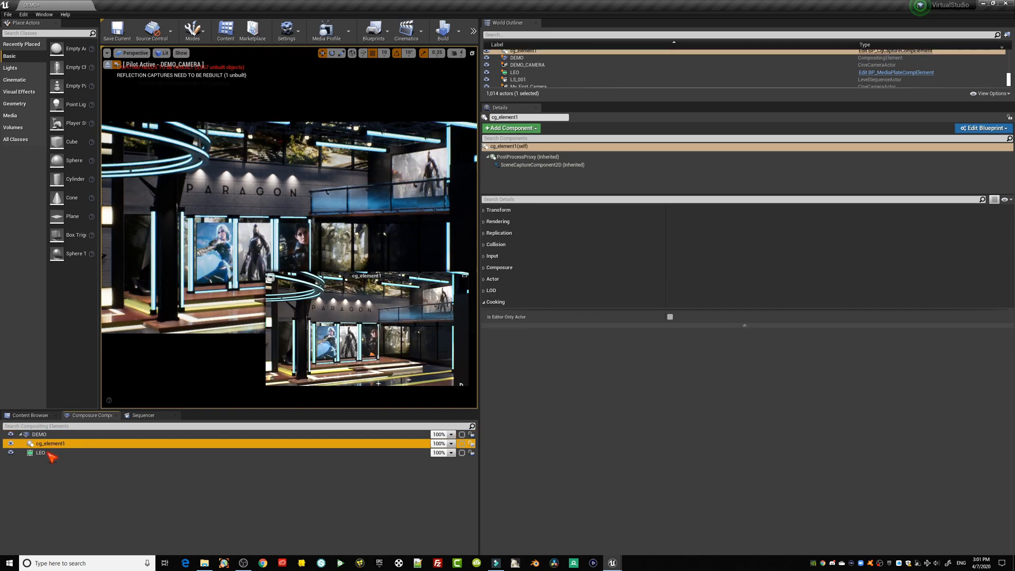
left_click(48, 453)
left_click(44, 434)
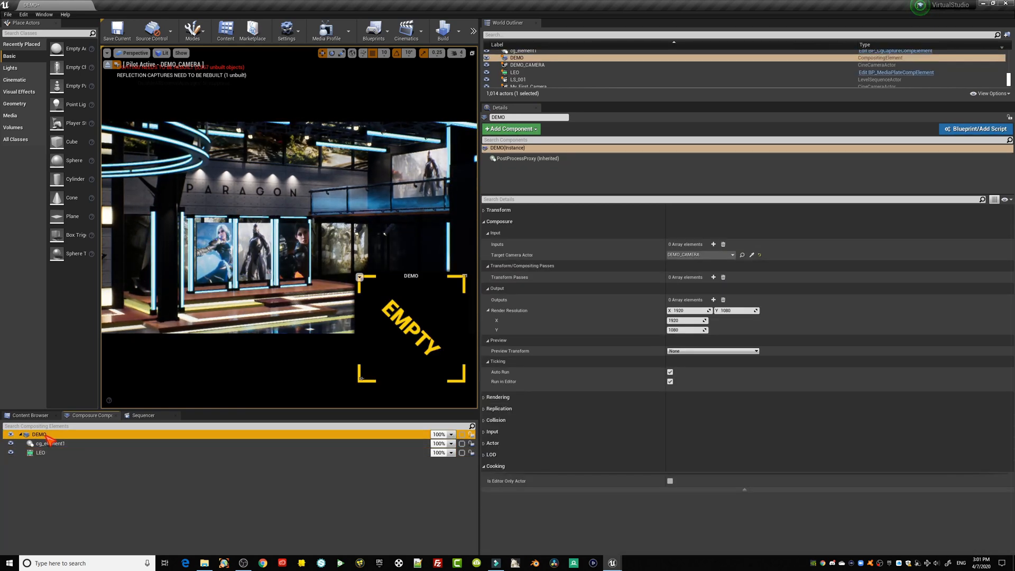
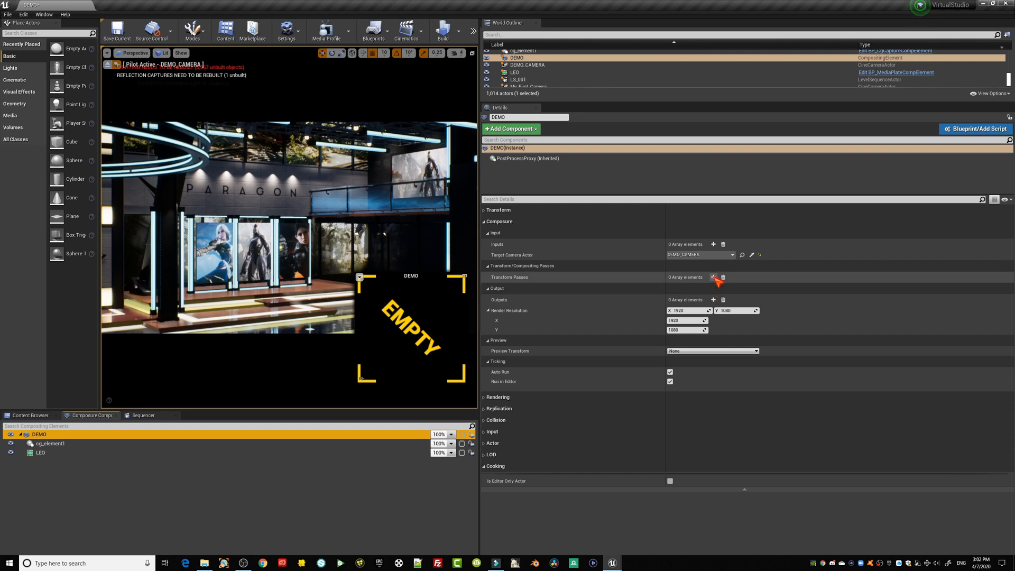
Add a transform pass to the DEMO comp with its Material settings expanded, and run the pending autosave immediately.
left_click(713, 277)
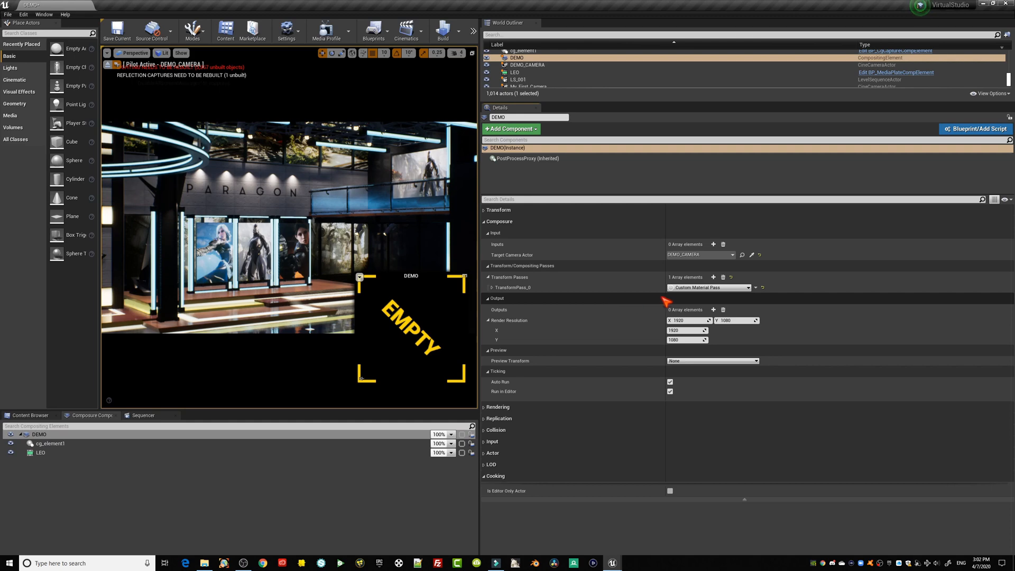
left_click(492, 288)
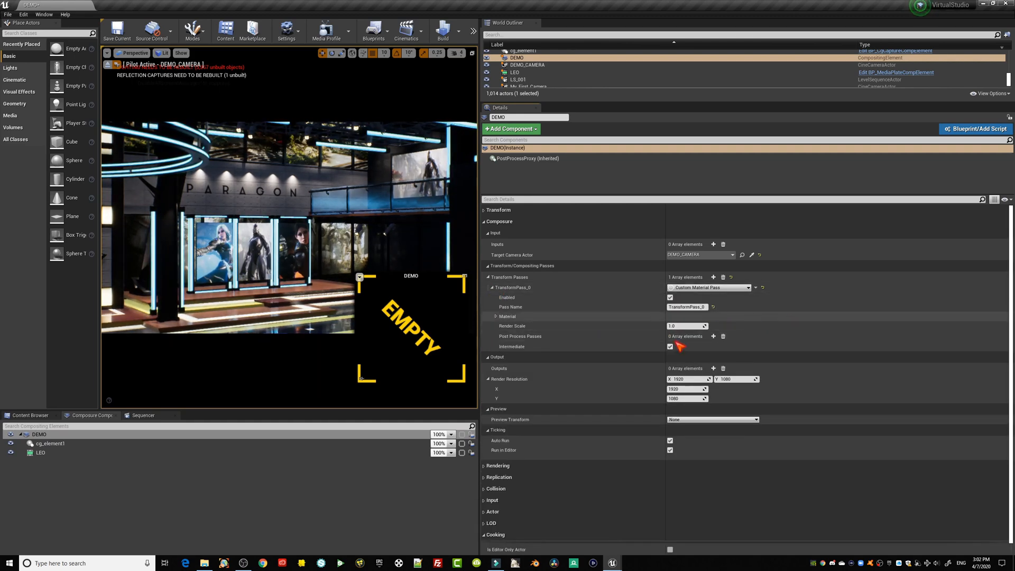
left_click(497, 317)
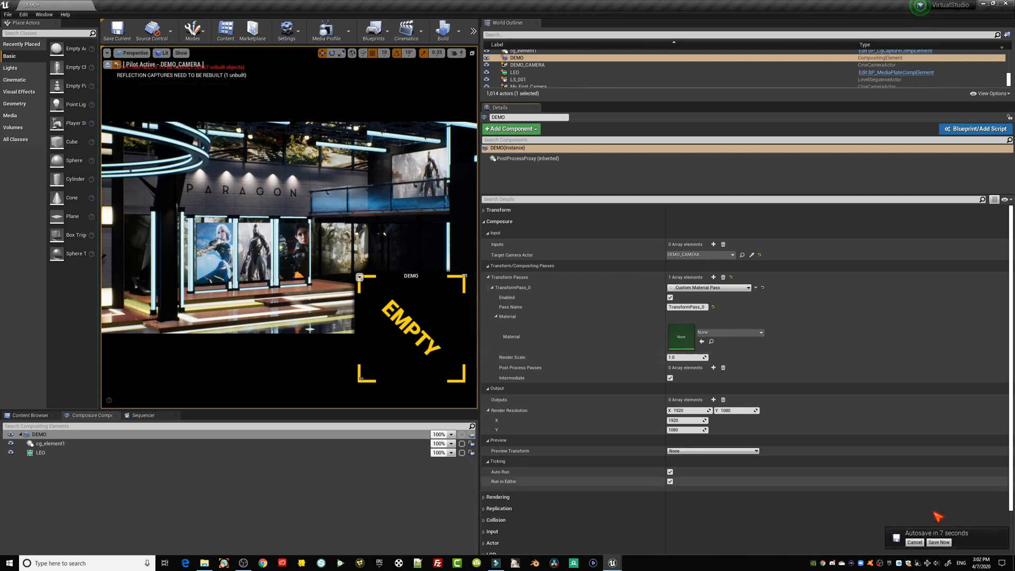
left_click(939, 543)
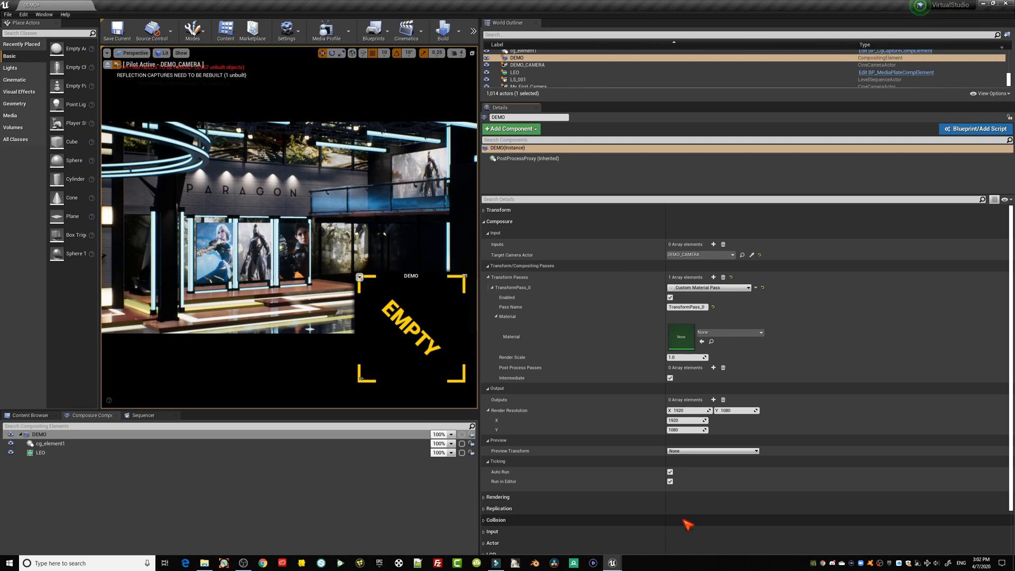
Open the comp layer material from the FattyBull_Comp_Materials folder, and enlarge its editor window to show the whole node graph.
left_click(43, 417)
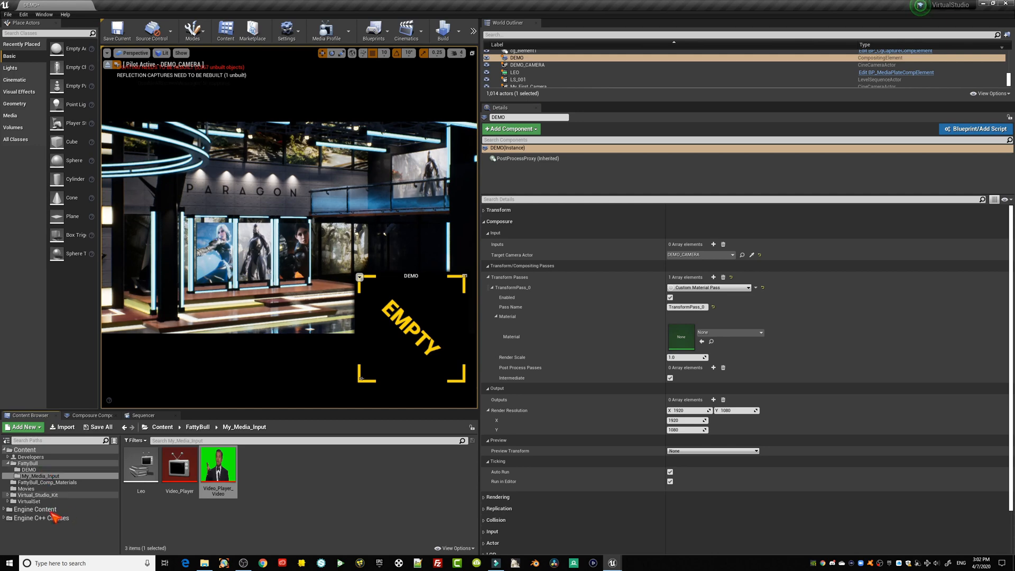
left_click(39, 482)
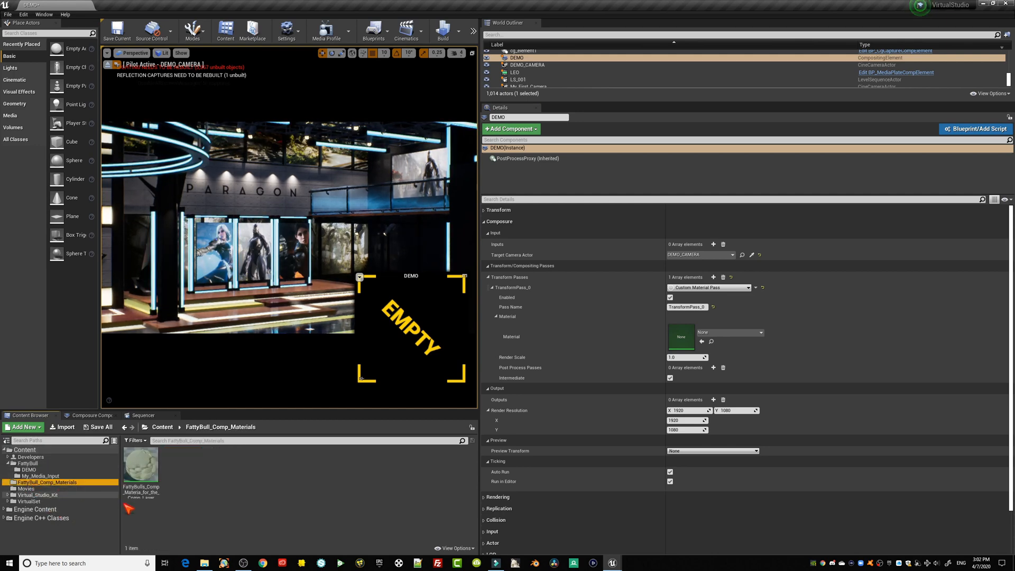
double_click(145, 472)
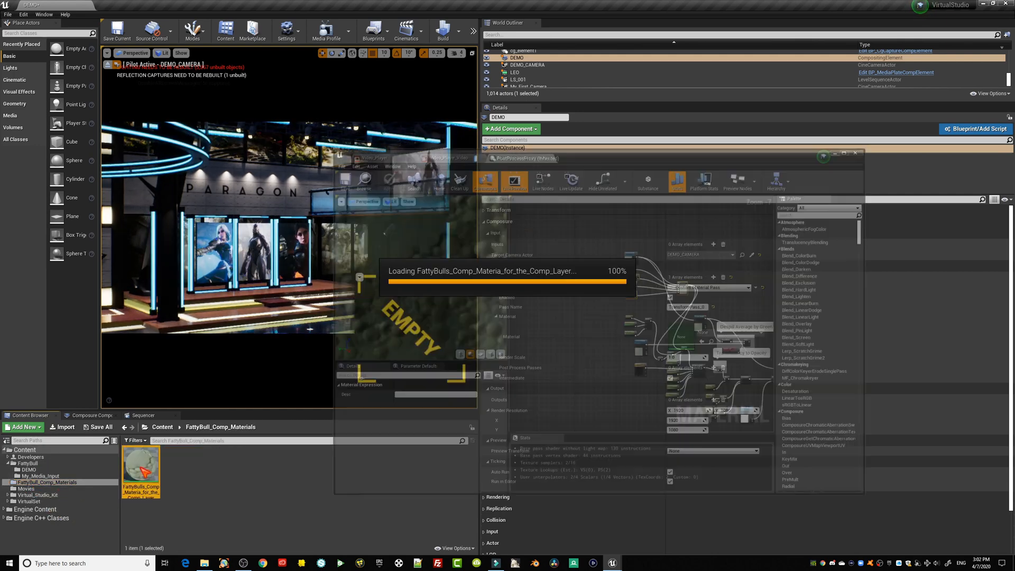
right_click_drag(539, 315, 637, 317)
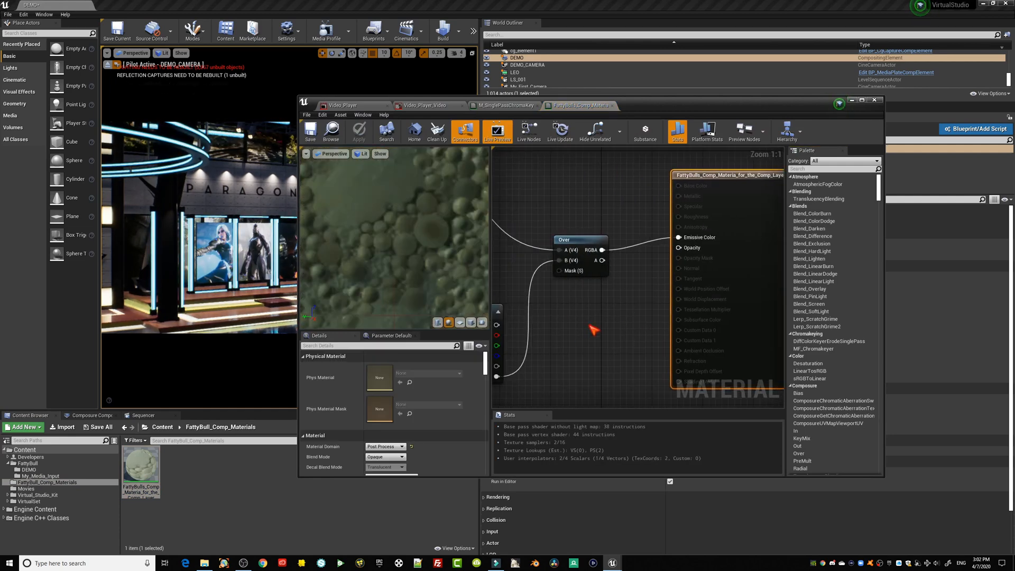
scroll(593, 330, "down", 6)
scroll(571, 317, "up", 3)
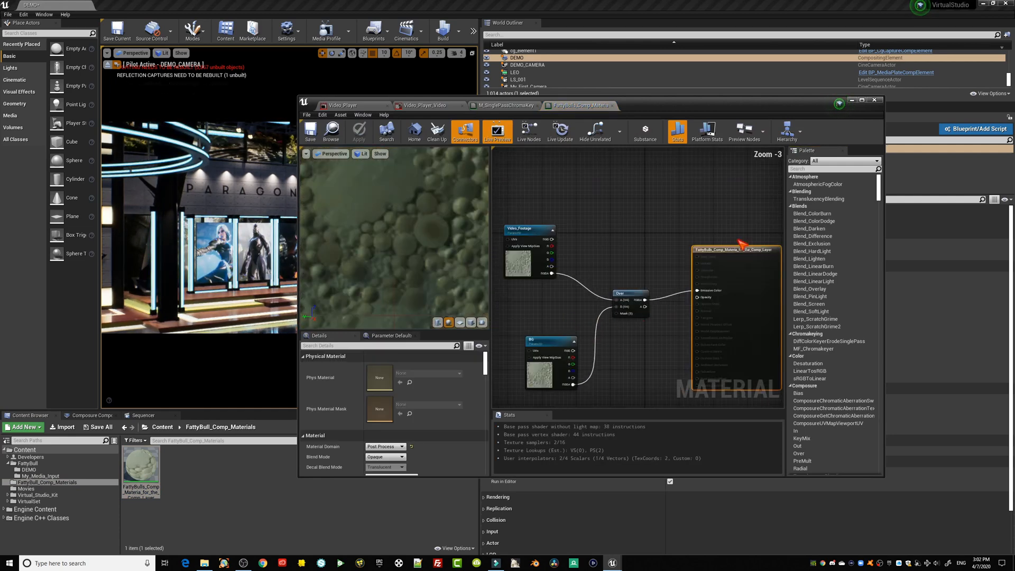
left_click_drag(714, 102, 476, 41)
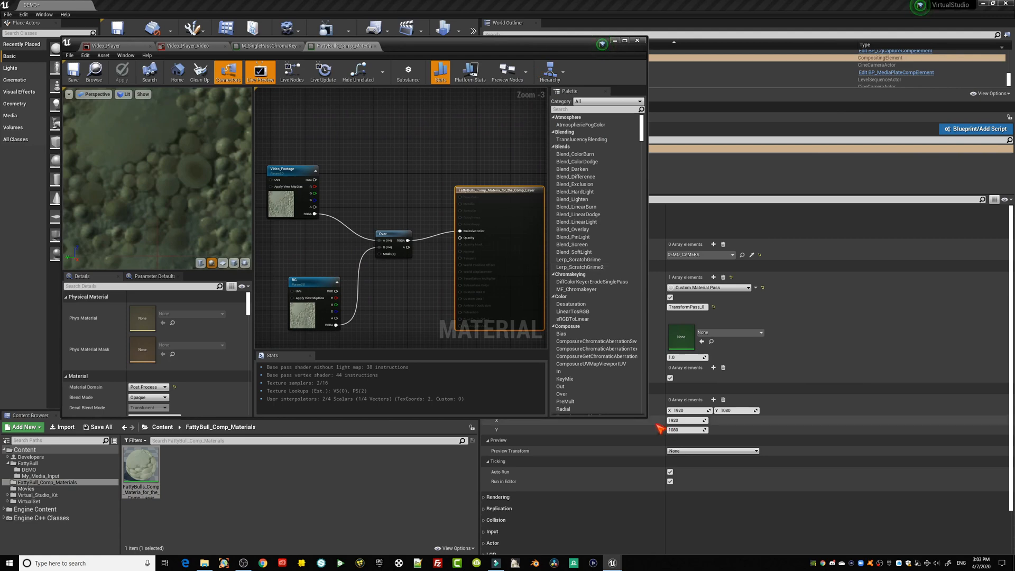
left_click_drag(648, 419, 870, 522)
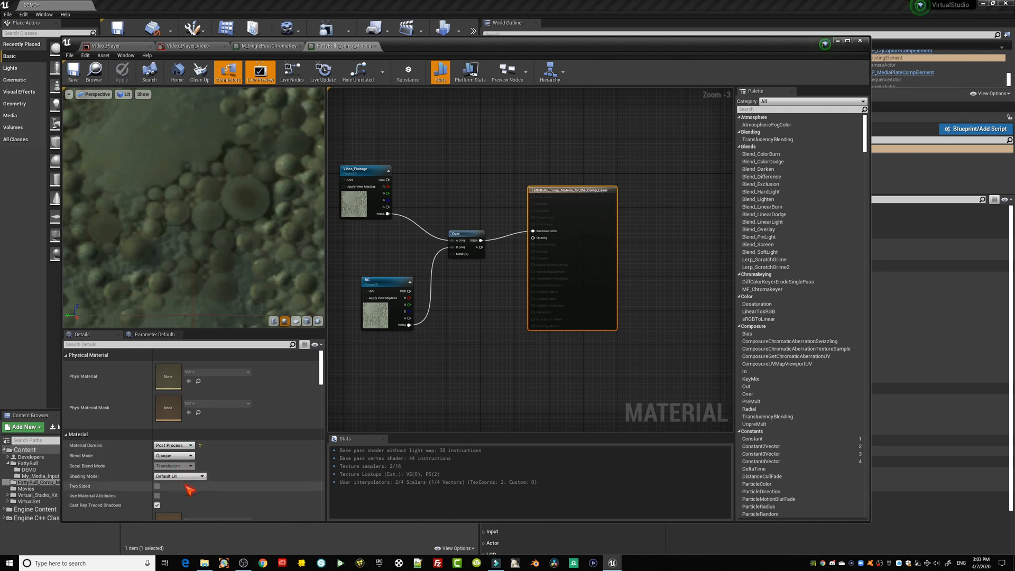
Examine the Over node and its connections to the Video_Footage and BG textures and the Emissive Color input.
left_click(468, 247)
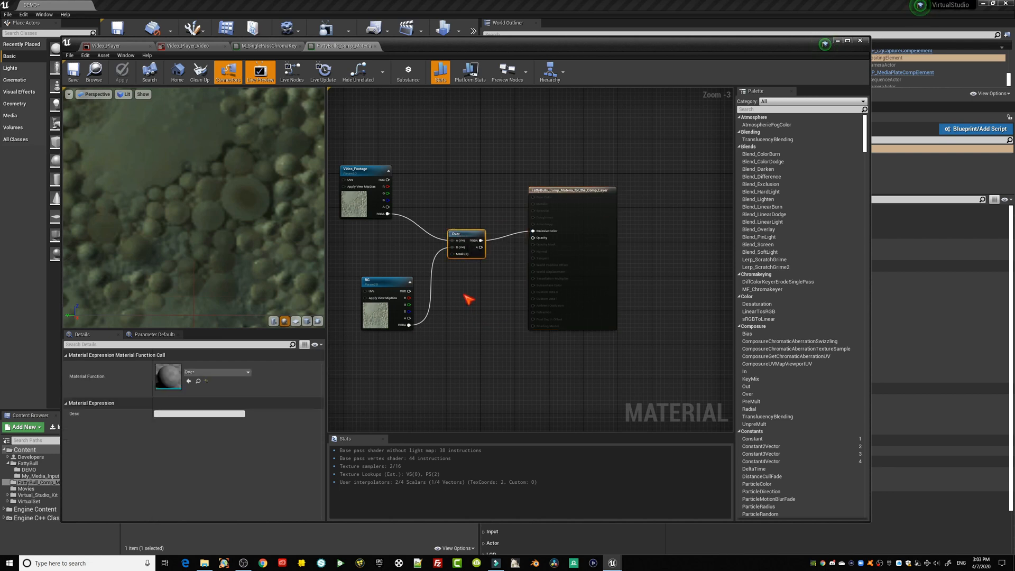
scroll(468, 300, "up", 6)
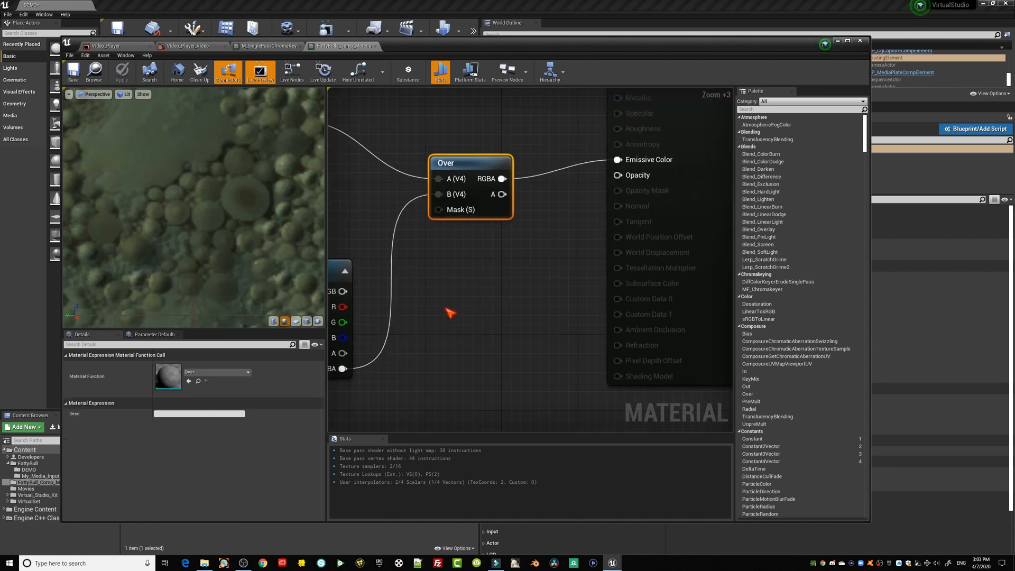
scroll(452, 311, "down", 3)
right_click_drag(454, 310, 522, 320)
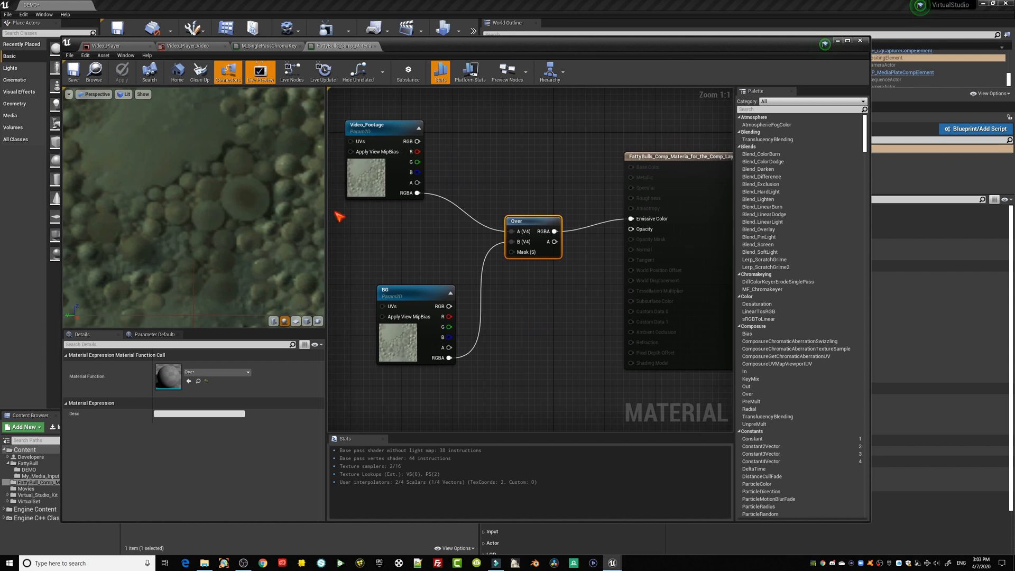
Move the Video_Footage node closer to the Over node, and reposition the BG node beneath it.
left_click_drag(370, 127, 395, 127)
left_click(400, 291)
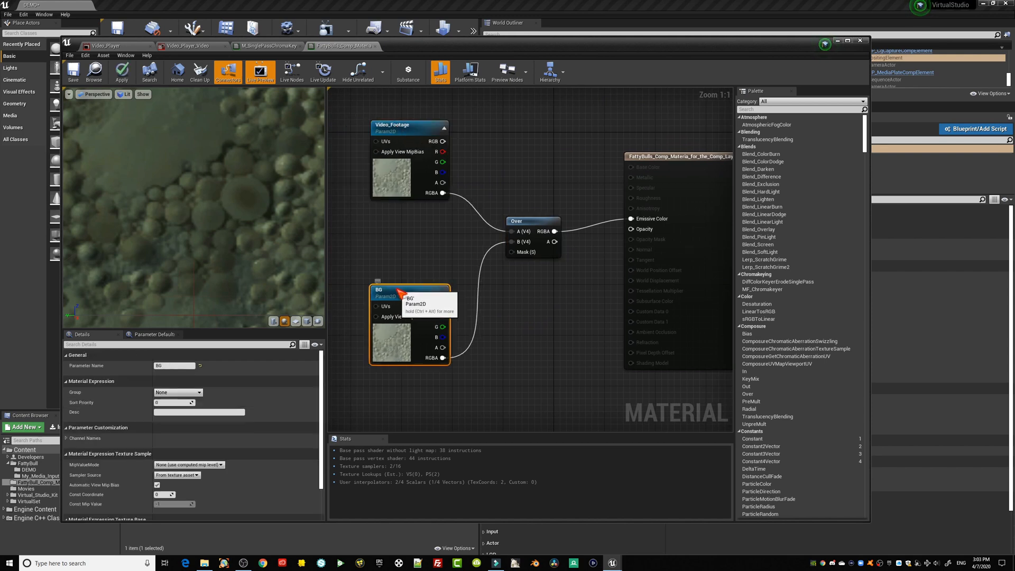
left_click_drag(400, 291, 394, 285)
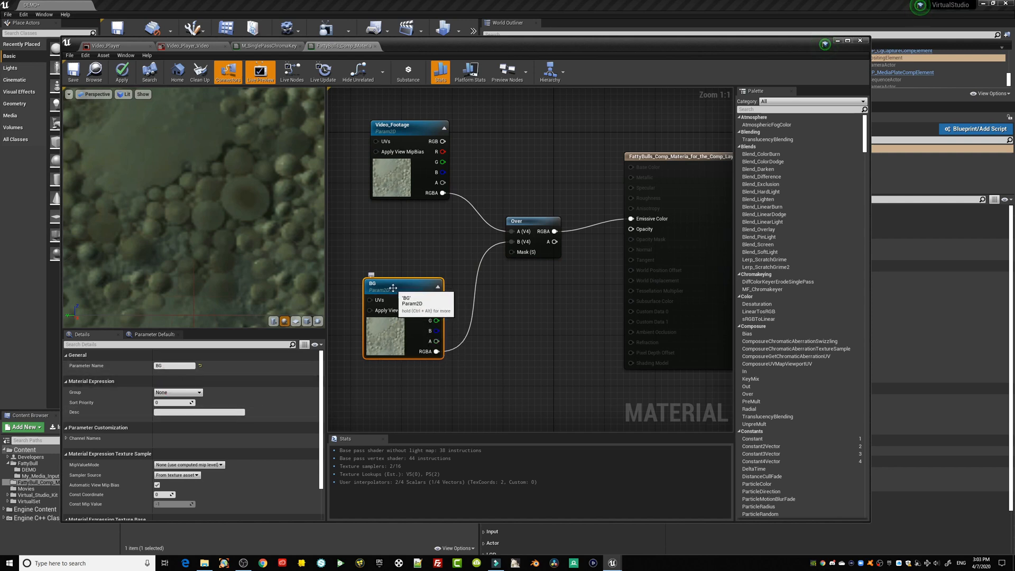
Assign the comp layer material from FattyBull_Comp_Materials to the DEMO comp's custom material pass, with the material editor out of the way.
left_click(400, 130)
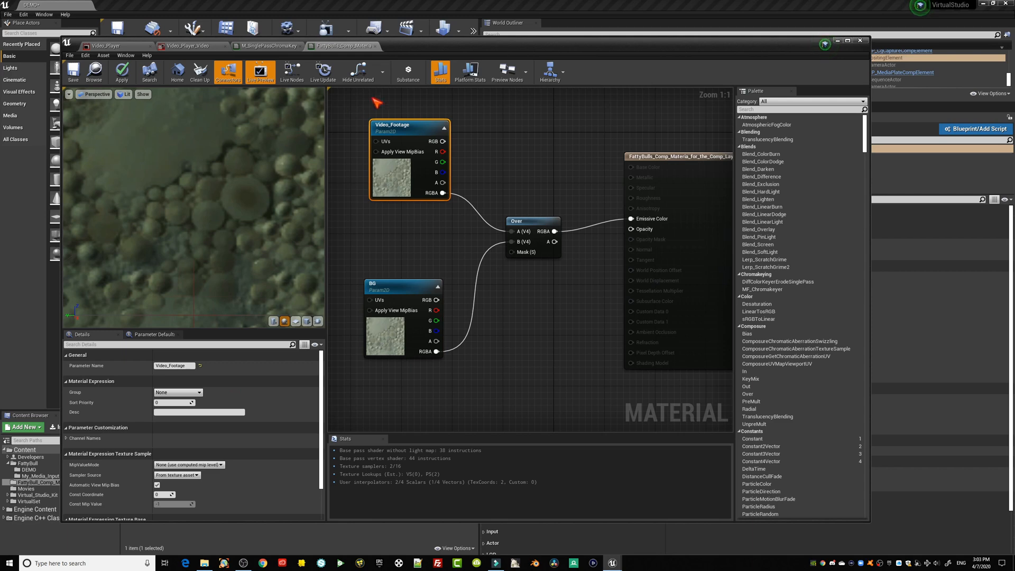
left_click(840, 41)
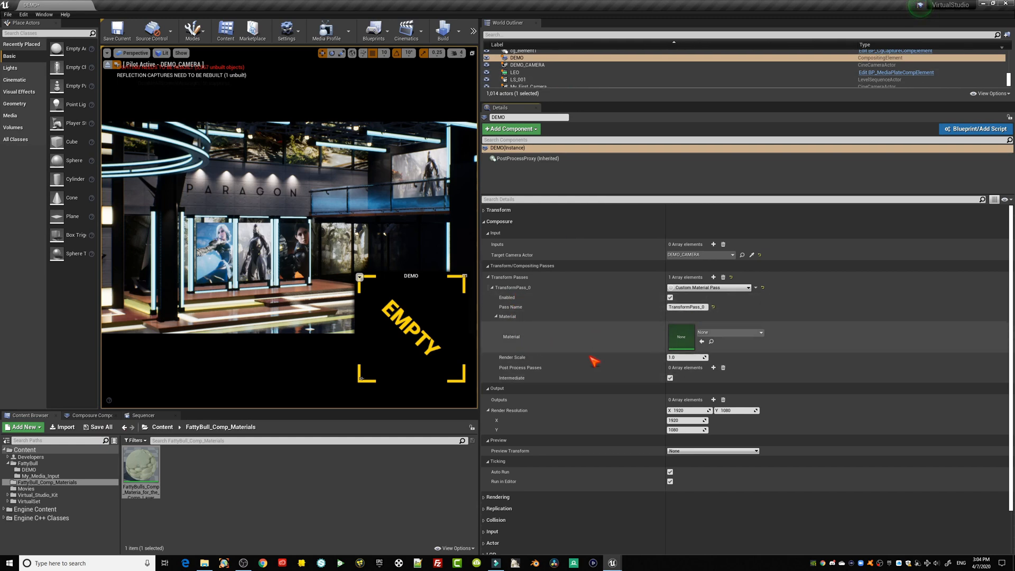
left_click_drag(142, 468, 671, 334)
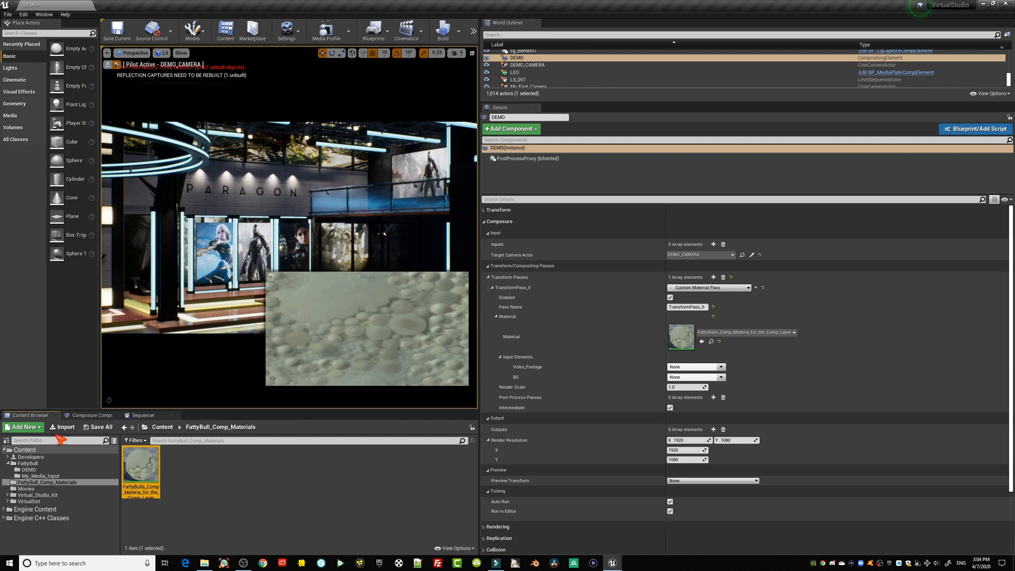
Compare the previews of the cg_element1 and LEO child layers with the DEMO comp in the Composure elements list.
left_click(89, 415)
left_click(48, 444)
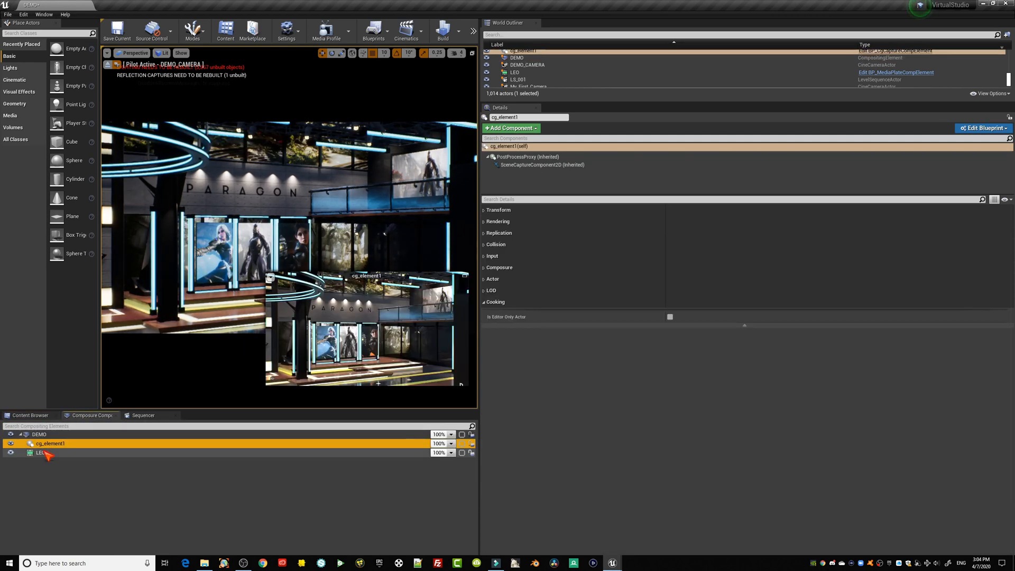
left_click(46, 444)
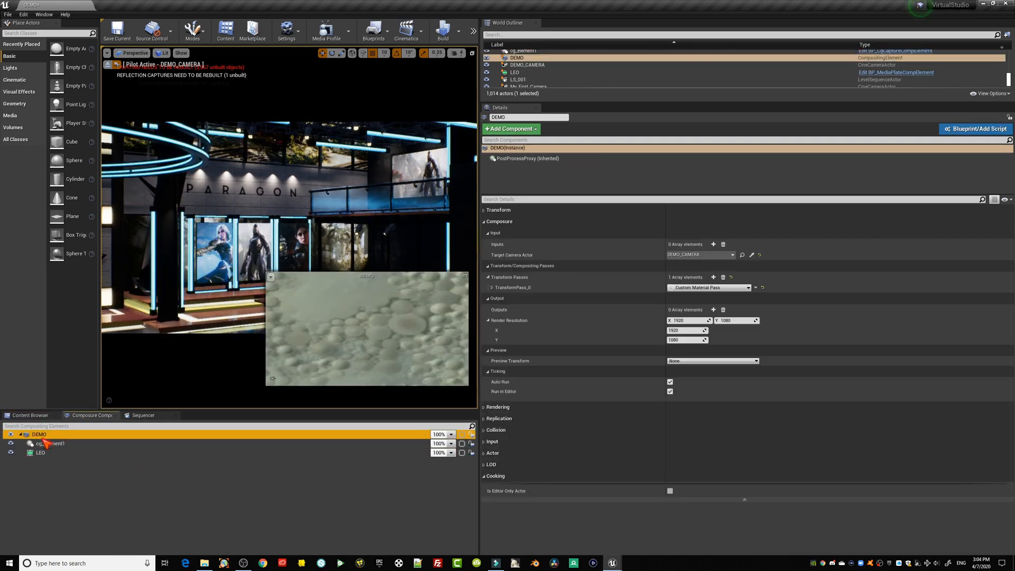
left_click(47, 452)
left_click(46, 445)
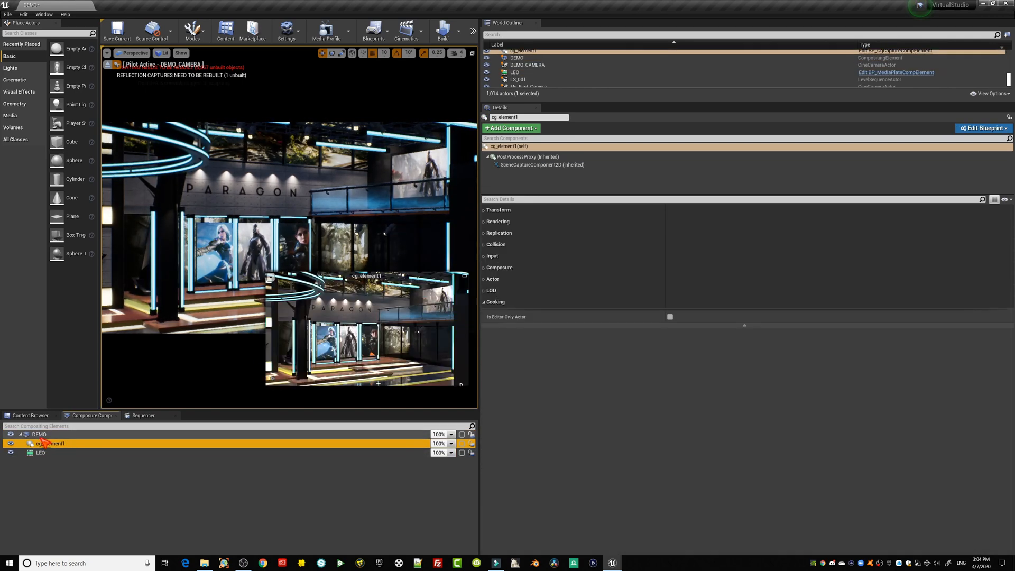
left_click(40, 435)
left_click(48, 446)
left_click(48, 452)
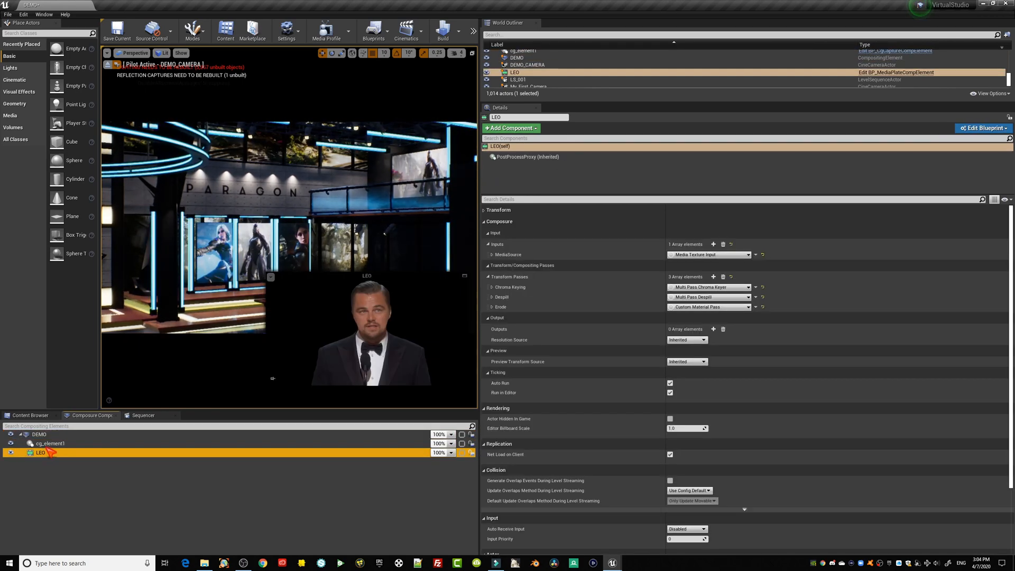
left_click(49, 444)
left_click(40, 434)
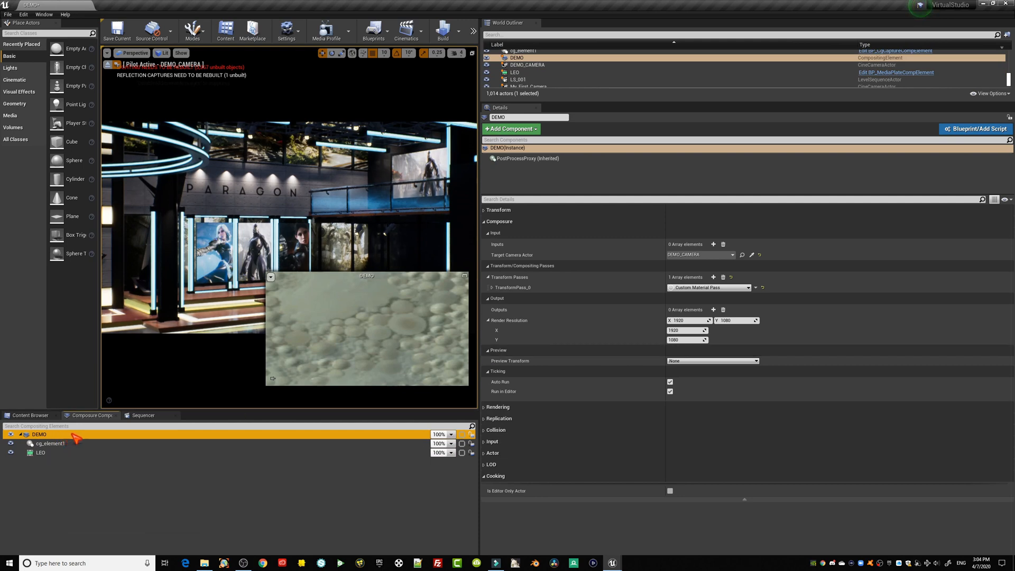
In TransformPass_0's material input elements, set Video_Footage to LEO and BG to cg_element1.
left_click(492, 288)
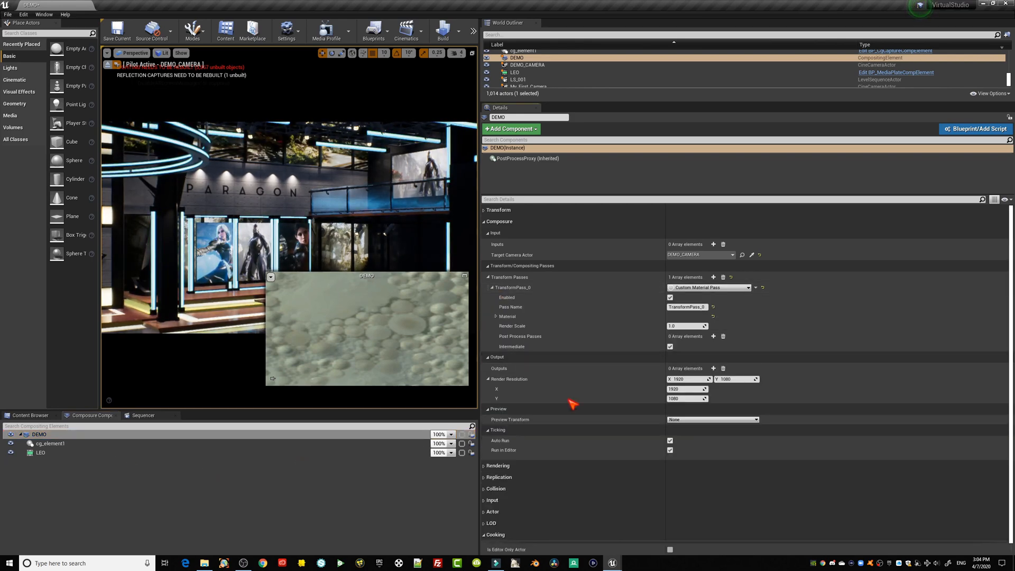
left_click(496, 316)
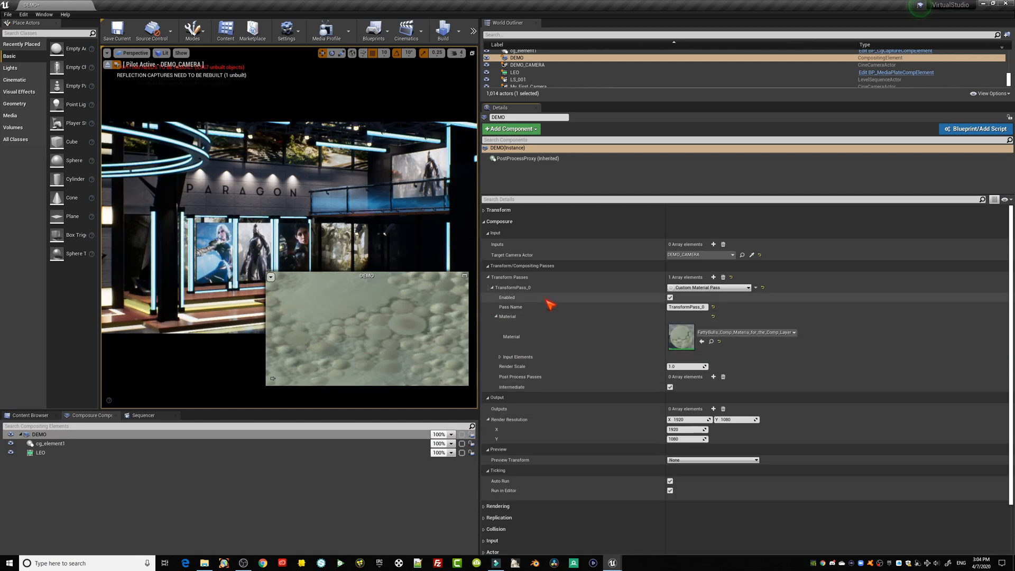
scroll(547, 317, "down", 1)
left_click(500, 344)
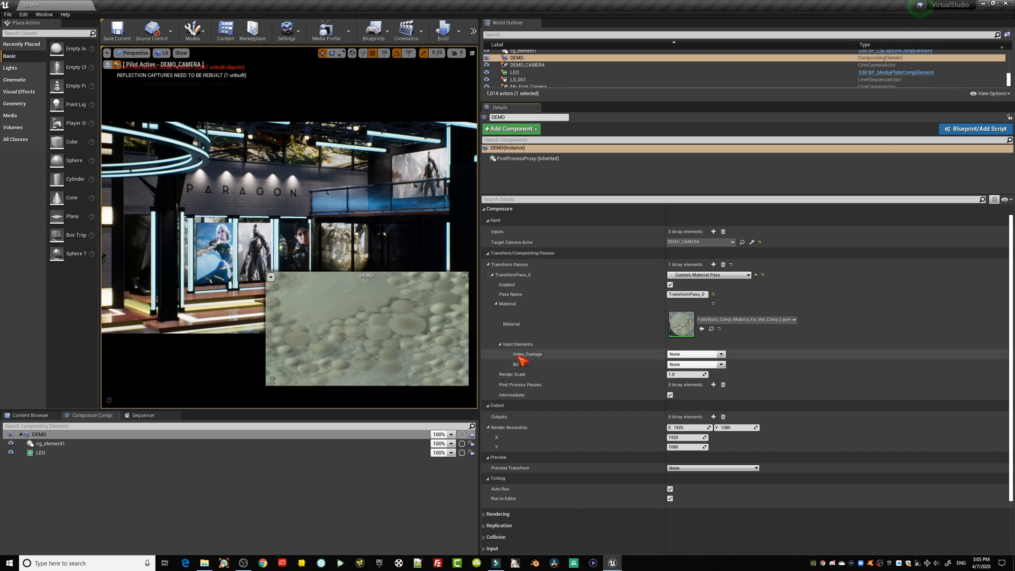
left_click(722, 354)
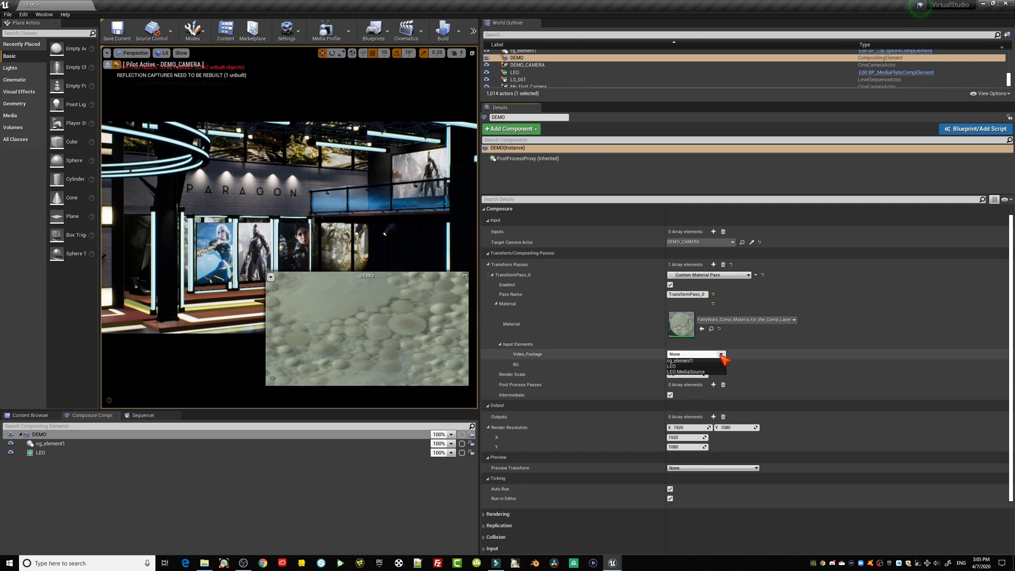
left_click(695, 372)
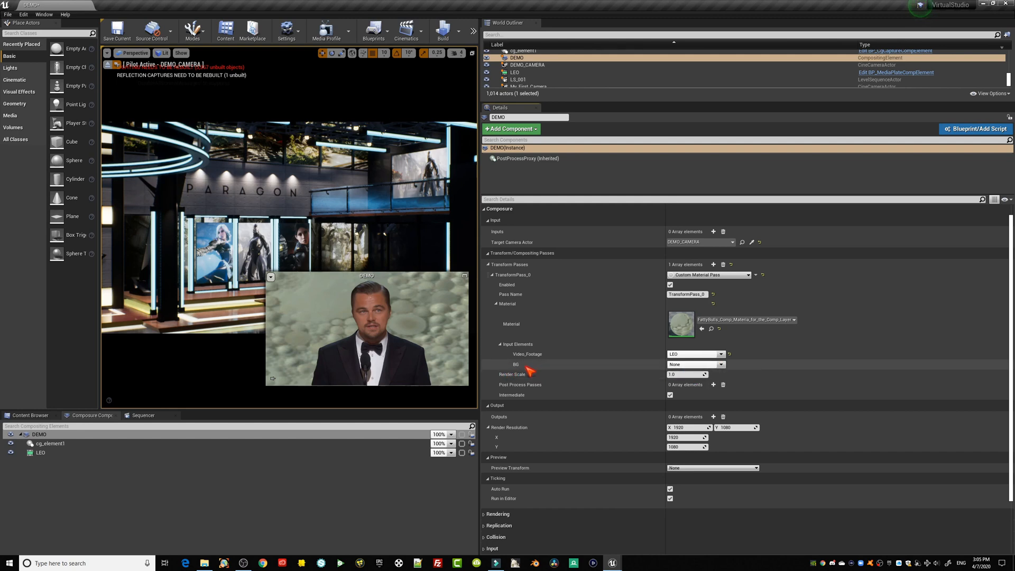
left_click(721, 365)
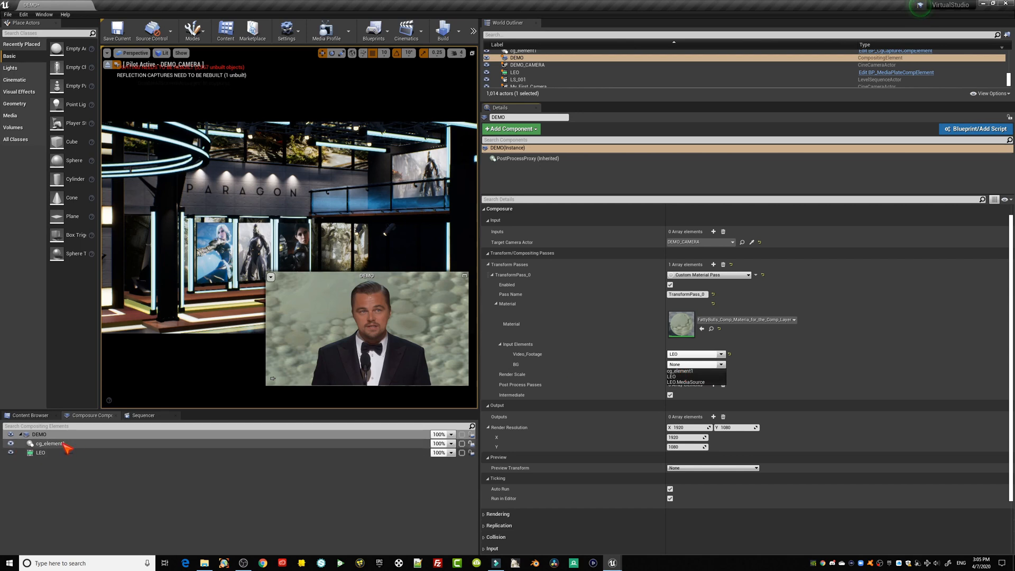
left_click(683, 371)
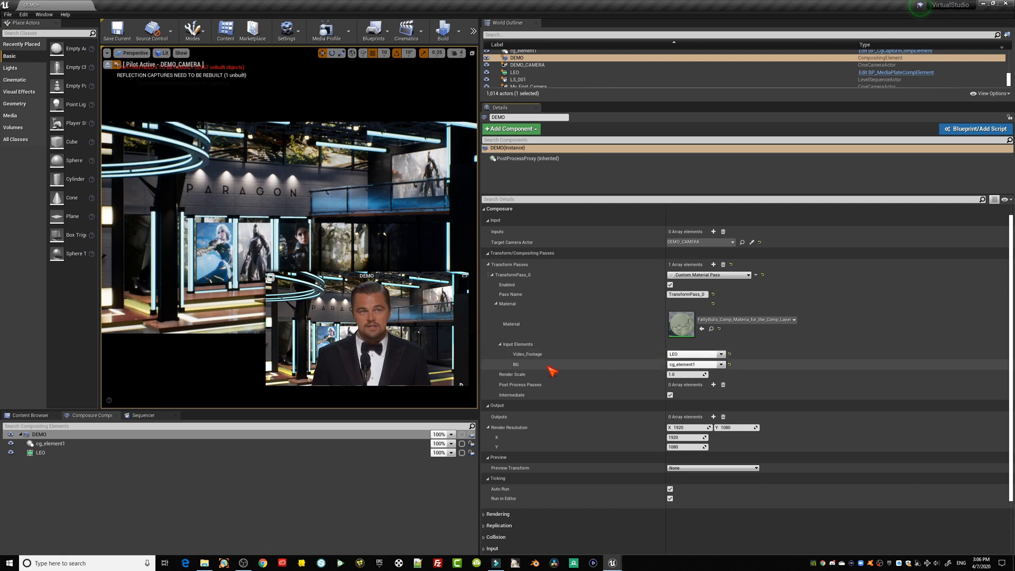
Reopen the comp layer material to check its Over node, and put the material editor away again.
double_click(682, 324)
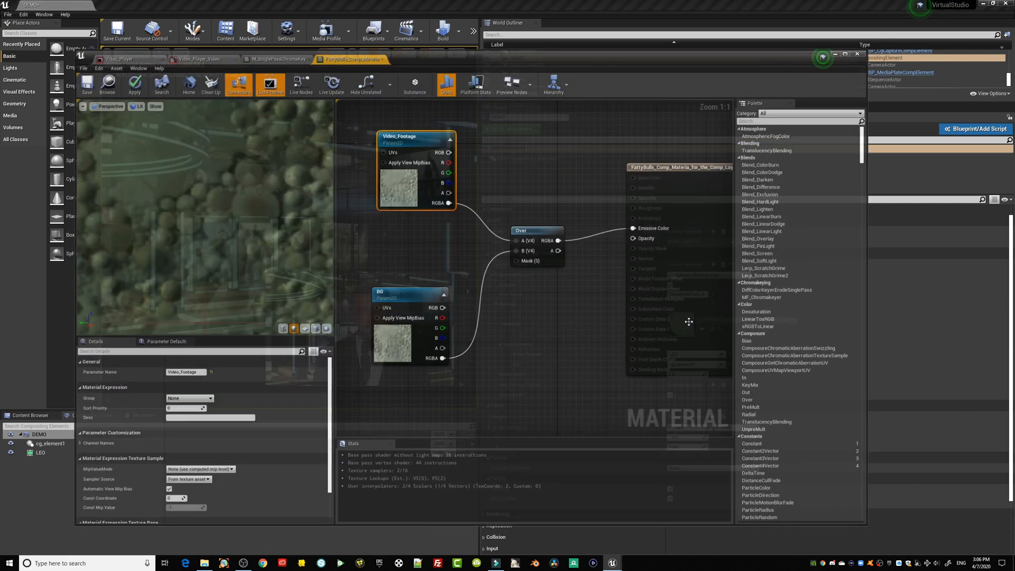
left_click(528, 223)
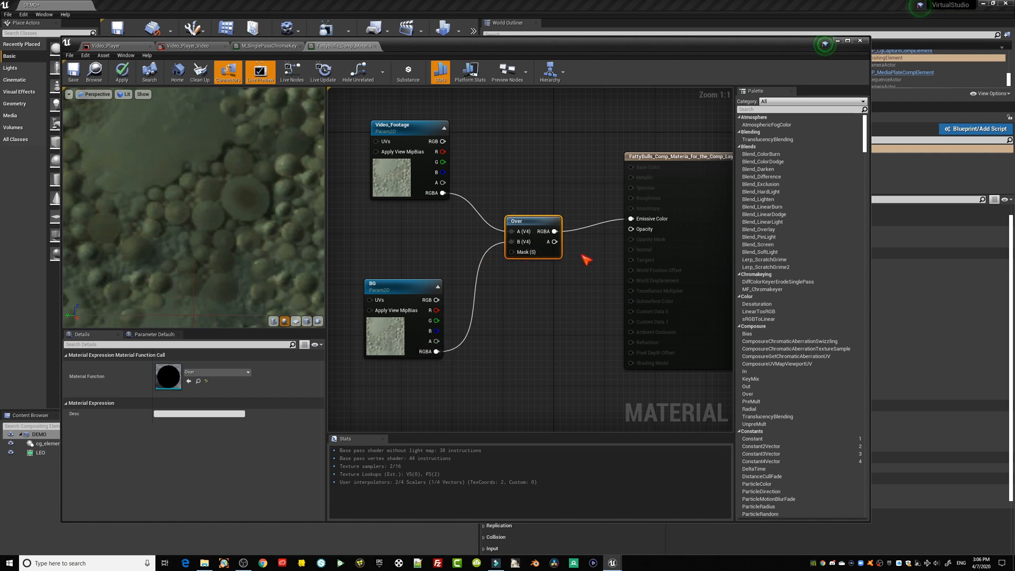
left_click(840, 45)
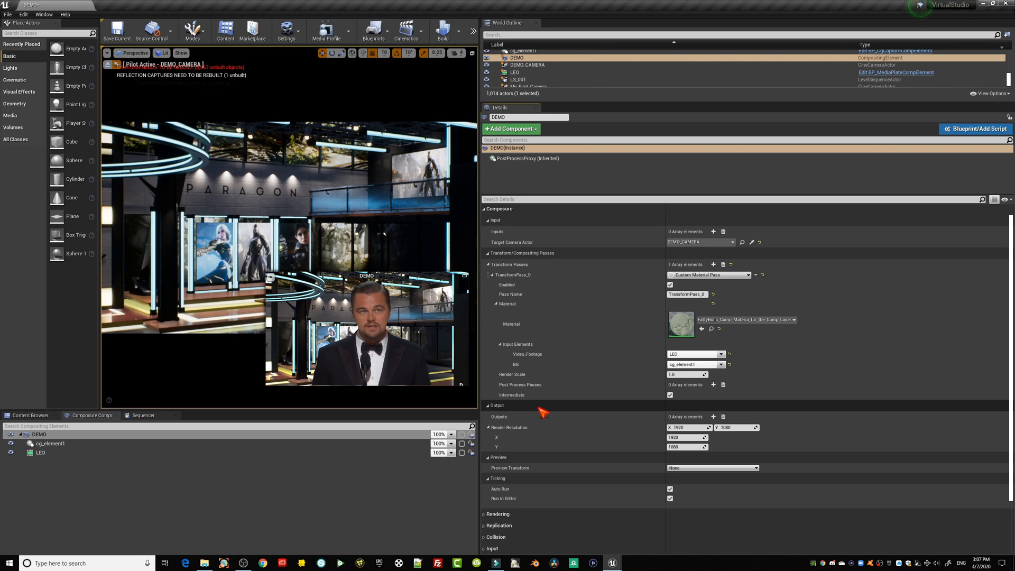
View the DEMO composite in a separate preview window over the viewport, and minimize that window.
left_click(464, 276)
left_click_drag(547, 137, 402, 66)
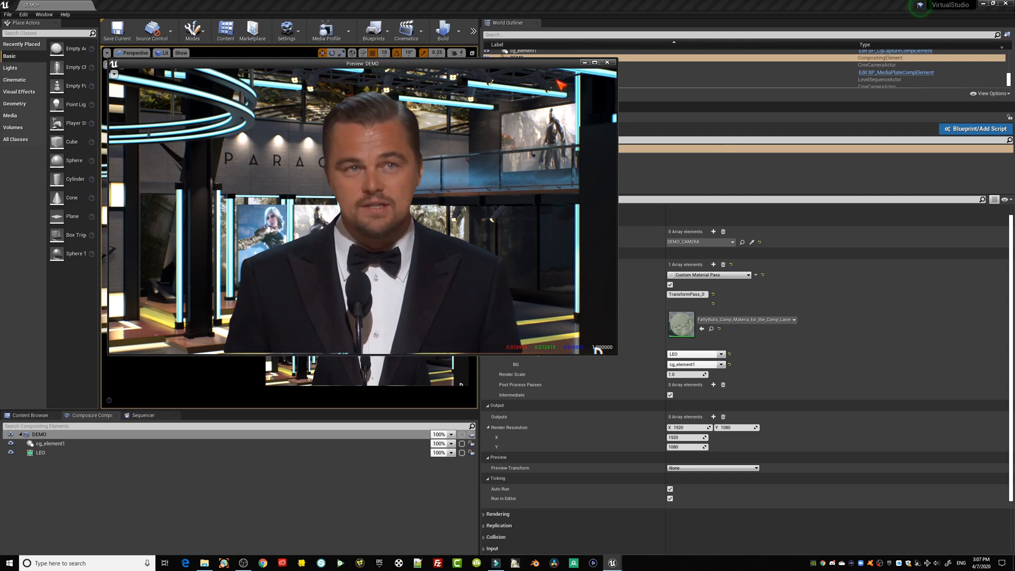
left_click(584, 63)
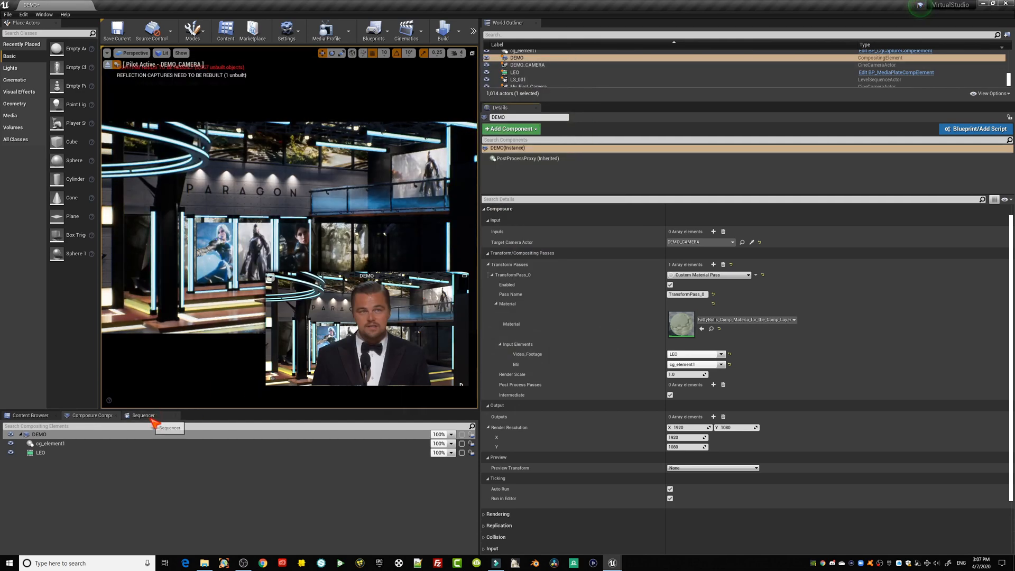
Review the DEMO comp's Composure sections and check the LEO and cg_element1 layers, ending with DEMO selected.
left_click(488, 220)
left_click(489, 232)
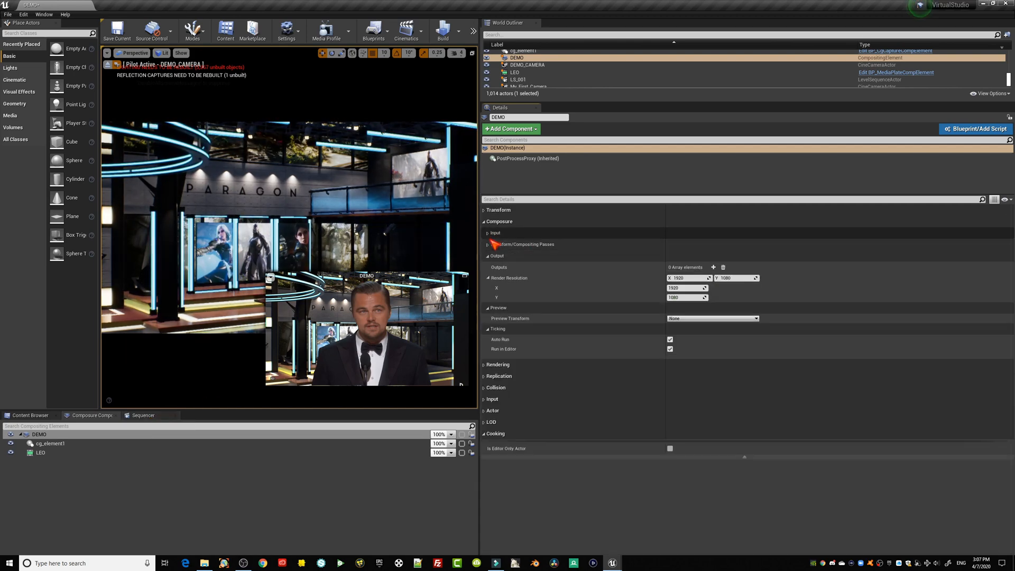
left_click(488, 233)
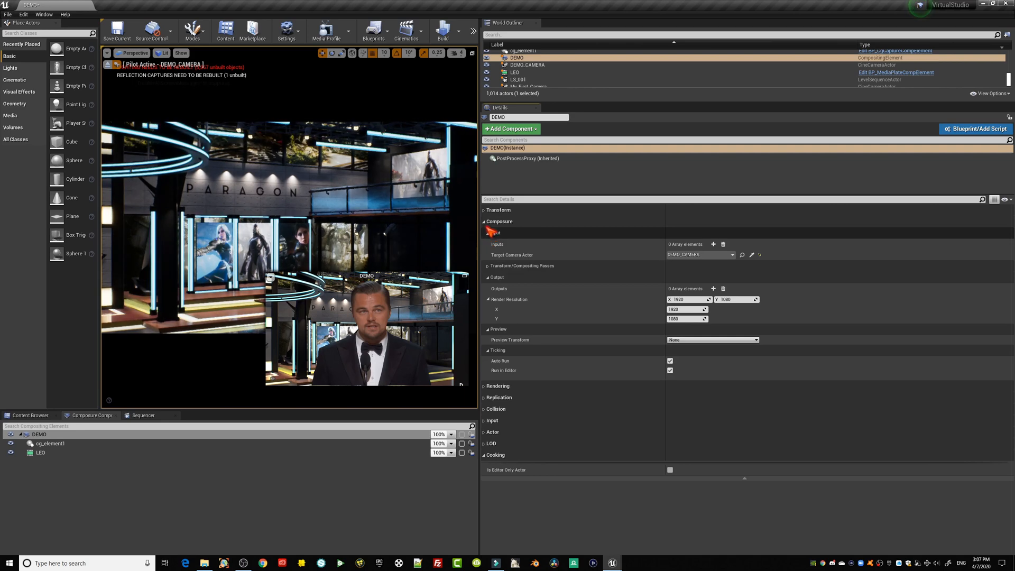
left_click(485, 222)
left_click(485, 222)
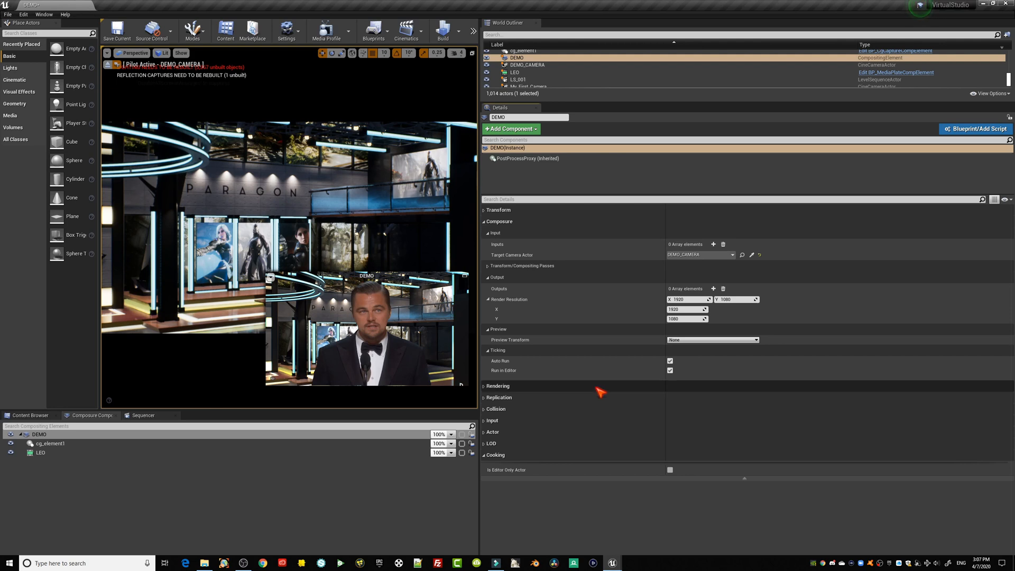
left_click(515, 73)
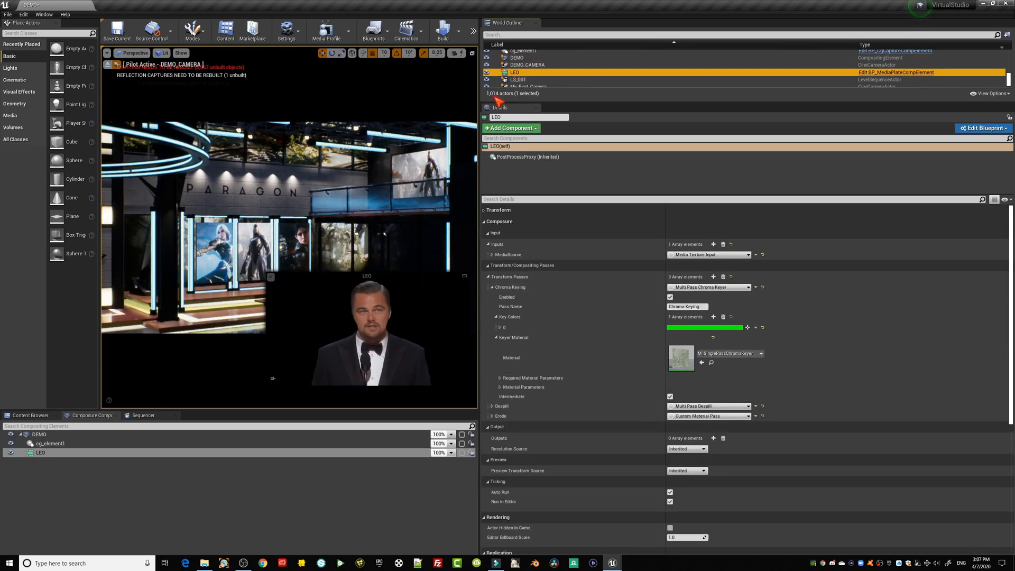
left_click(42, 444)
left_click(39, 435)
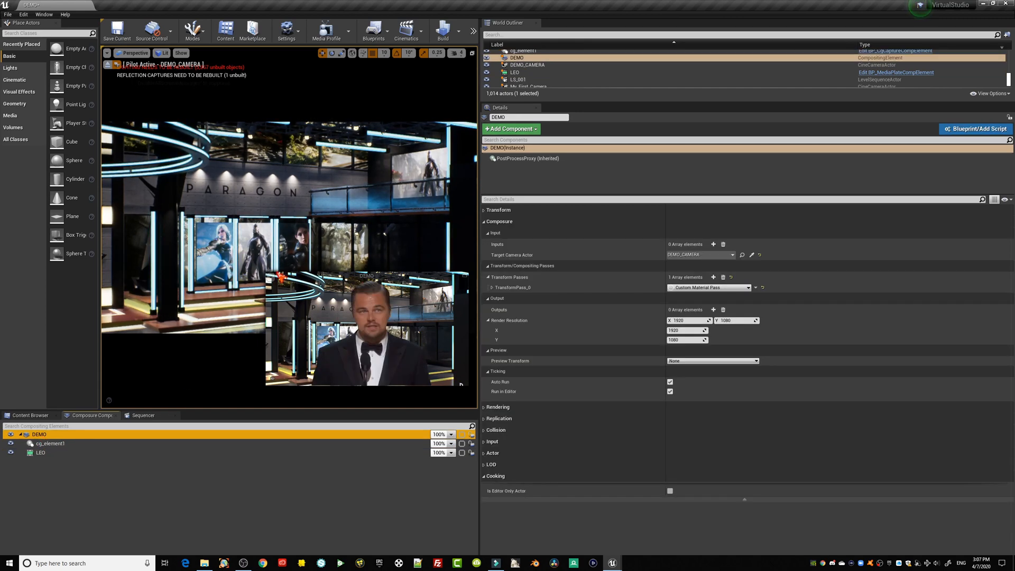
Play the Leo footage in the Video_Player asset from the My_Media_Input folder, and close the media player editor.
left_click(30, 415)
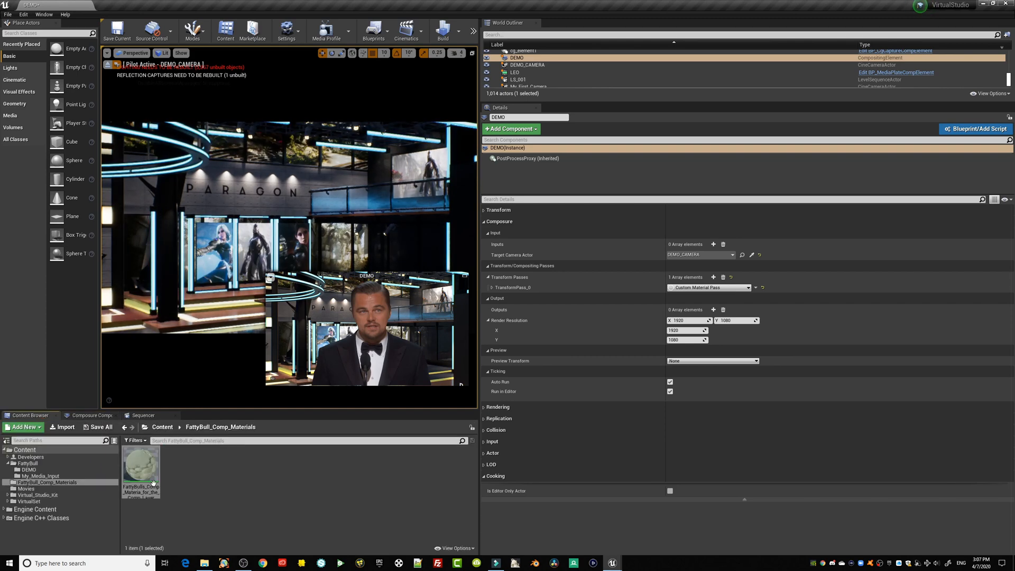
left_click(48, 476)
double_click(179, 464)
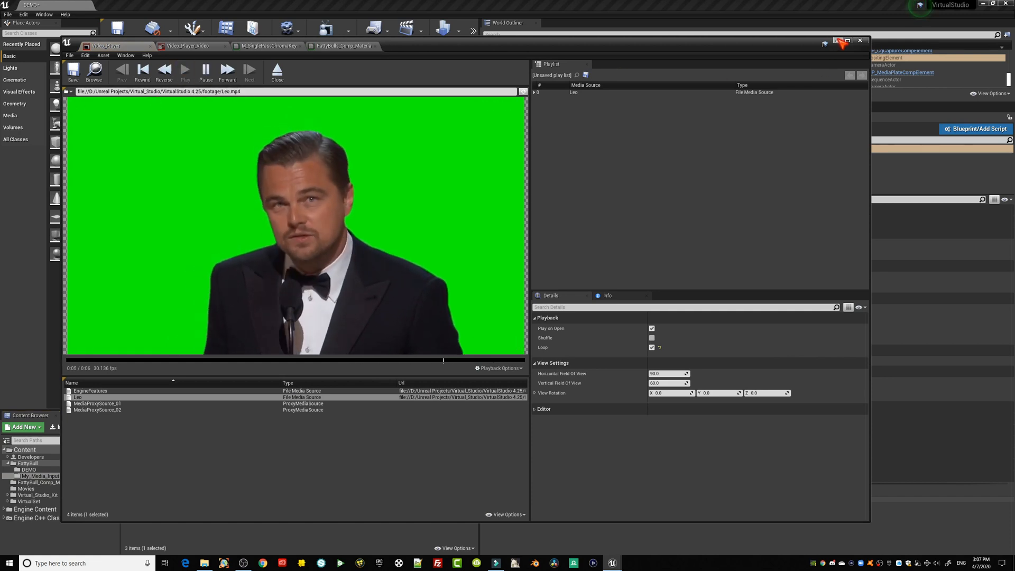
left_click(861, 40)
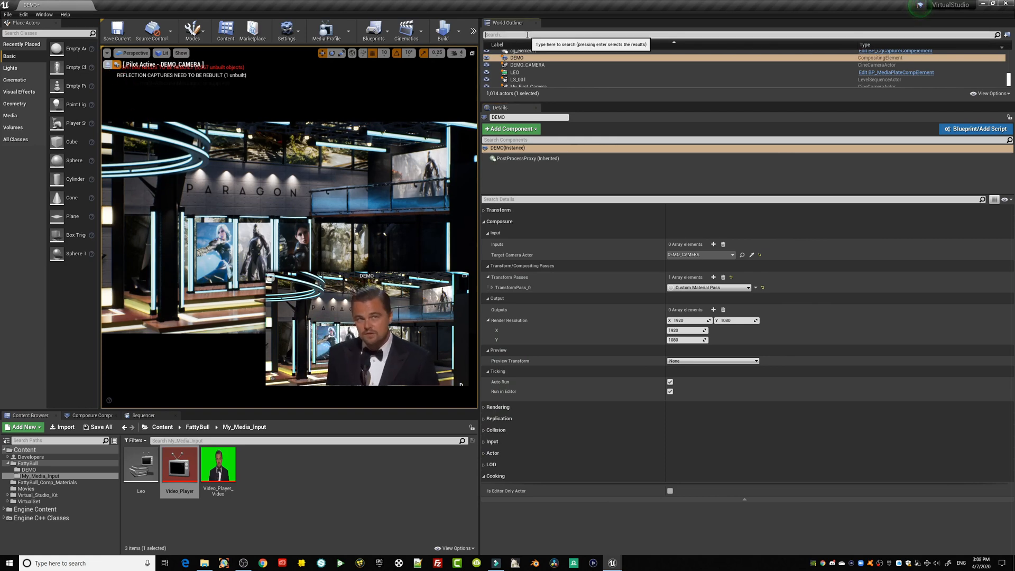
Open the DEMO composite in a separate preview window, and position and shrink it so the Details settings stay uncovered.
left_click(465, 276)
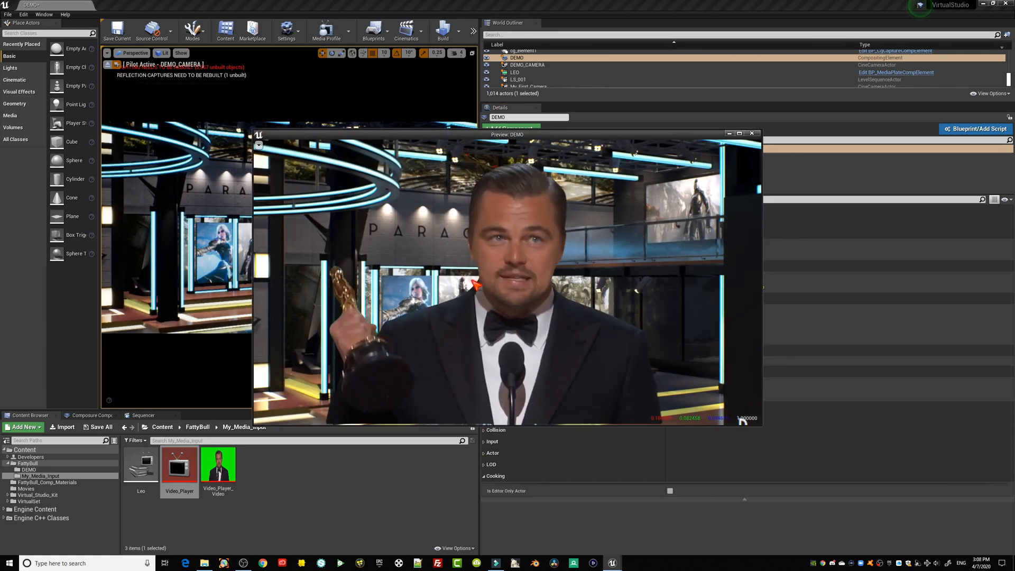
left_click_drag(602, 134, 415, 227)
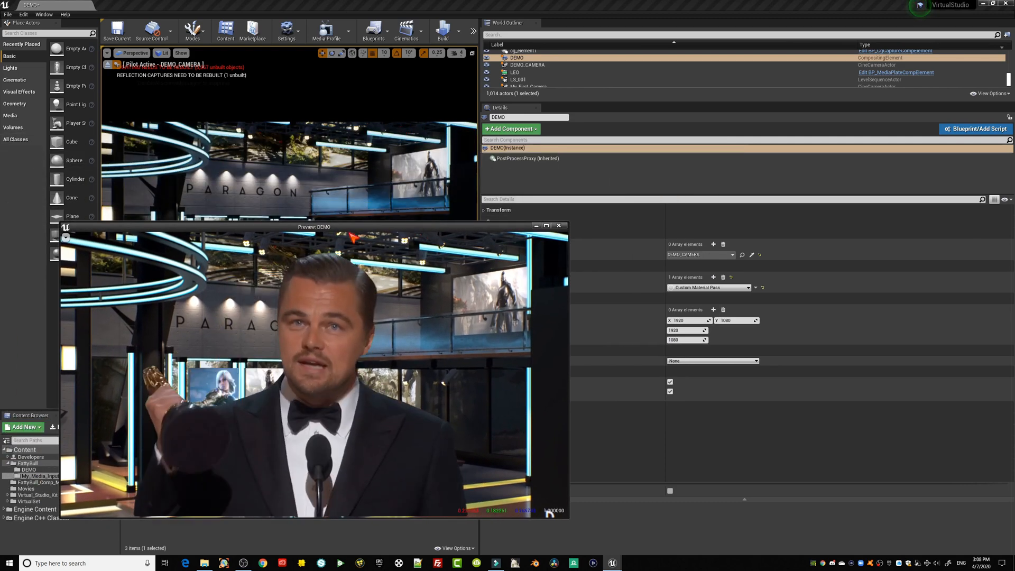
left_click_drag(352, 227, 773, 110)
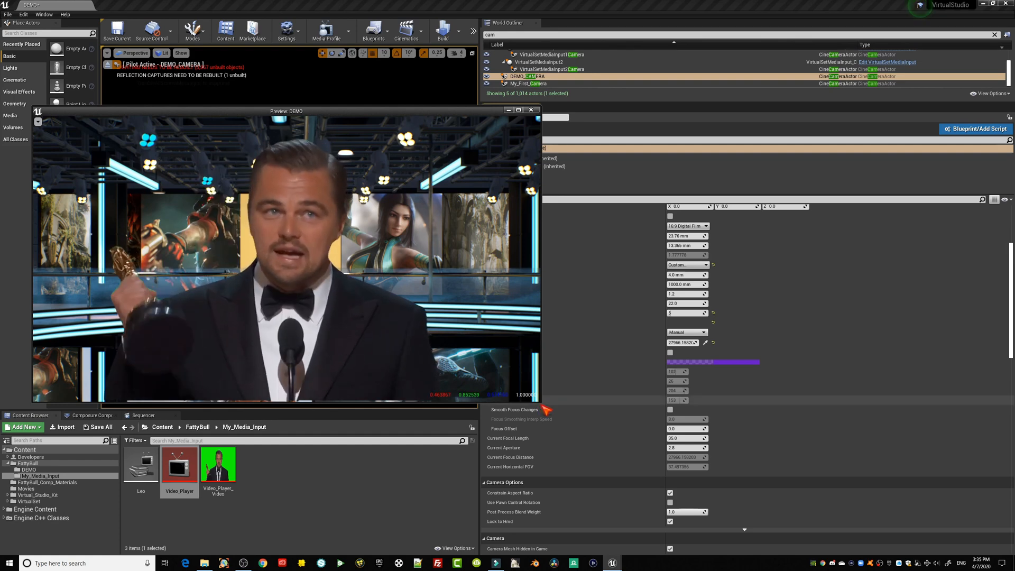
left_click_drag(541, 406, 413, 337)
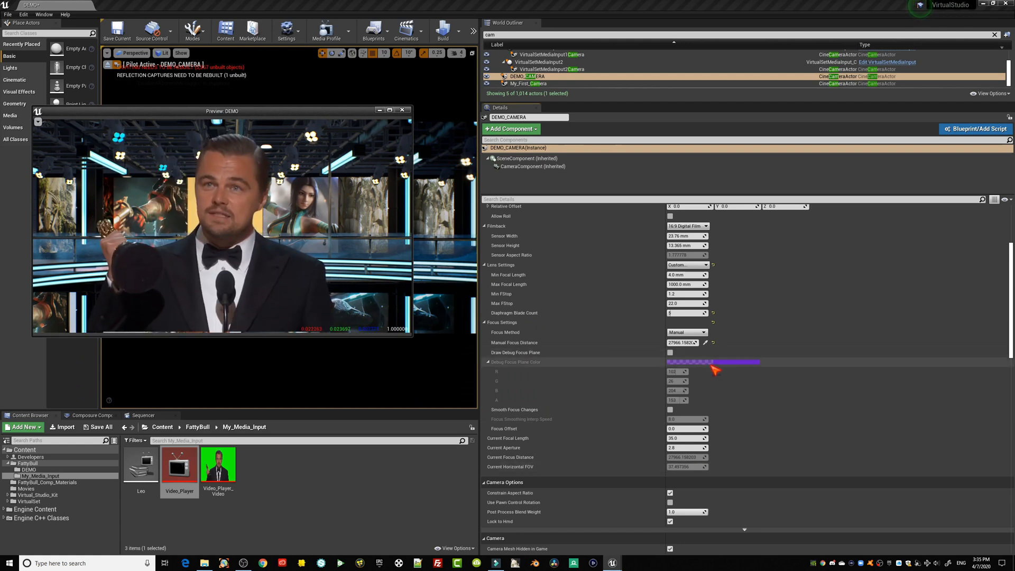
Reduce DEMO_CAMERA's Manual Focus Distance to about 96.6 cm to blur the background, and move the DEMO preview against the Details area.
left_click(528, 78)
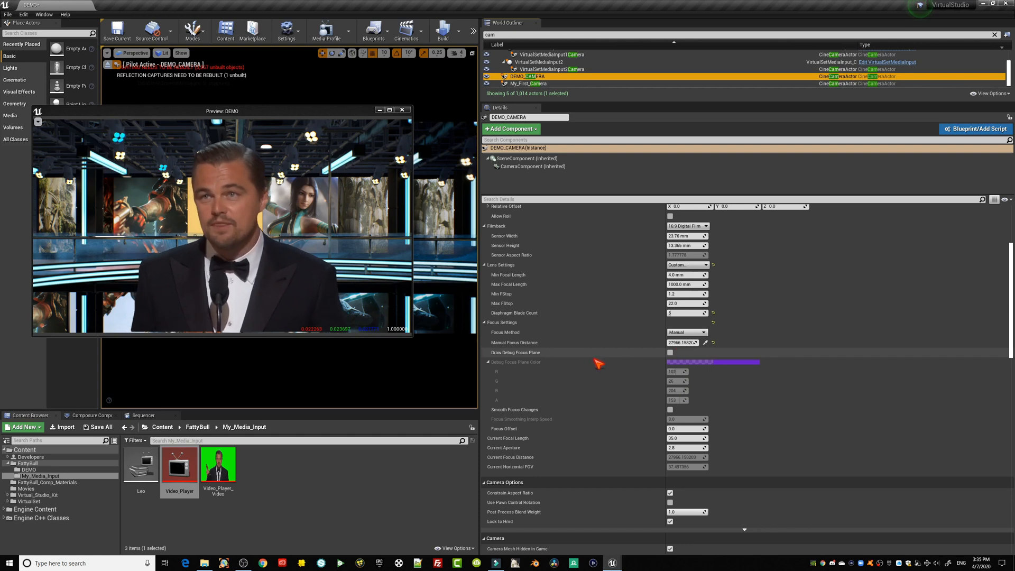
left_click_drag(682, 343, 652, 342)
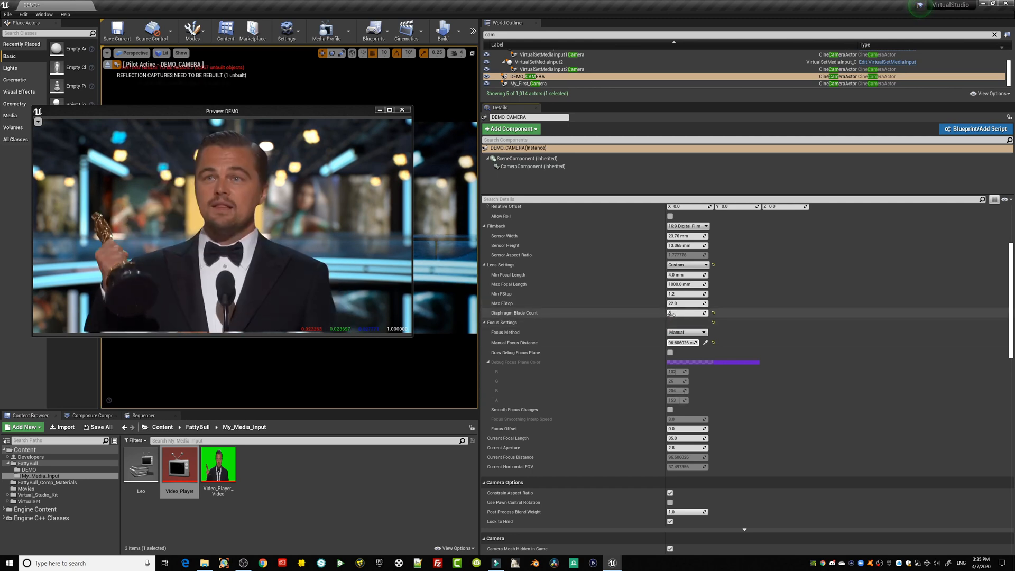
left_click_drag(238, 112, 303, 72)
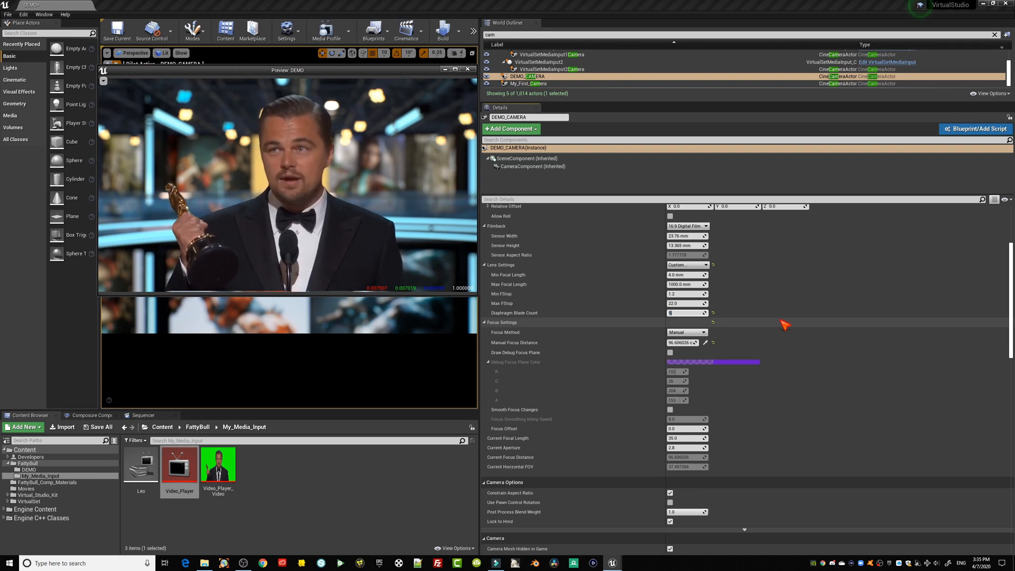
Pause the Leo footage in the Video_Player asset and minimize its editor.
double_click(180, 465)
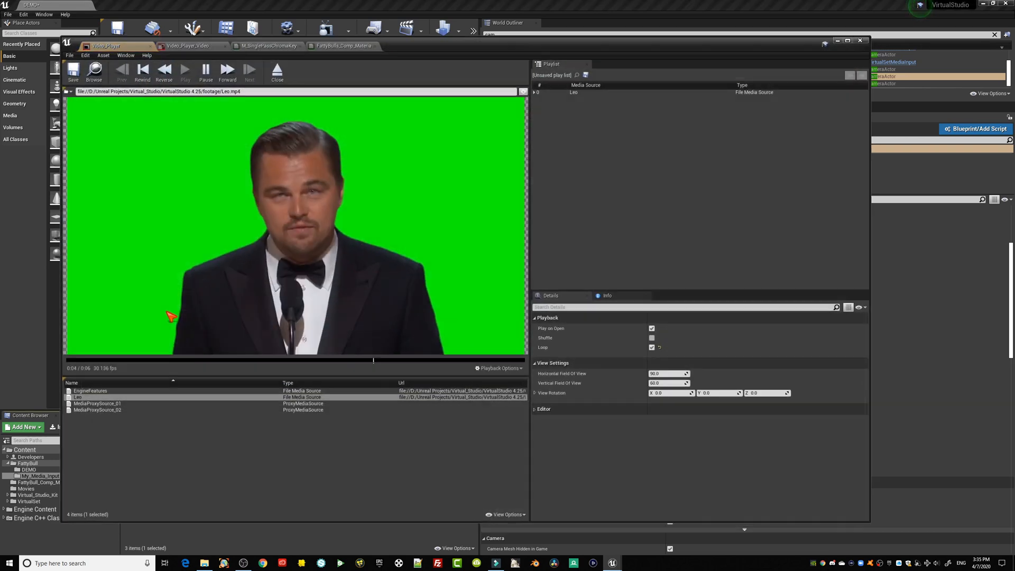
left_click(205, 72)
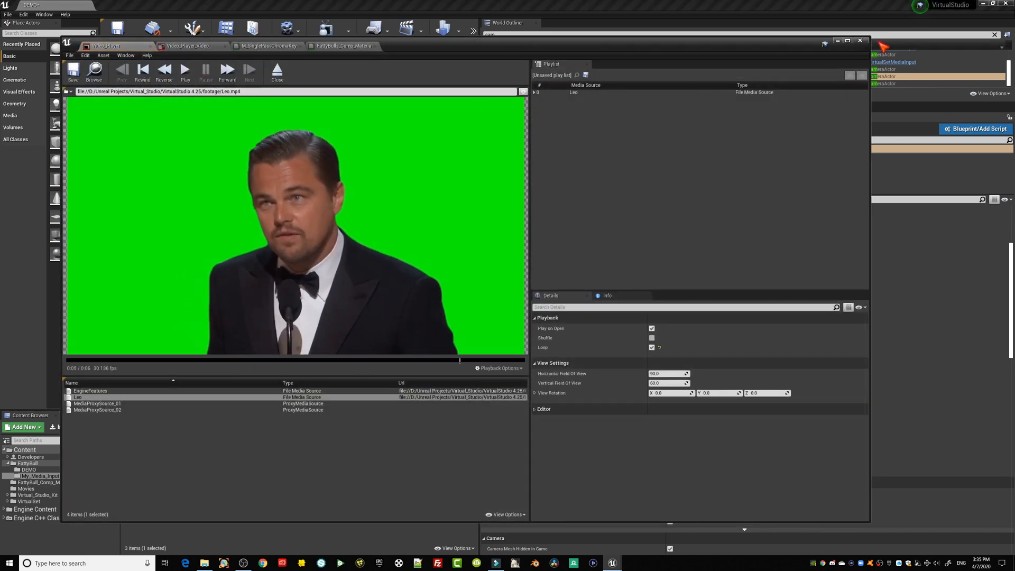
left_click(838, 41)
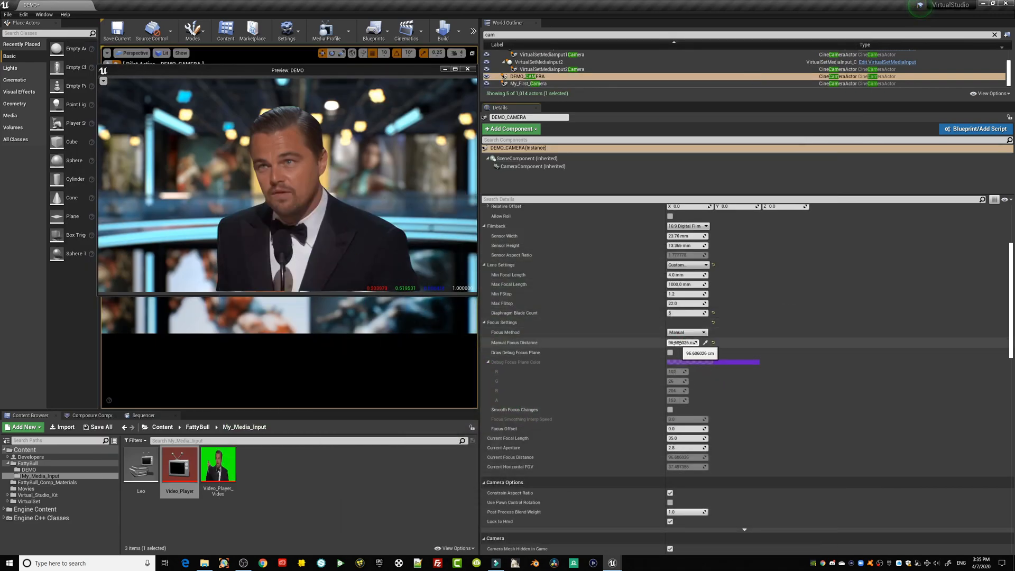
Lower DEMO_CAMERA's Manual Focus Distance to about 76.08 cm, and try Current Aperture values of 1.2, 22, 1.8 and 2.2.
mouse_move(678, 344)
left_mouse_down()
mouse_move(664, 343)
mouse_move(675, 344)
left_mouse_up()
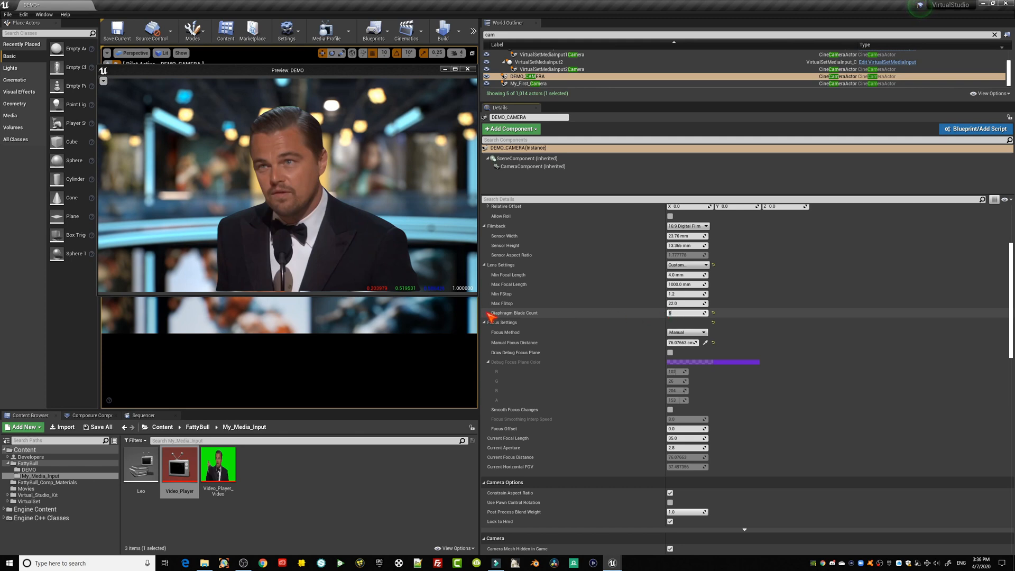
left_click(671, 448)
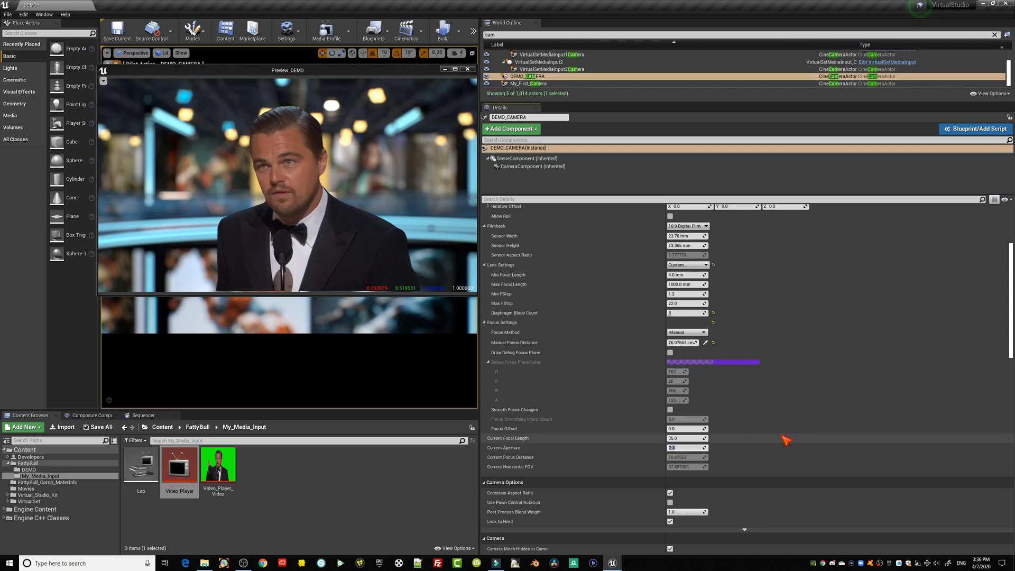
type("1.2")
key("Return")
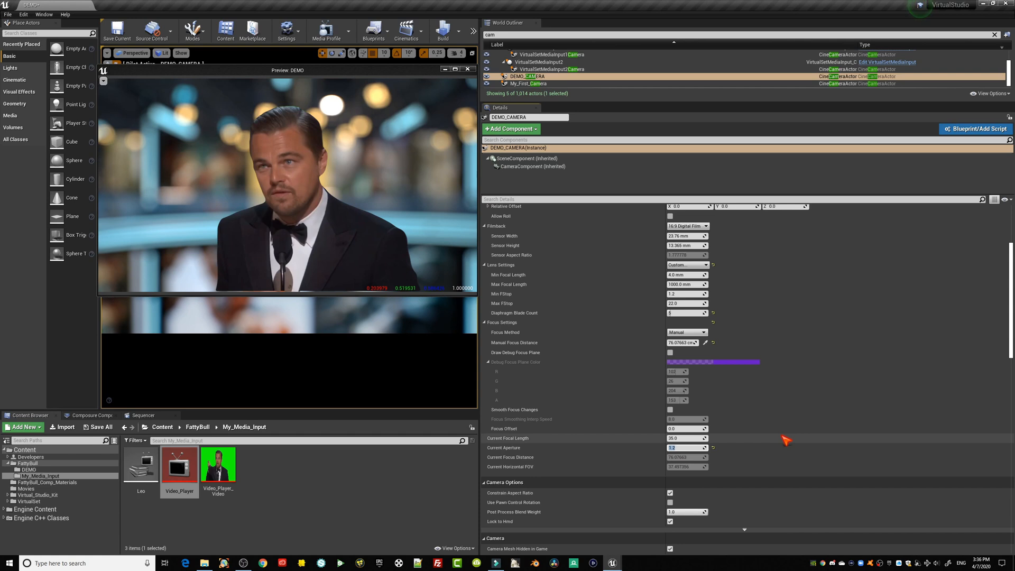
type("22")
key("Return")
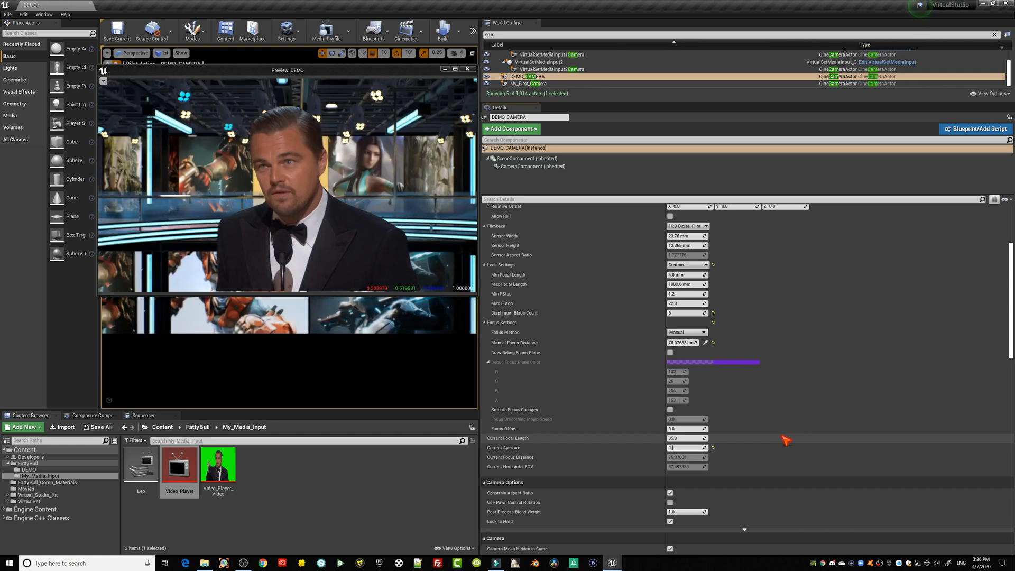
type("1.8")
key("Return")
type("2.2")
key("Return")
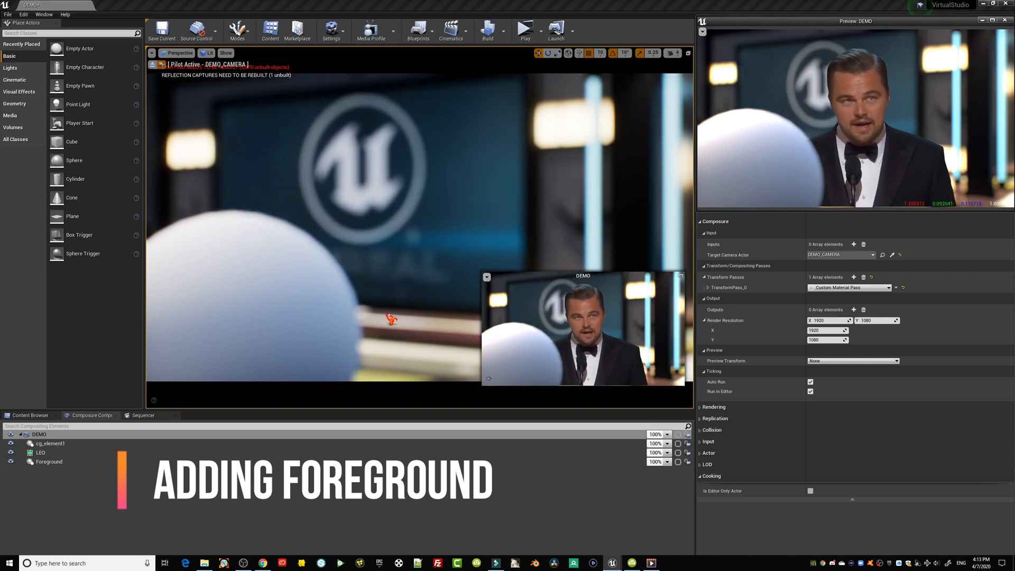
Move the piloted DEMO_CAMERA around the white foreground sphere to check the layered composite, and stop piloting the camera.
mouse_move(404, 305)
middle_mouse_down()
mouse_move(378, 291)
mouse_move(401, 306)
mouse_move(388, 295)
mouse_move(423, 301)
middle_mouse_up()
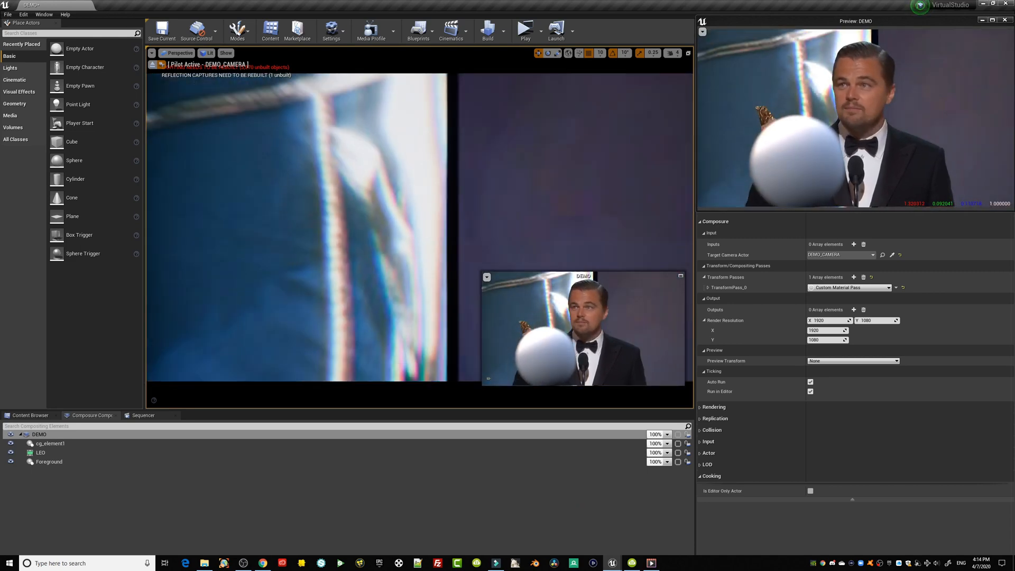
middle_click_drag(423, 301, 385, 274)
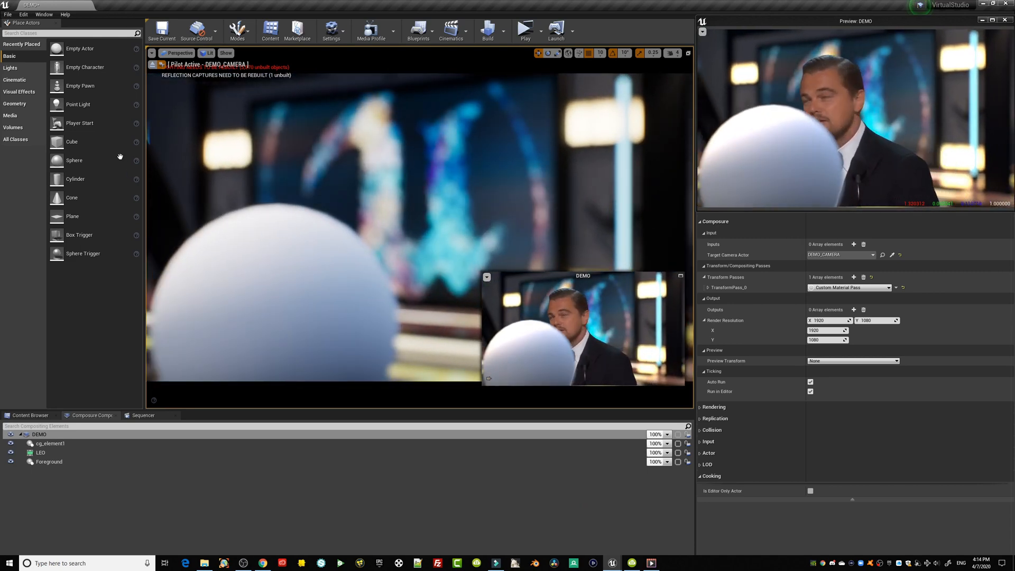
left_click(153, 65)
Move the white sphere to X 50, Y 1250, enlarging the DEMO preview window to watch the foreground.
mouse_move(276, 222)
right_mouse_down()
mouse_move(296, 224)
mouse_move(270, 209)
right_mouse_up()
left_click(372, 320)
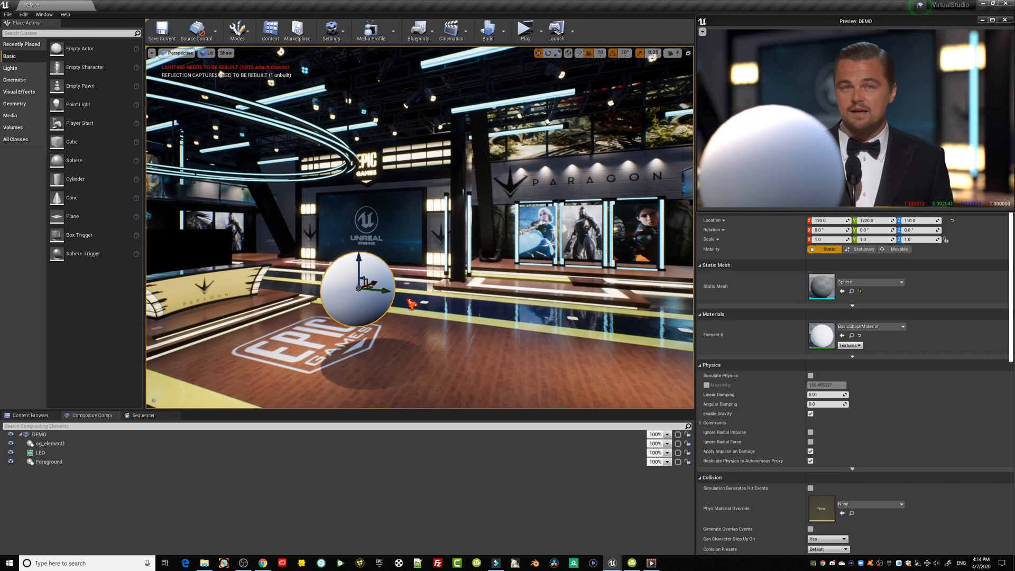
left_click_drag(375, 280, 365, 287)
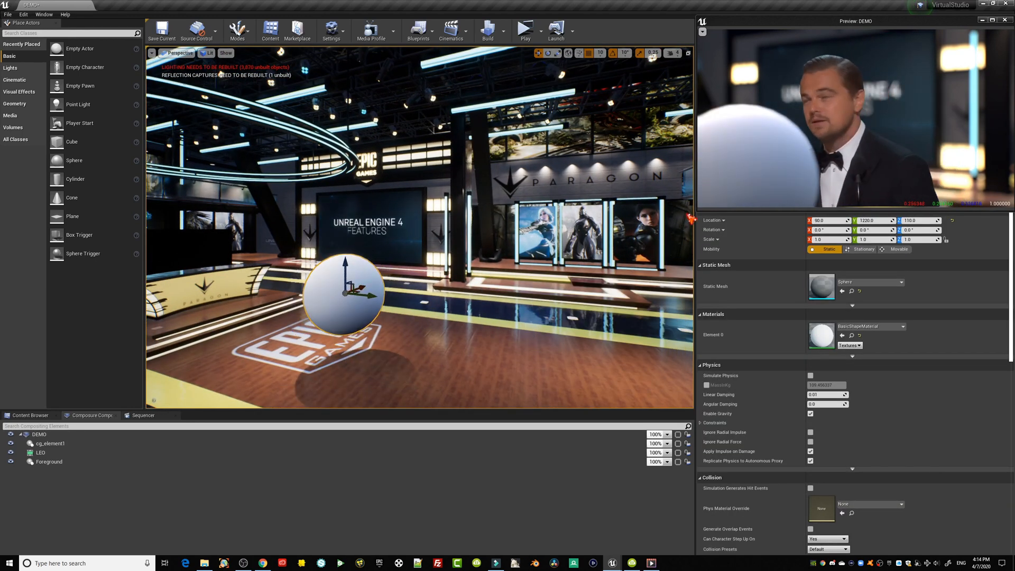
left_click_drag(697, 209, 581, 270)
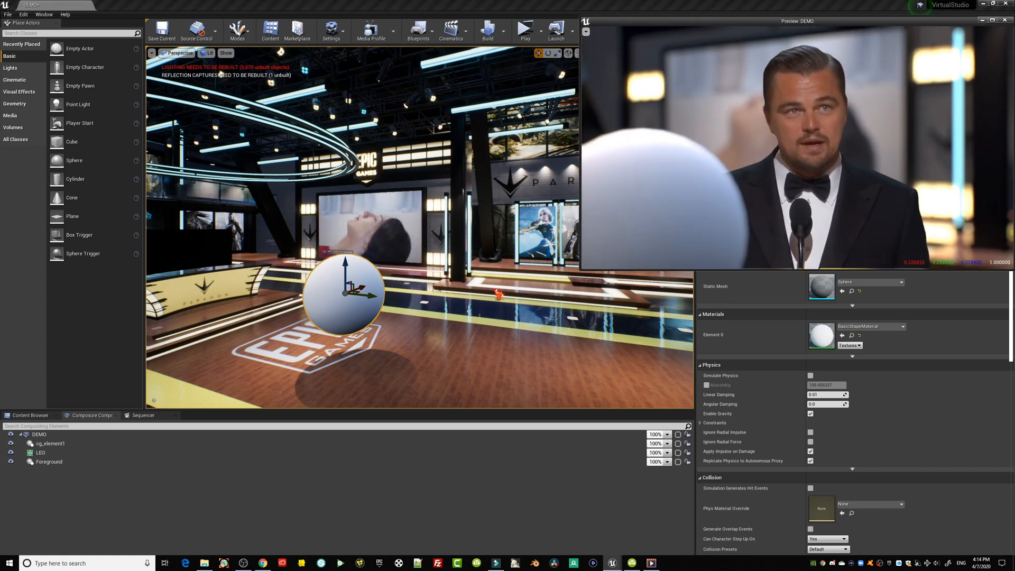
mouse_move(366, 300)
left_mouse_down()
mouse_move(363, 311)
mouse_move(443, 301)
mouse_move(280, 289)
mouse_move(413, 325)
mouse_move(329, 294)
mouse_move(439, 246)
mouse_move(335, 247)
mouse_move(411, 259)
mouse_move(280, 278)
mouse_move(439, 271)
mouse_move(312, 315)
mouse_move(370, 294)
left_mouse_up()
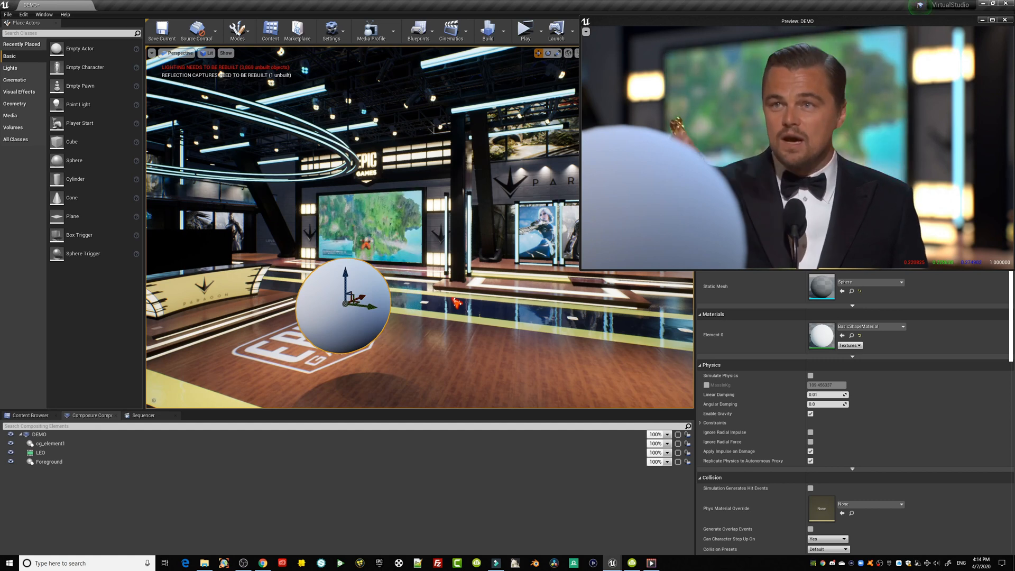
left_click(49, 462)
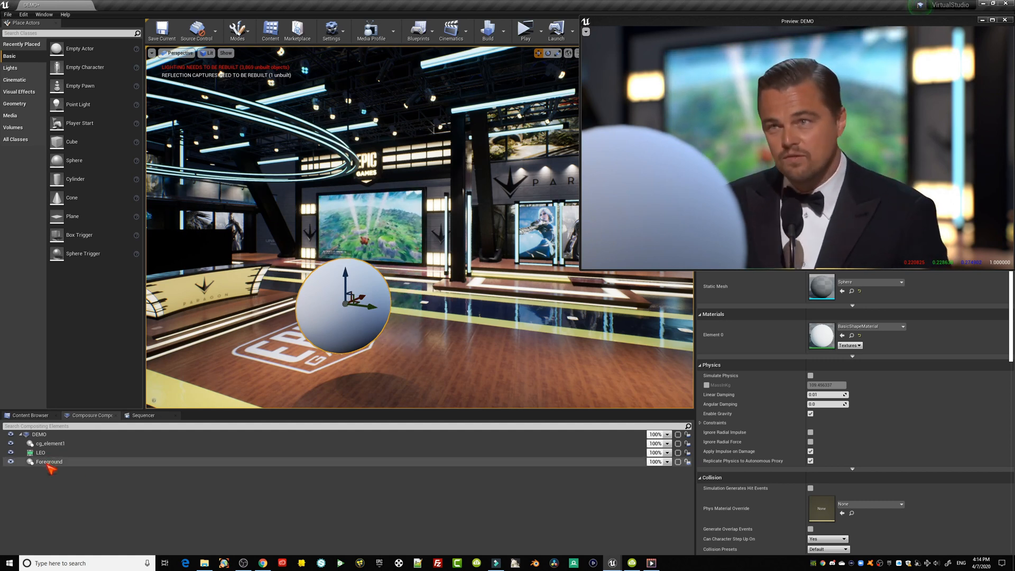
left_click(41, 435)
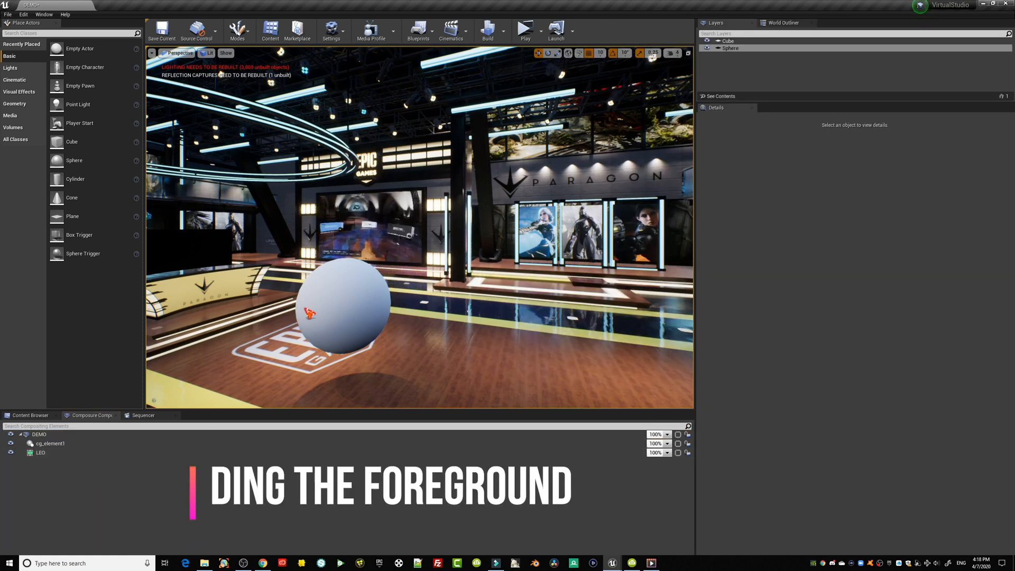
Select the white sphere in the studio and move it along the X axis to 70.
left_click(309, 313)
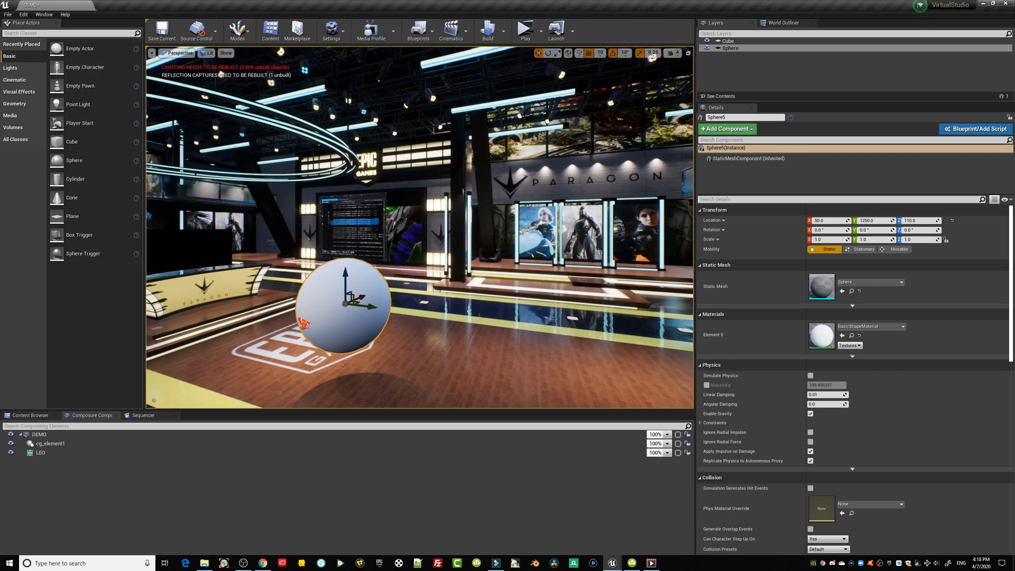
left_click_drag(374, 304, 369, 293)
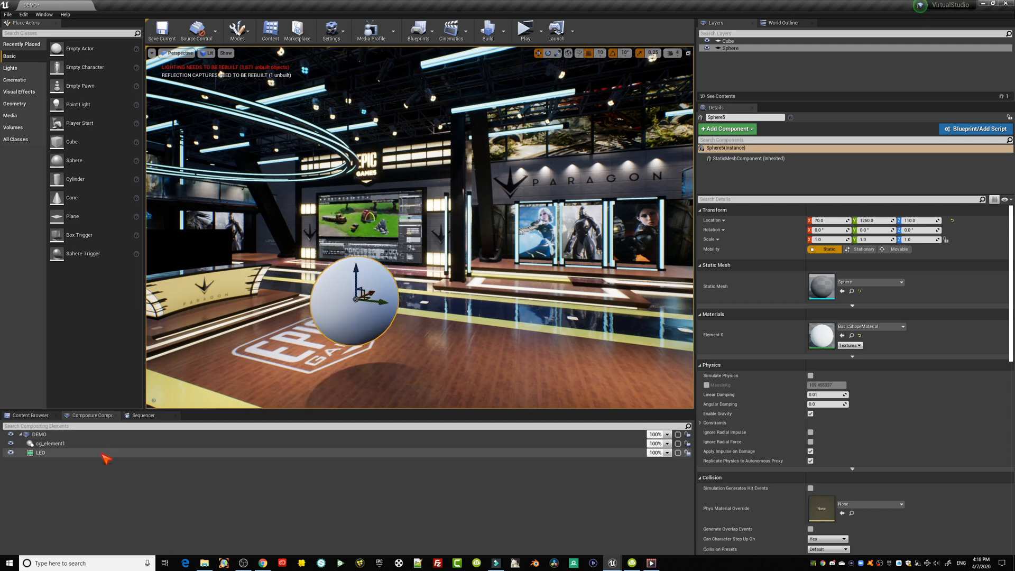
Add a CG Layer element to the DEMO comp and name it Foreground.
left_click(83, 436)
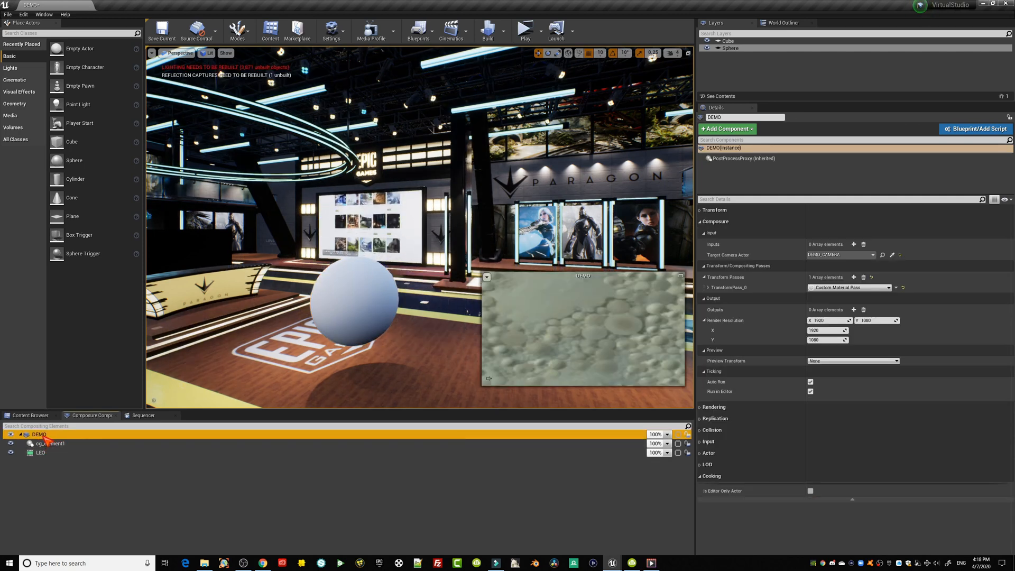
right_click(46, 437)
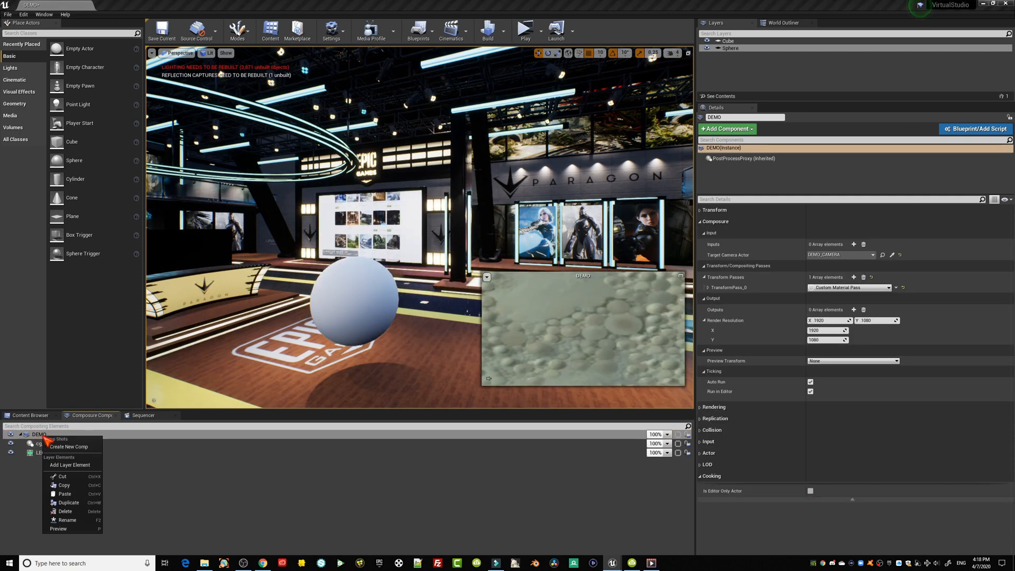
left_click(74, 465)
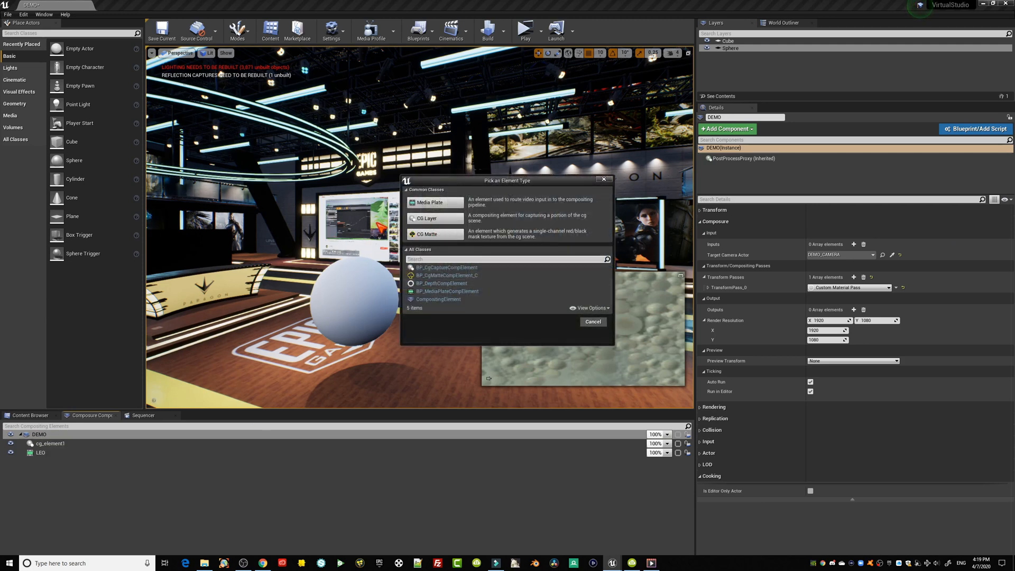
left_click(432, 220)
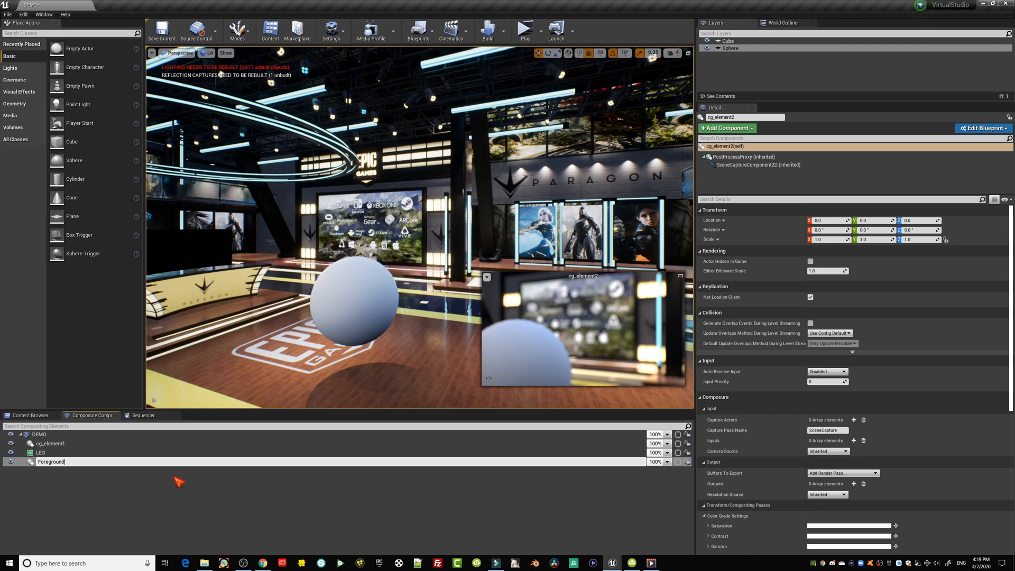
type("Foreground")
key("Return")
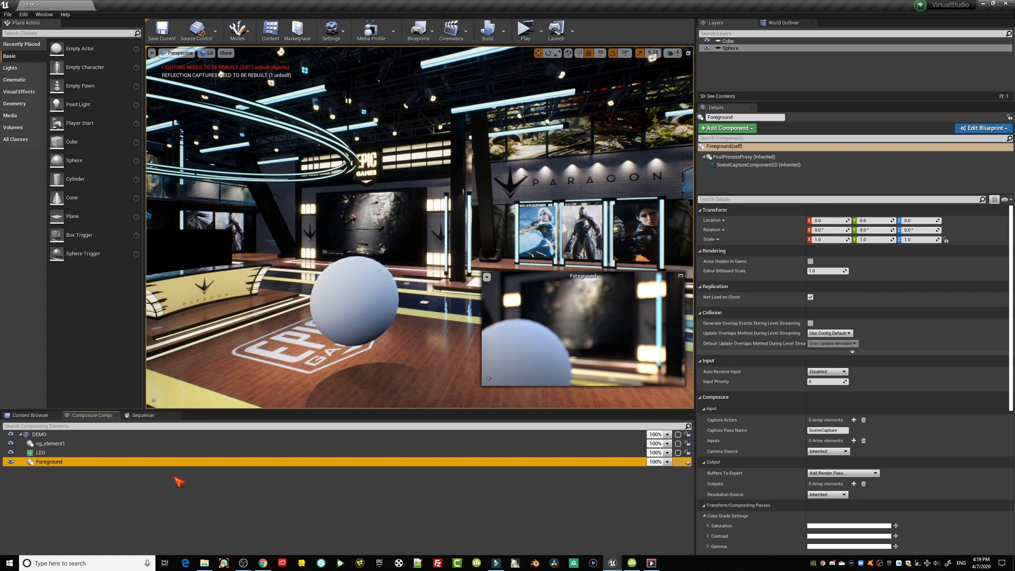
Compare the previews of the LEO and Foreground layers, ending with Foreground selected.
left_click(54, 453)
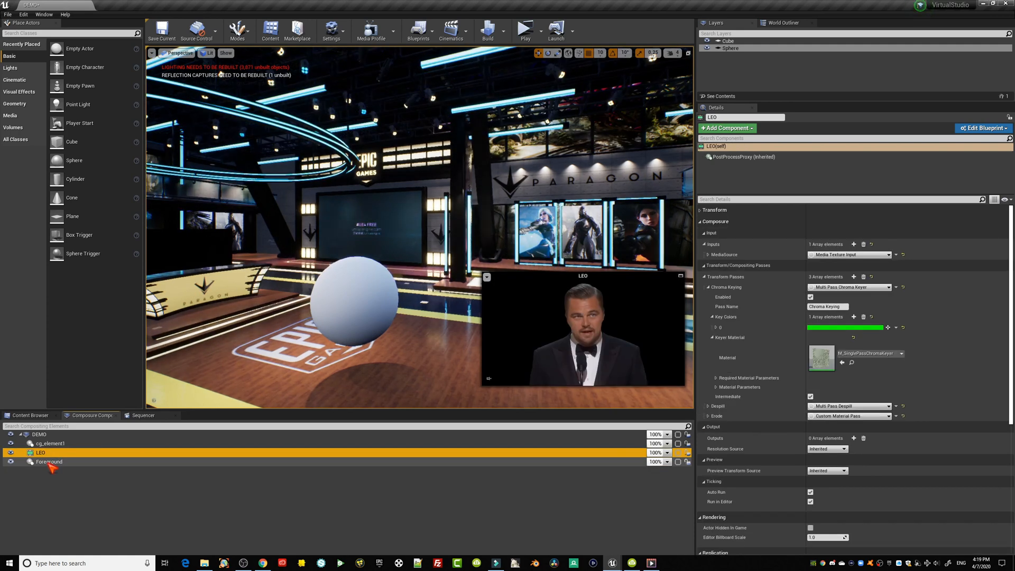
left_click(49, 463)
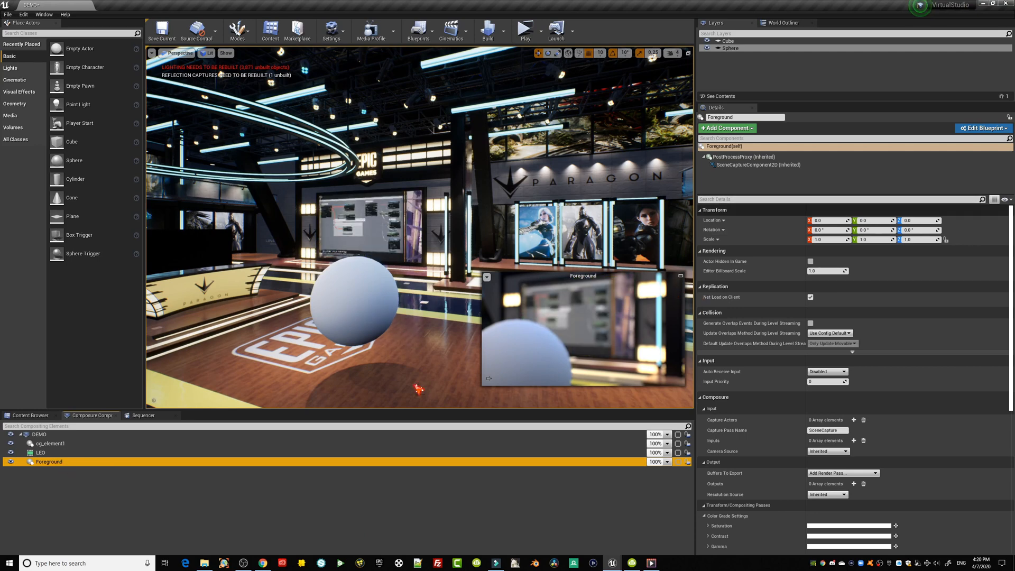
left_click(40, 452)
left_click(49, 462)
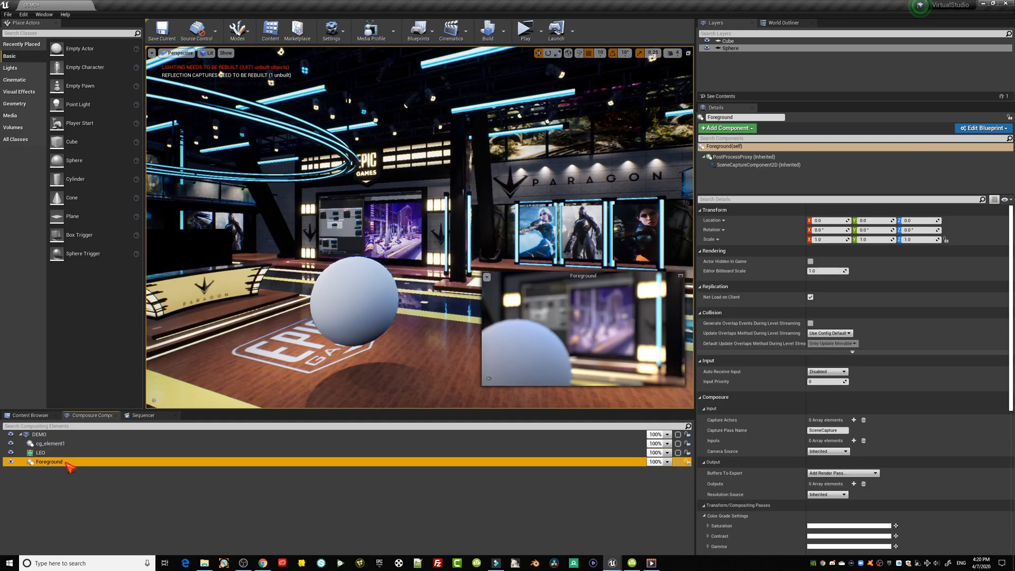
Collapse the Transform, Rendering, Replication, Collision and Input categories in Foreground's details, leaving Composure expanded.
left_click(701, 210)
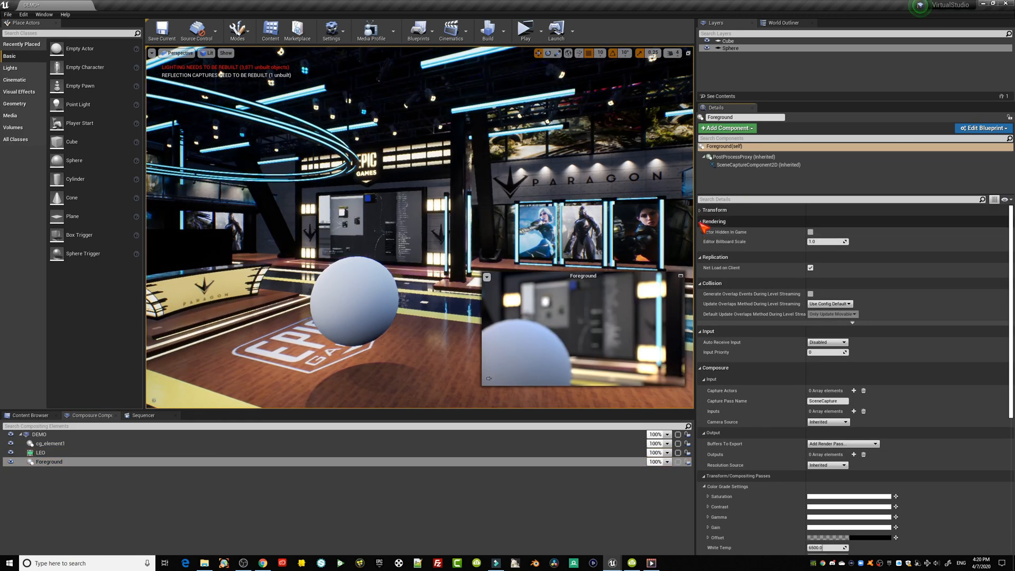
left_click(702, 222)
left_click(701, 233)
left_click(701, 245)
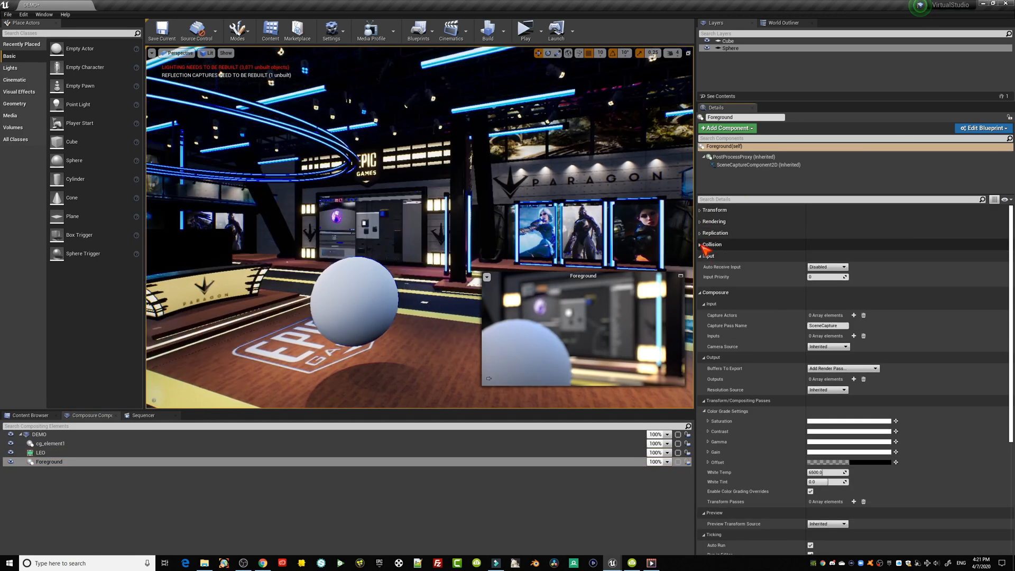
left_click(701, 256)
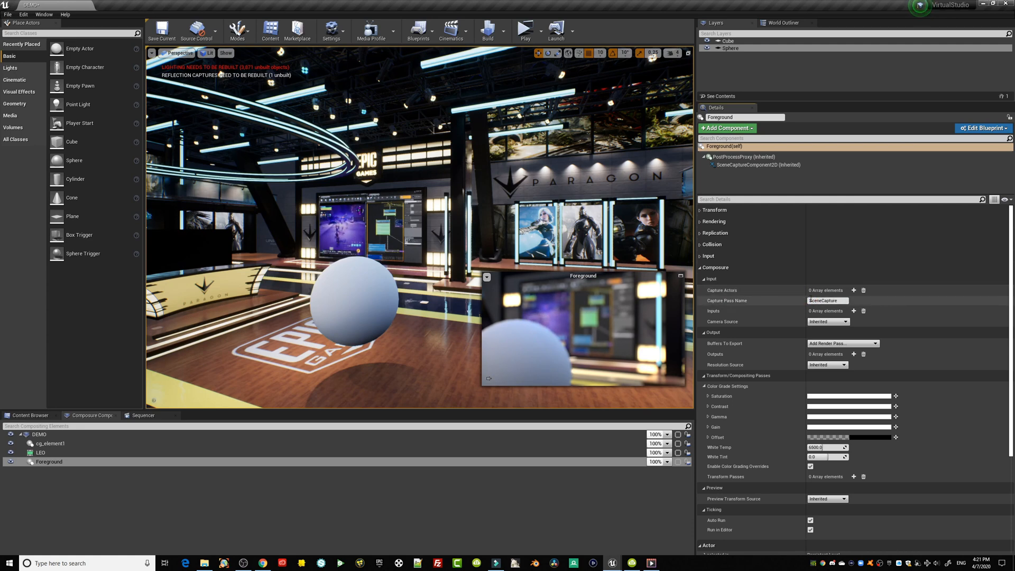
Add a Capture Actors entry to Foreground, check its available ActorSet layers, and set its InclusionType to Exclude.
left_click(853, 291)
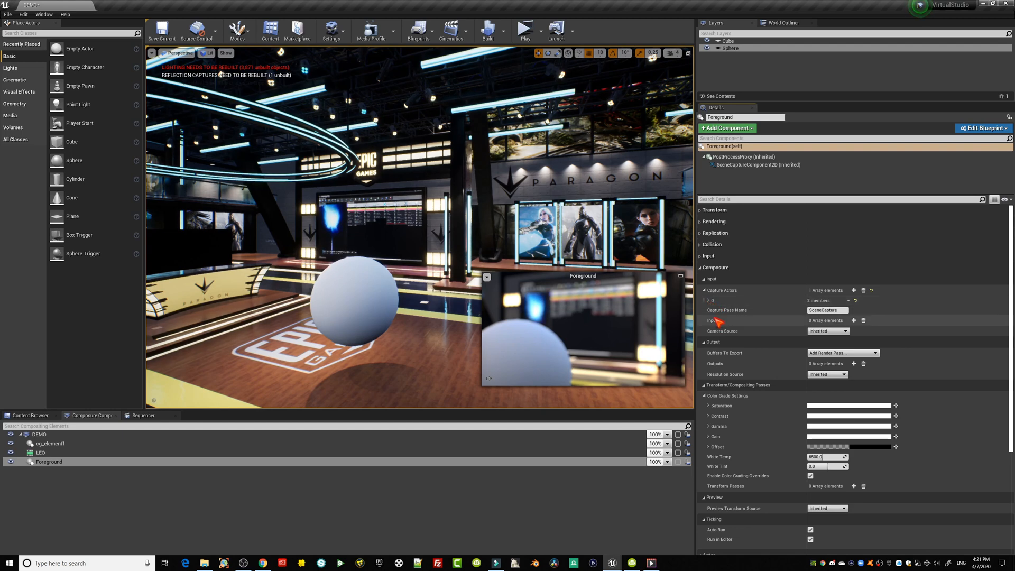
left_click(709, 300)
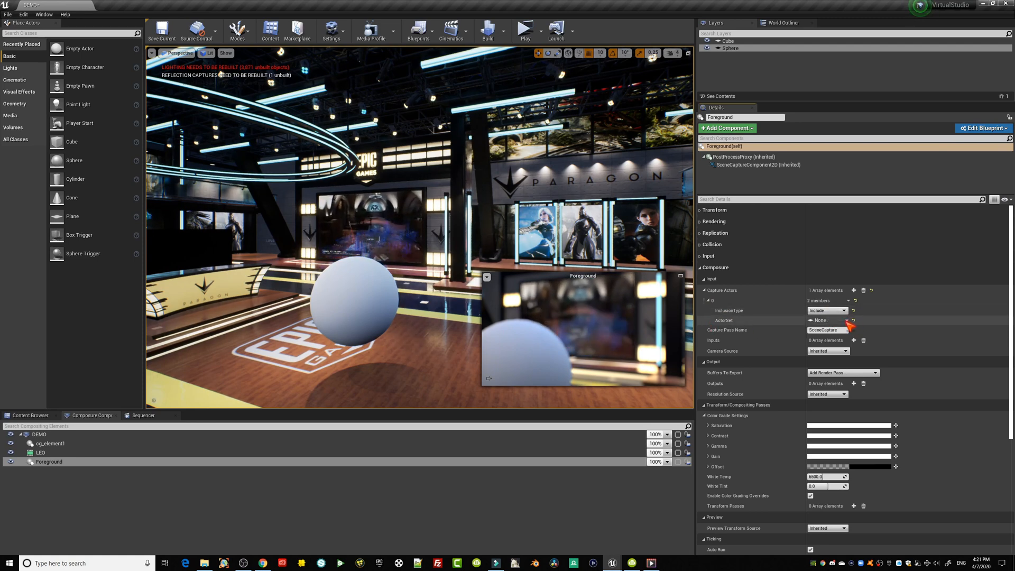
left_click(847, 320)
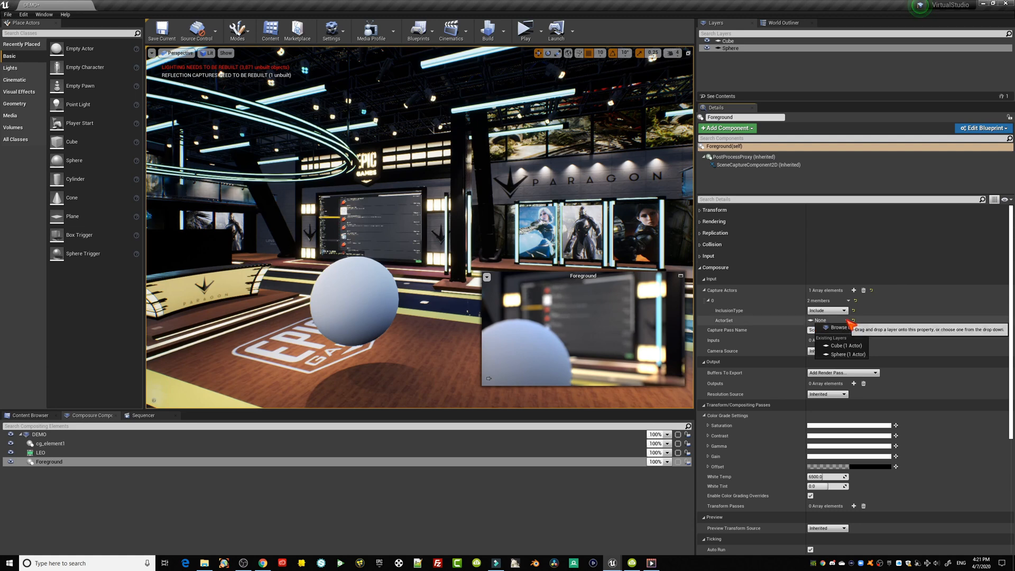
left_click(773, 318)
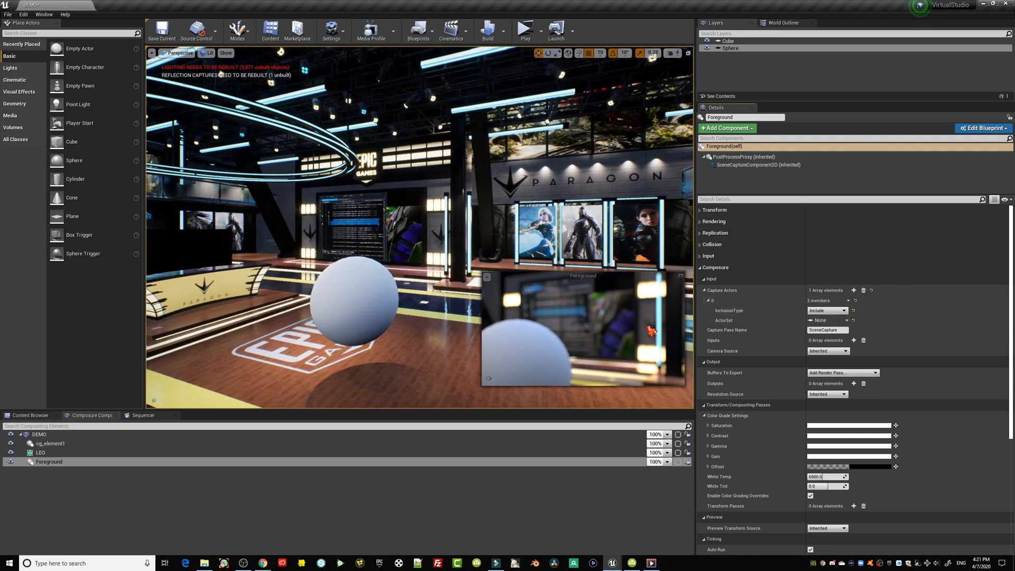
left_click(842, 311)
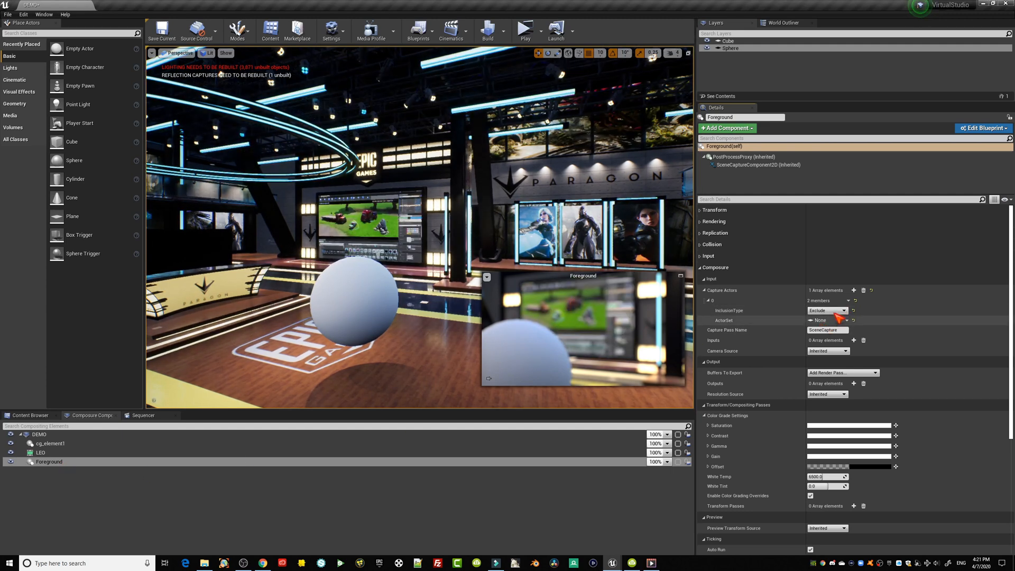
left_click(833, 322)
left_click(833, 310)
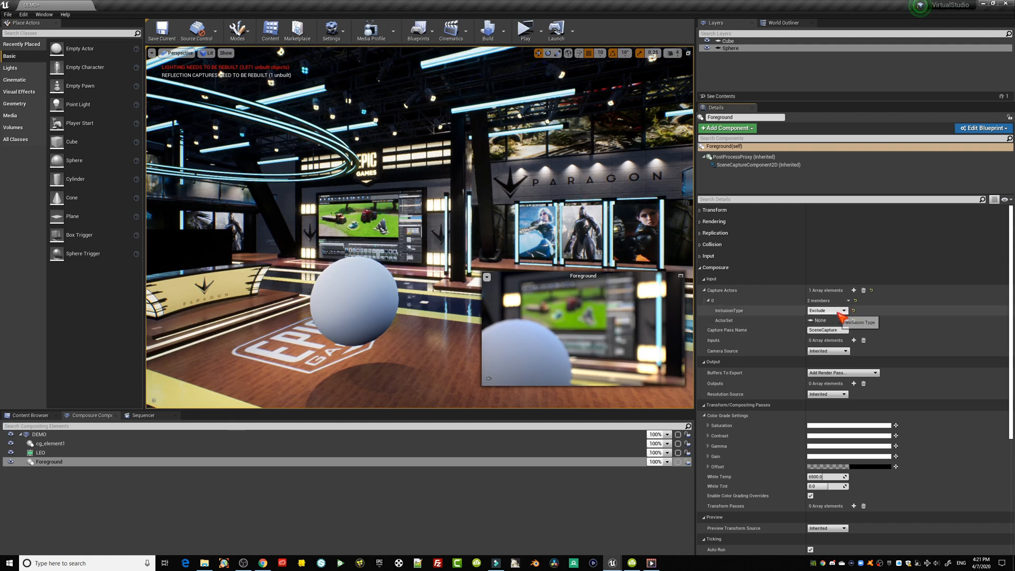
Set the InclusionType of Foreground's Capture Actors entry to Include and browse the layers for its ActorSet.
left_click(820, 321)
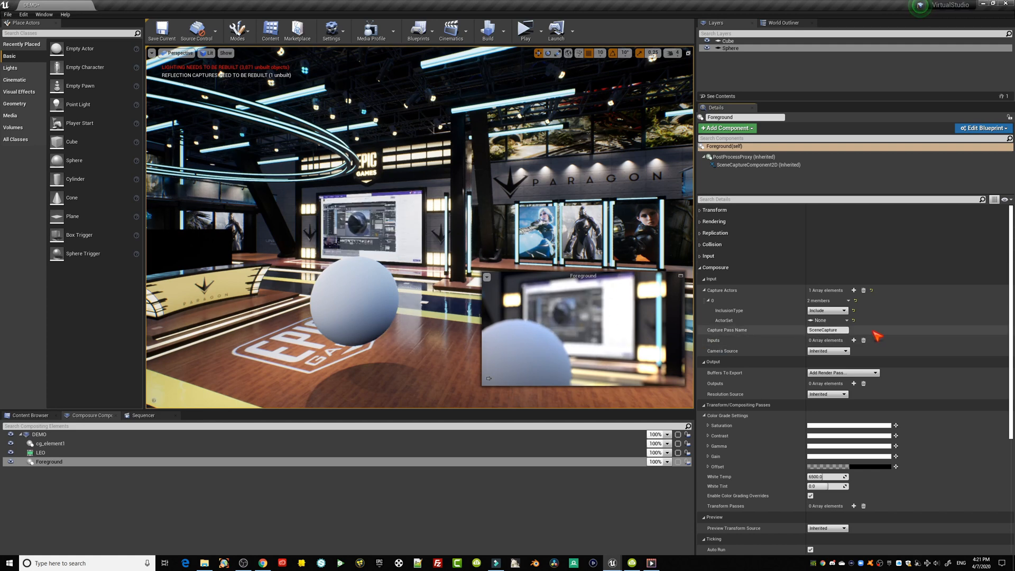
left_click(847, 320)
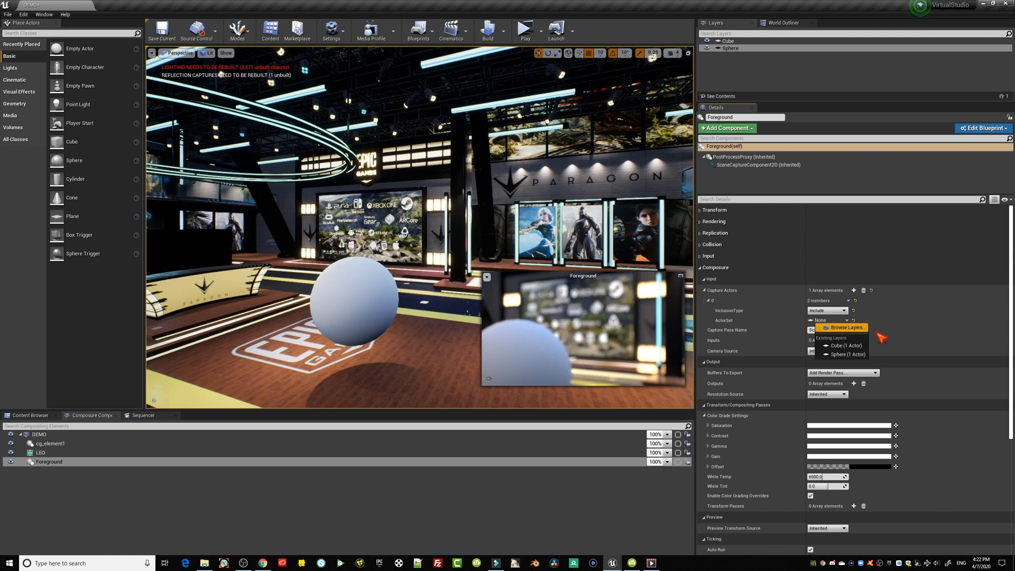
left_click(846, 329)
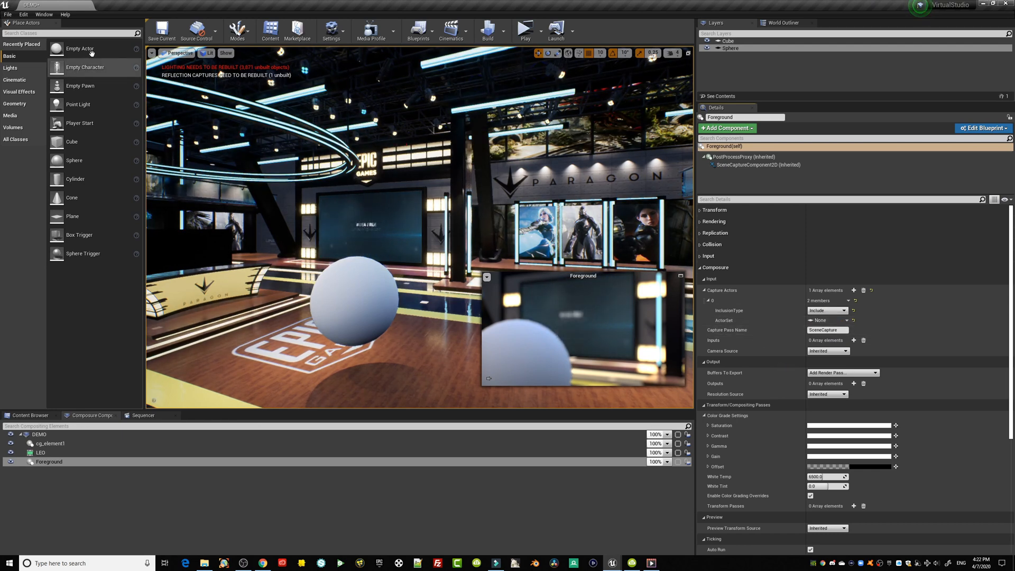
Close the Layers window and reopen it.
left_click(42, 15)
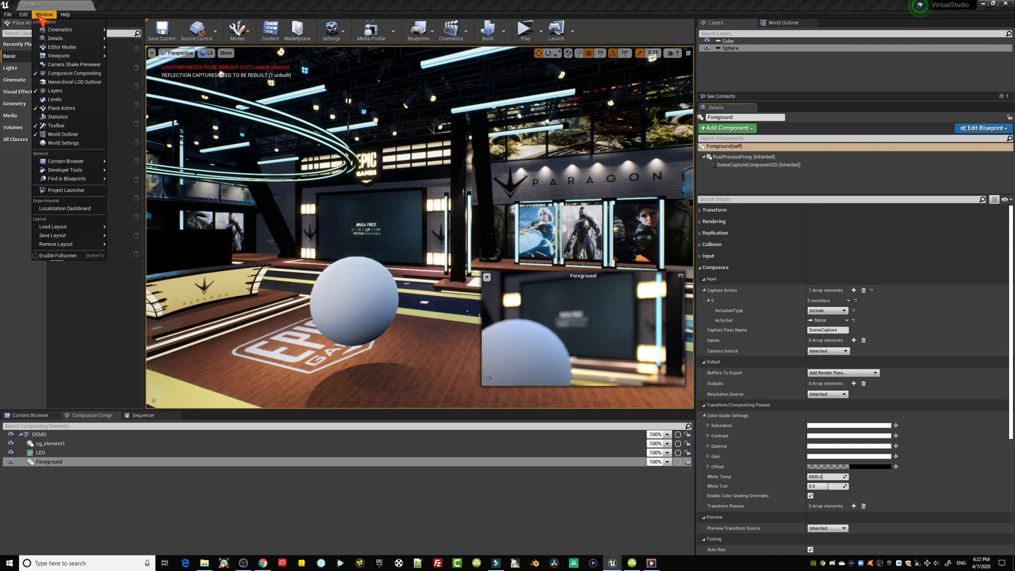
left_click(56, 91)
left_click(44, 15)
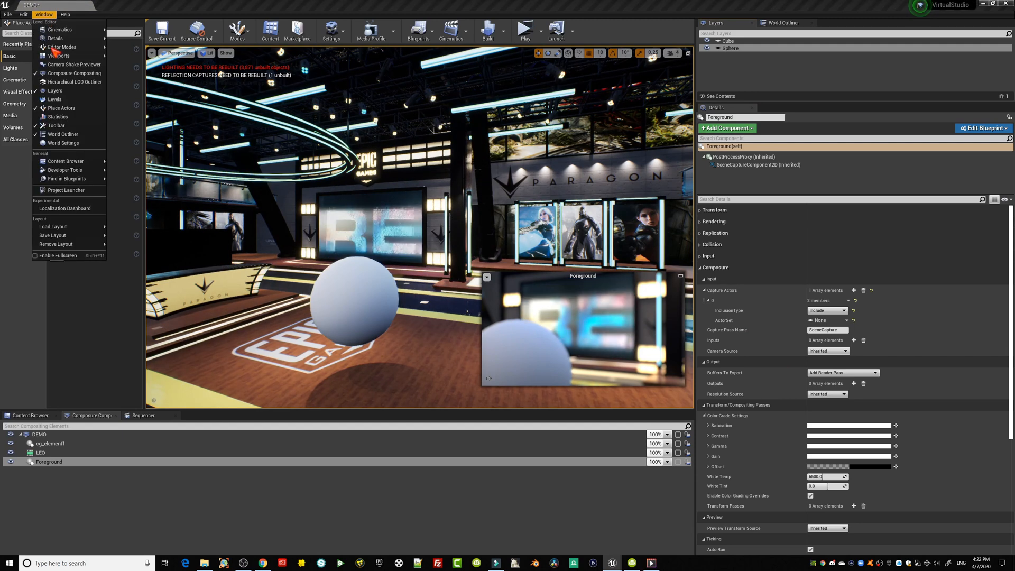
left_click(56, 91)
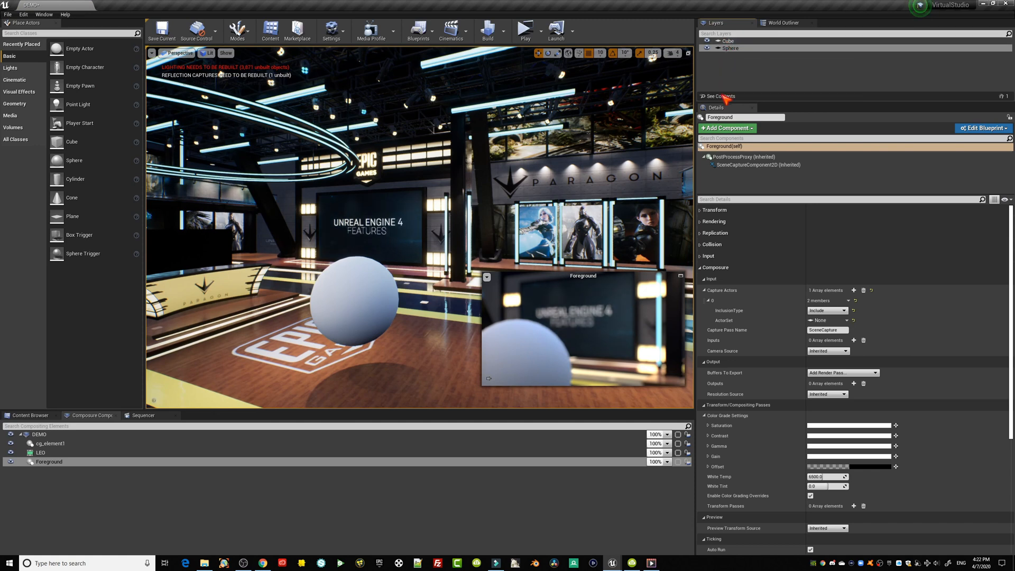
right_click(725, 73)
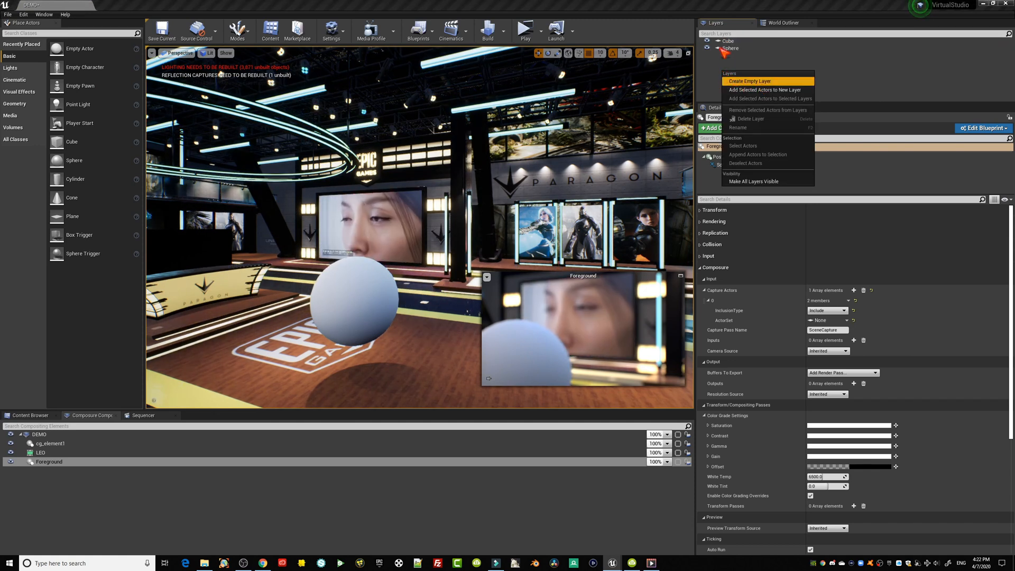
left_click(740, 82)
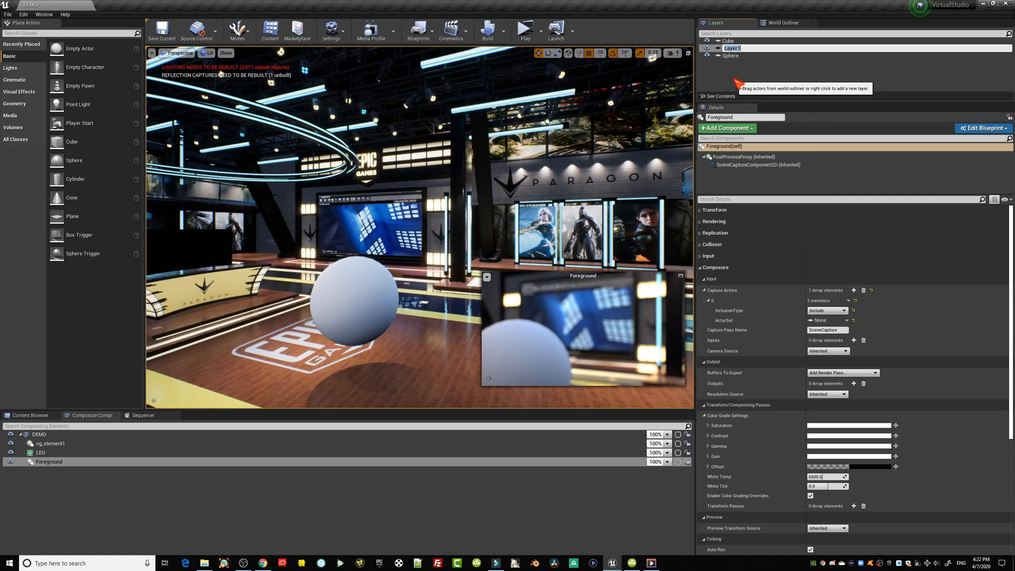
left_click(730, 49)
key("Delete")
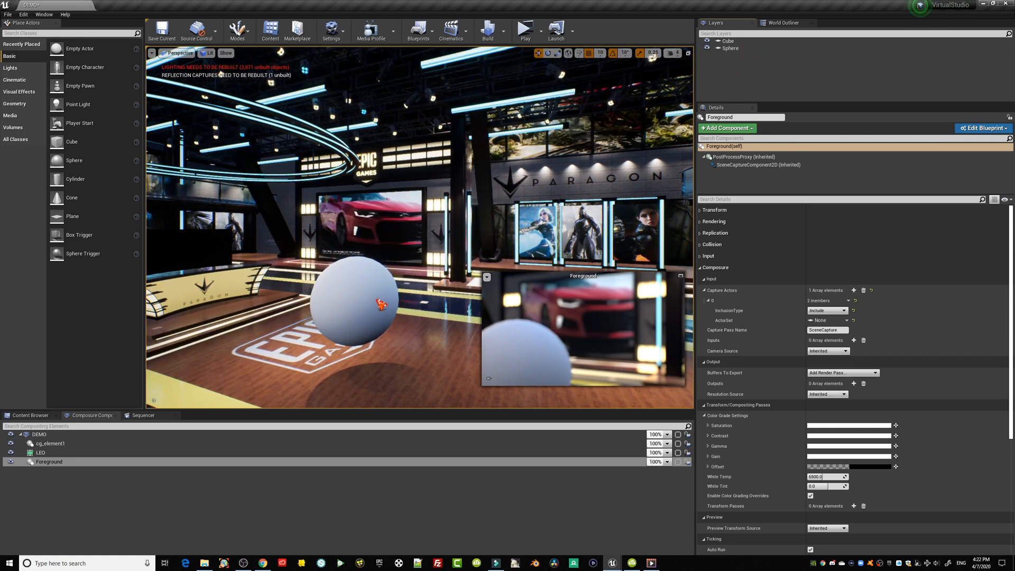
Add the sphere actor in the scene to a new layer named SPHERE_DEMO.
left_click(365, 275)
right_click(734, 71)
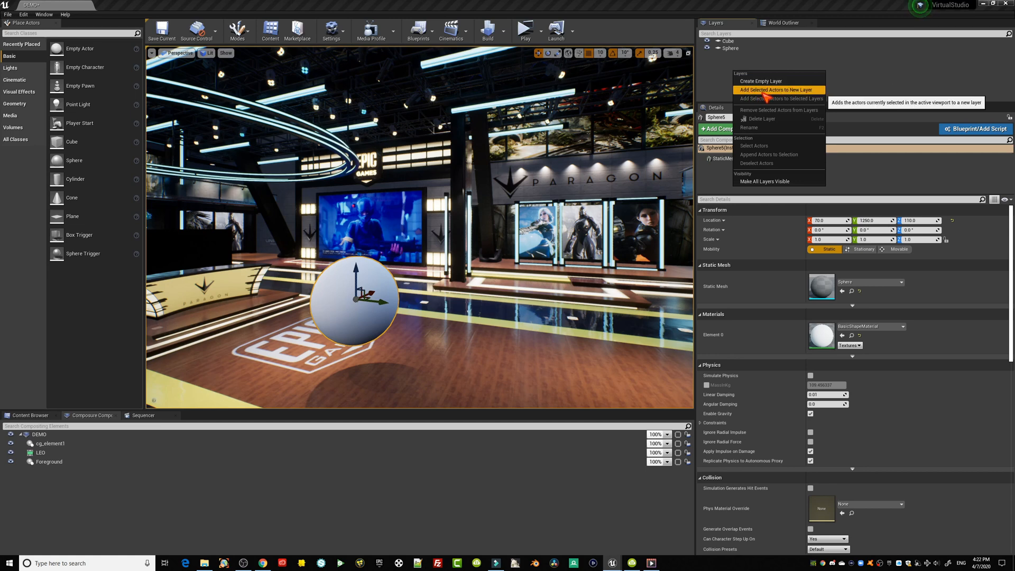
left_click(764, 94)
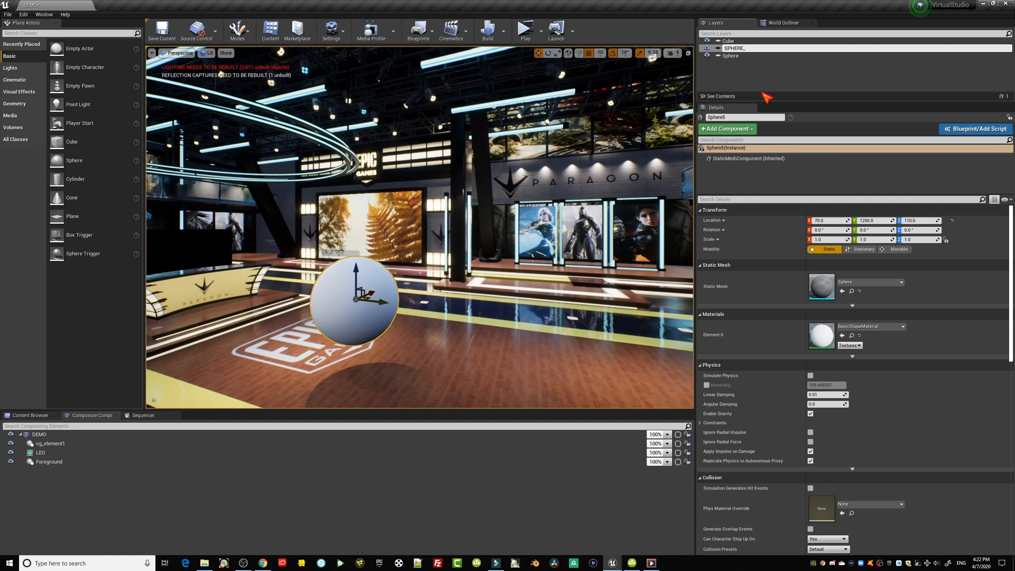
type("SPHERE_DEMO")
key("Return")
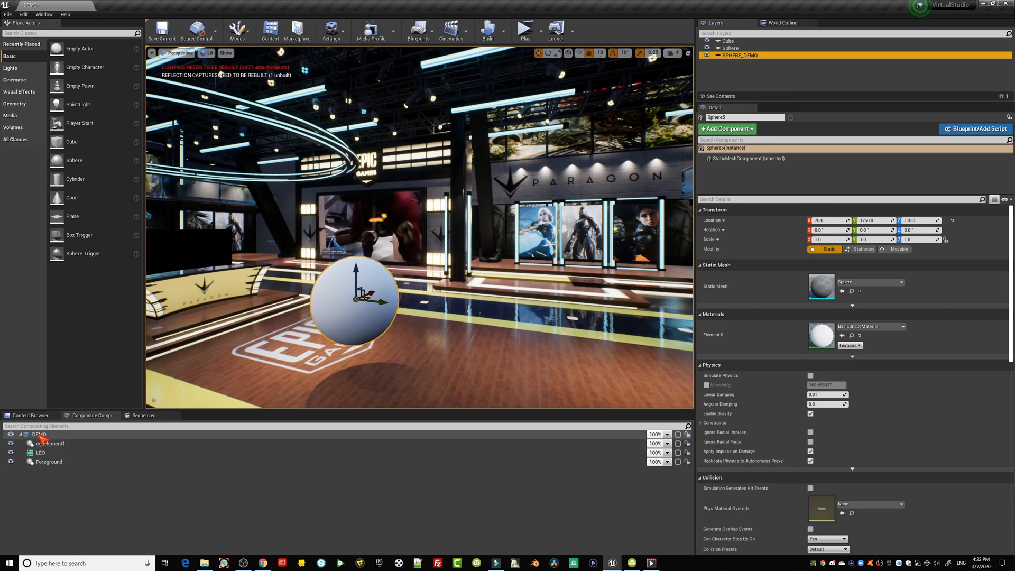
Set the ActorSet of Foreground's Capture Actors entry to the SPHERE_DEMO layer.
left_click(48, 462)
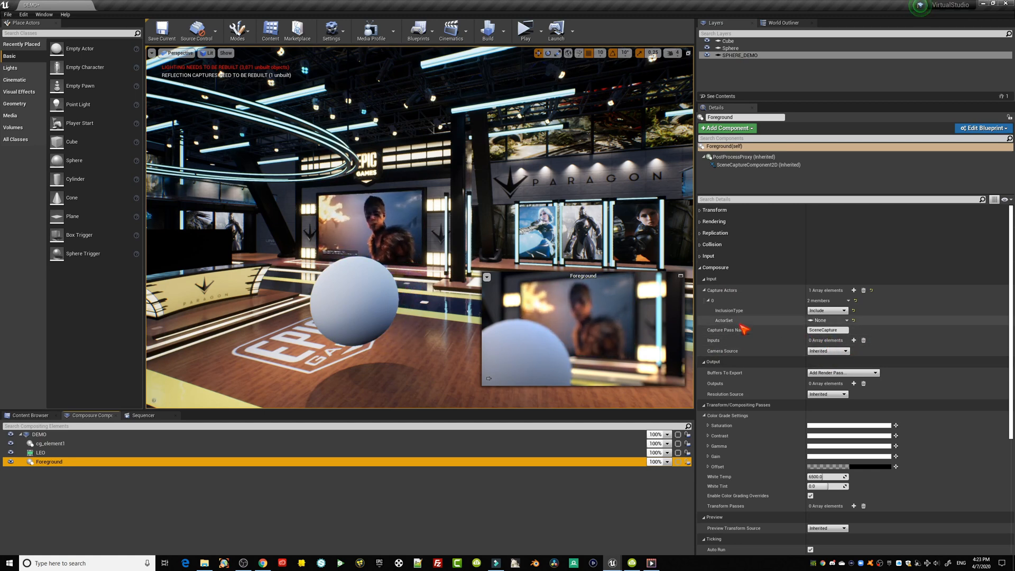
left_click(845, 321)
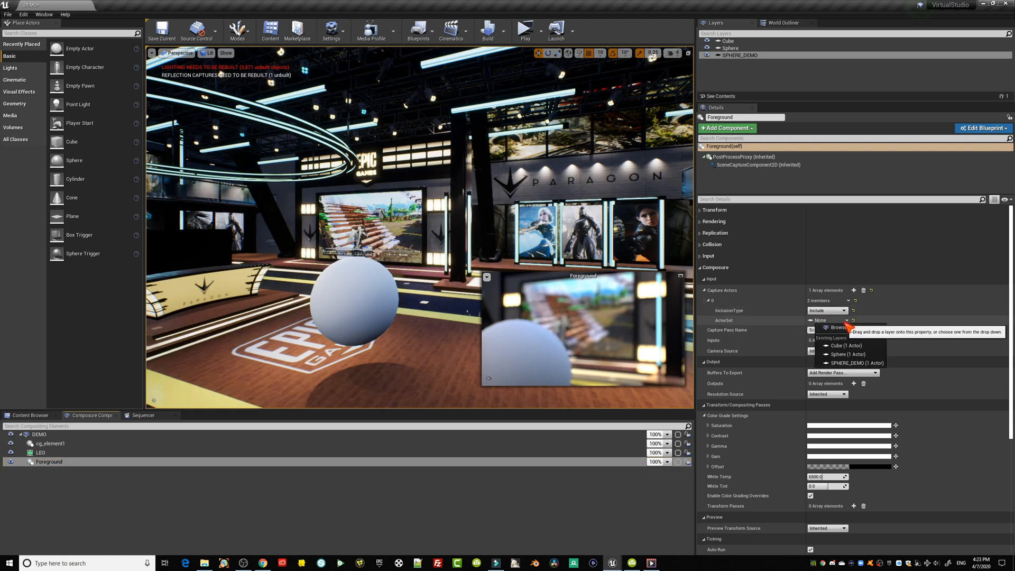
left_click(859, 363)
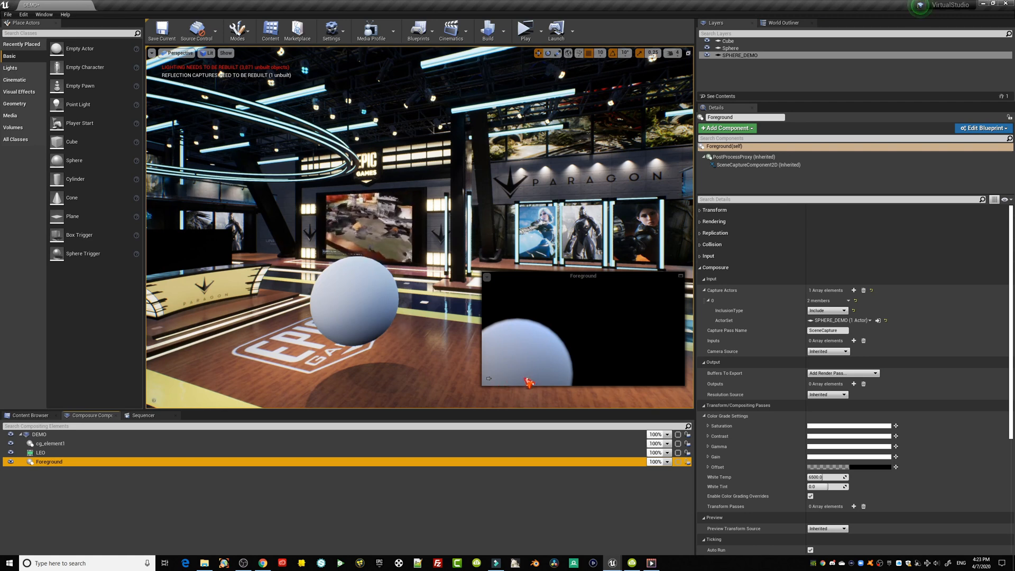
Enlarge the Foreground preview in its own window and show only its Alpha channel.
left_click(683, 278)
left_click_drag(544, 137, 379, 86)
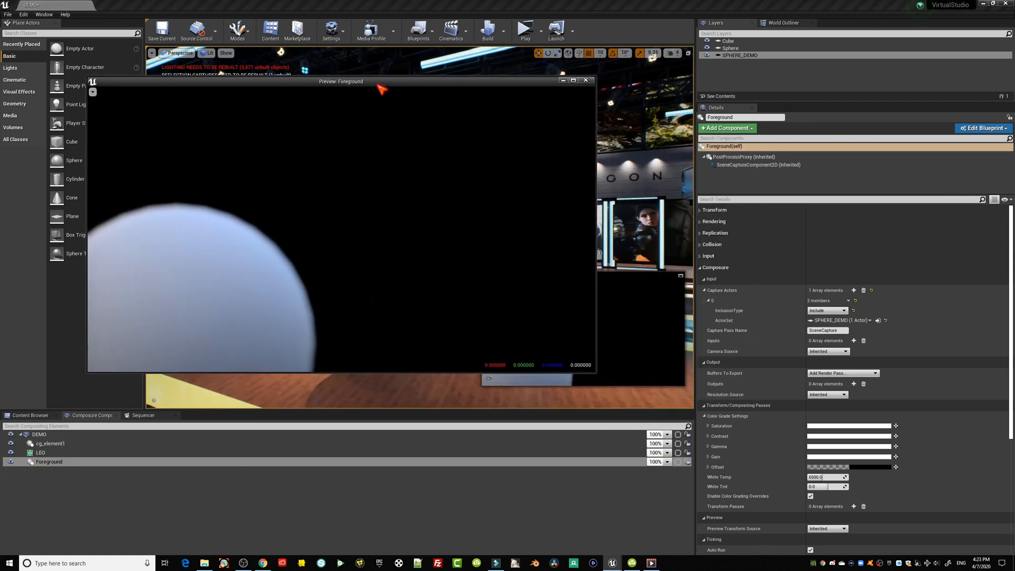
left_click(93, 92)
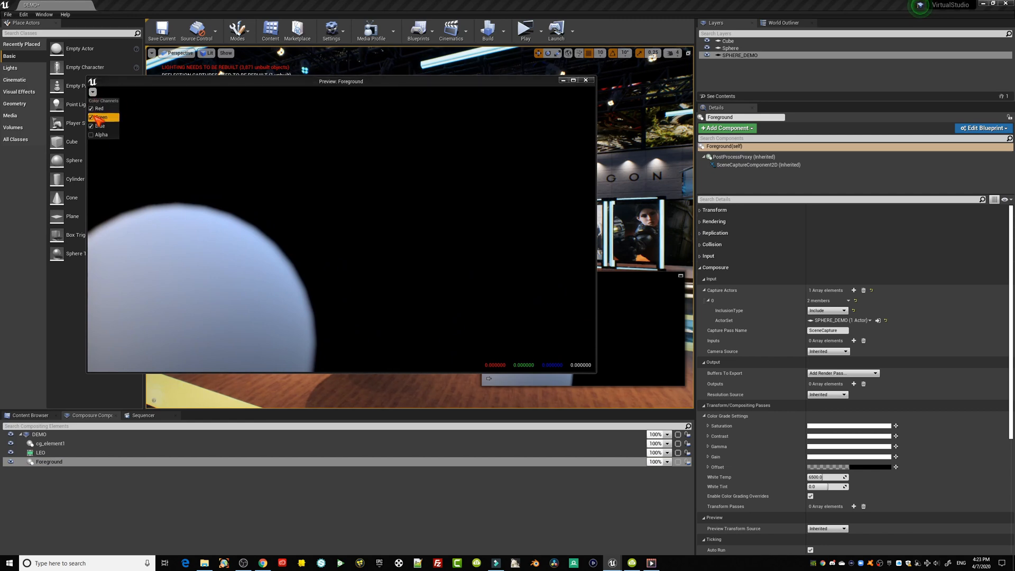
left_click(101, 136)
left_click(100, 126)
left_click(100, 117)
left_click(99, 108)
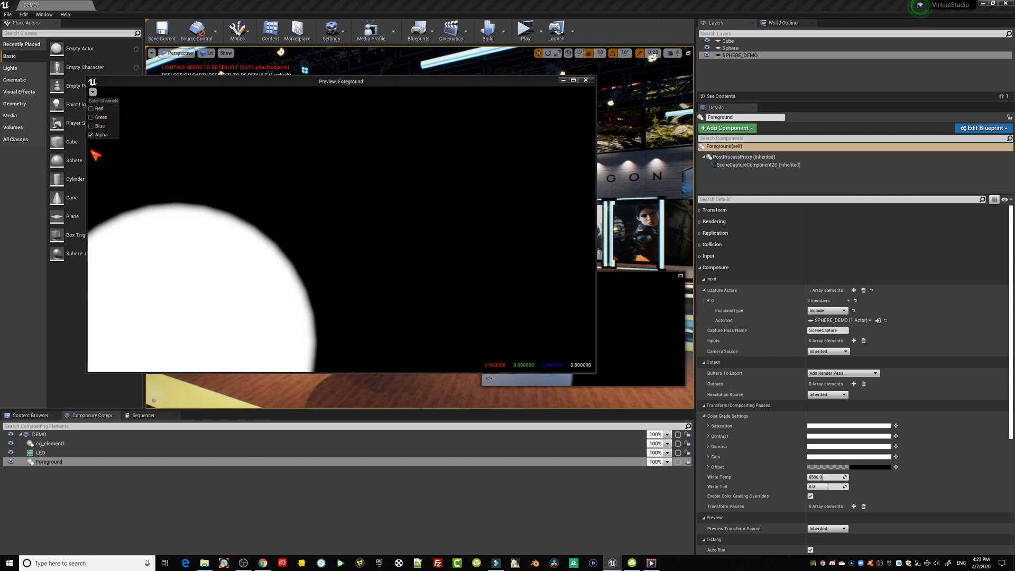
Restore the Red, Green and Blue channels in the Foreground preview without Alpha, and close the preview window.
left_click(101, 135)
left_click(100, 126)
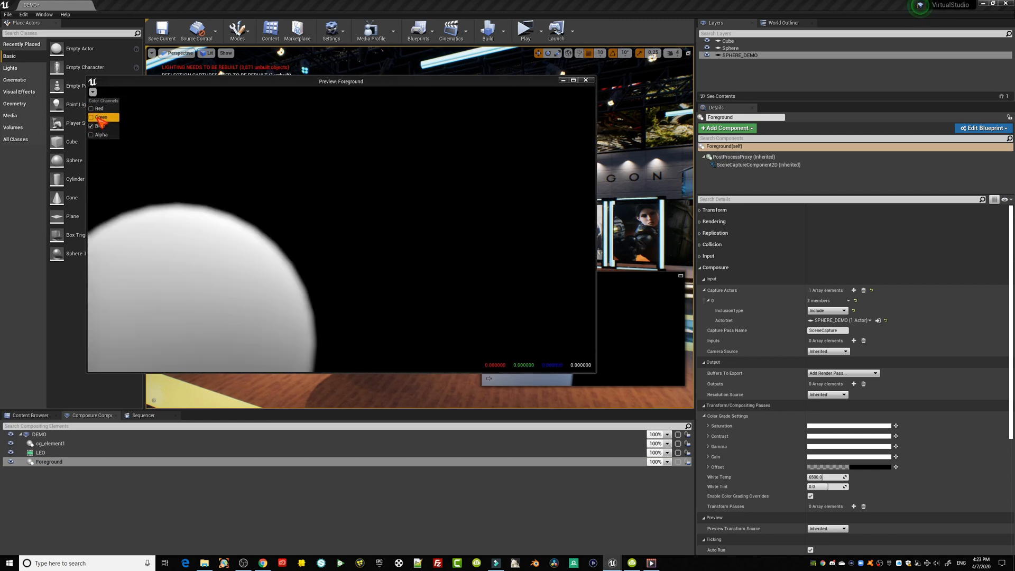
left_click(101, 117)
left_click(100, 109)
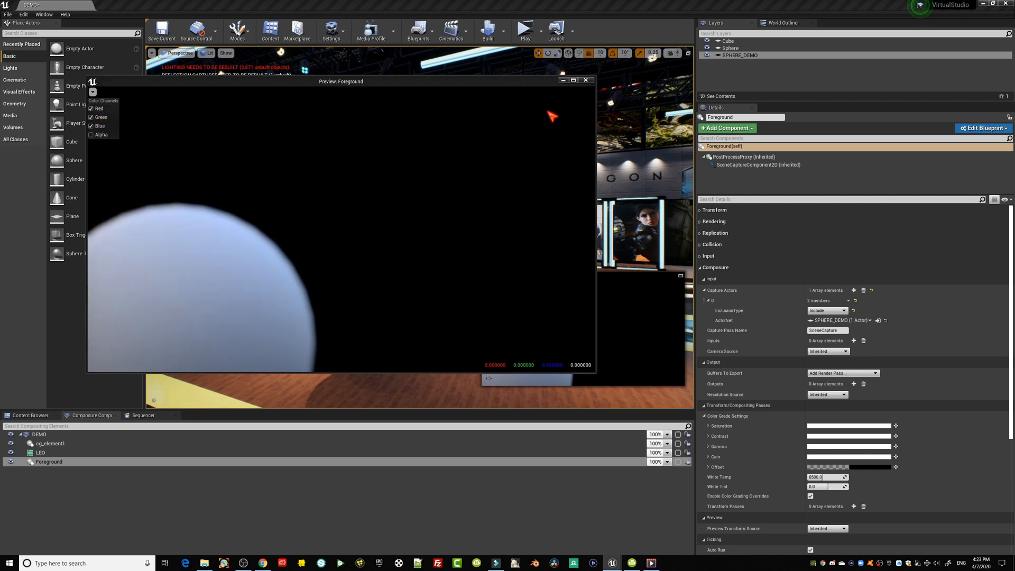
left_click(586, 79)
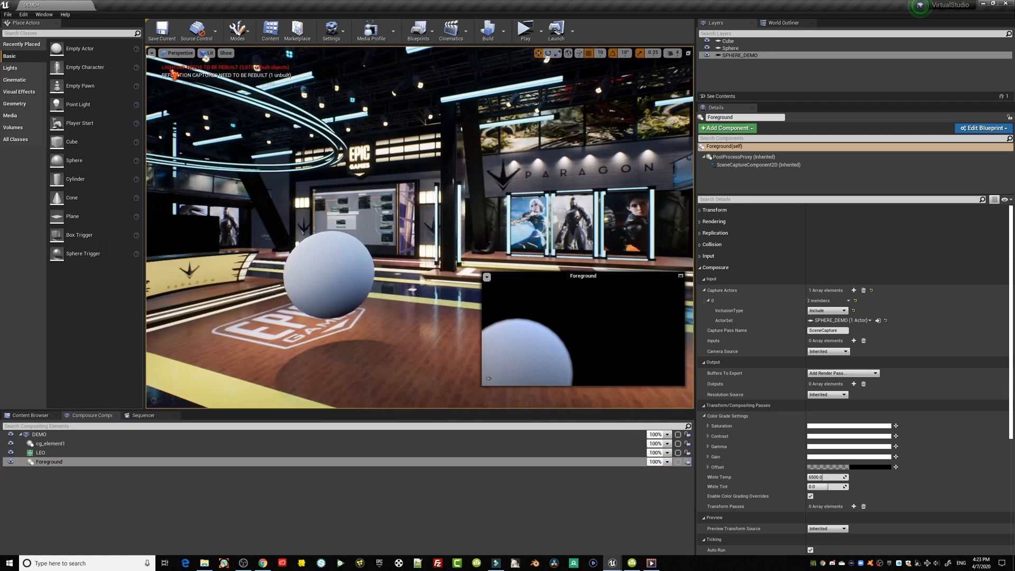
View the scene through DEMO_CAMERA and compare the previews of LEO, cg_element1, Foreground and the DEMO comp.
left_click(178, 53)
left_click(191, 142)
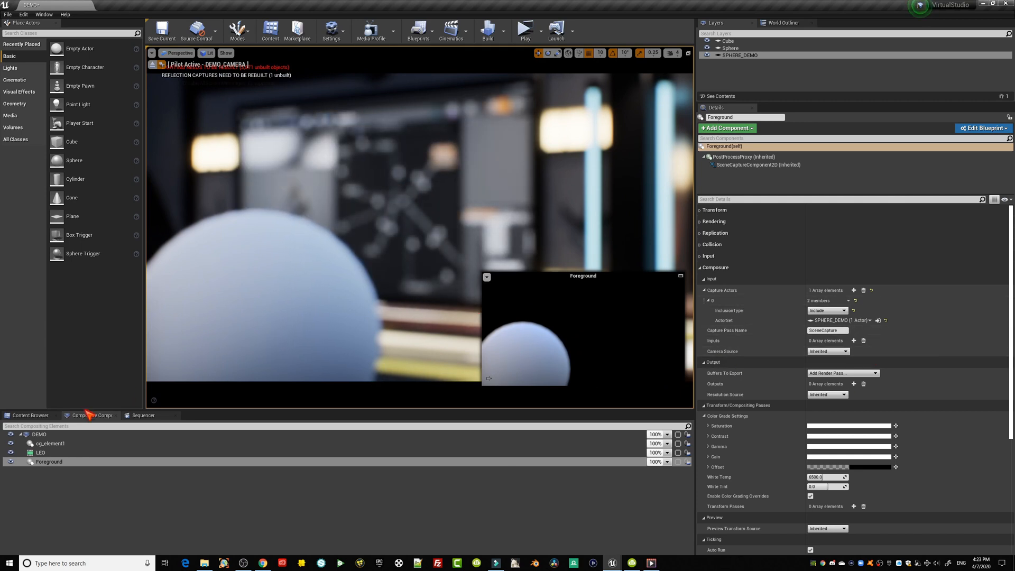
left_click(50, 453)
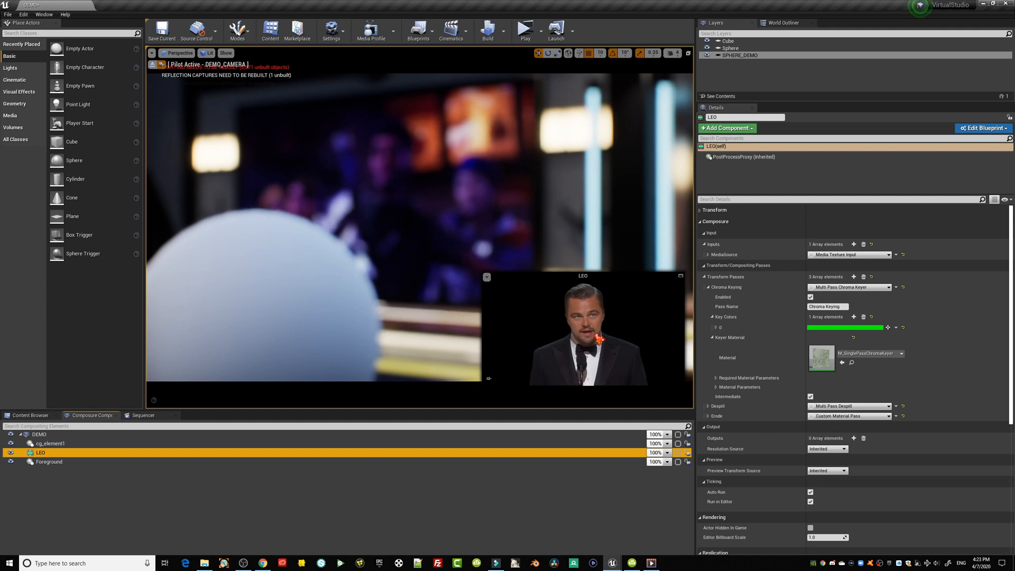
left_click(46, 443)
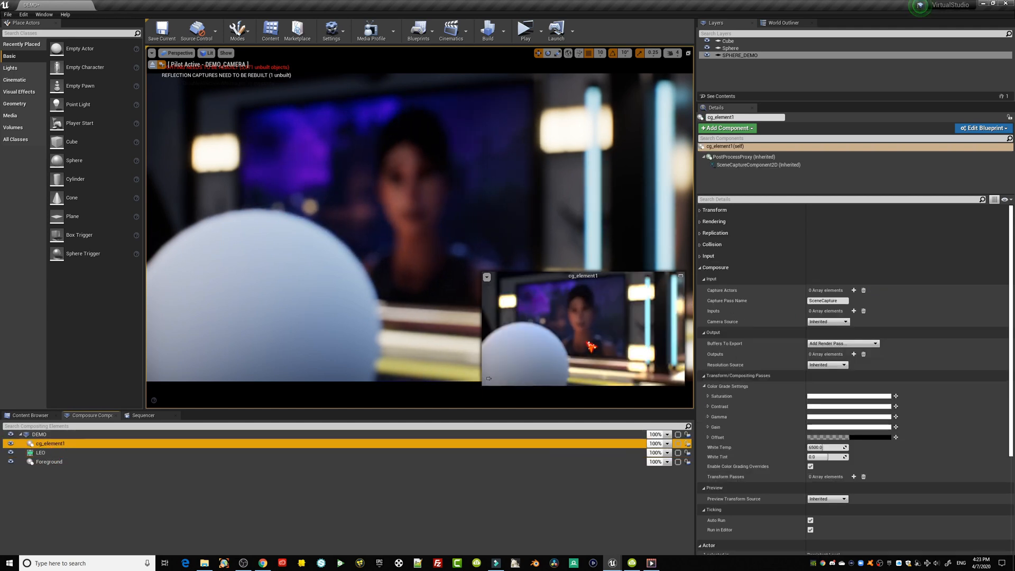
left_click(42, 435)
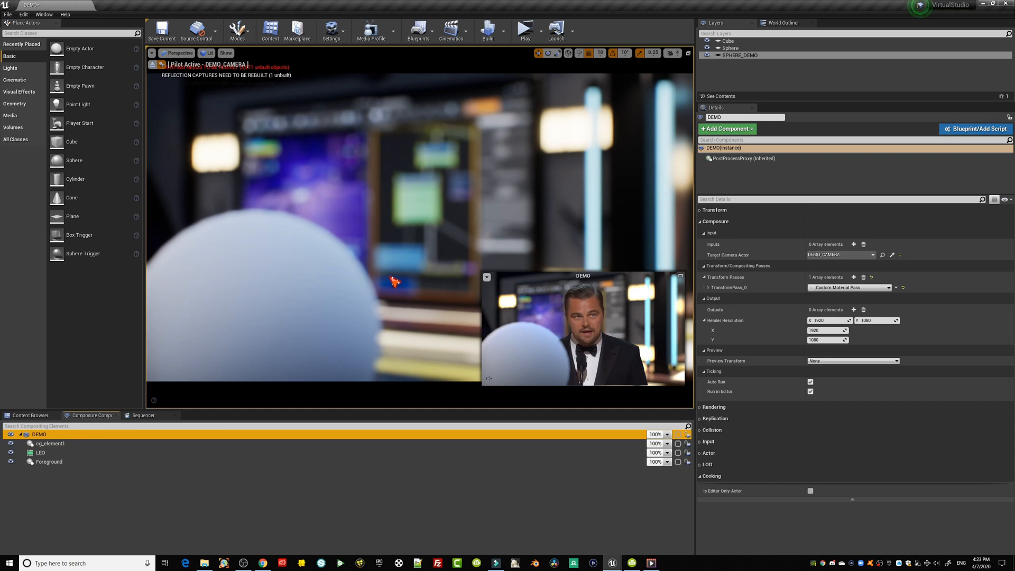
left_click(41, 453)
left_click(49, 462)
left_click(42, 434)
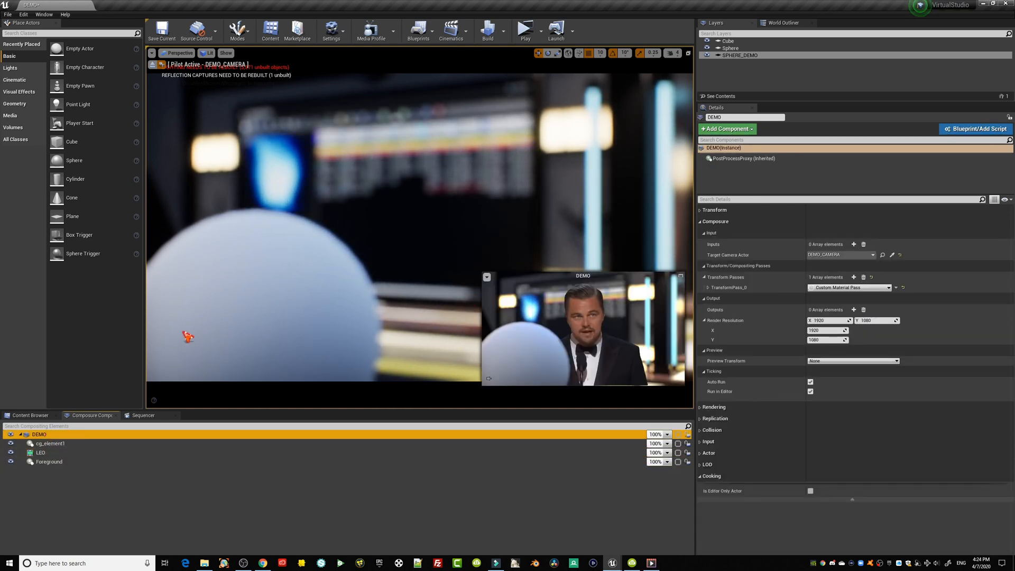
Assign FattyBulls_Comp_Material_VIDEO_on_Background from the FattyBull_Comp_Materials folder as the material of the DEMO comp's TransformPass_0.
left_click(30, 416)
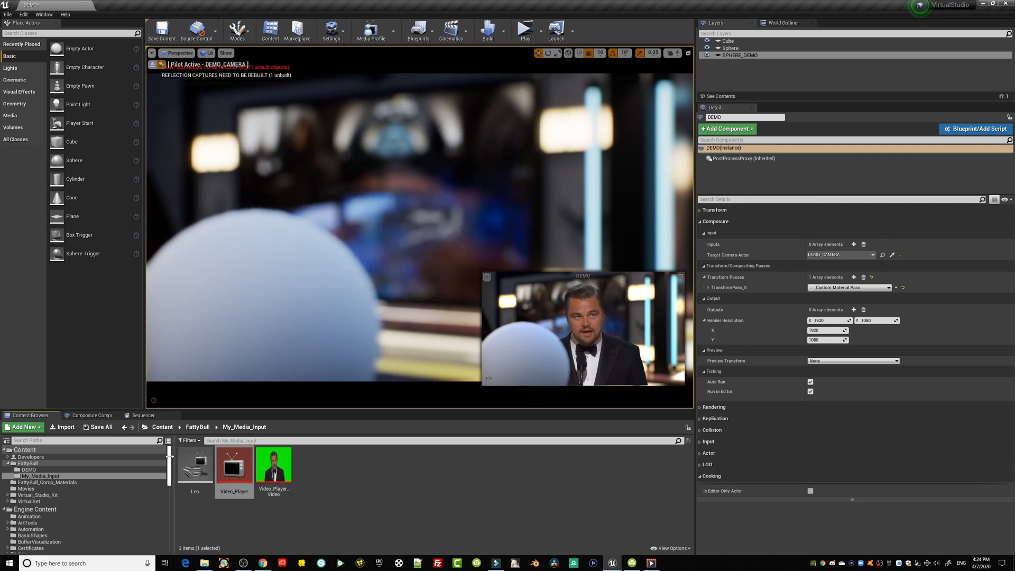
left_click(98, 418)
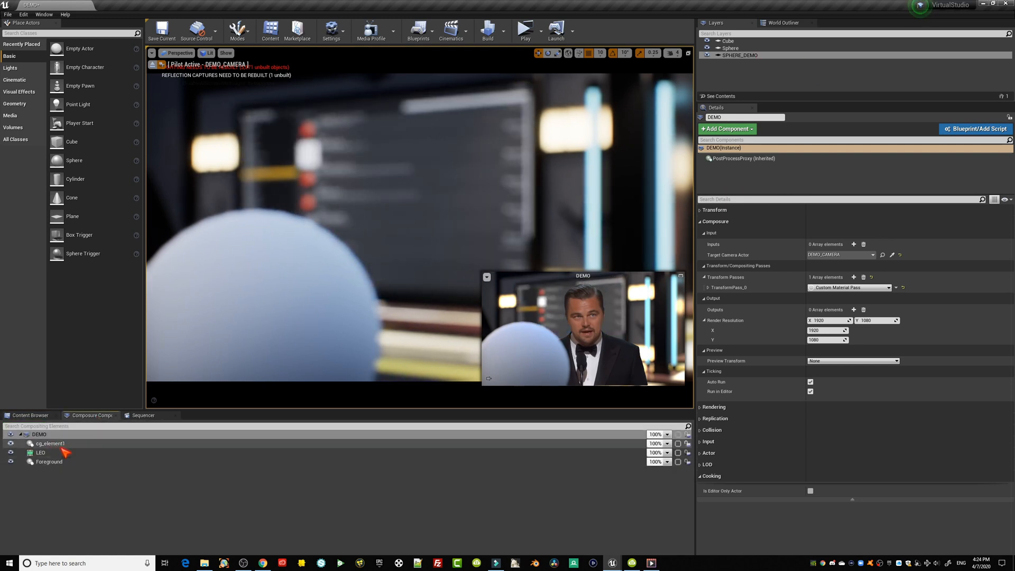
left_click(83, 437)
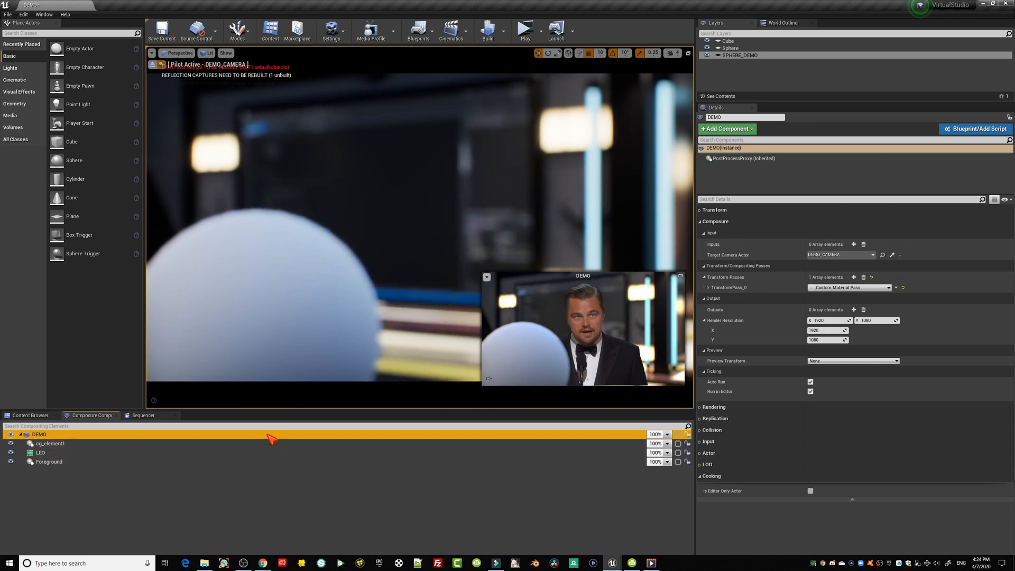
left_click(708, 288)
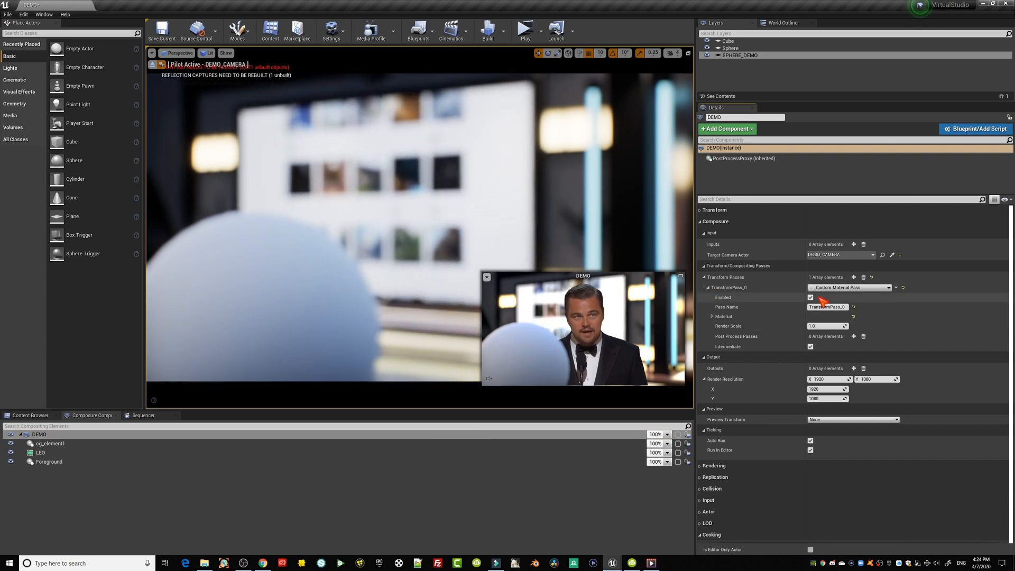
left_click(713, 316)
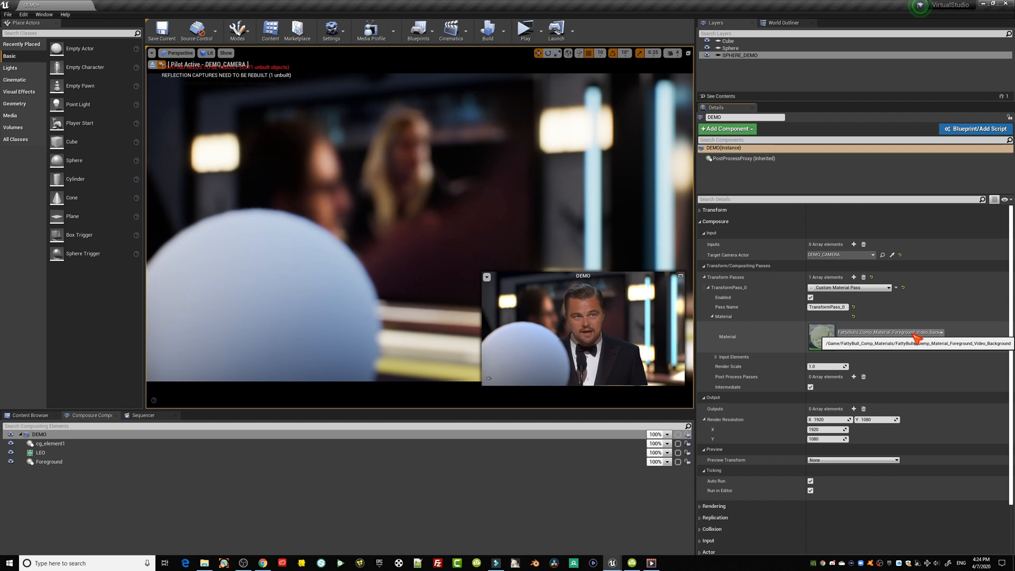
left_click(31, 415)
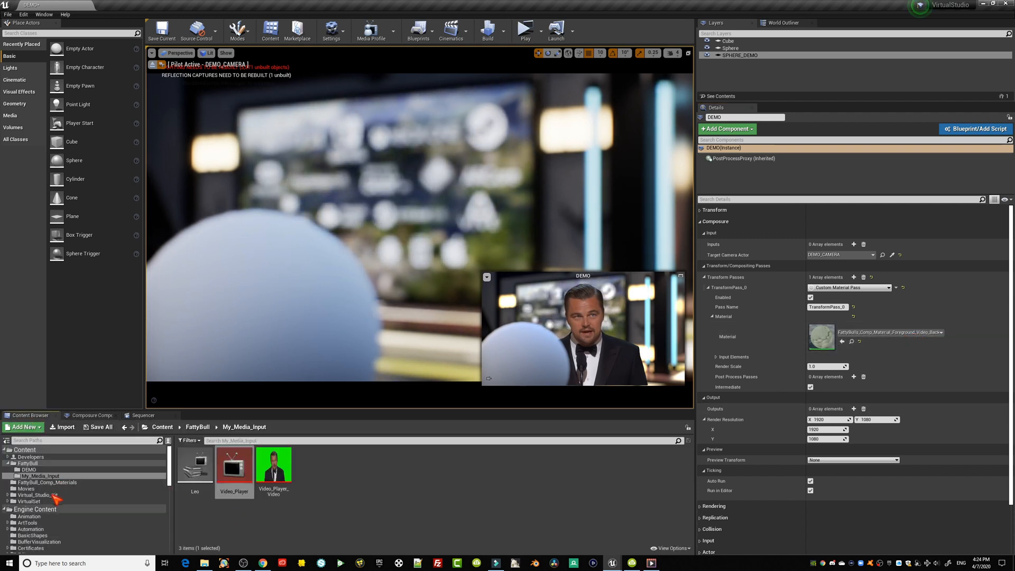
left_click(44, 483)
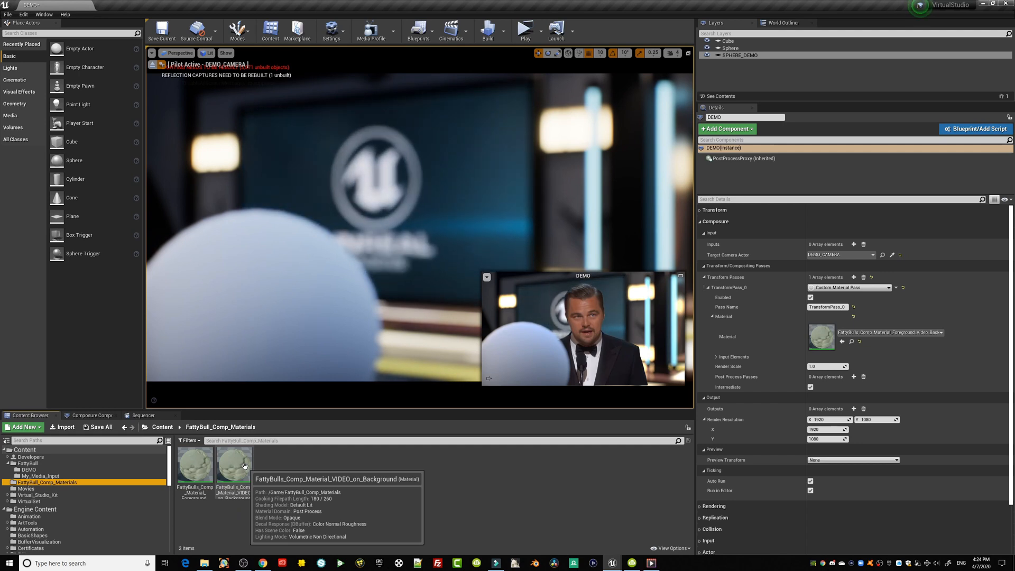
left_click_drag(244, 466, 829, 339)
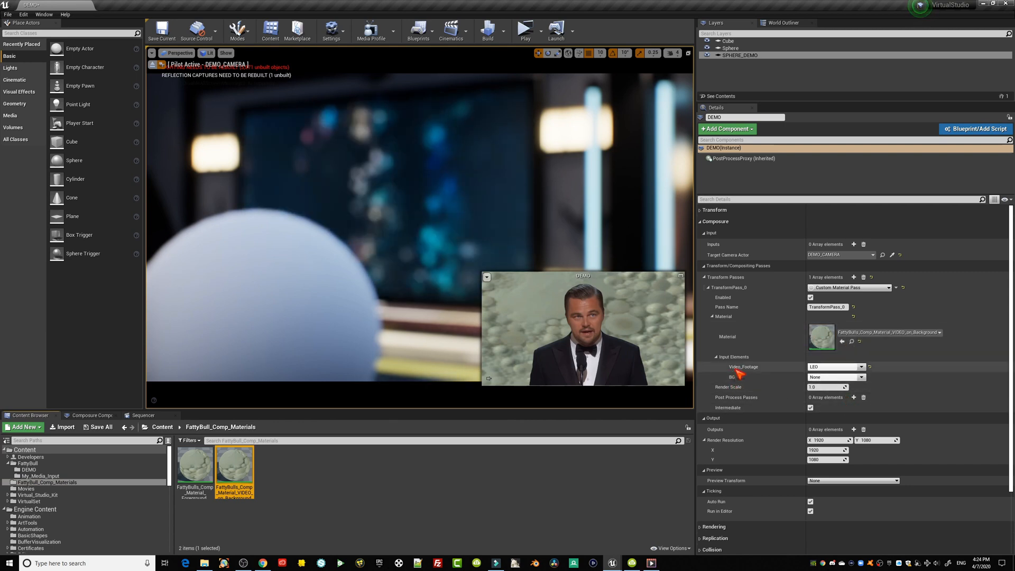
Set the BG input element of the DEMO comp's TransformPass_0 to cg_element1.
left_click(863, 377)
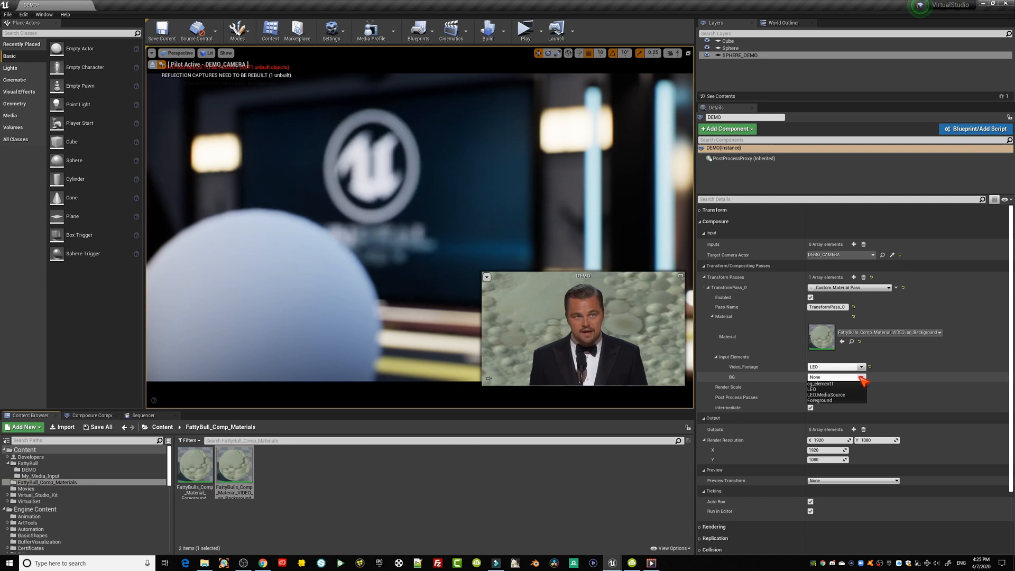
left_click(830, 384)
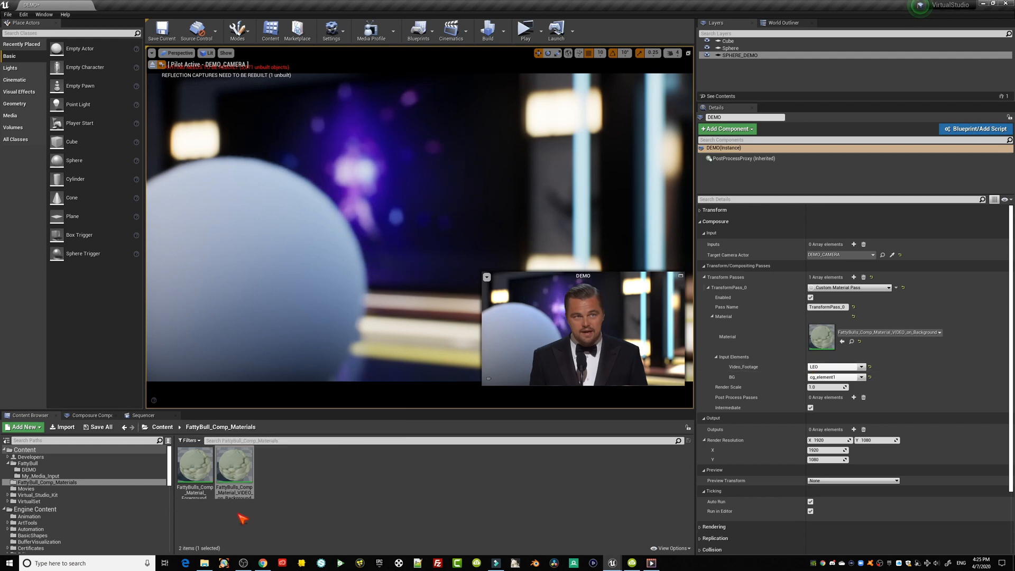
Examine the node graphs of the VIDEO_on_Background and Foreground_Video_Background comp materials, comparing their inputs and Over nodes.
double_click(235, 466)
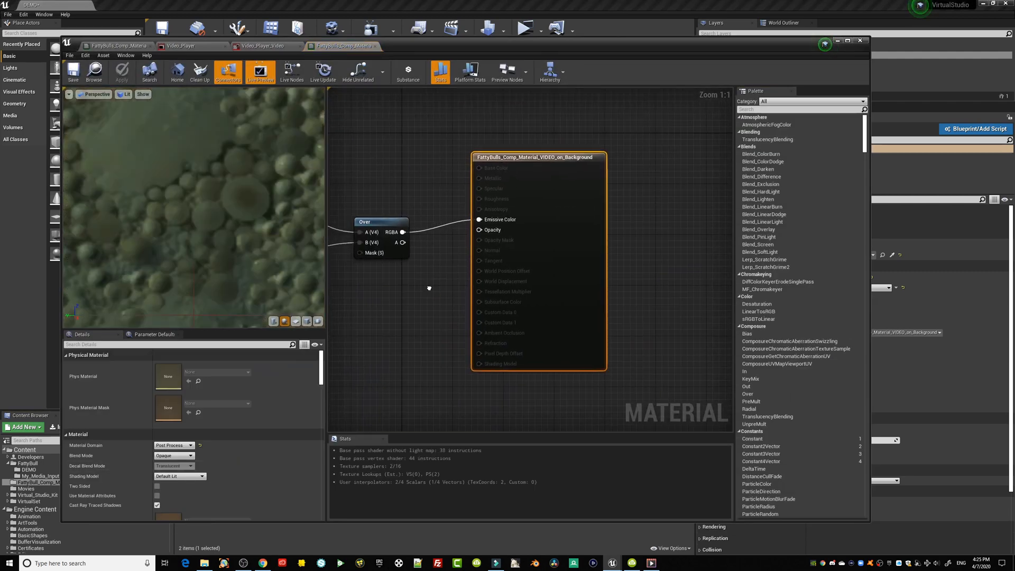
scroll(428, 288, "down", 2)
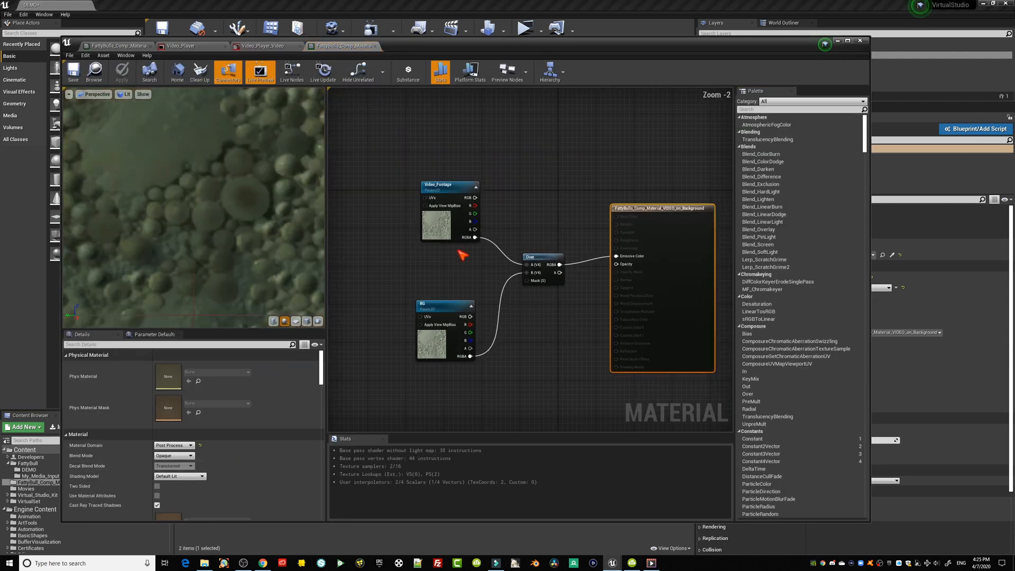
left_click(836, 40)
double_click(191, 473)
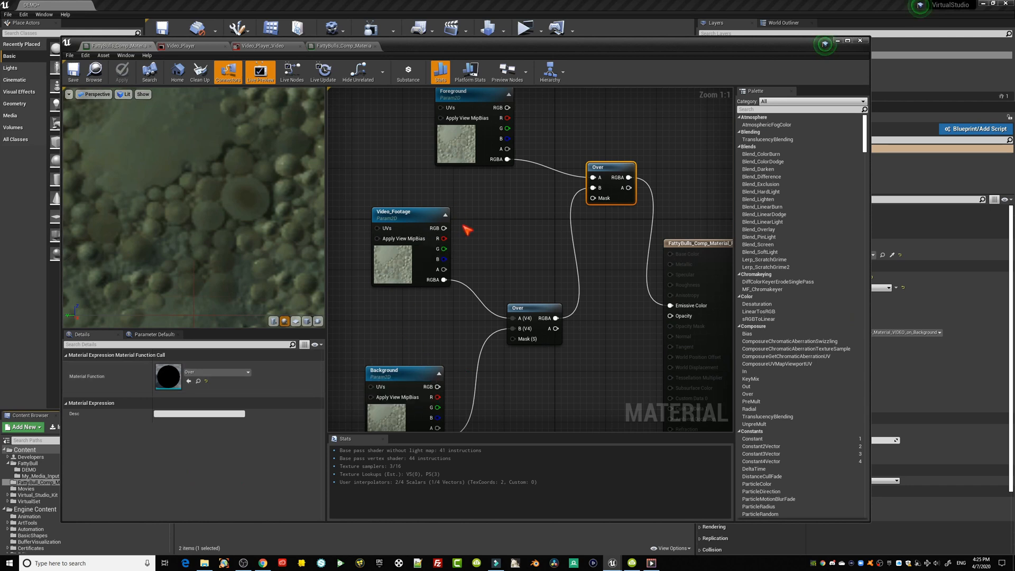
right_click_drag(480, 225, 473, 282)
scroll(603, 345, "down", 4)
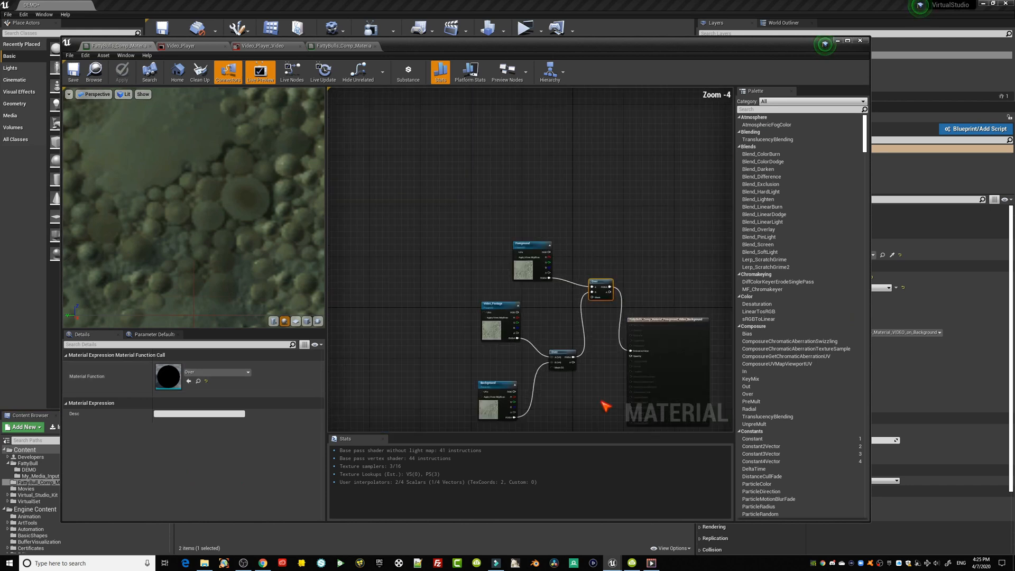
left_click(837, 41)
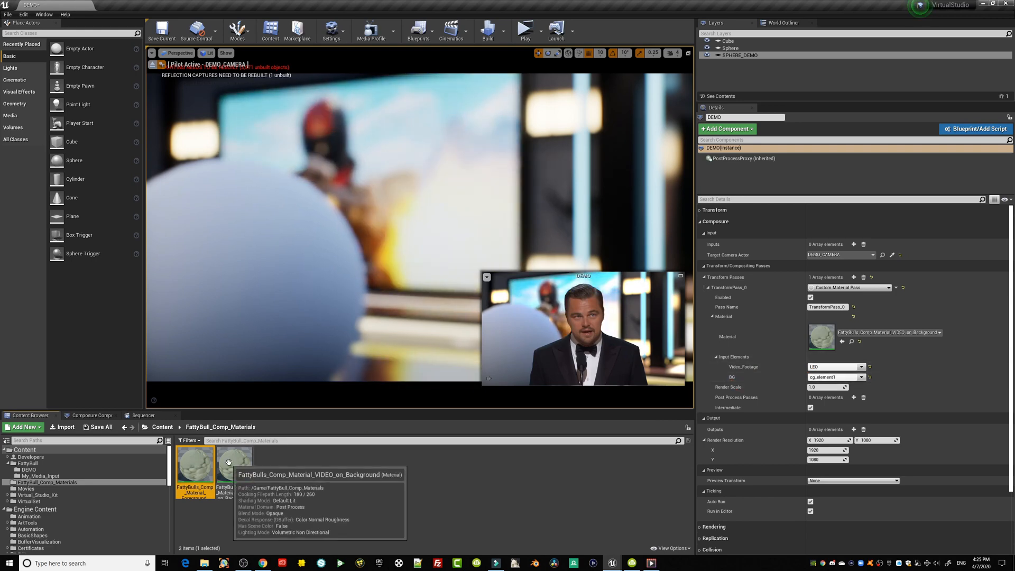
Assign the Foreground_Video_Background comp material to the DEMO comp's TransformPass_0, with Background set to cg_element1 and Foreground set to Foreground.
left_click_drag(216, 491, 823, 344)
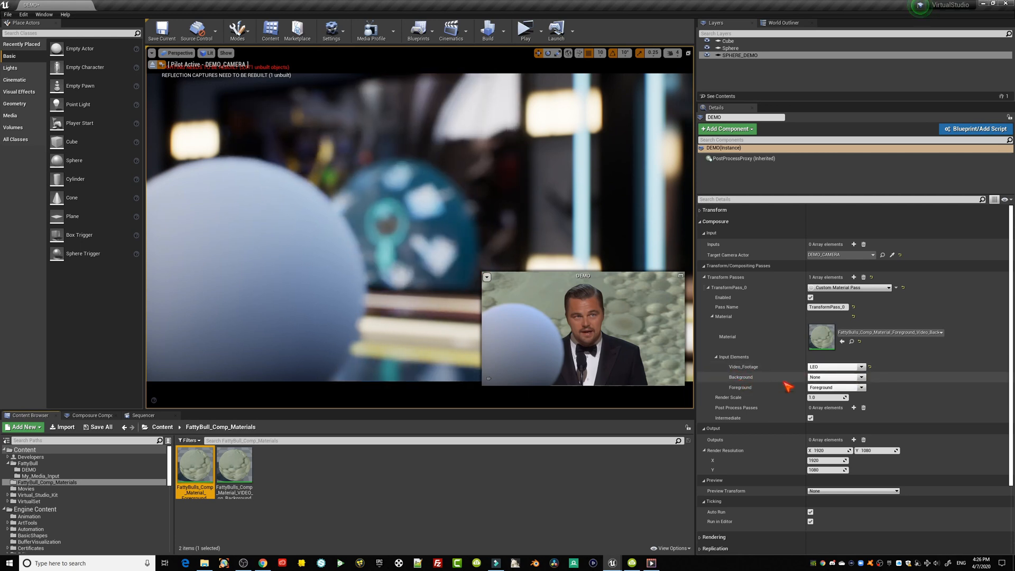
left_click(862, 378)
left_click(820, 384)
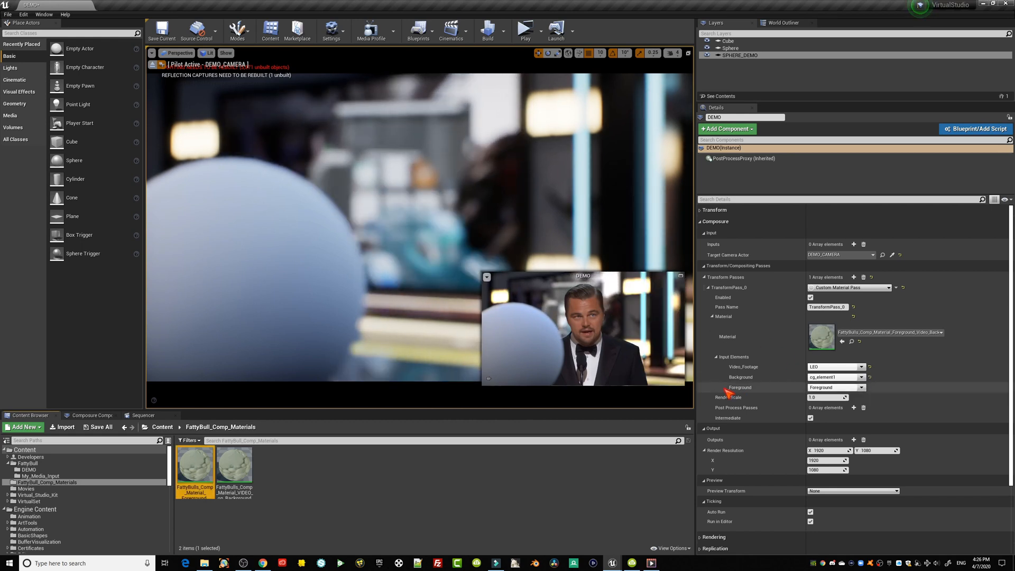
left_click(861, 387)
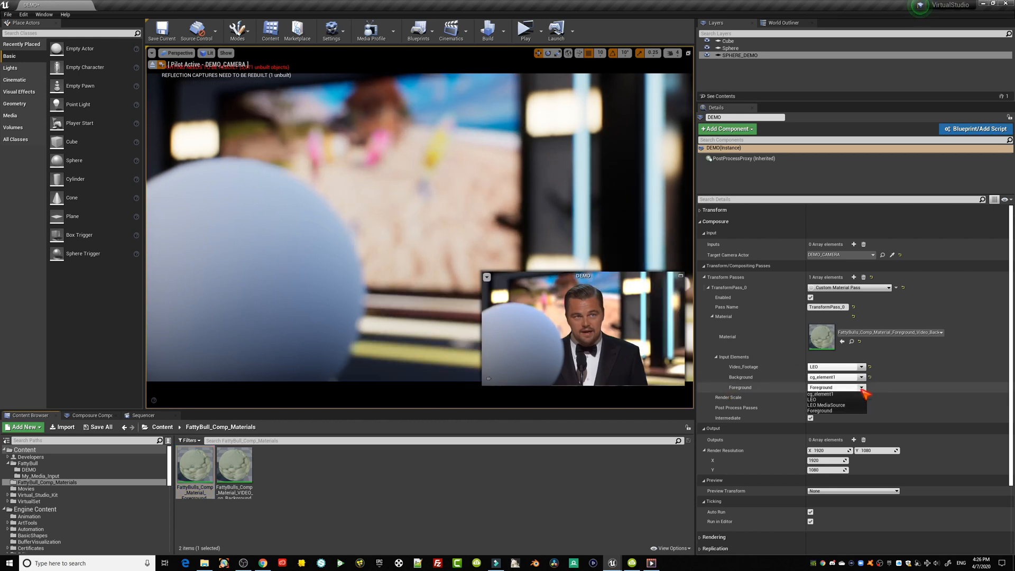
left_click(821, 410)
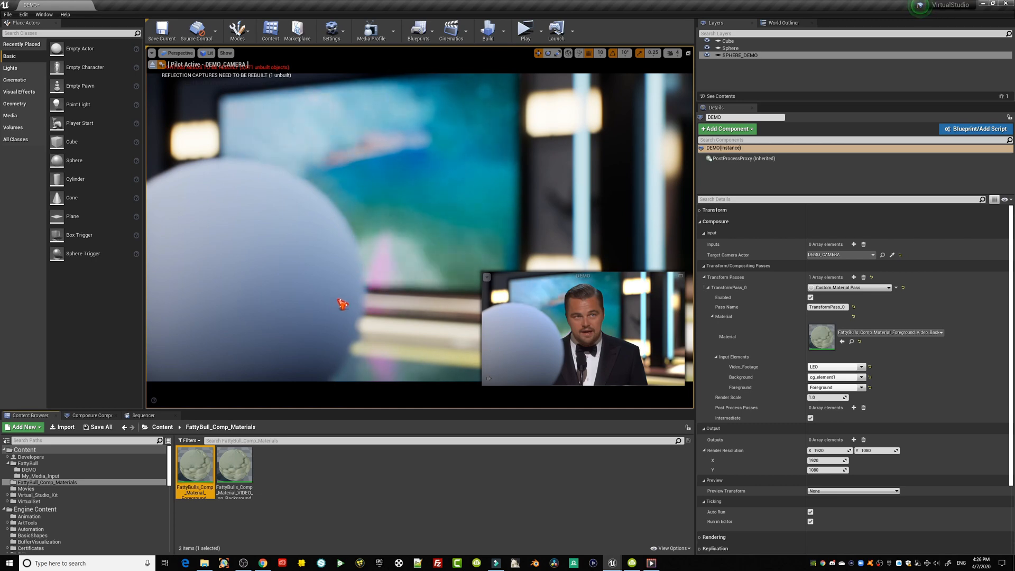
Move the piloted DEMO_CAMERA around the sphere while checking the DEMO composite in an enlarged preview window, and minimize that window.
middle_click_drag(342, 304, 357, 289)
scroll(357, 289, "down", 5)
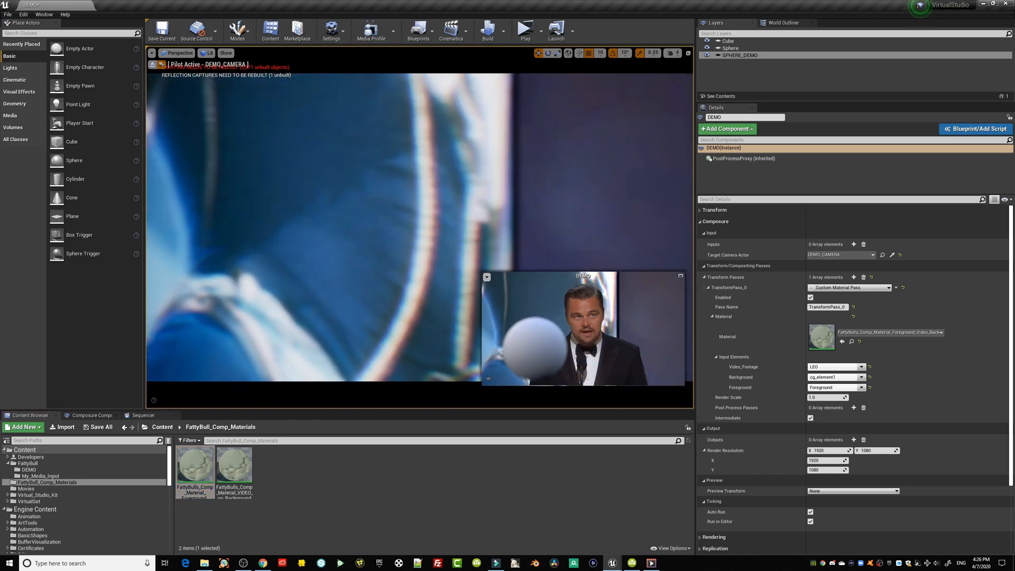
key("w")
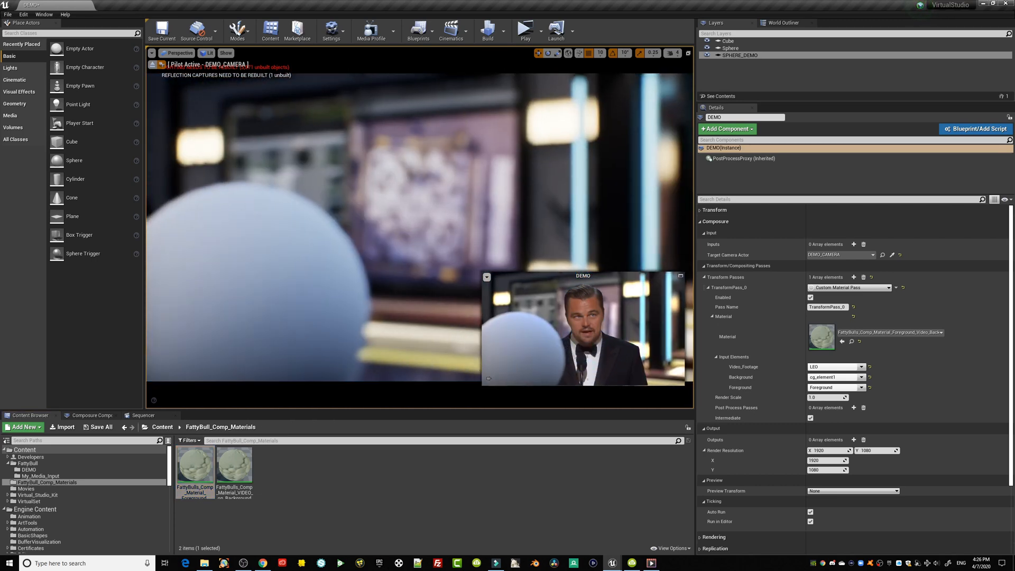
left_click(680, 277)
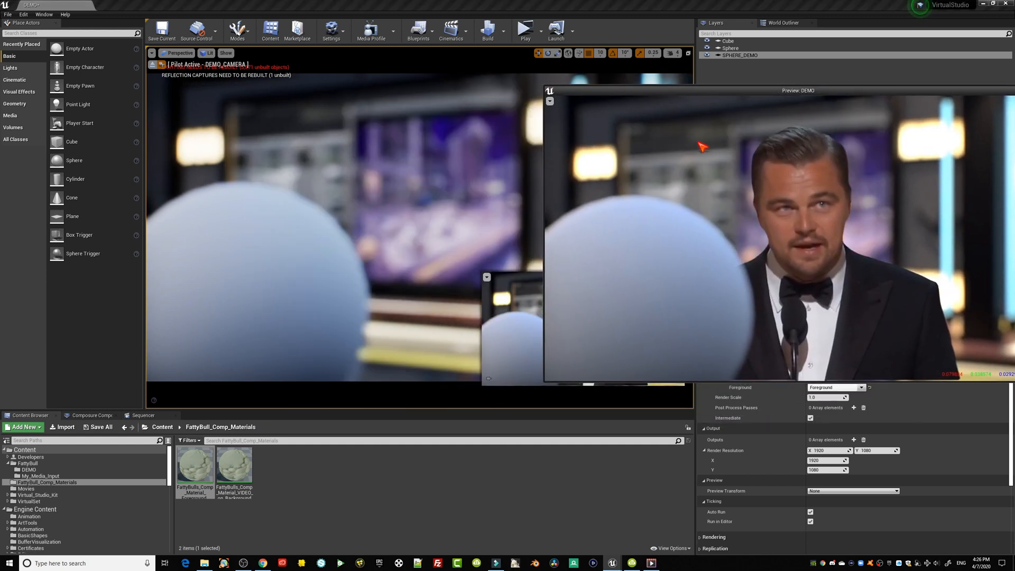
right_click_drag(317, 238, 416, 222)
mouse_move(415, 222)
middle_mouse_down()
mouse_move(349, 190)
mouse_move(410, 208)
middle_mouse_up()
left_click_drag(409, 209, 388, 164)
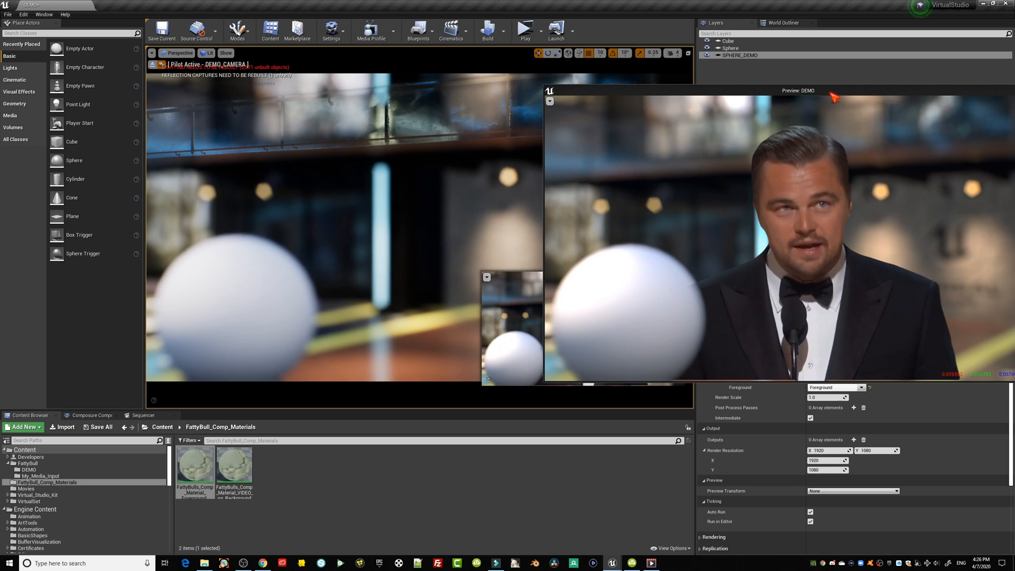
left_click_drag(834, 97, 756, 91)
left_click_drag(351, 264, 356, 236)
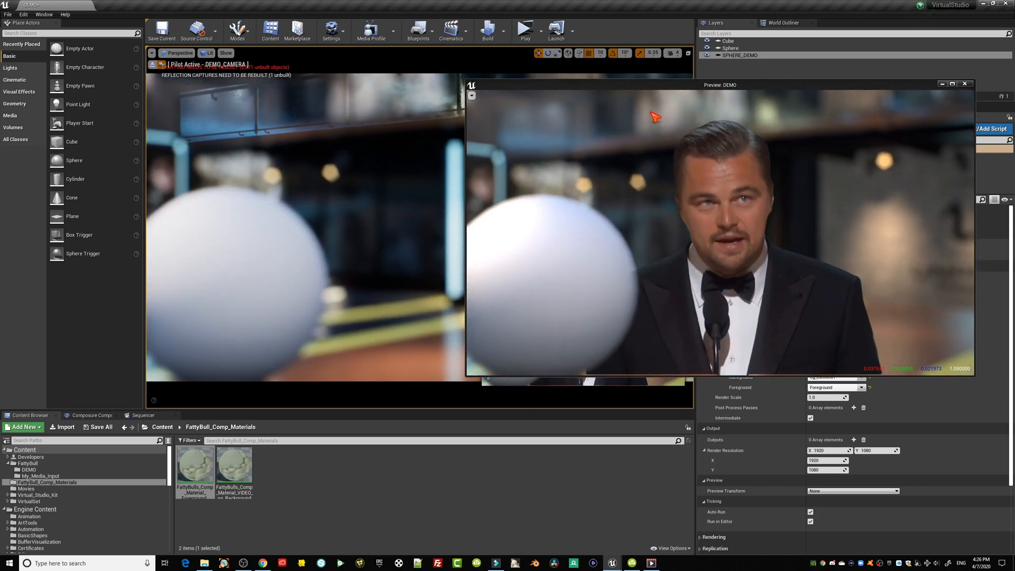
left_click(943, 84)
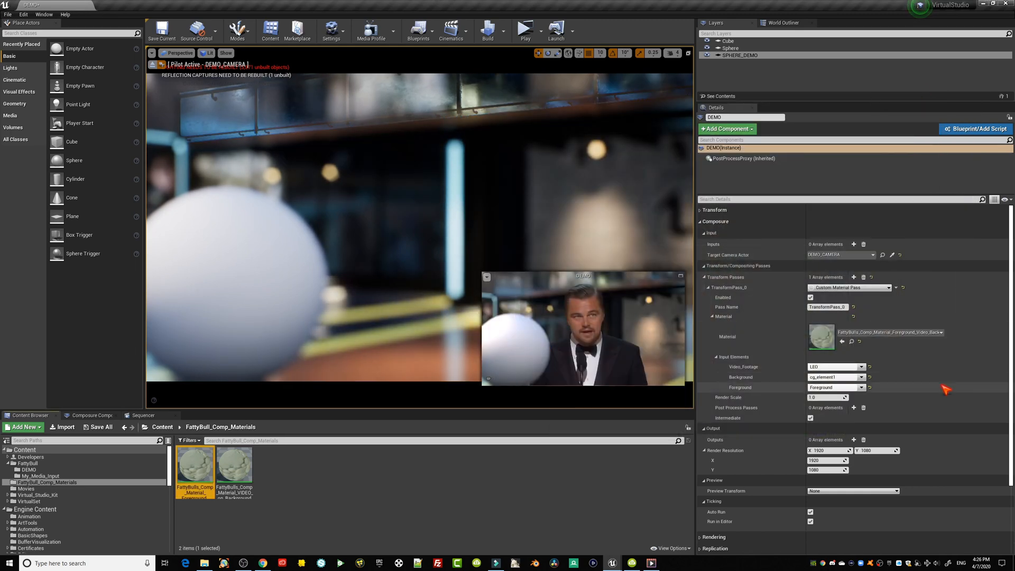
Select the DEMO comp and reframe DEMO_CAMERA on the lit display panels, keeping the sphere partly in the foreground.
left_click_drag(326, 256, 320, 234)
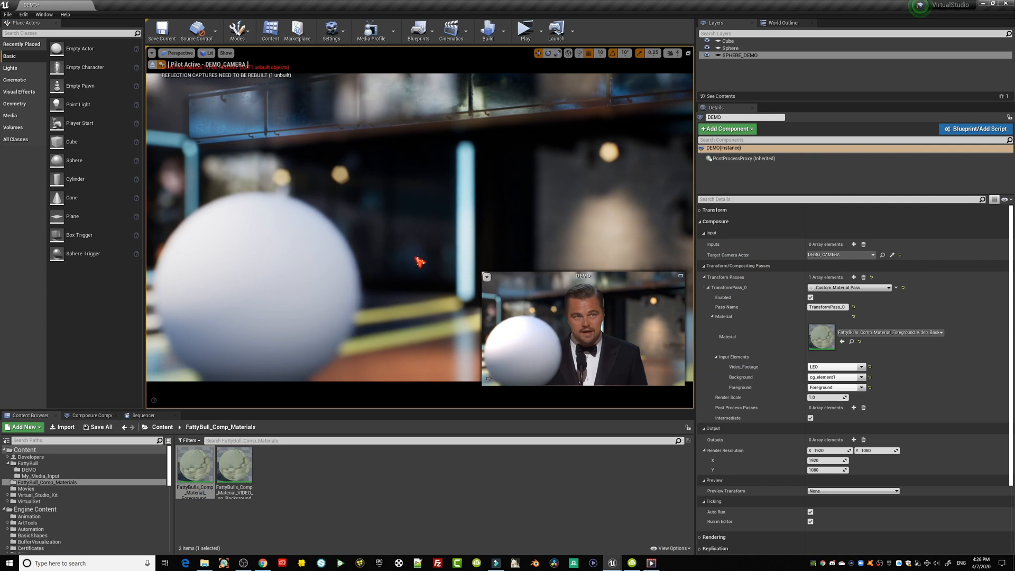
mouse_move(419, 262)
left_mouse_down()
mouse_move(409, 267)
mouse_move(416, 255)
left_mouse_up()
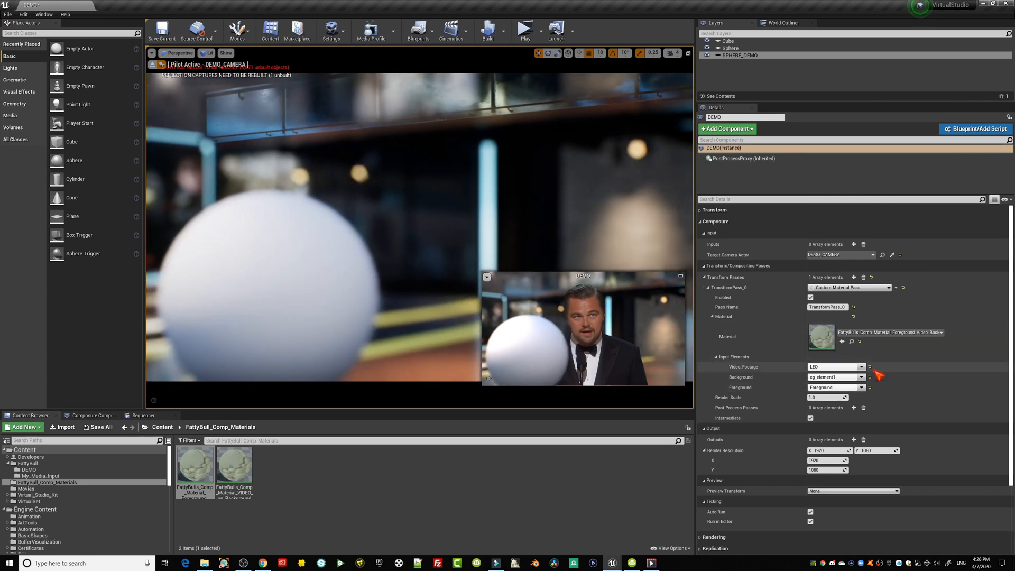
left_click(90, 415)
left_click(40, 434)
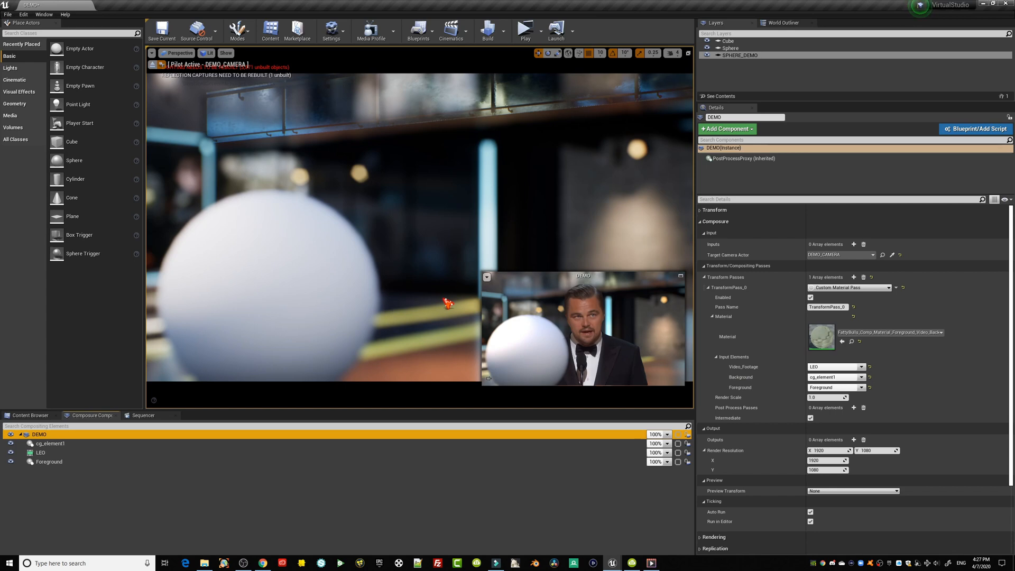
right_click_drag(364, 290, 312, 259)
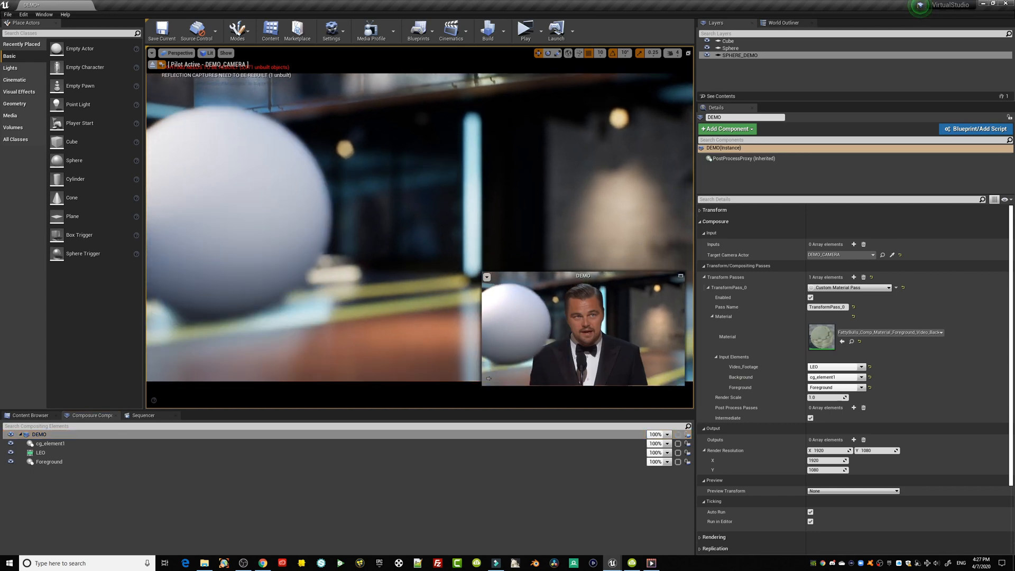
right_click_drag(376, 273, 376, 273)
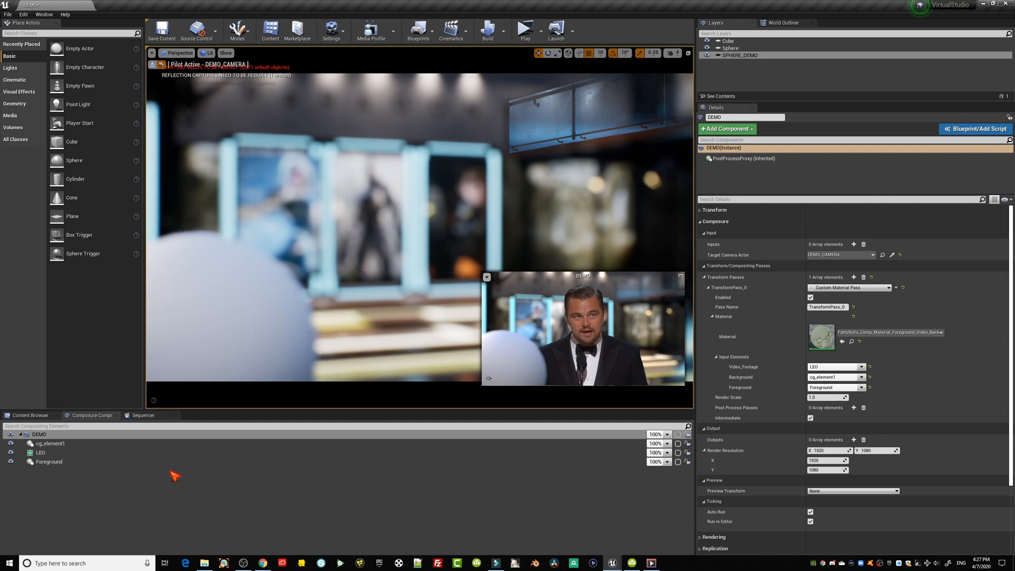
Play the Leo clip in Video_Player from the My_Media_Input folder, and return to the level to check the moving composite.
left_click(55, 418)
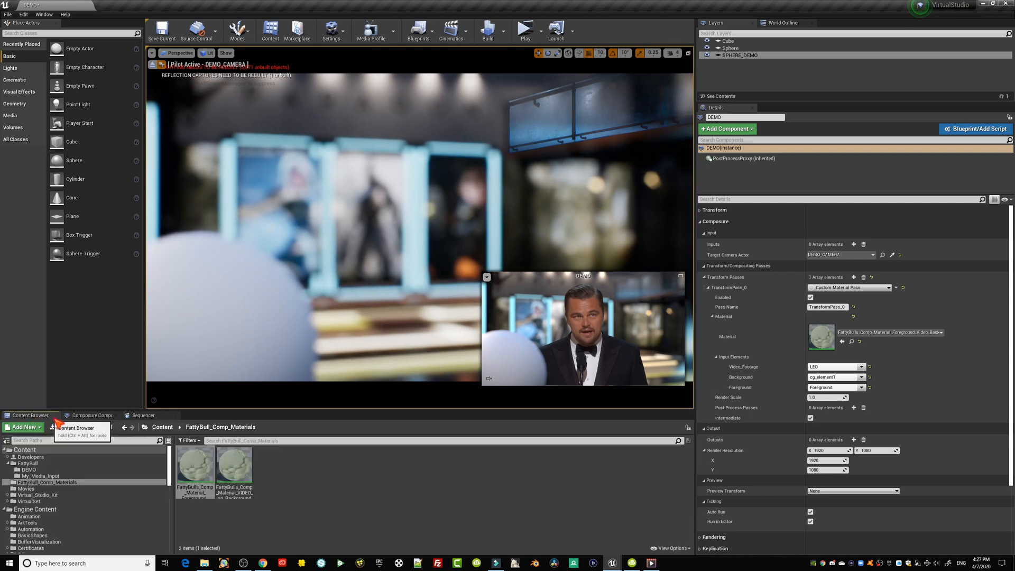
left_click(42, 475)
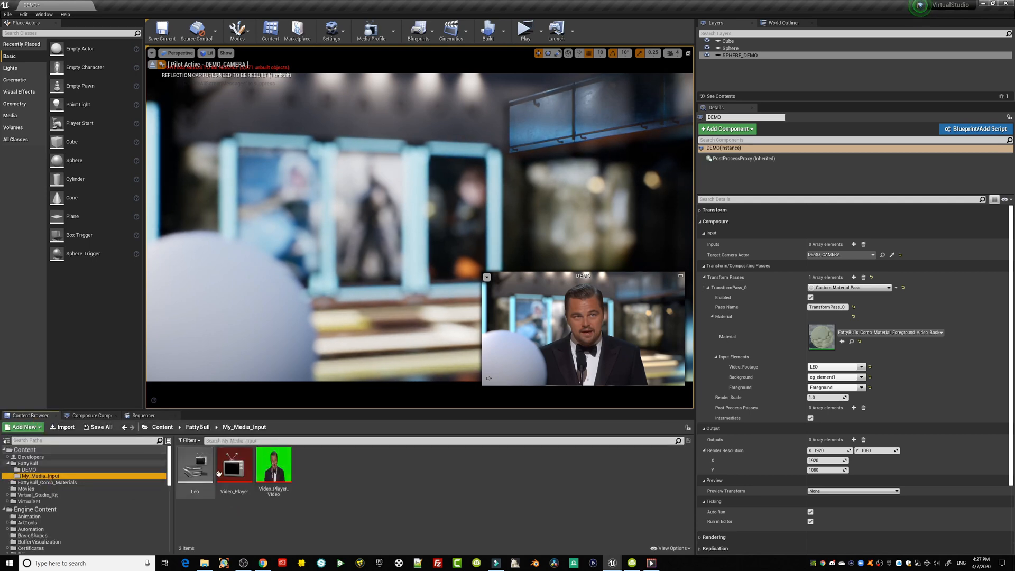
double_click(234, 466)
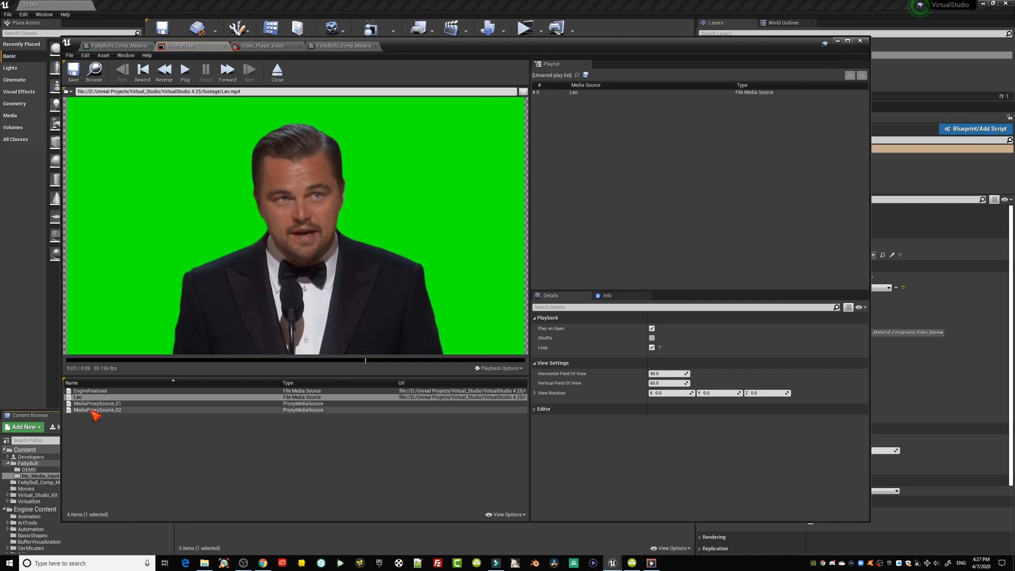
left_click(185, 72)
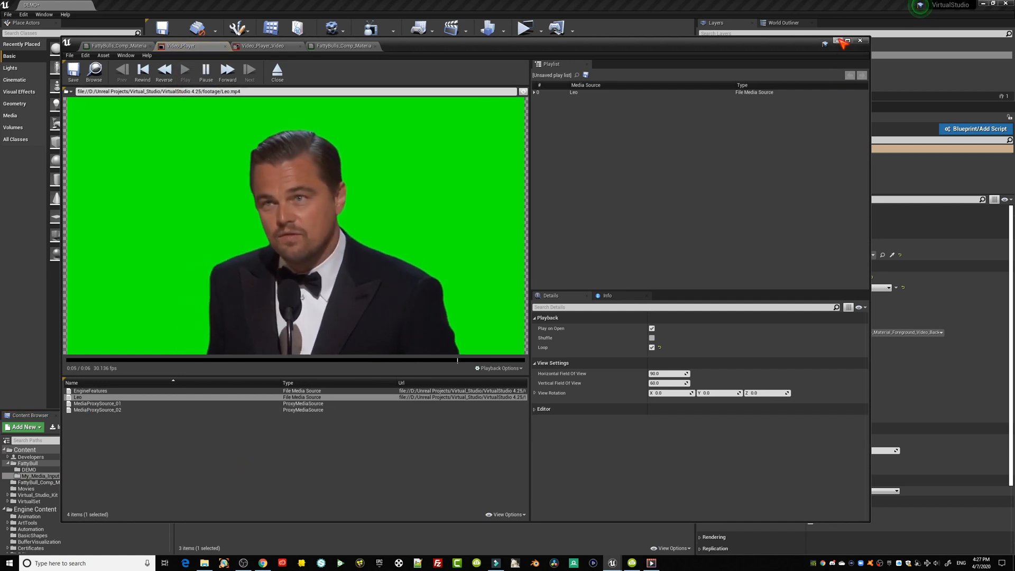
left_click(860, 40)
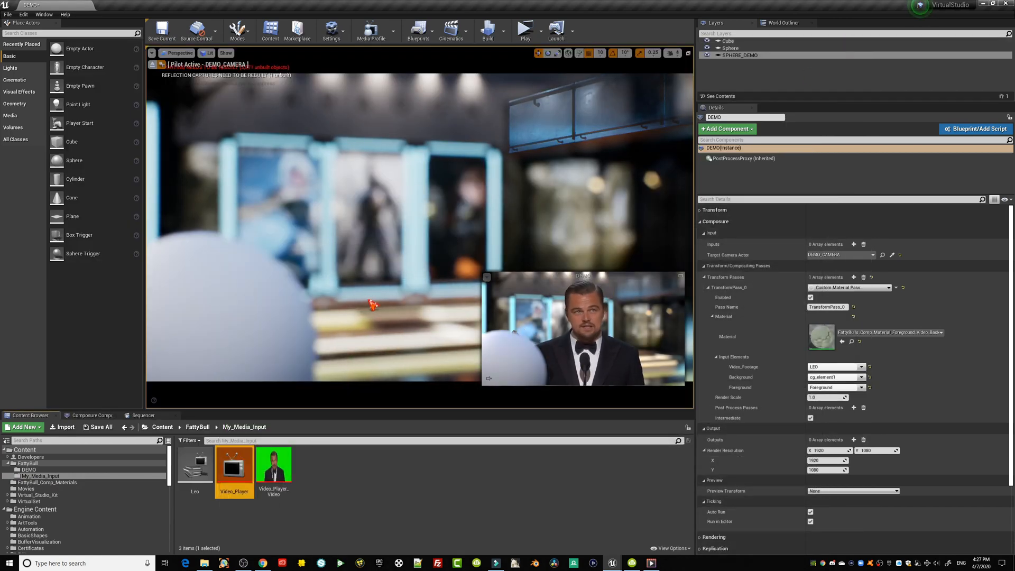
right_click_drag(372, 305, 373, 305)
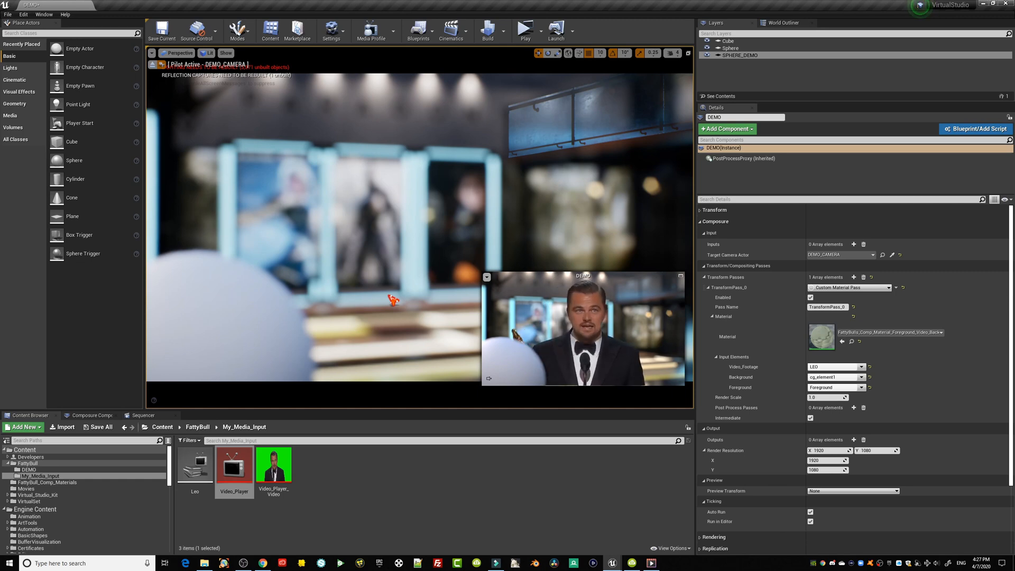
Reopen Video_Player, and show the DEMO preview in its own window, shrunk and repositioned over the viewport.
double_click(234, 464)
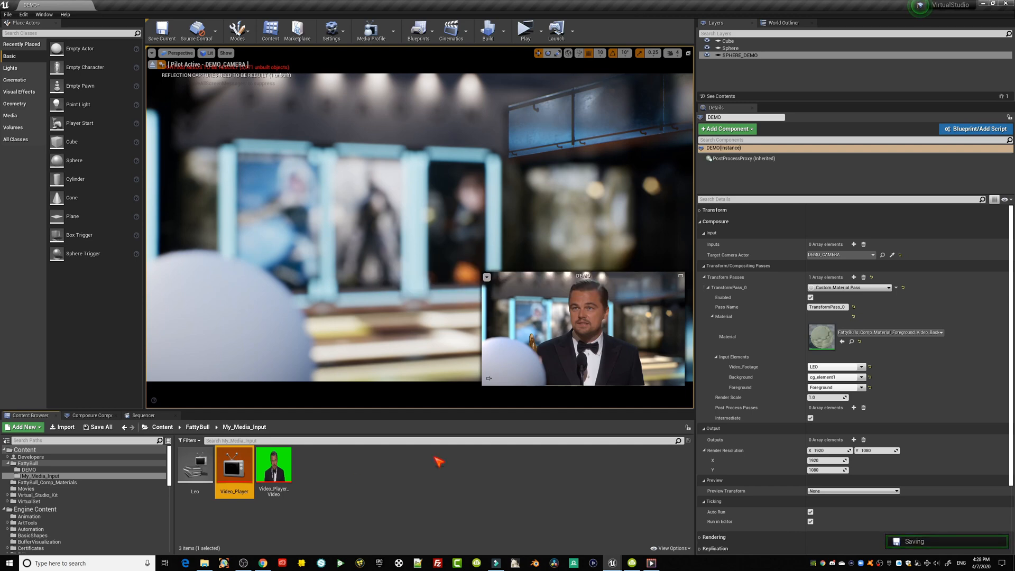
left_click(681, 276)
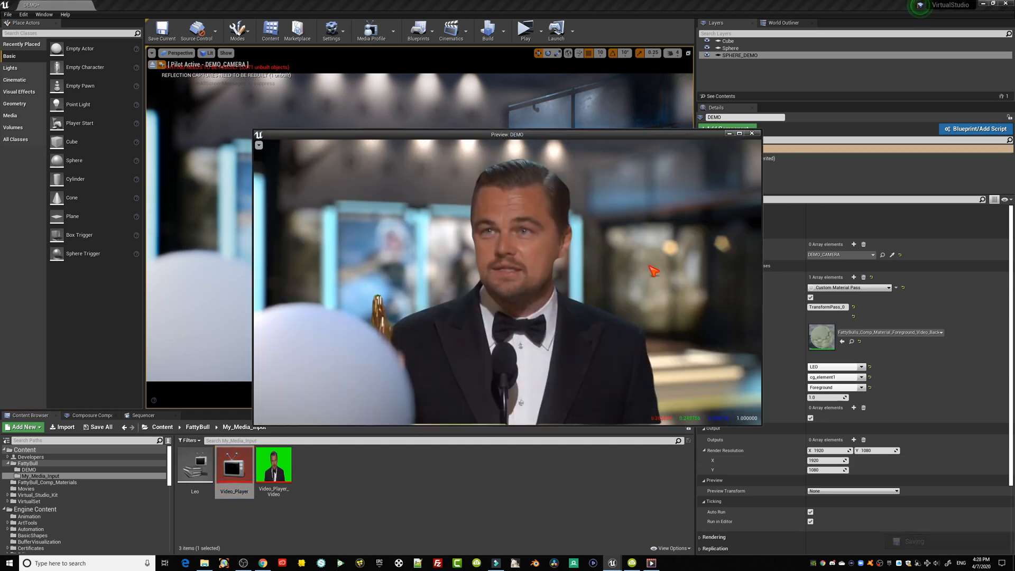
left_click_drag(614, 138, 528, 50)
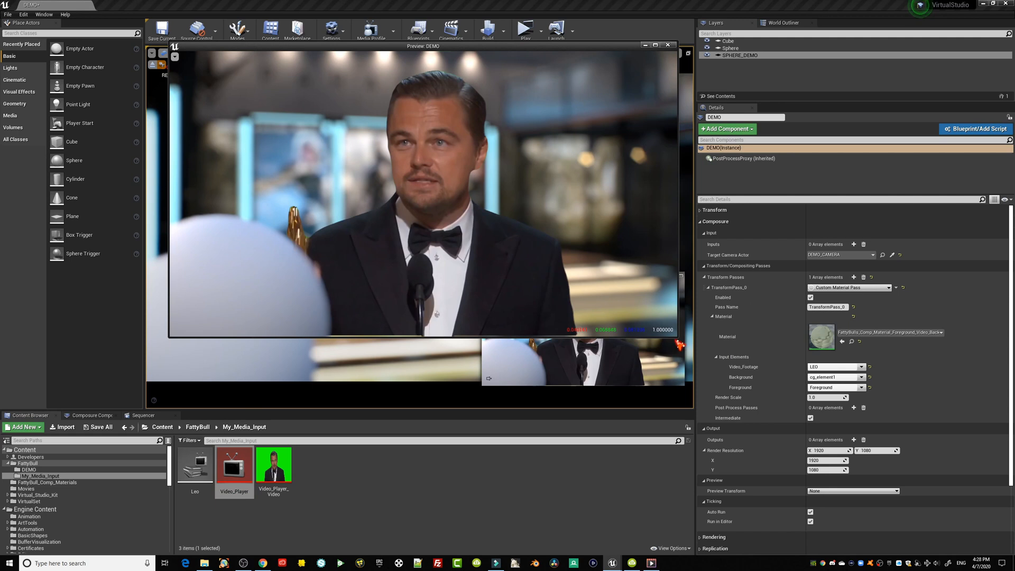
left_click_drag(676, 340, 522, 250)
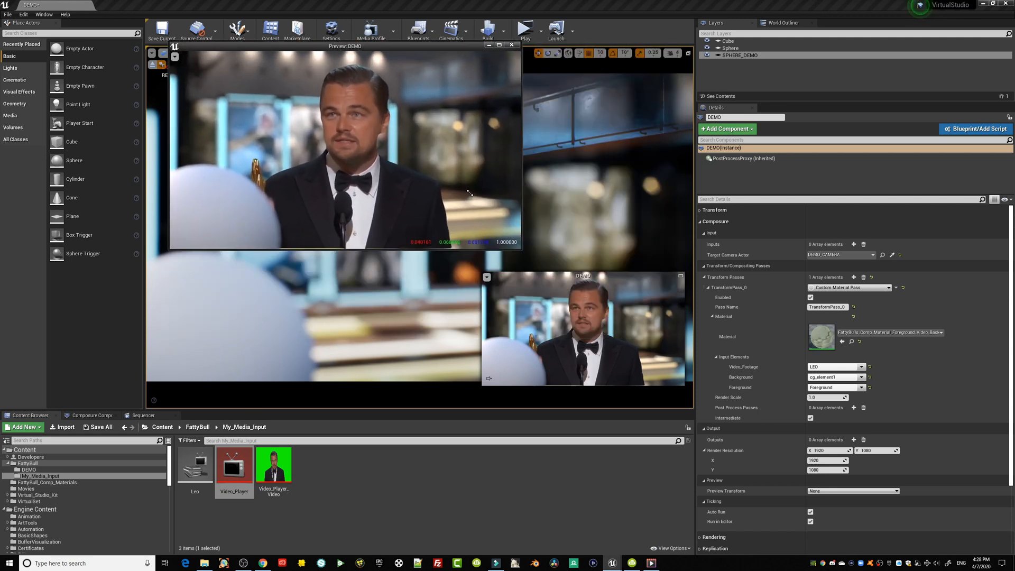
left_click_drag(426, 51, 423, 87)
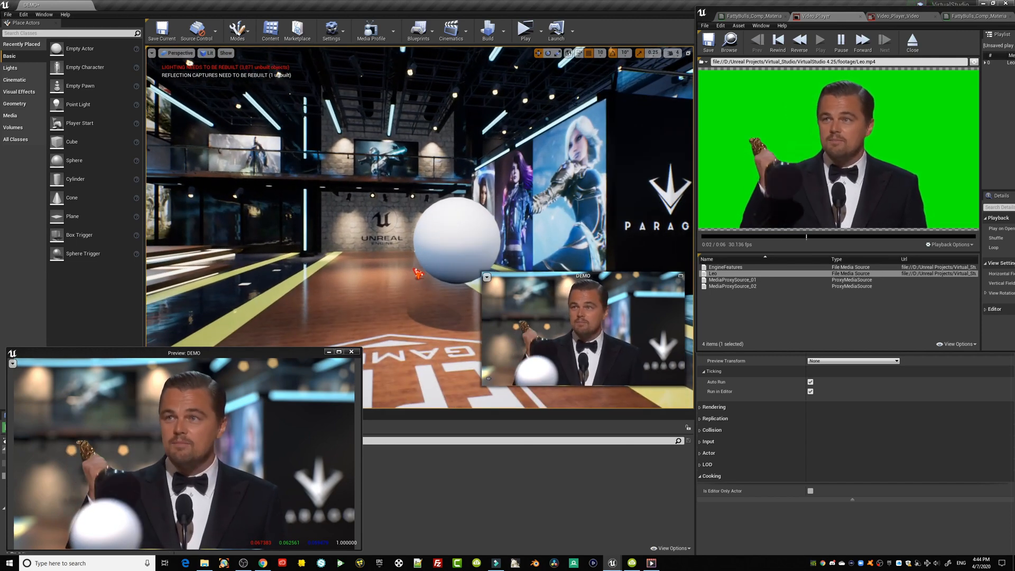
Look around the studio and sphere in the free perspective view alongside the playing DEMO composite.
mouse_move(417, 282)
middle_mouse_down()
mouse_move(394, 242)
mouse_move(419, 265)
mouse_move(386, 273)
mouse_move(381, 242)
mouse_move(418, 288)
middle_mouse_up()
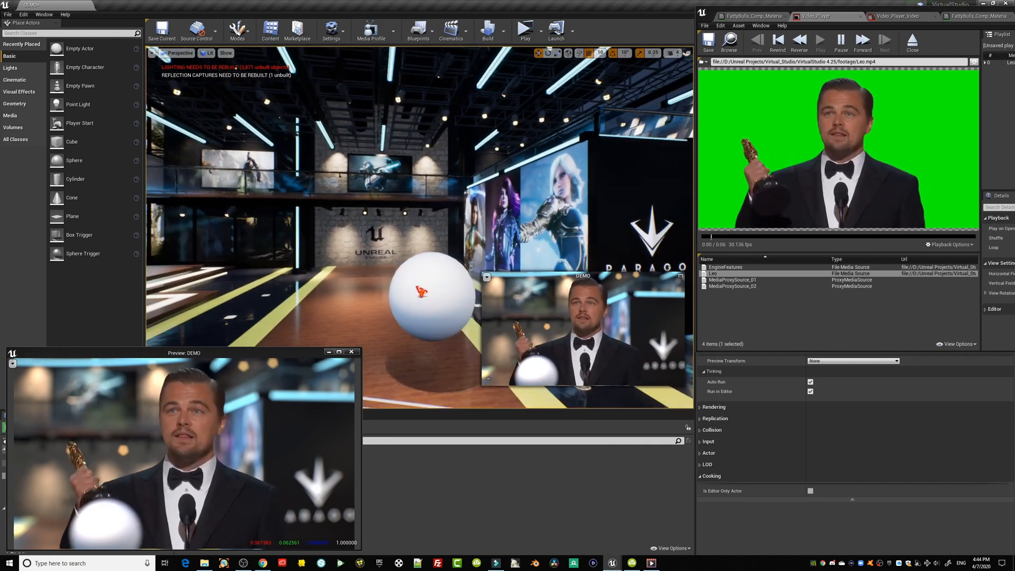
left_click_drag(417, 289, 328, 291)
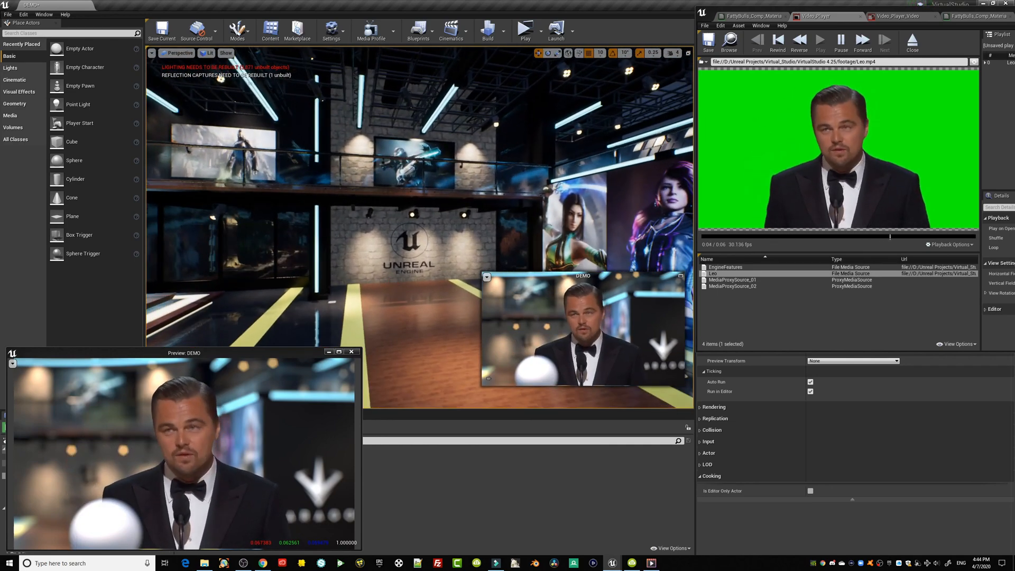
Examine the studio's character display panels, white sphere and Unreal Engine brick wall from several angles in the perspective view.
middle_click_drag(361, 243, 367, 259)
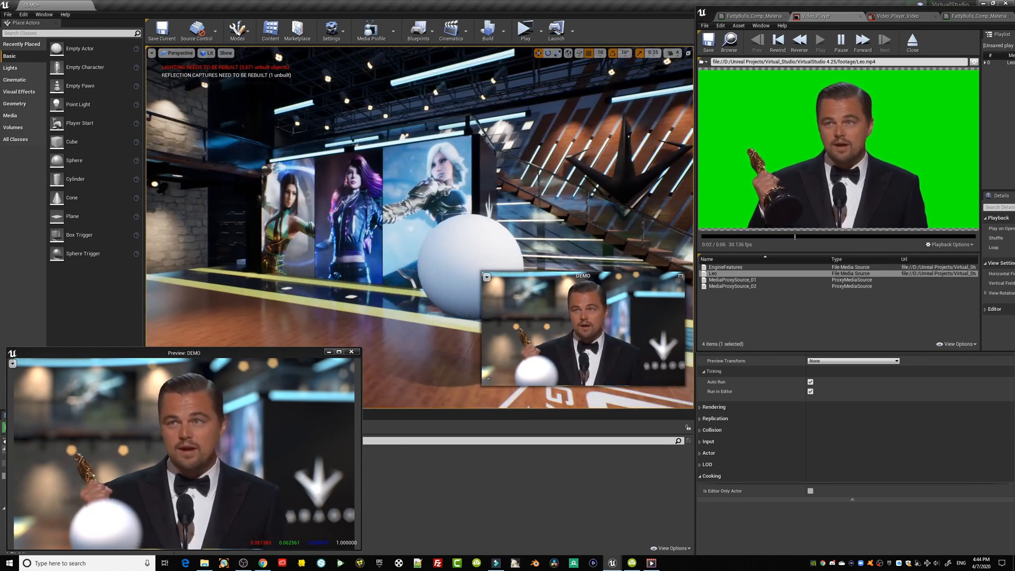
left_click_drag(366, 258, 282, 308)
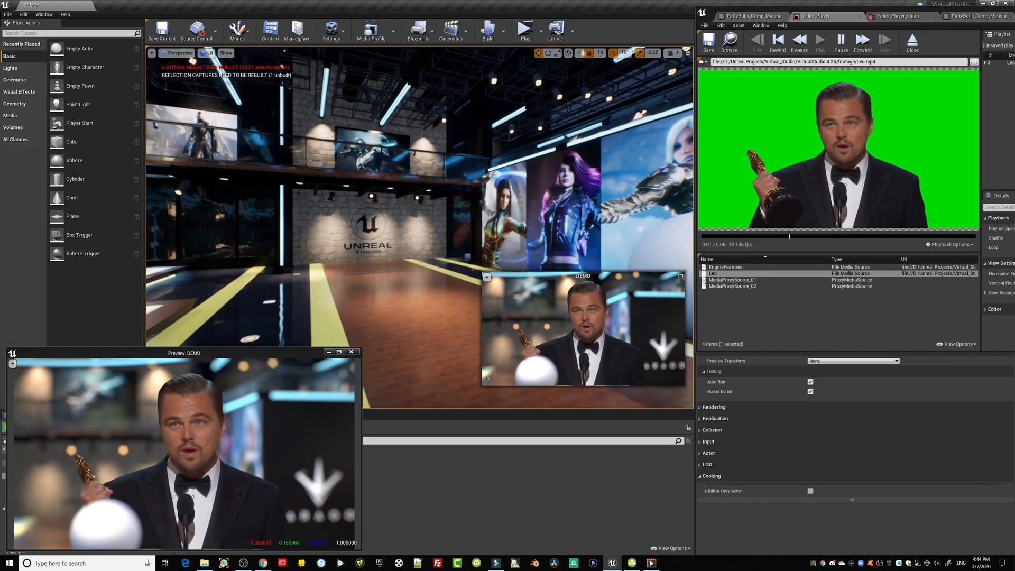
left_click_drag(288, 306, 325, 264)
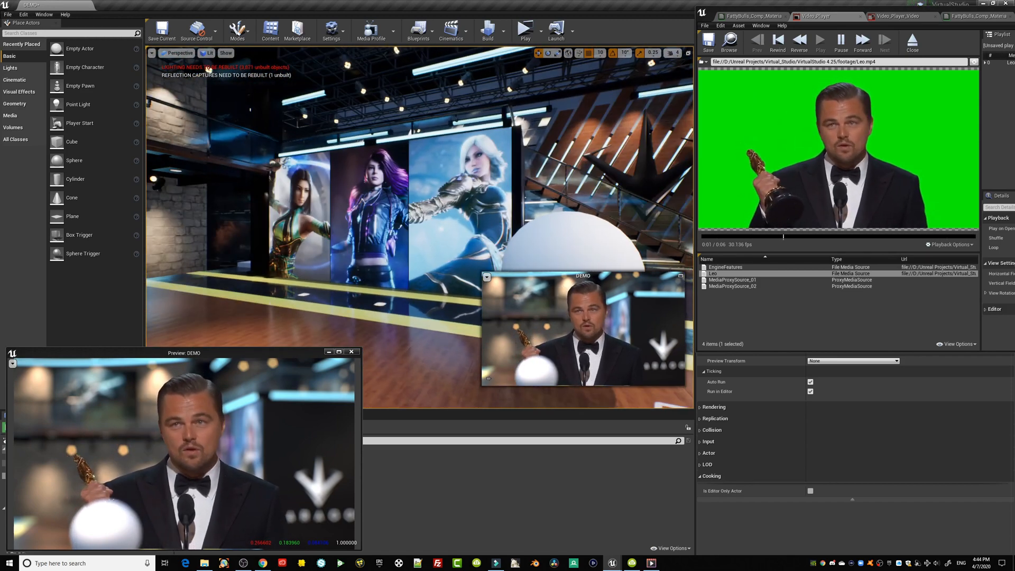
left_click_drag(209, 69, 200, 54)
left_click_drag(325, 212, 324, 243)
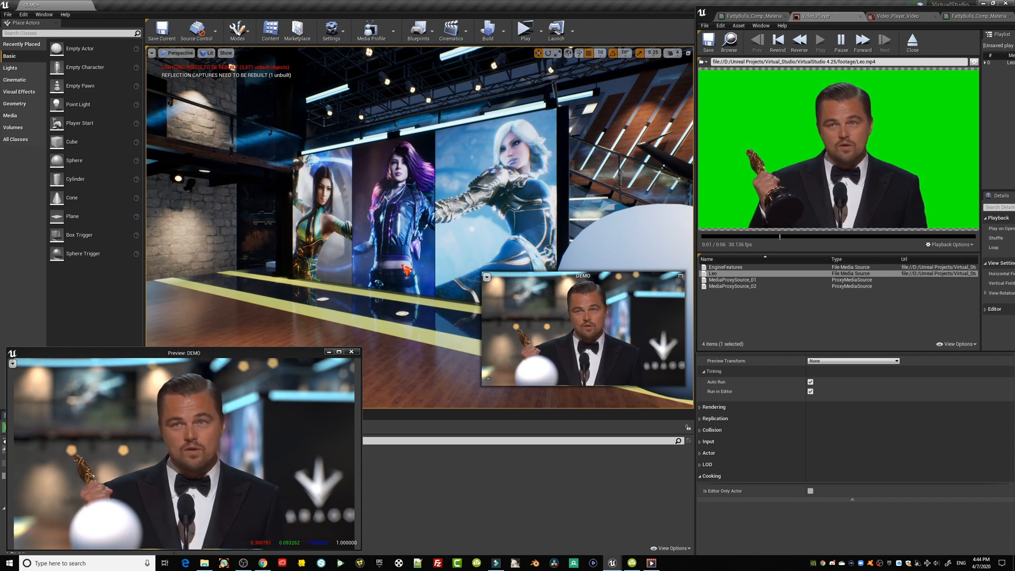
Fly through the studio past the Unreal Engine wall to the Paragon desk, and view the desk set from the front.
right_click_drag(380, 211, 293, 212)
key("w")
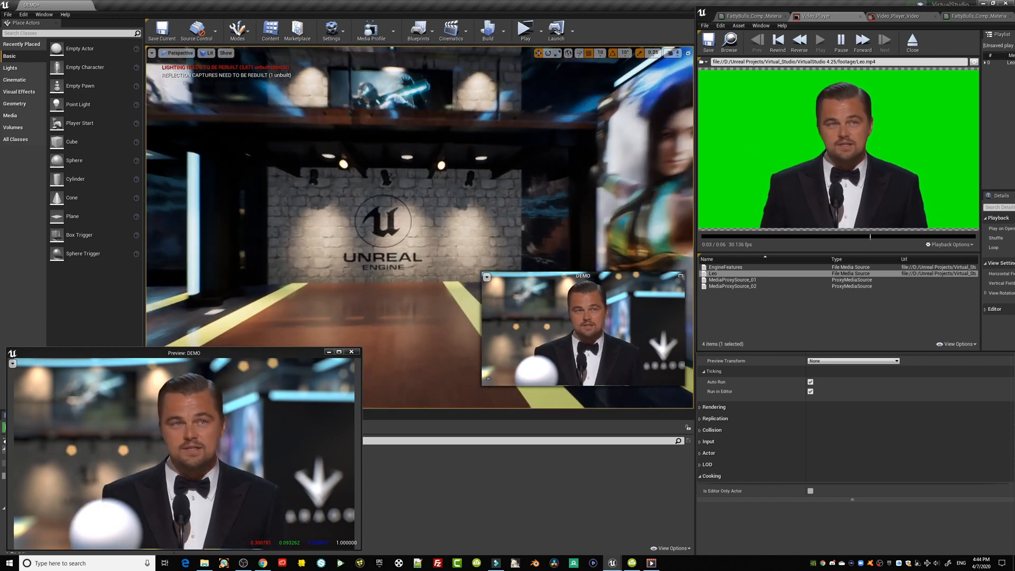
key("s")
right_click_drag(381, 212, 169, 193)
key("w")
right_click_drag(405, 270, 215, 265)
key("w")
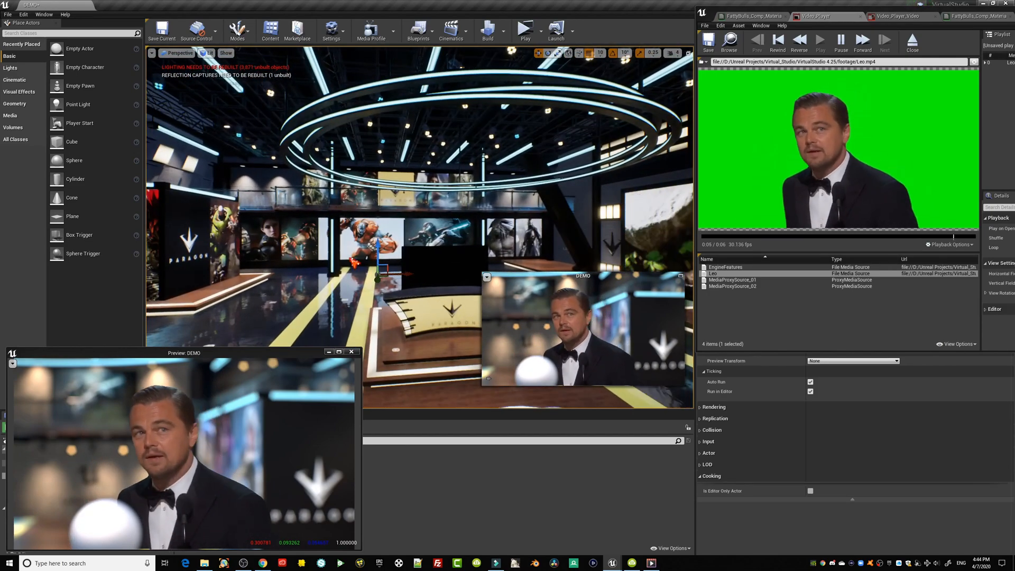
key("d")
right_click_drag(405, 271, 431, 276)
key("w")
left_click(256, 211)
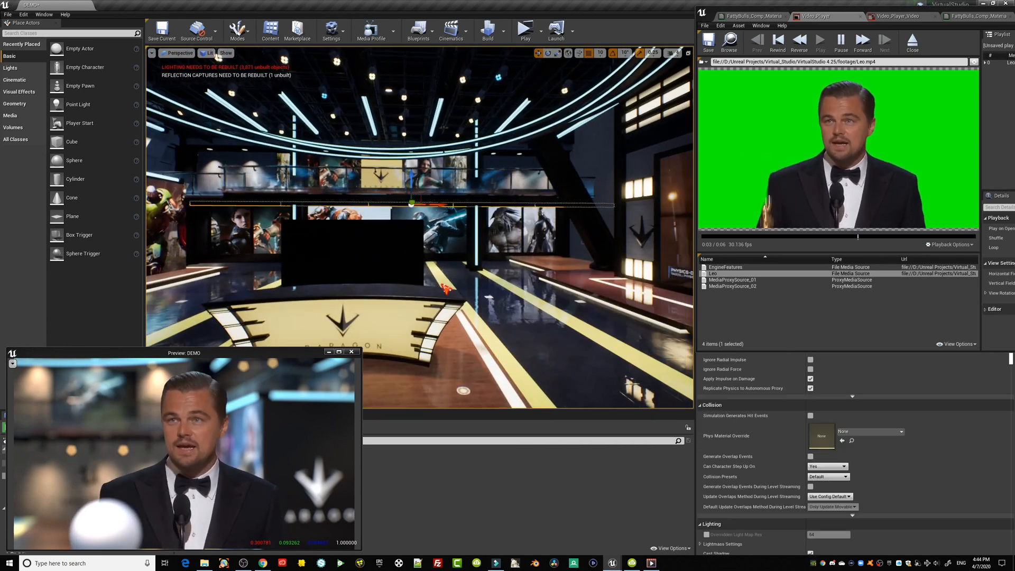
middle_click_drag(449, 289, 370, 332)
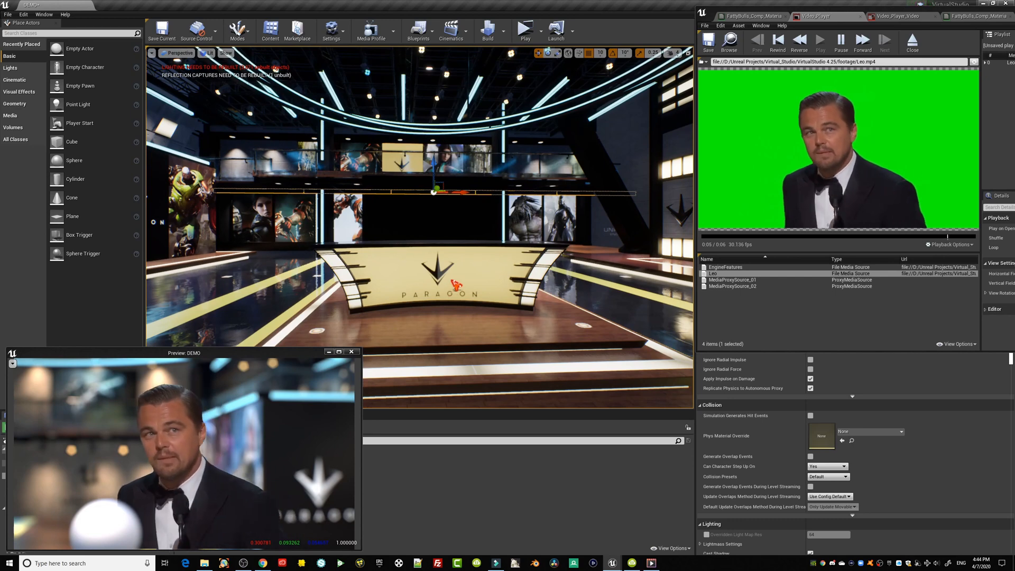